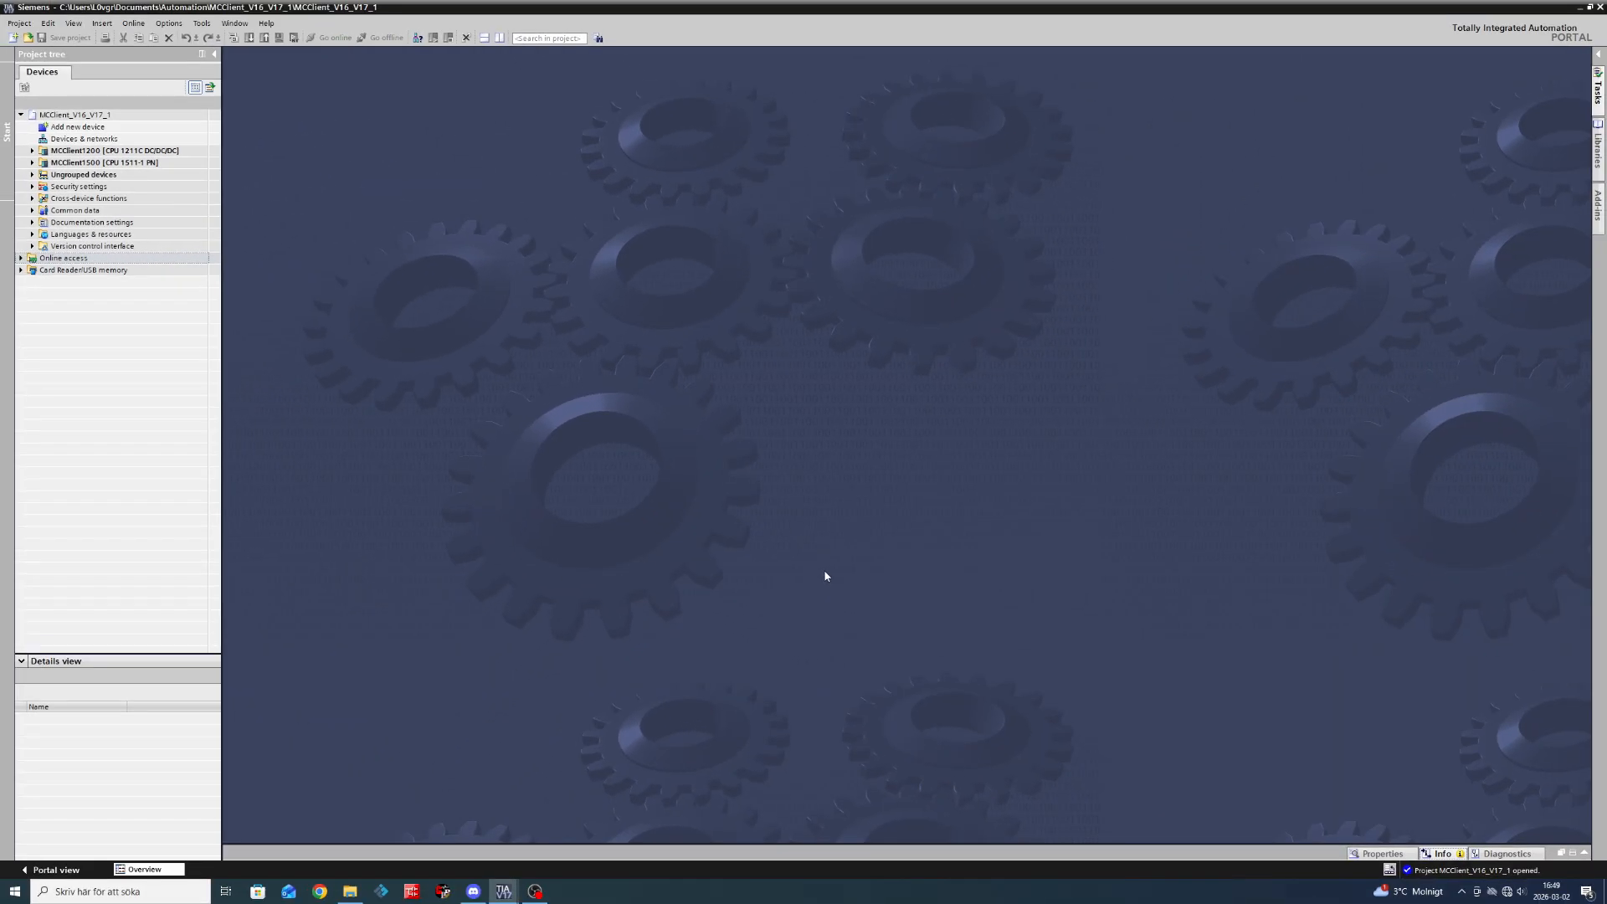
Open the Main [OB1] program block of the MCClient1200 PLC.
{"action": "left_click", "coordinate": [221, 149]}
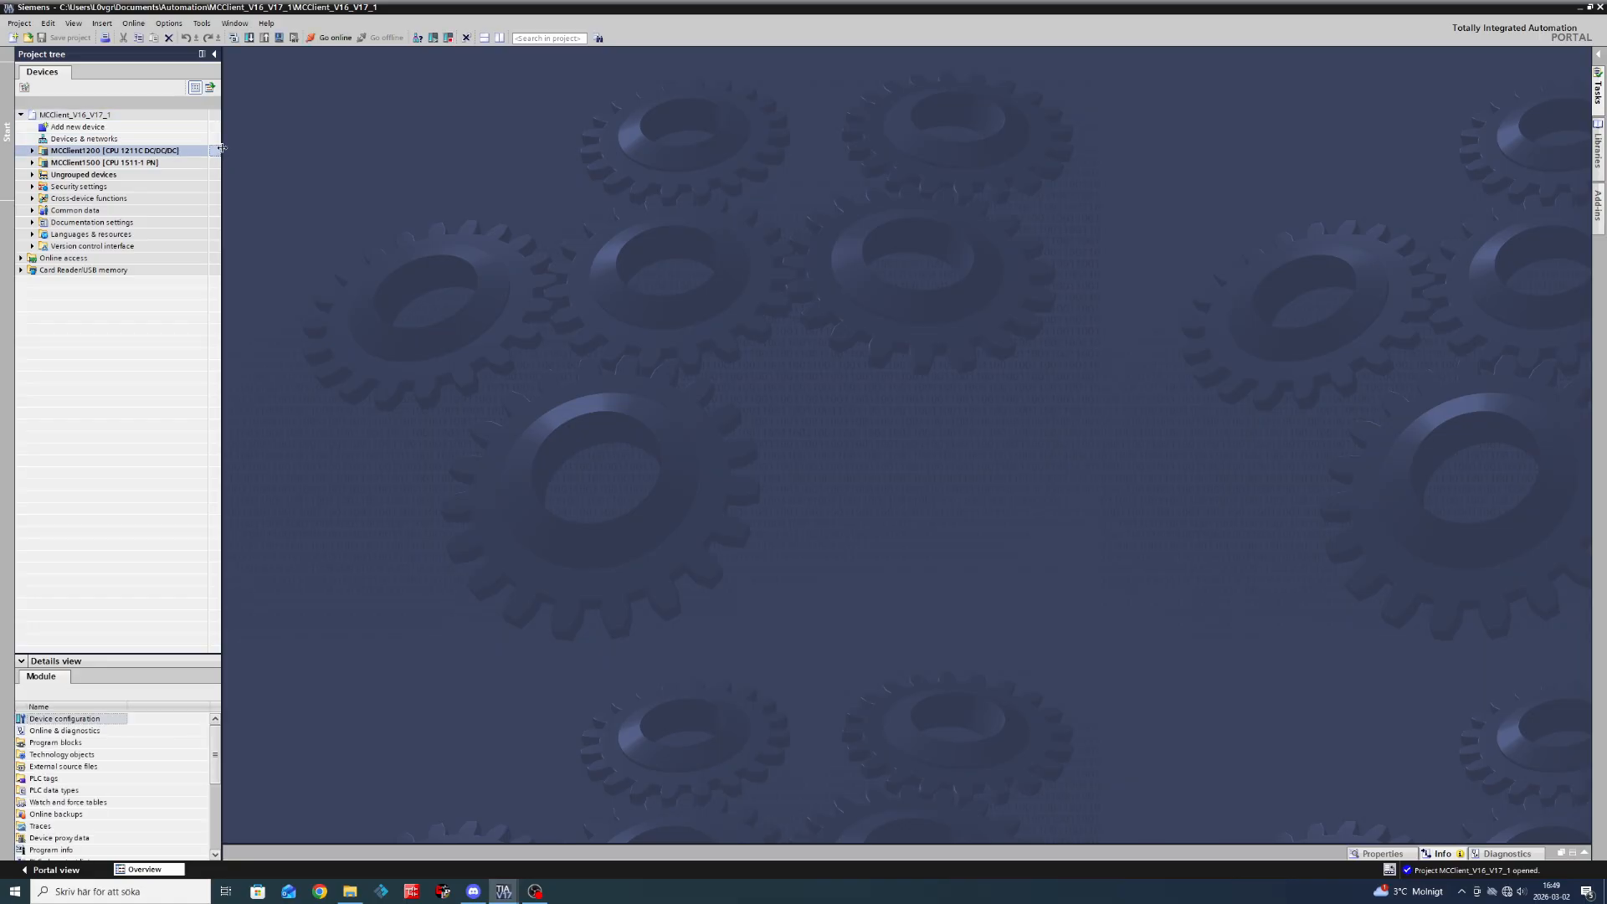
{"action": "left_click", "coordinate": [33, 152]}
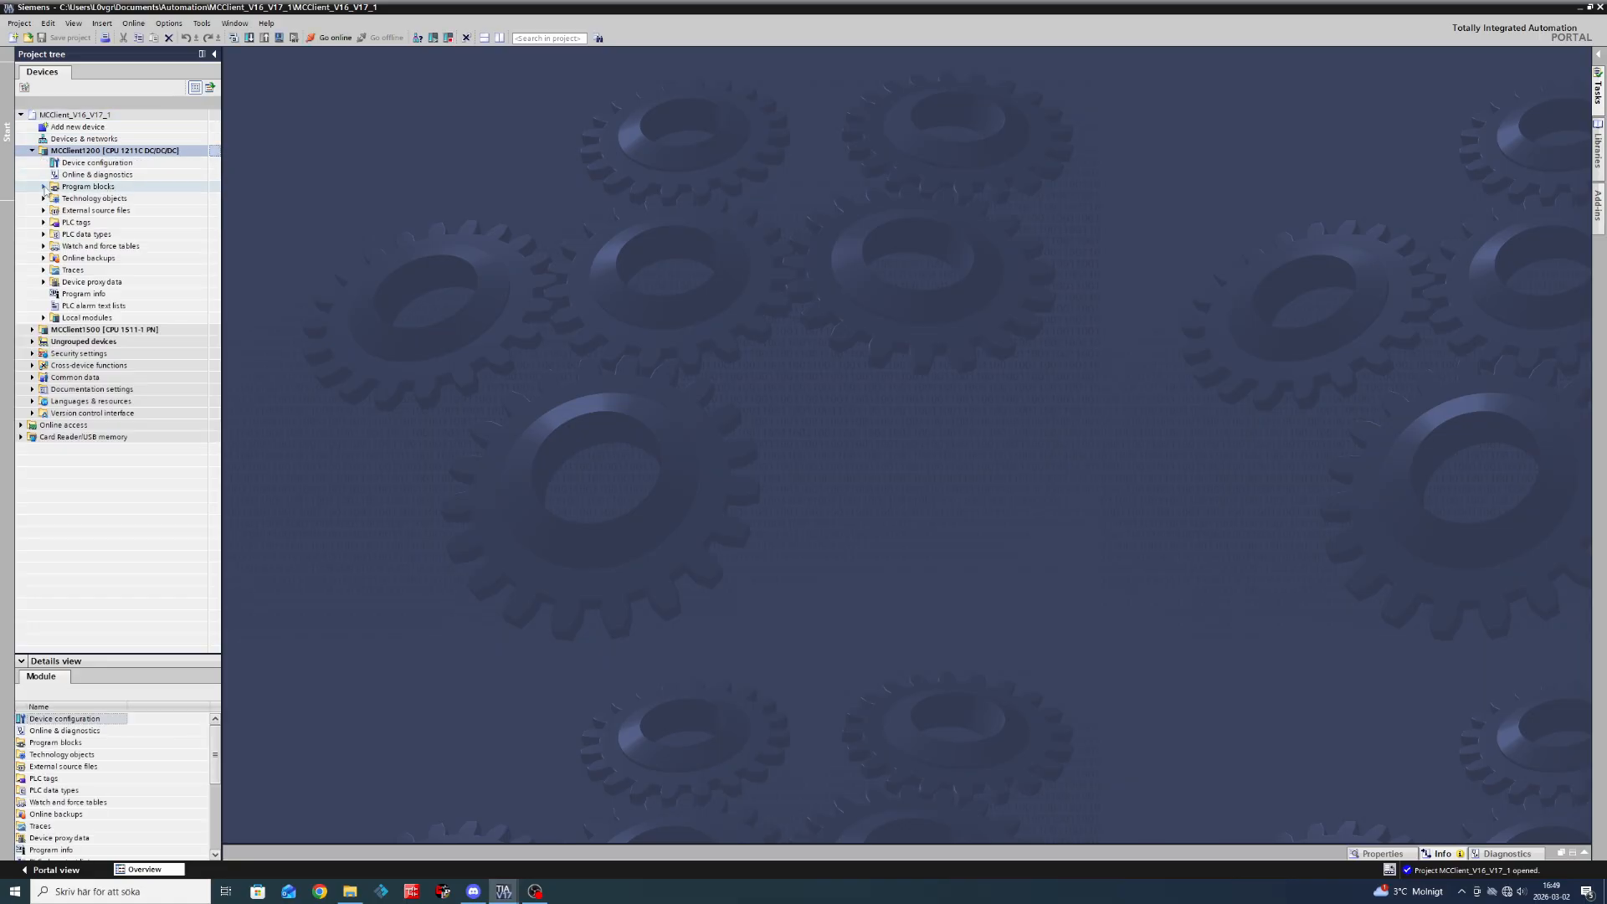
{"action": "left_click", "coordinate": [44, 187]}
{"action": "left_click", "coordinate": [214, 226]}
{"action": "double_click", "coordinate": [213, 210]}
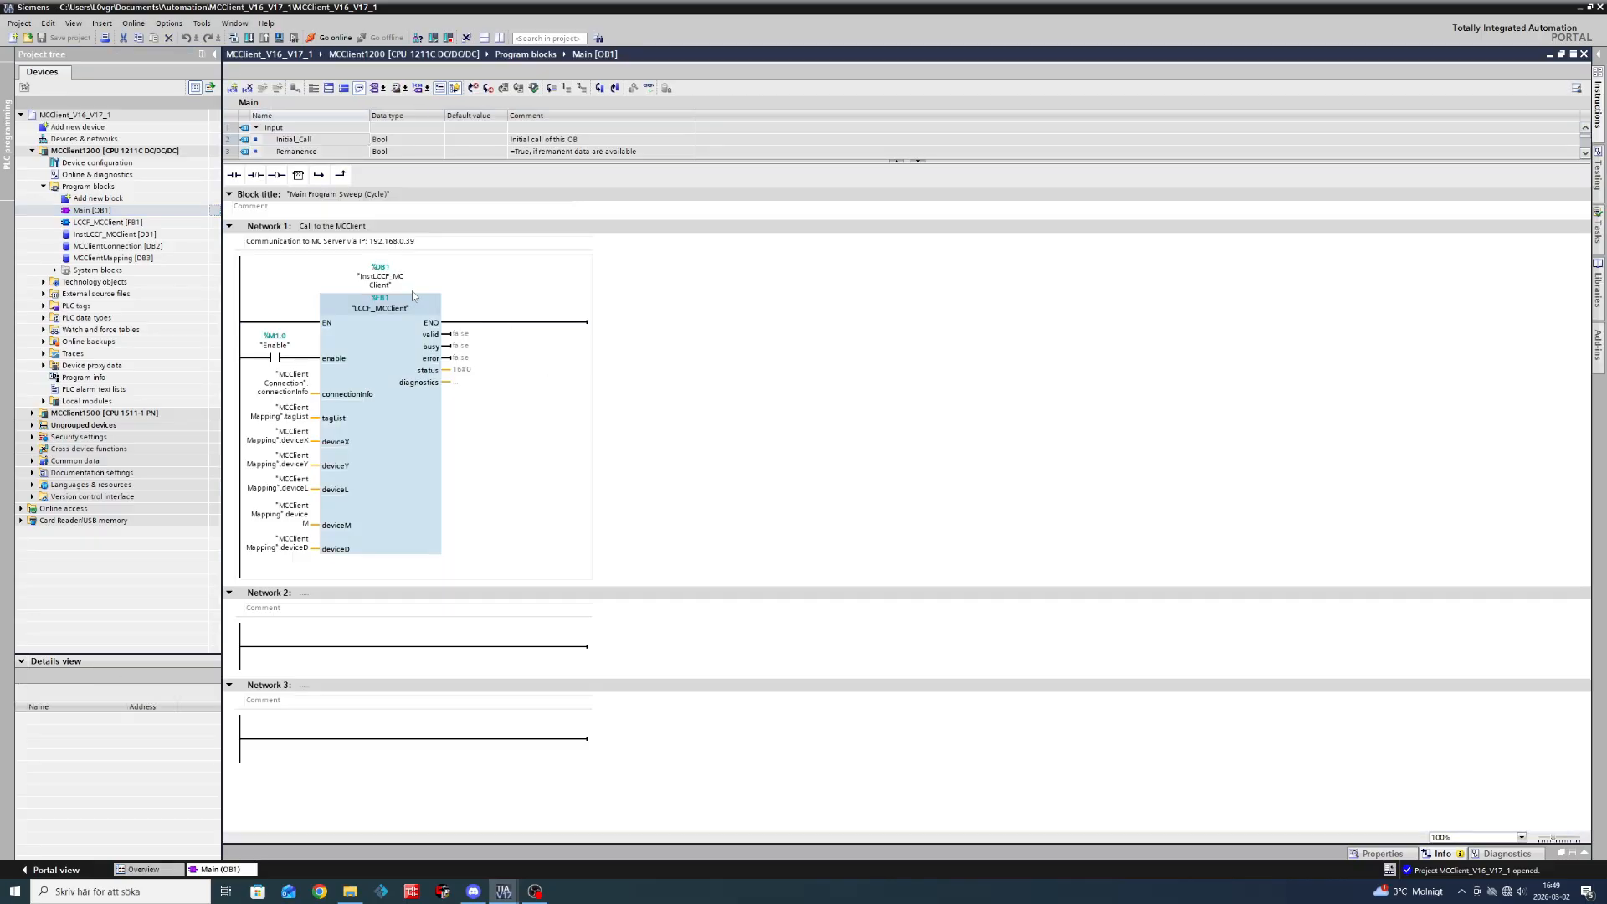
Delete the MCClient1500 device from the project and save the project.
{"action": "double_click", "coordinate": [217, 139]}
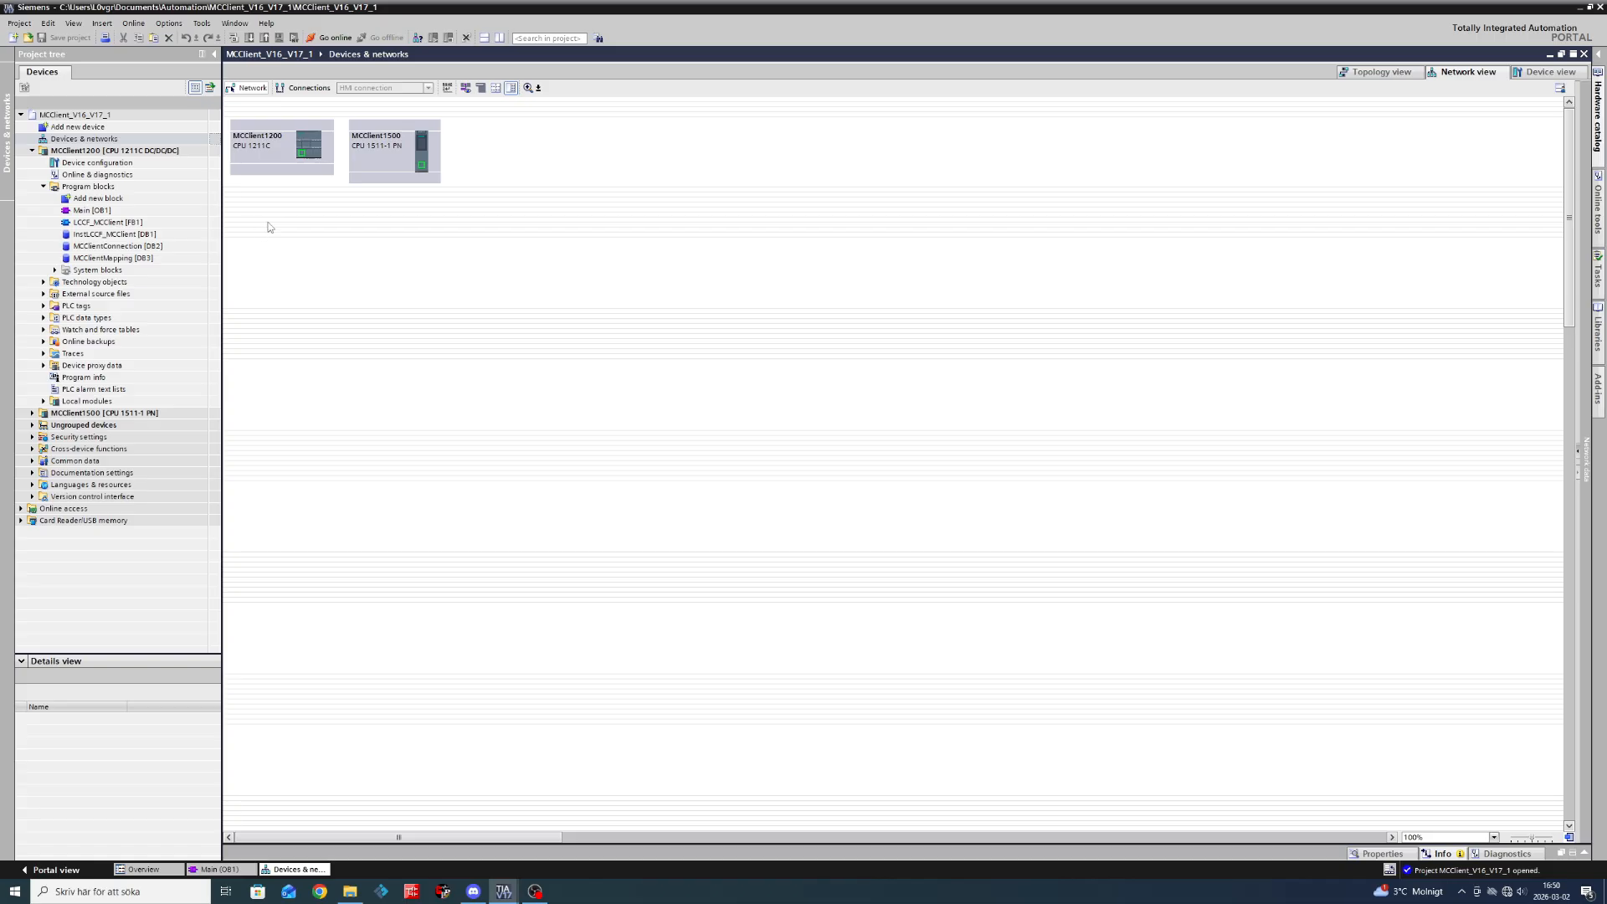
{"action": "left_click", "coordinate": [220, 414]}
{"action": "key", "text": "Delete"}
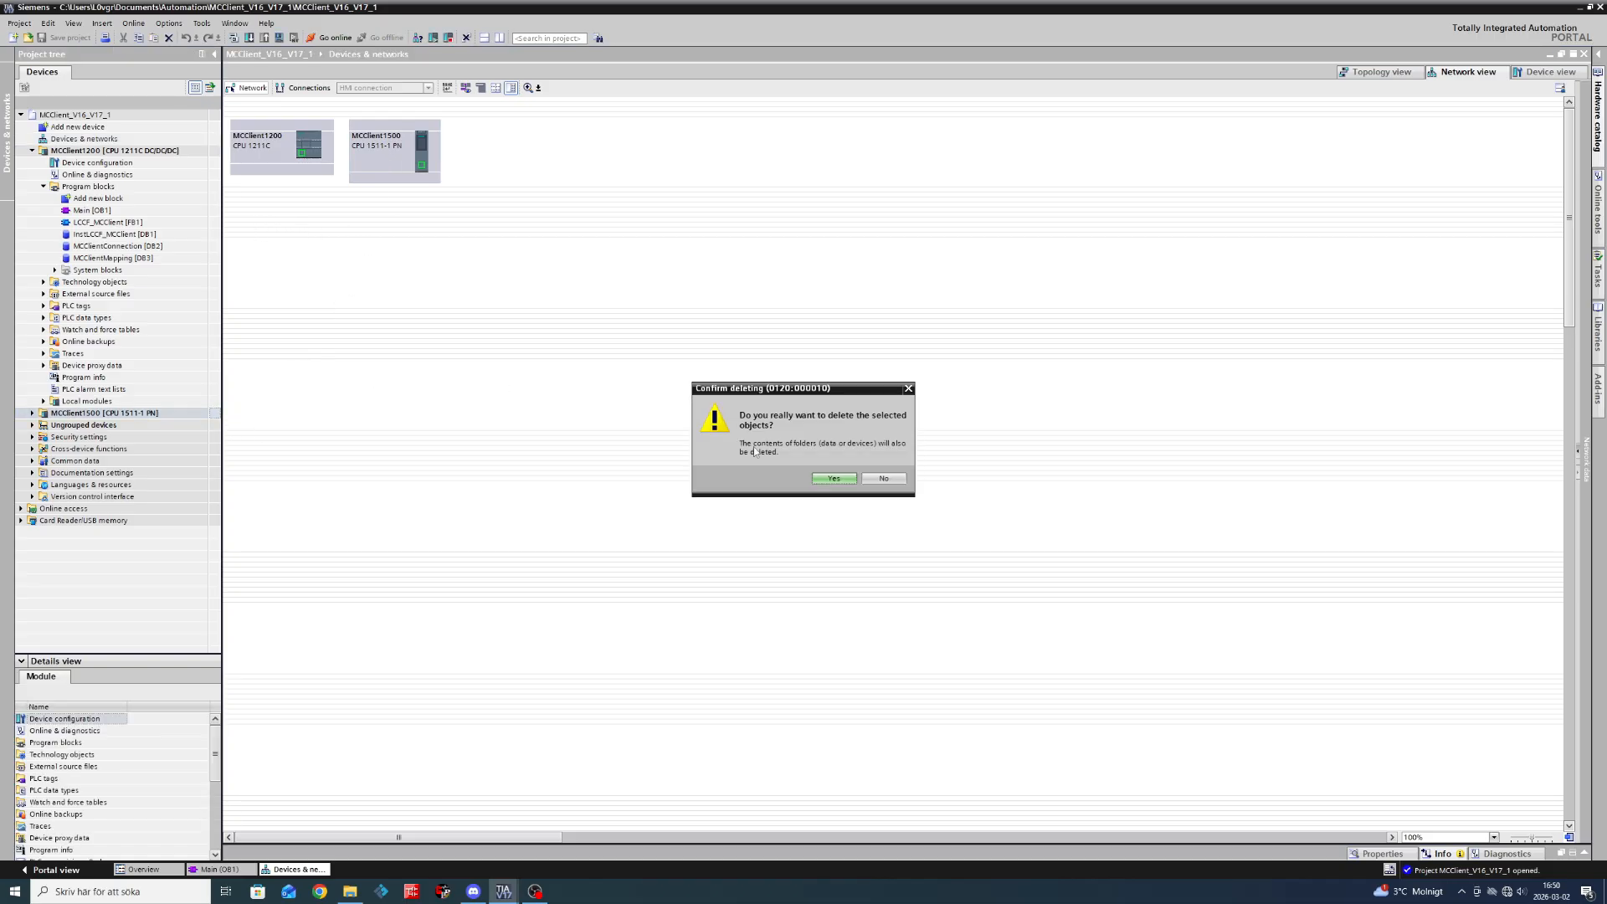
{"action": "left_click", "coordinate": [834, 479]}
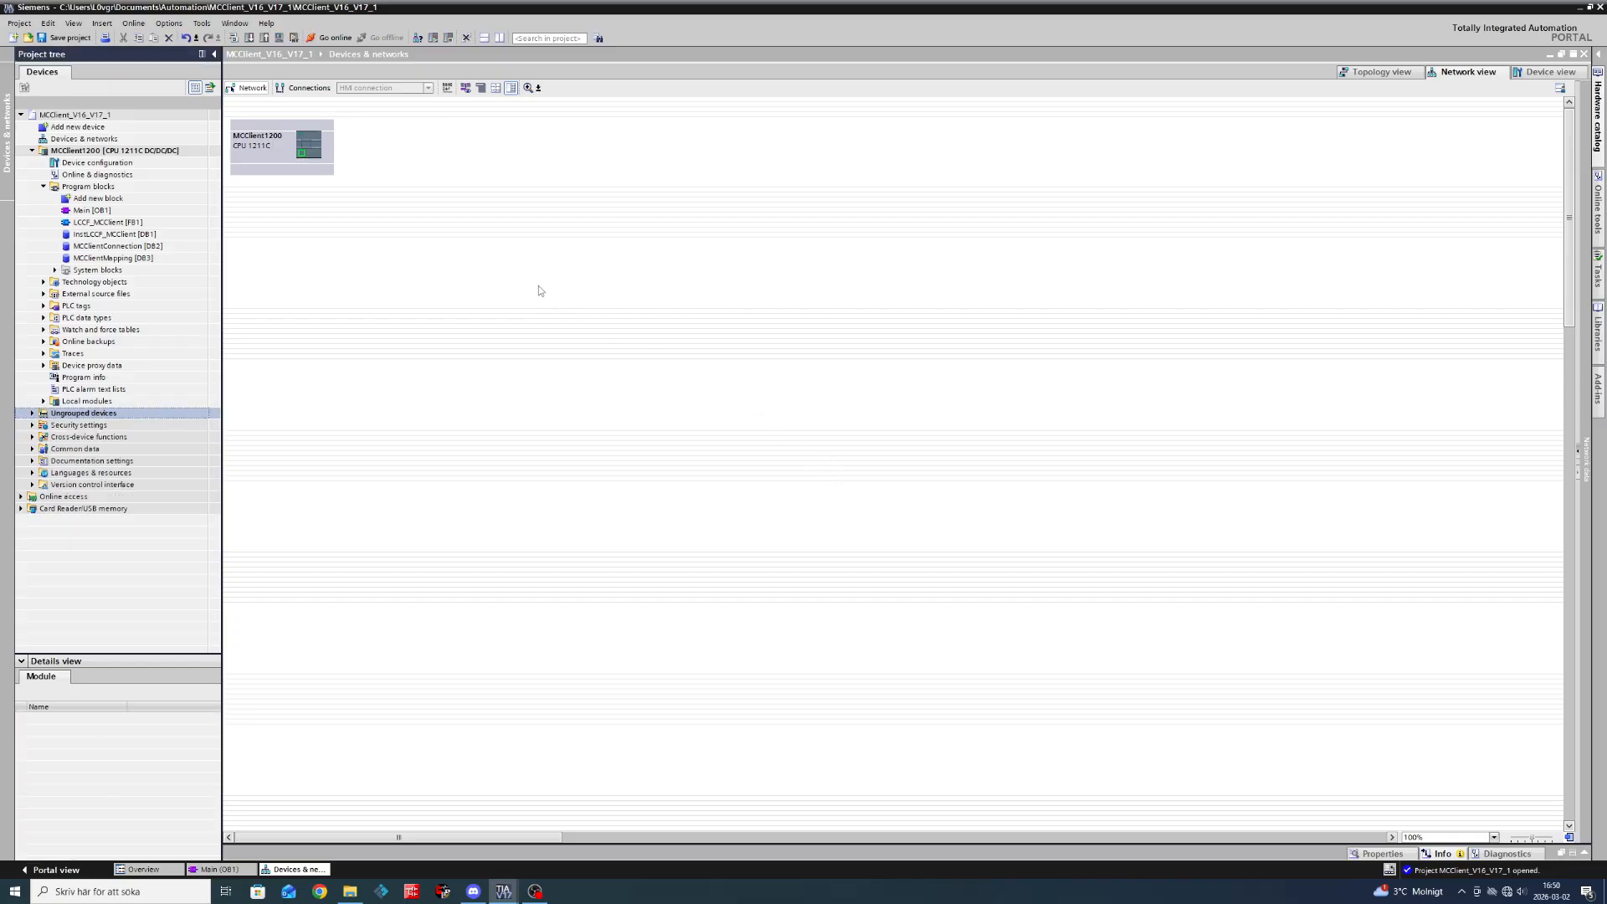
{"action": "left_click", "coordinate": [215, 116]}
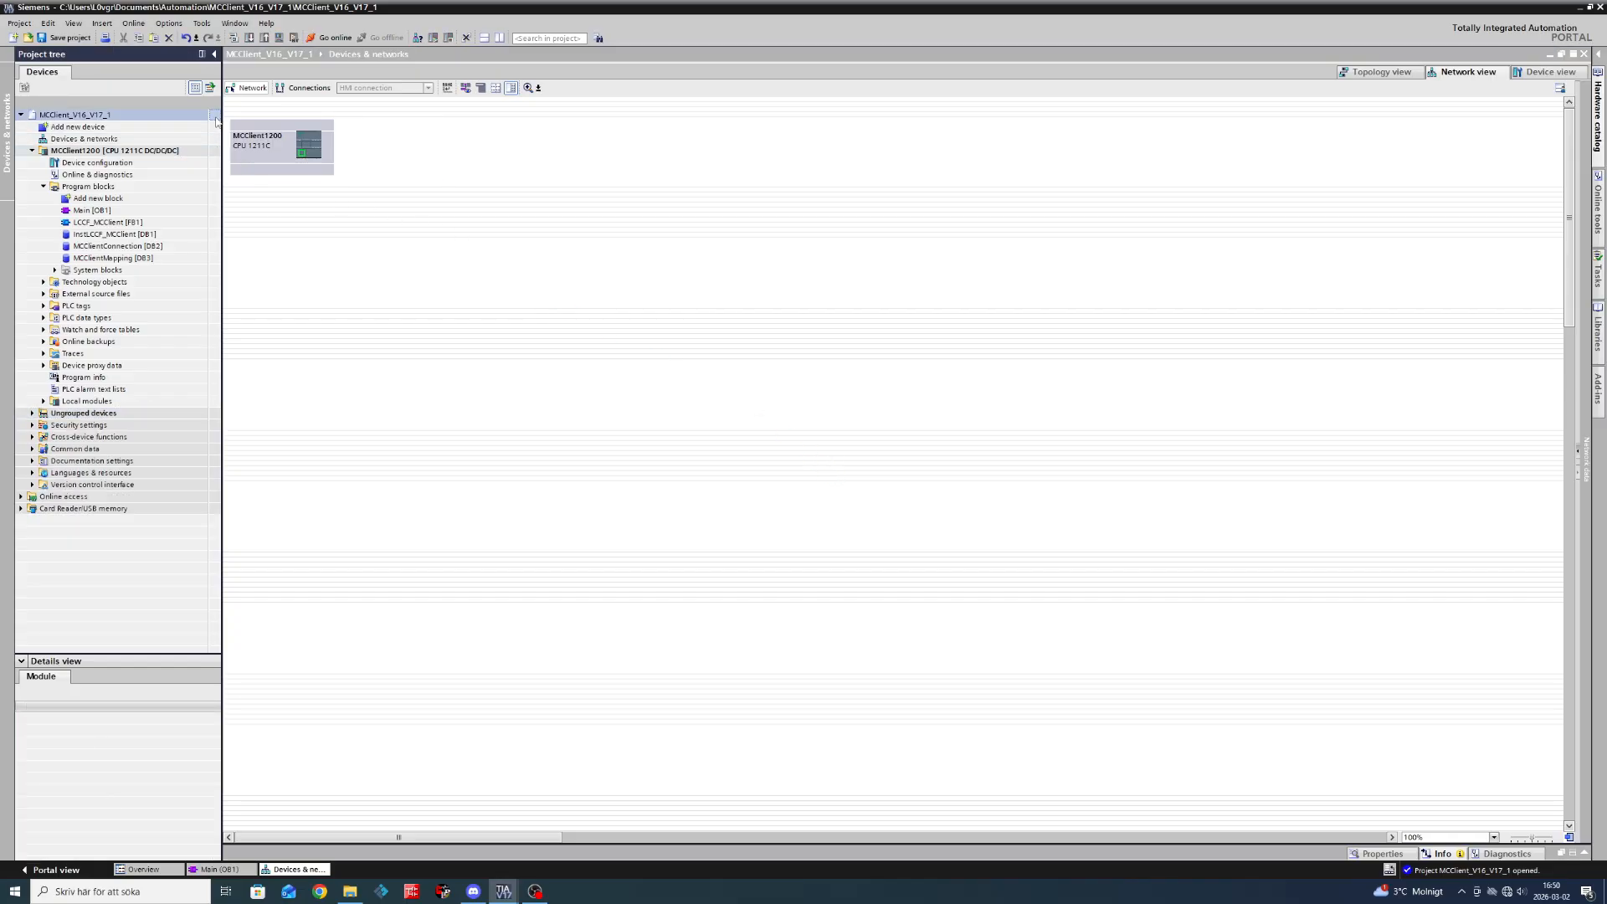
{"action": "key", "text": "ctrl+s"}
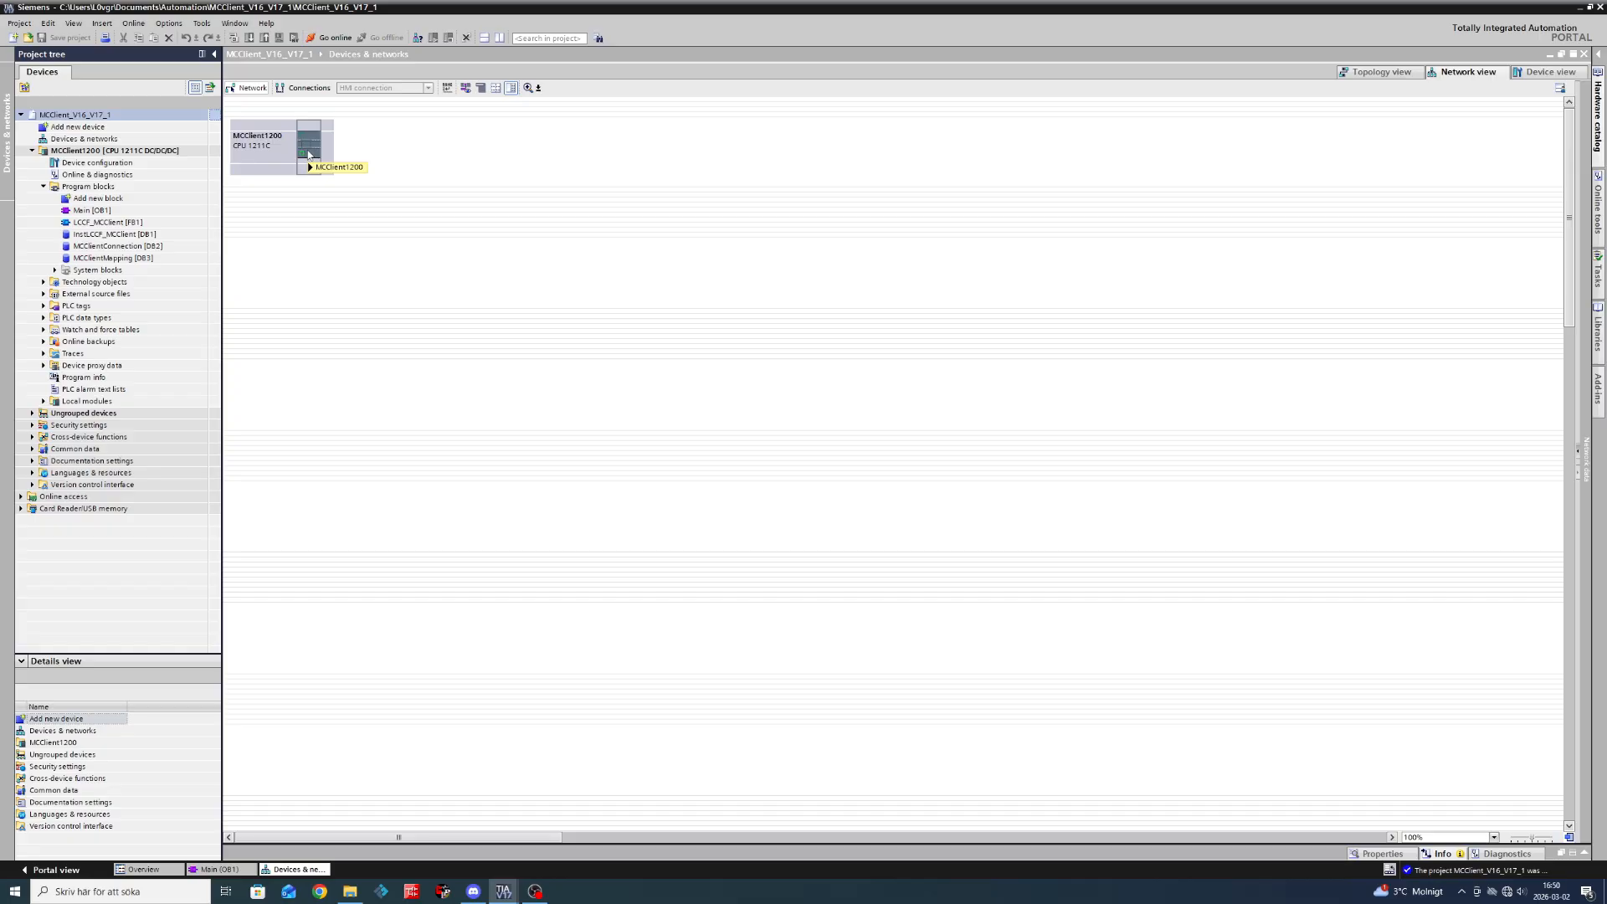
Change the MCClient1200 CPU to the 1211C DC/DC/DC, article 6ES7 211-1AE40-0XB0, firmware version V4.5.
{"action": "double_click", "coordinate": [309, 151]}
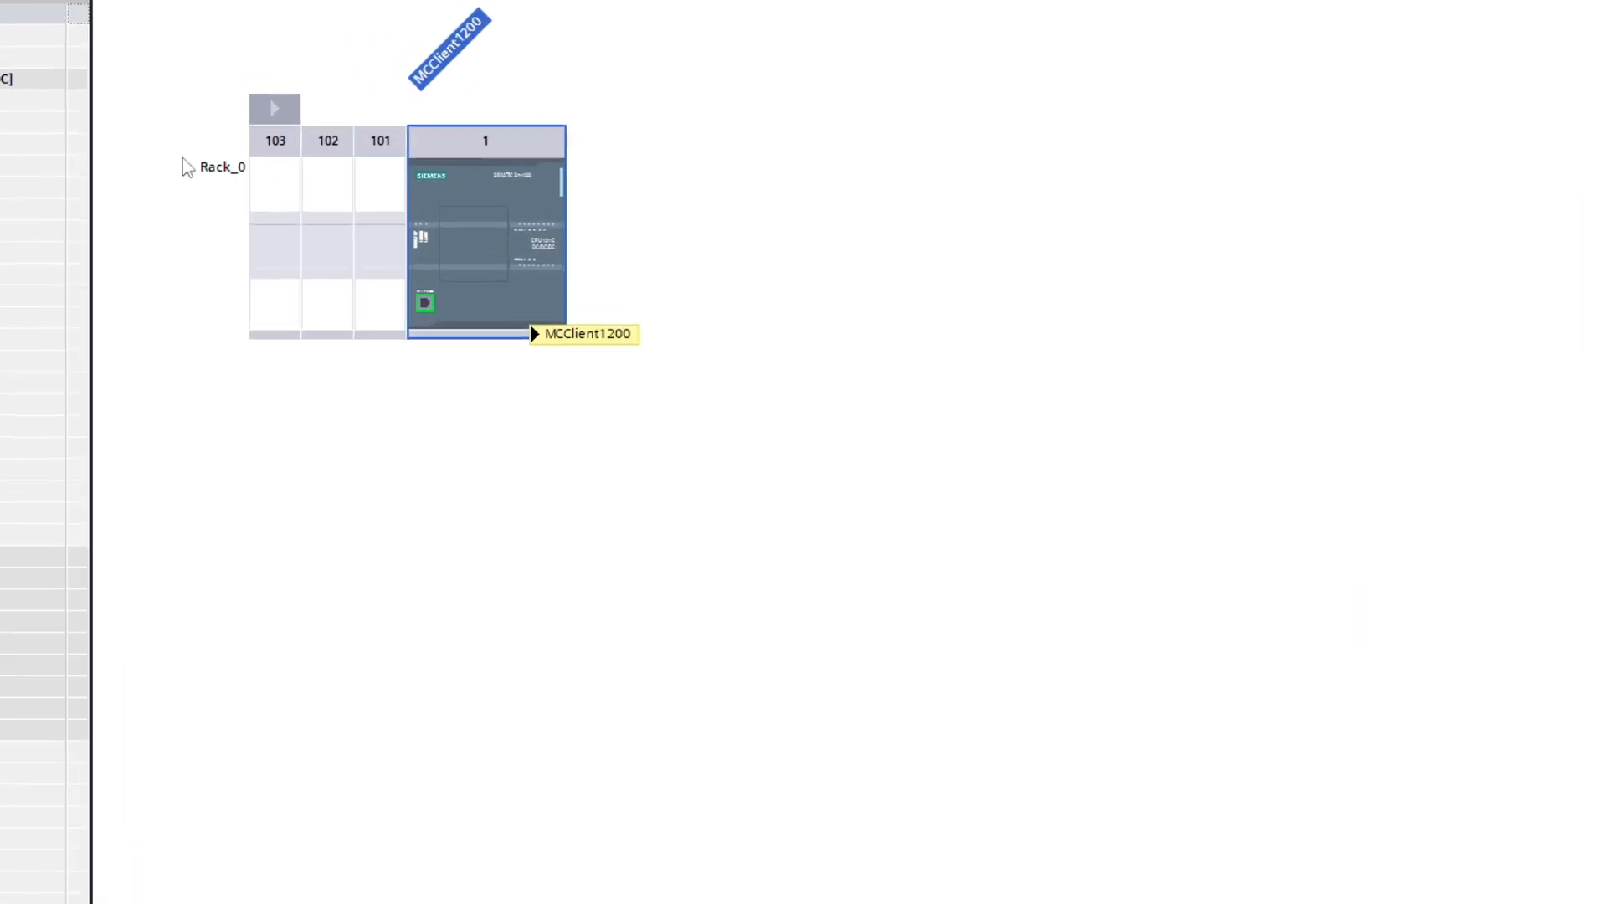
{"action": "right_click", "coordinate": [549, 294]}
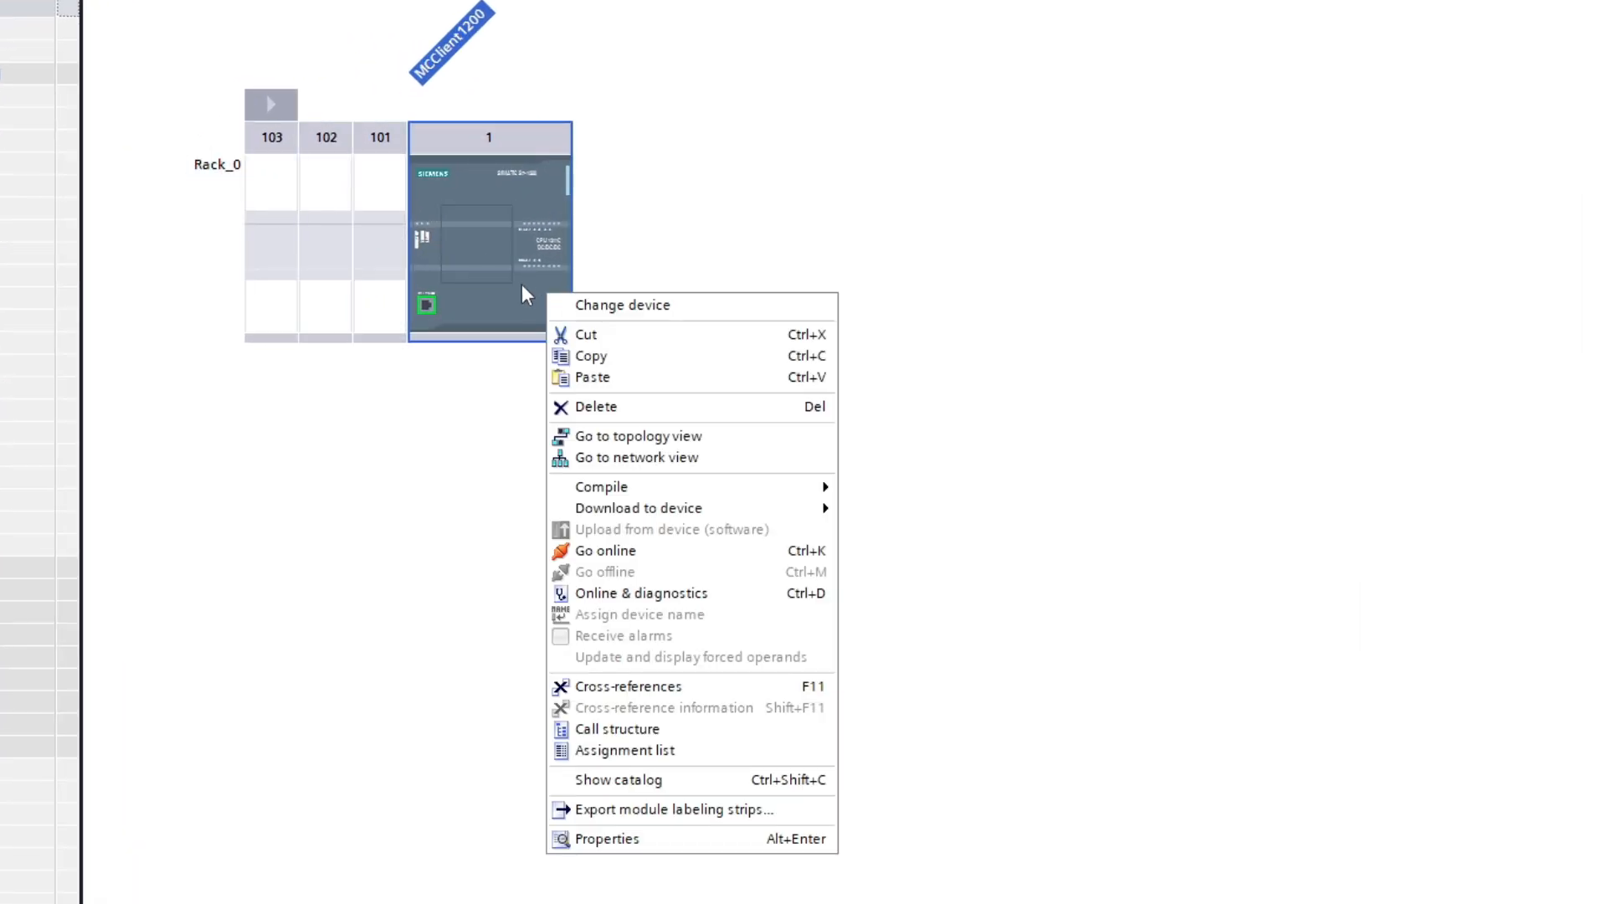
{"action": "left_click", "coordinate": [645, 306]}
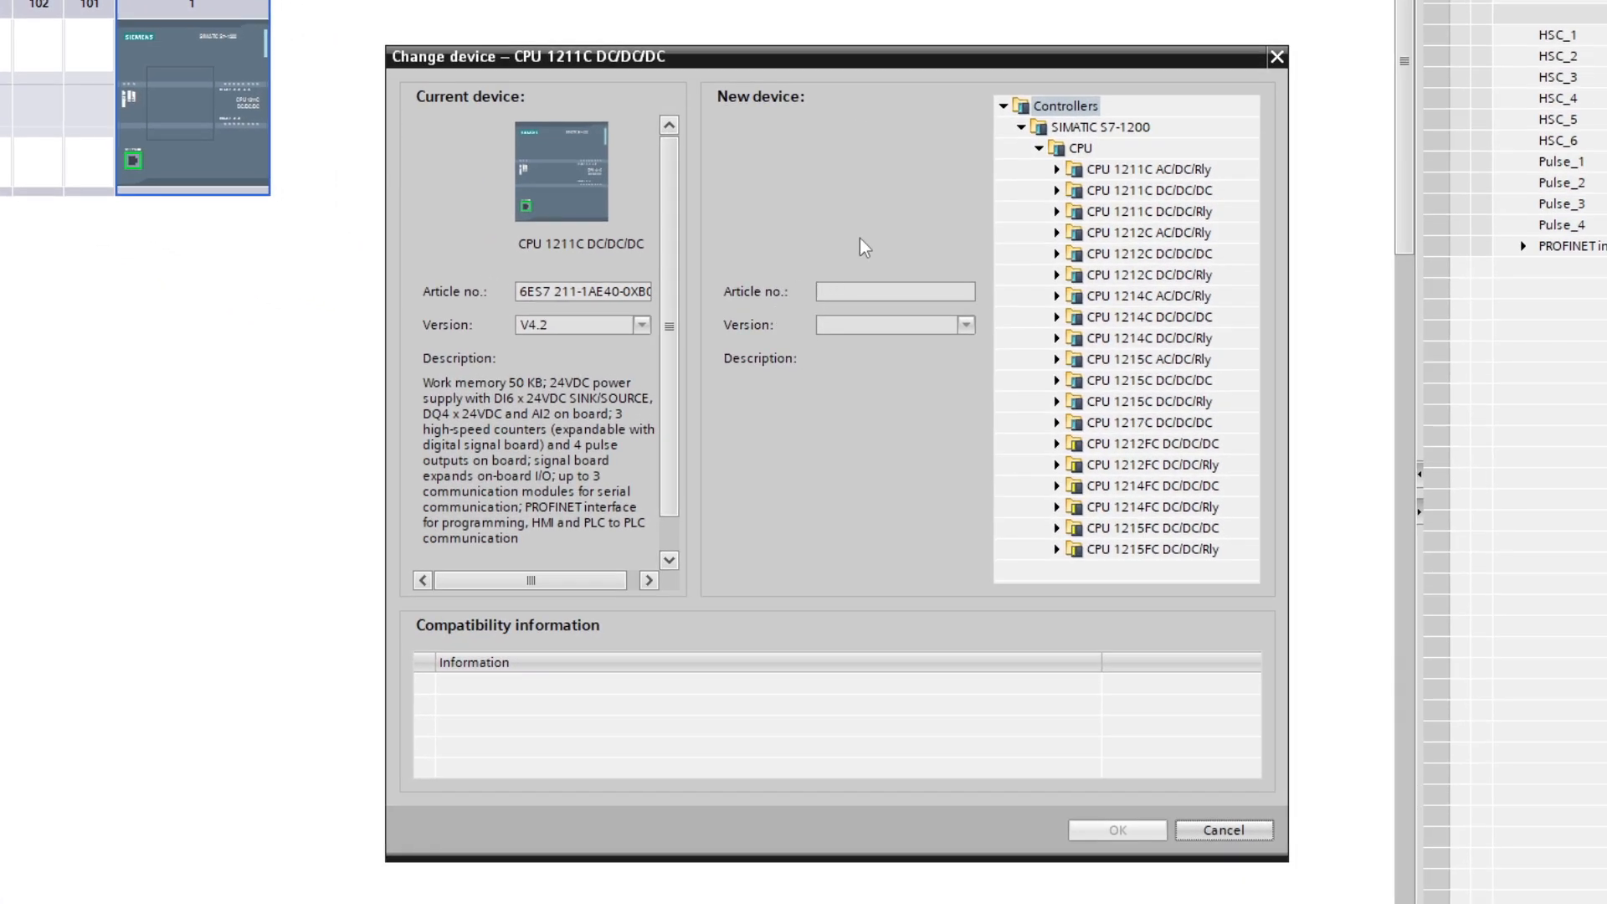
{"action": "left_click", "coordinate": [1057, 190]}
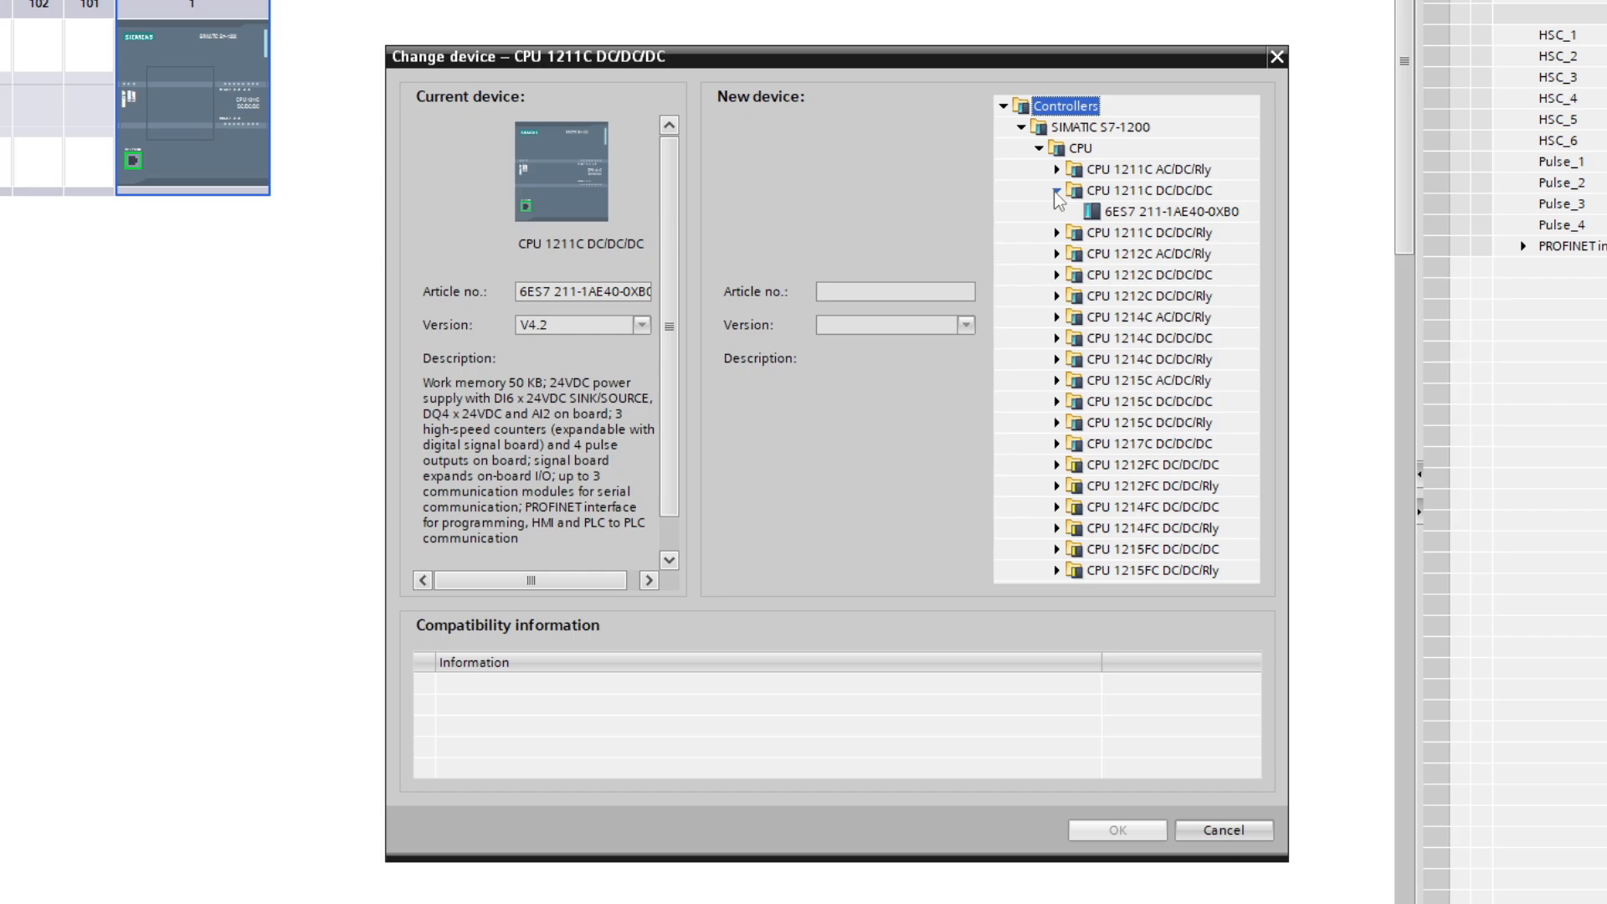
{"action": "left_click", "coordinate": [1185, 213]}
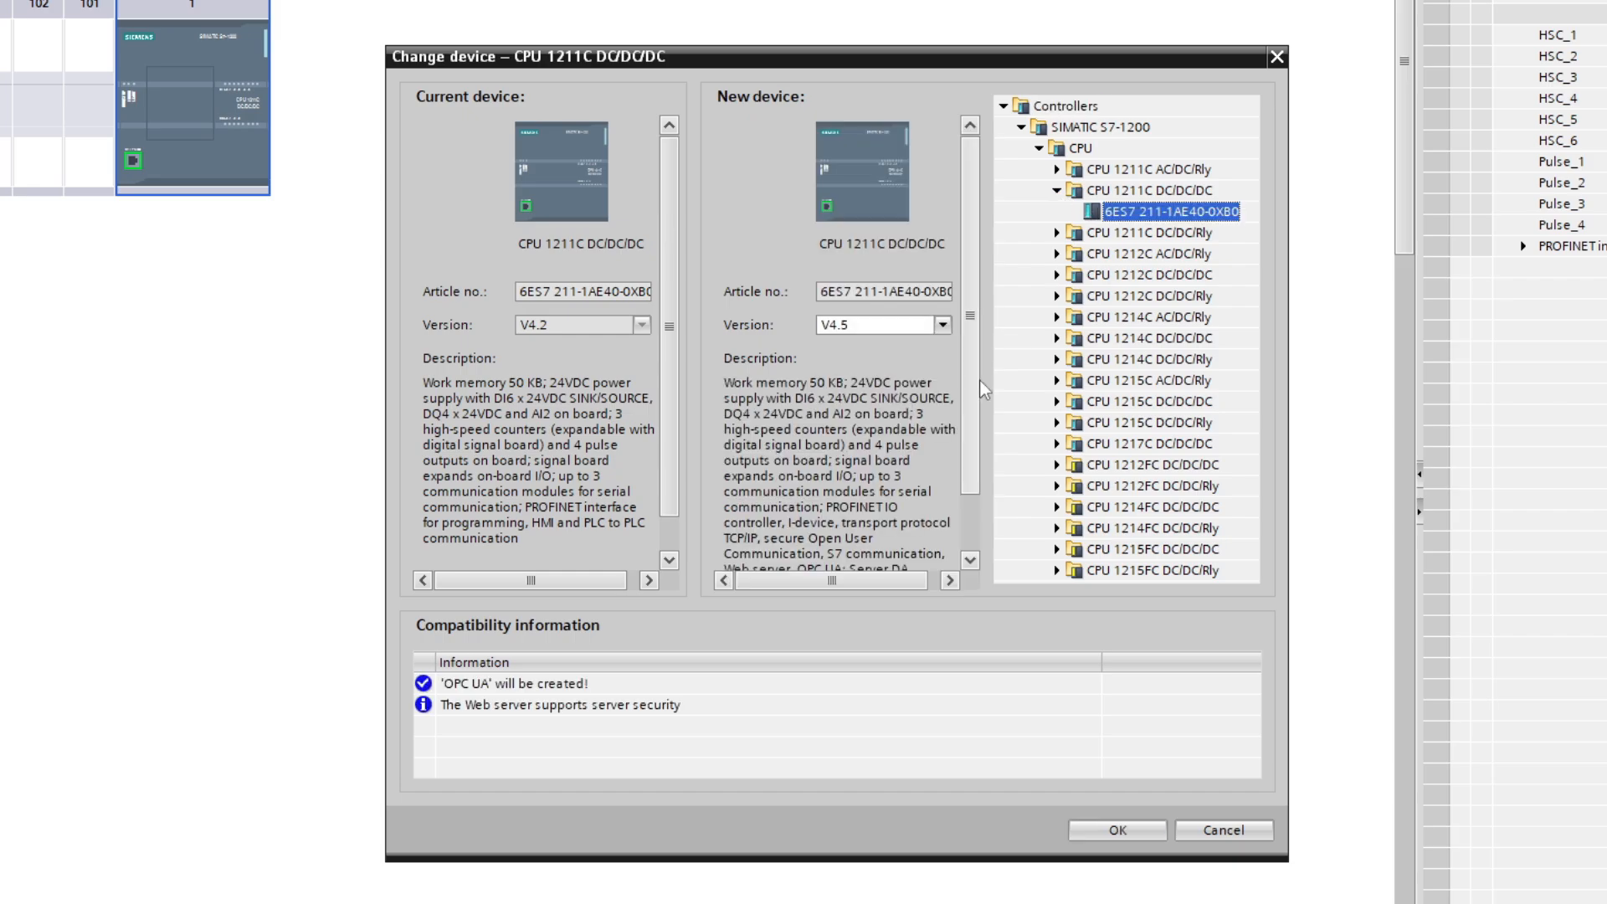
{"action": "left_click", "coordinate": [1117, 830]}
{"action": "left_click", "coordinate": [1057, 499]}
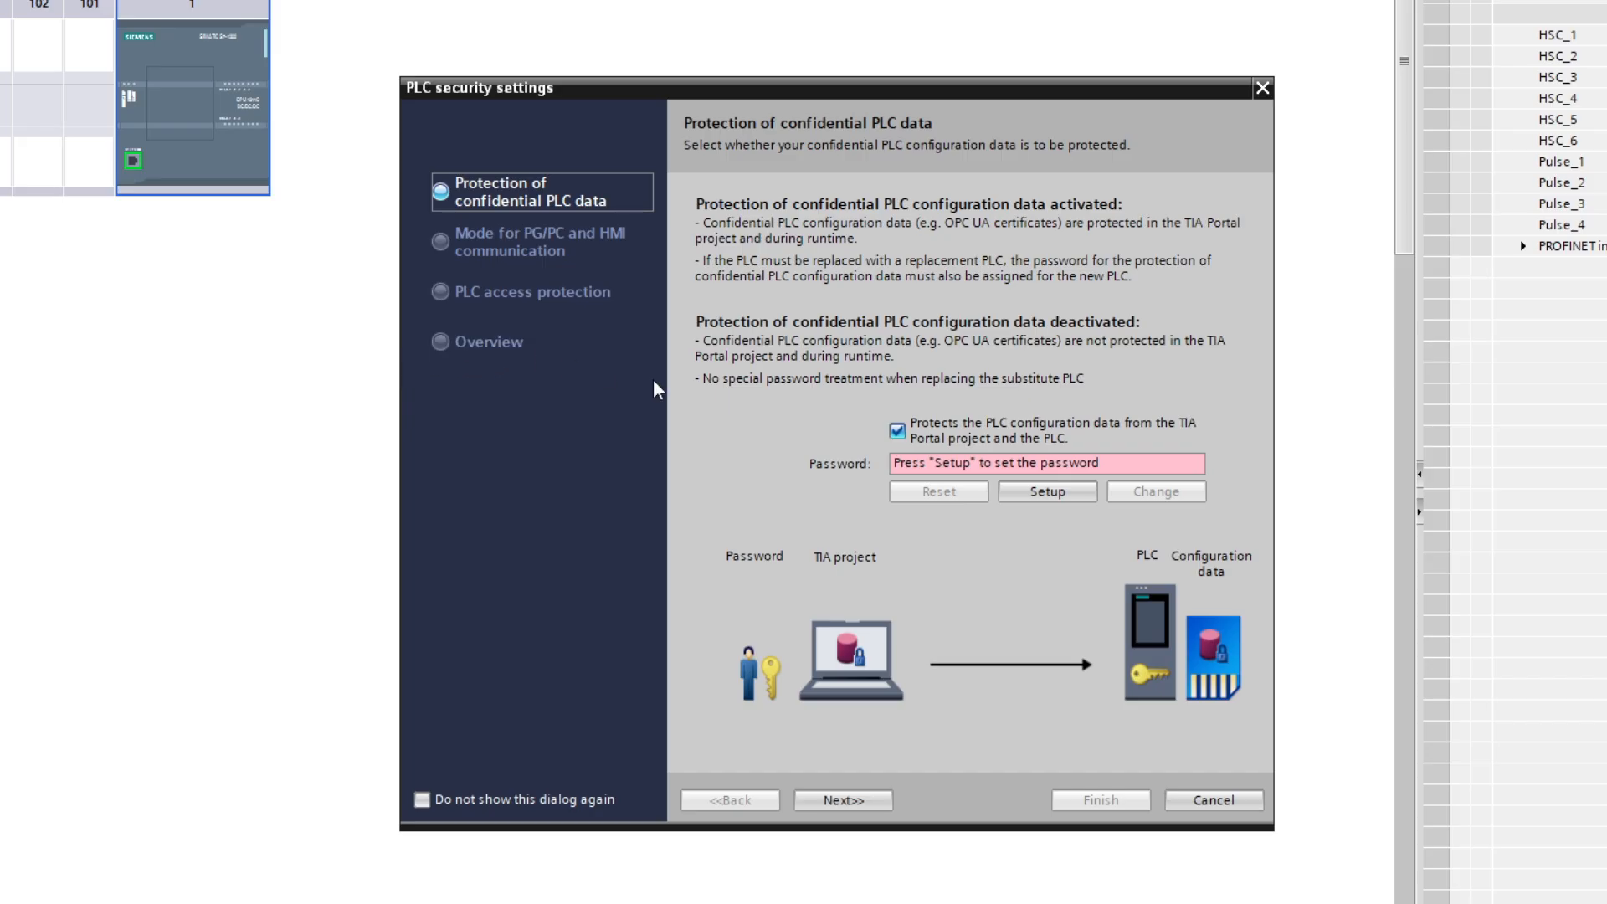
Complete the PLC security settings with confidential data protection disabled, legacy and secure PG/PC communication permitted, and full access without protection.
{"action": "left_click", "coordinate": [897, 431]}
{"action": "left_click", "coordinate": [843, 801]}
{"action": "left_click", "coordinate": [843, 801]}
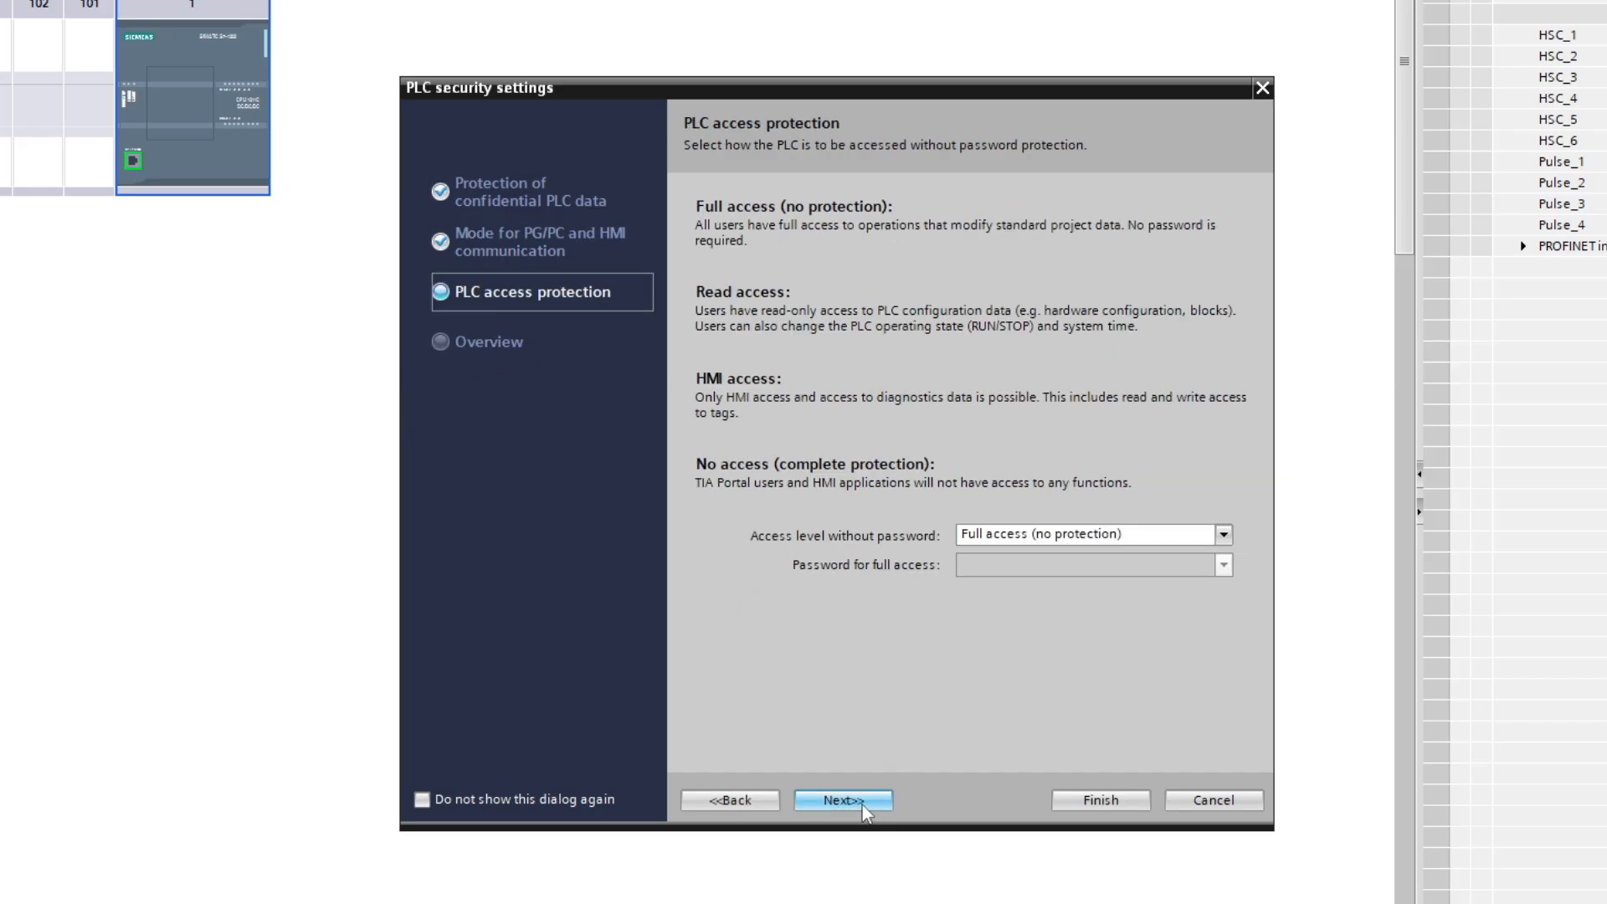
{"action": "left_click", "coordinate": [1224, 534]}
{"action": "left_click", "coordinate": [1080, 550]}
{"action": "left_click", "coordinate": [876, 805]}
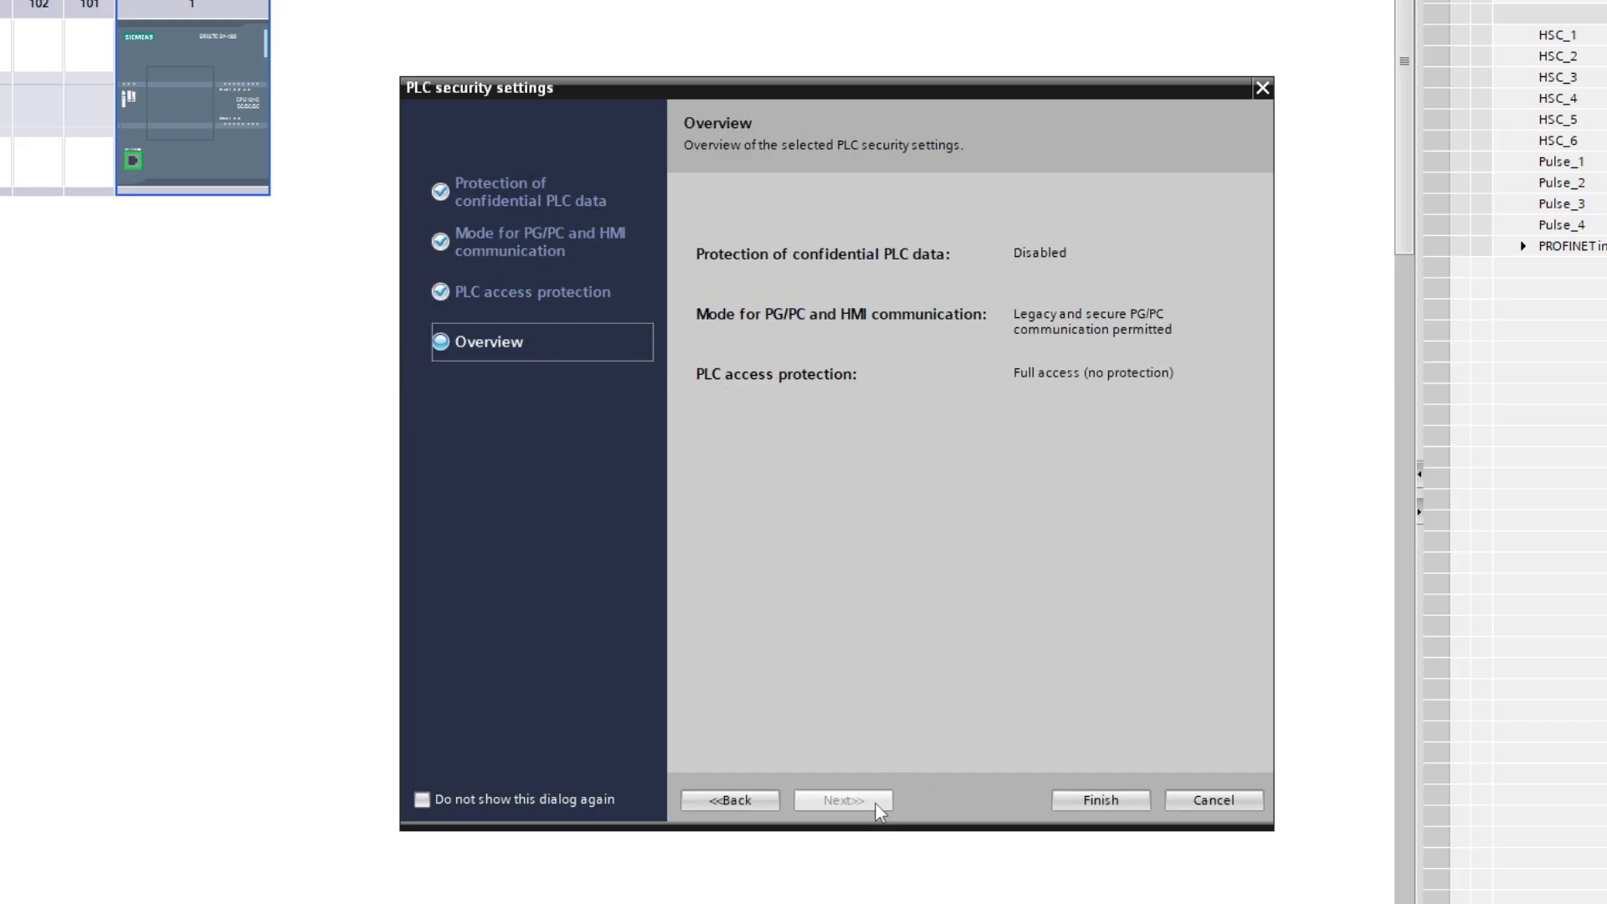
{"action": "left_click", "coordinate": [1102, 800]}
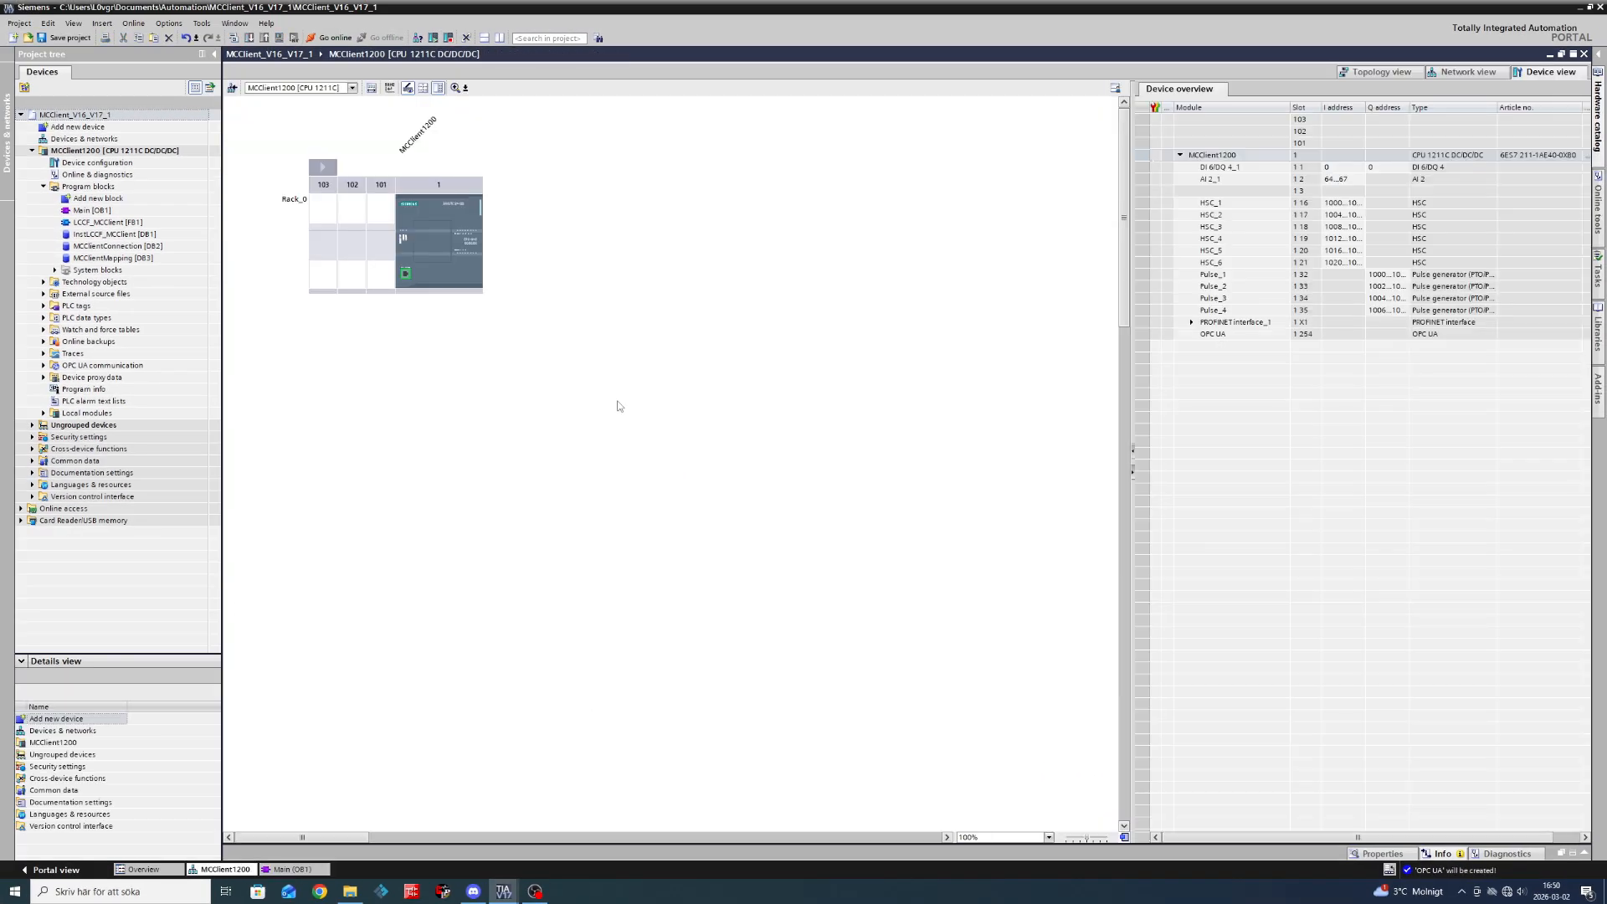
Set the IP address of the MCClient1200 PROFINET interface to 192.168.0.22.
{"action": "left_click", "coordinate": [453, 283]}
{"action": "left_click", "coordinate": [404, 277]}
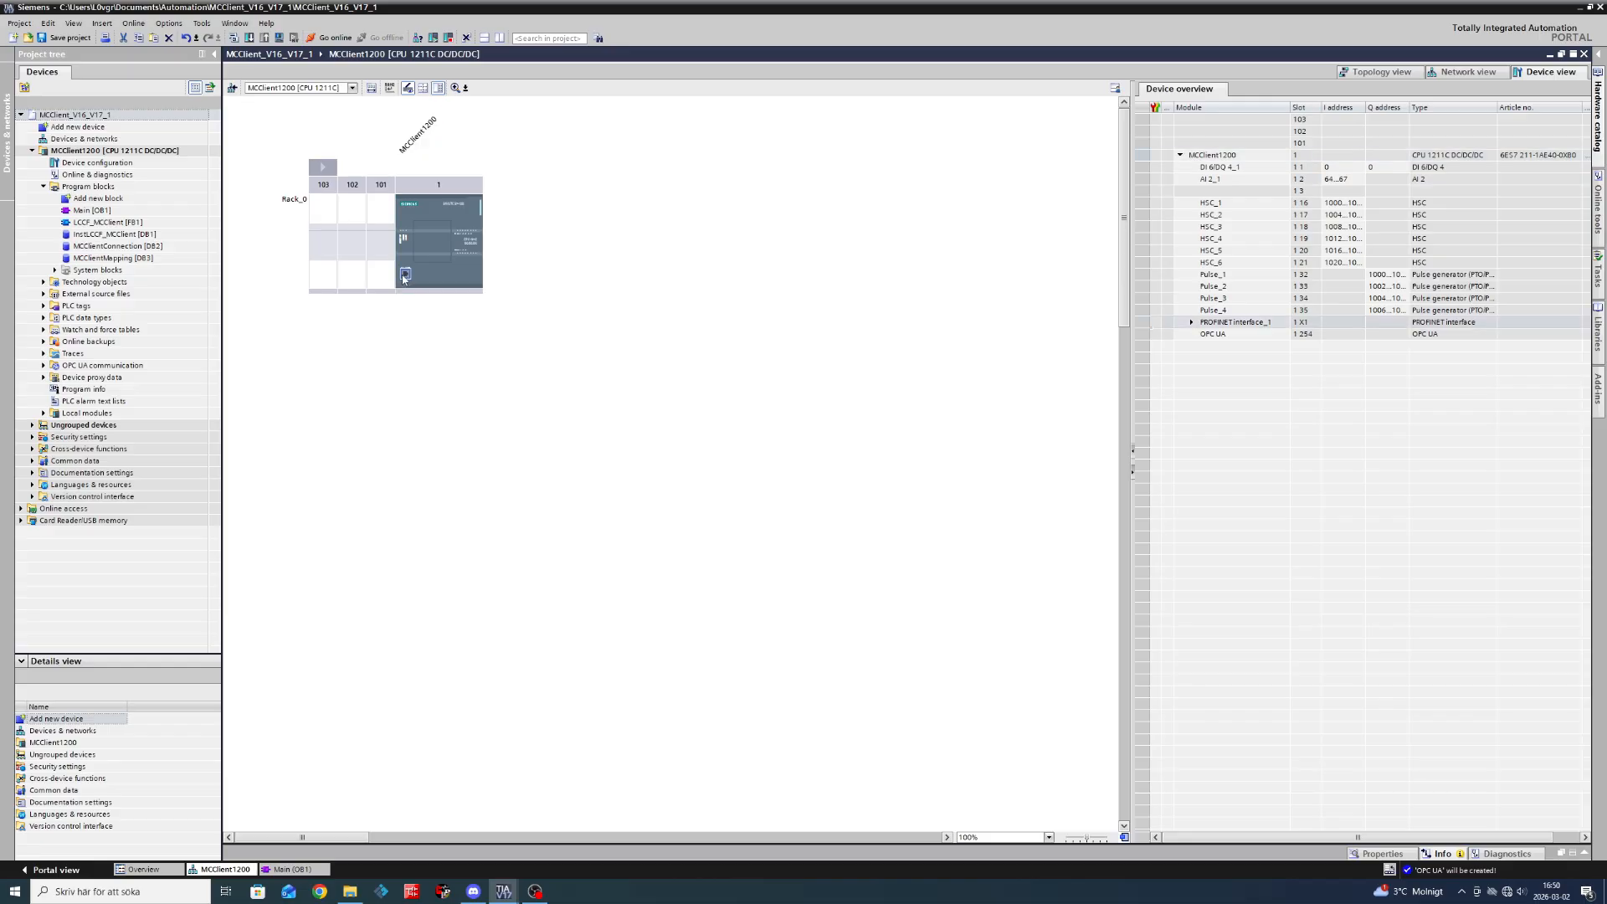
{"action": "left_click_drag", "start_coordinate": [652, 845], "coordinate": [643, 497]}
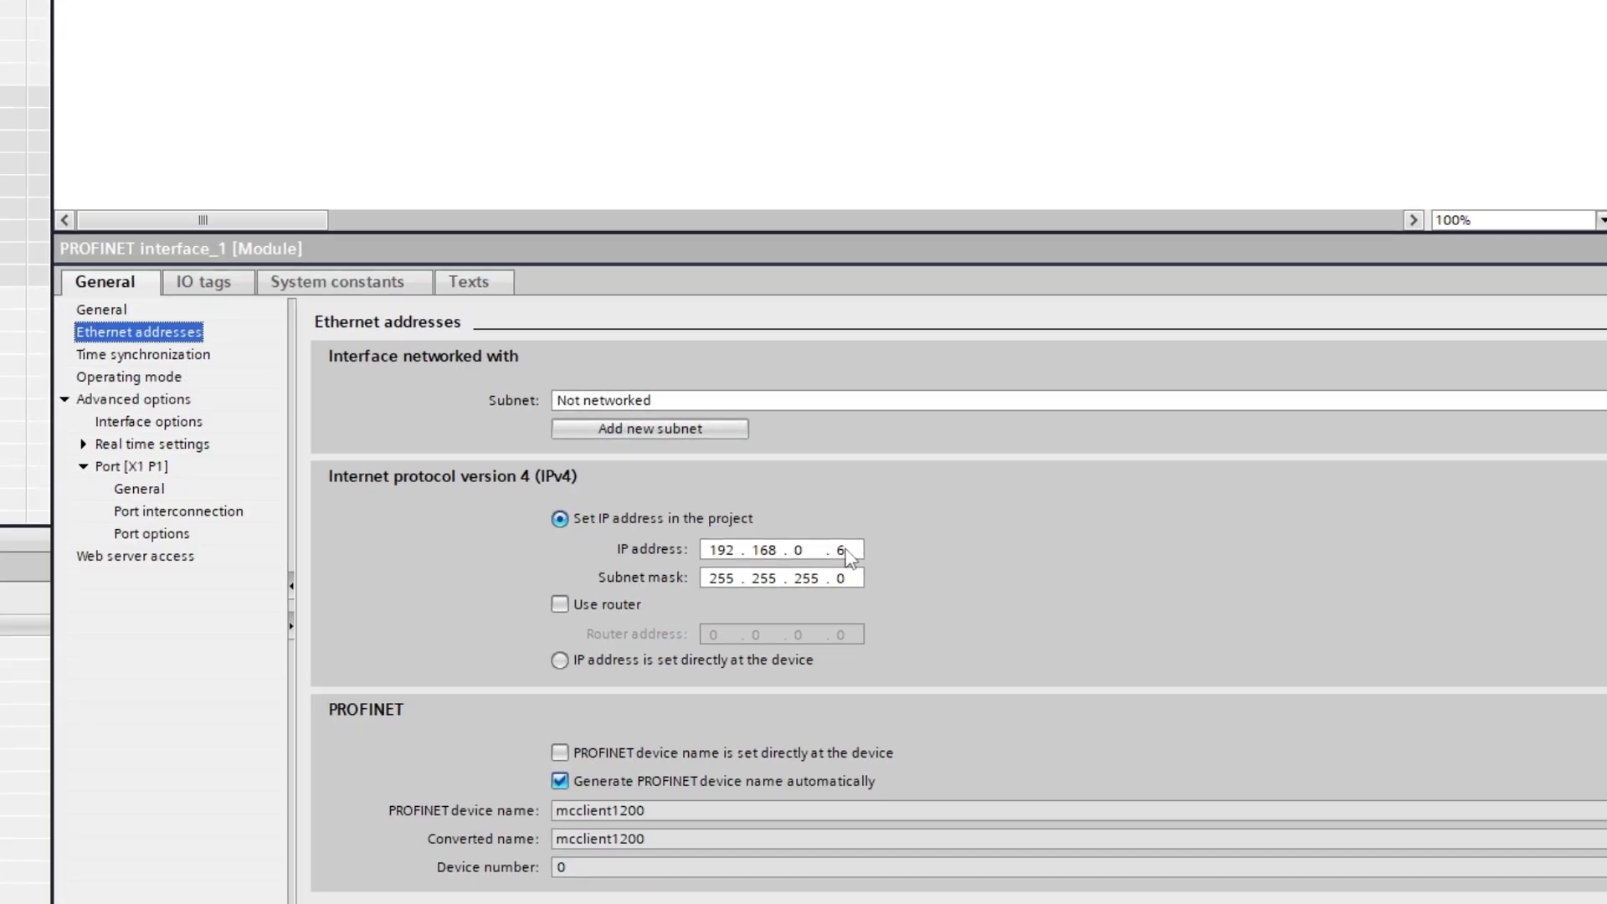
{"action": "double_click", "coordinate": [741, 610]}
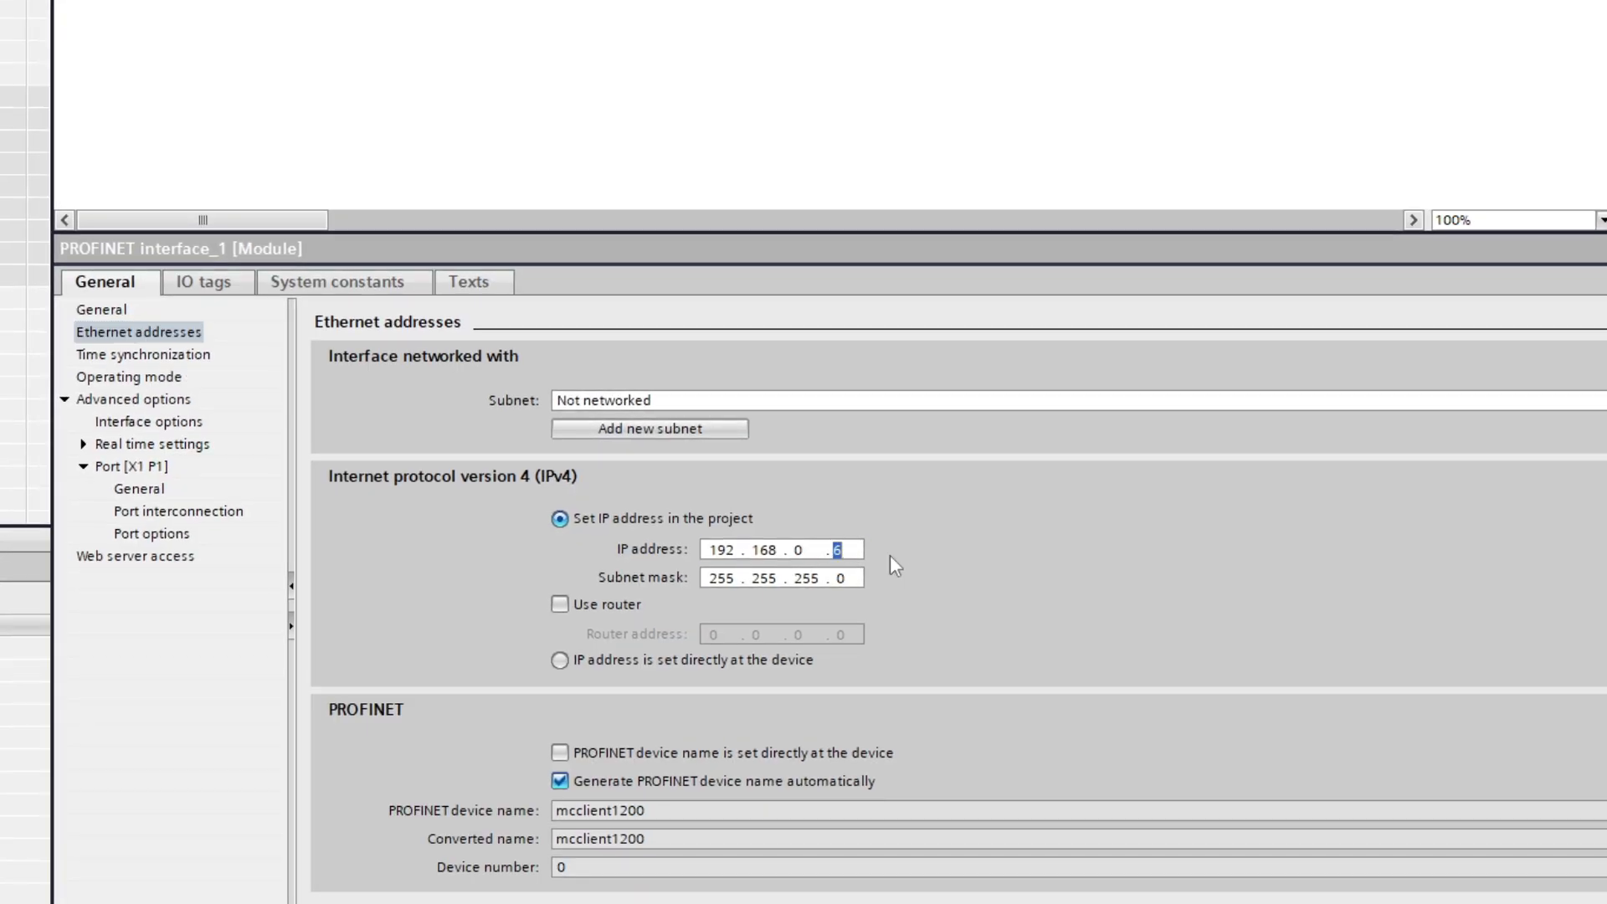
{"action": "type", "text": "22"}
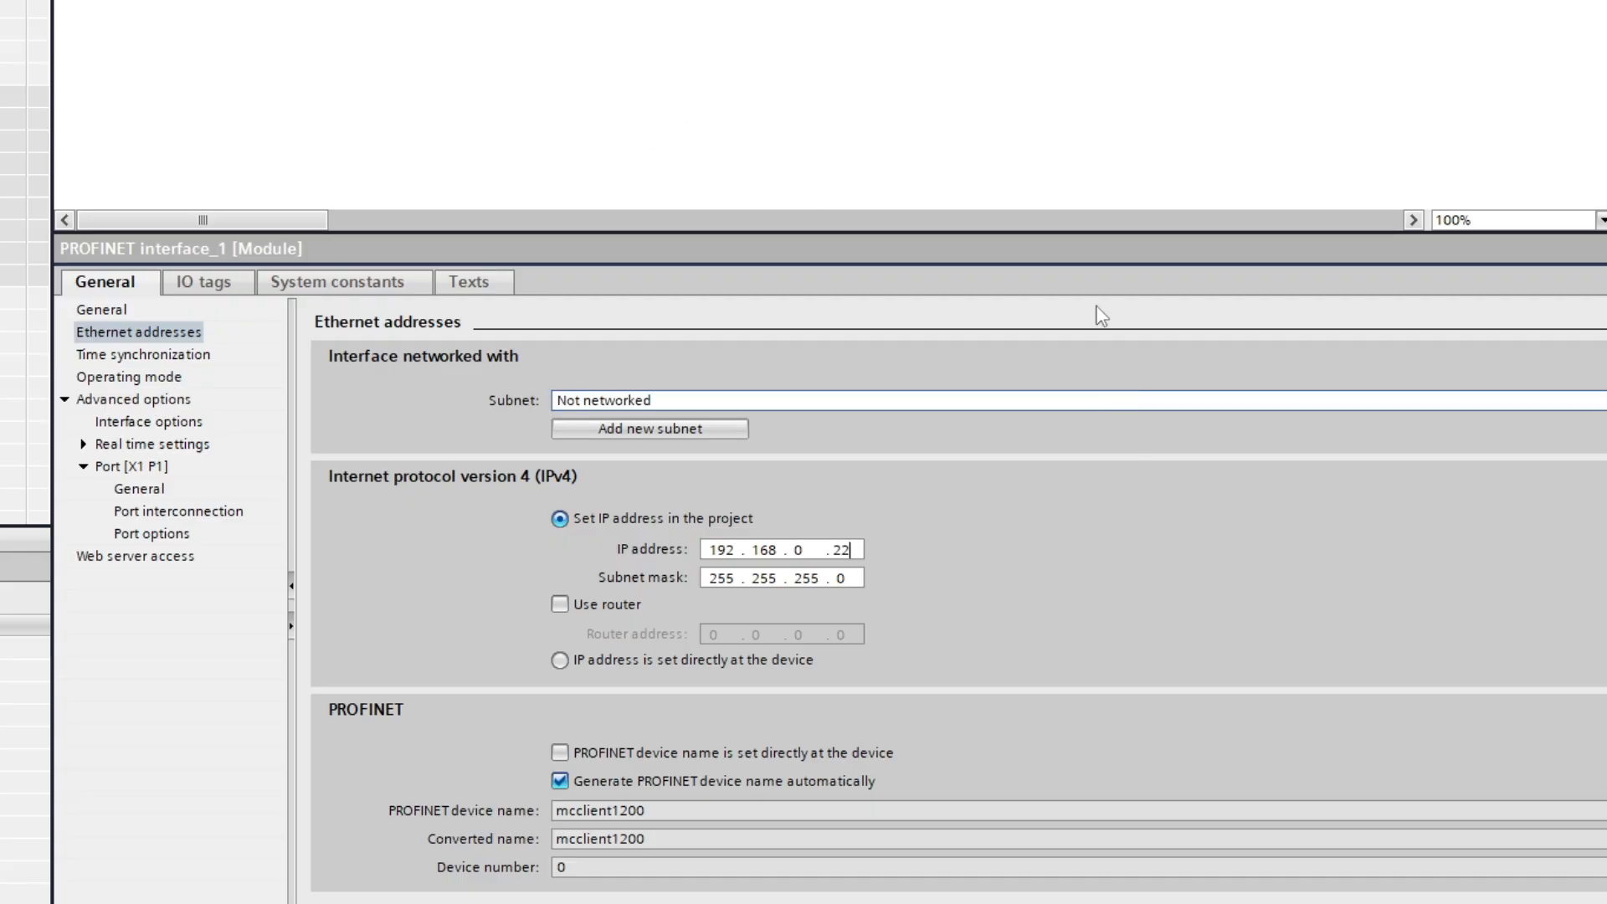
Check the CPU's Protection & Security settings, including the access level and PUT/GET connection mechanisms, and close the properties.
{"action": "left_click", "coordinate": [1005, 38]}
{"action": "left_click", "coordinate": [795, 1]}
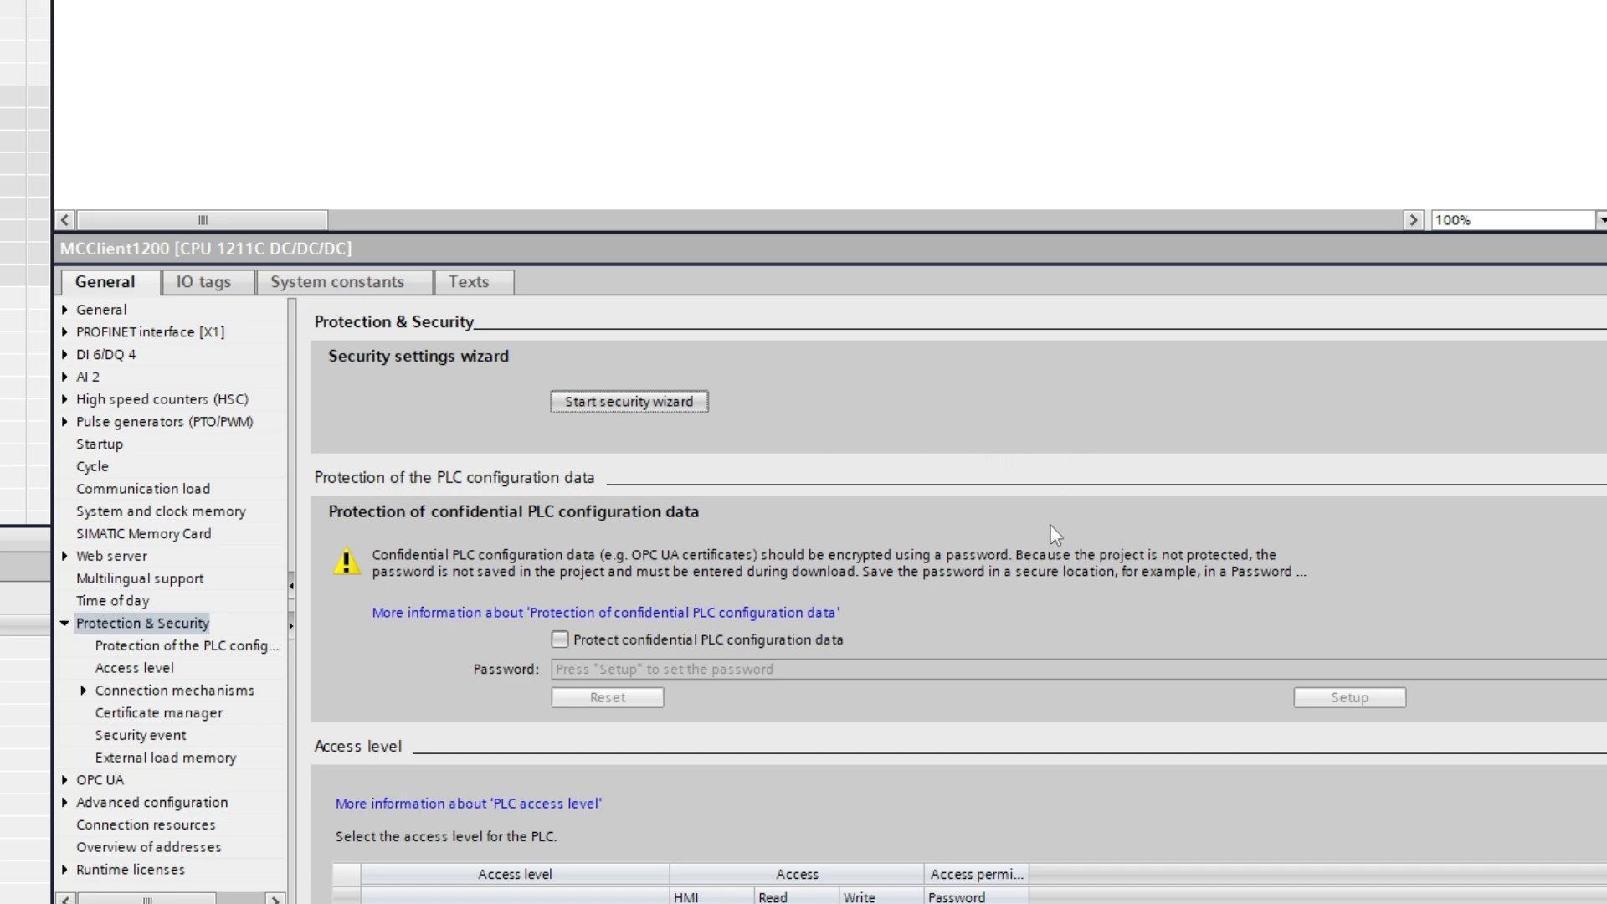
{"action": "scroll", "coordinate": [988, 536], "scroll_direction": "down", "scroll_amount": 3}
{"action": "scroll", "coordinate": [1048, 559], "scroll_direction": "down", "scroll_amount": 4}
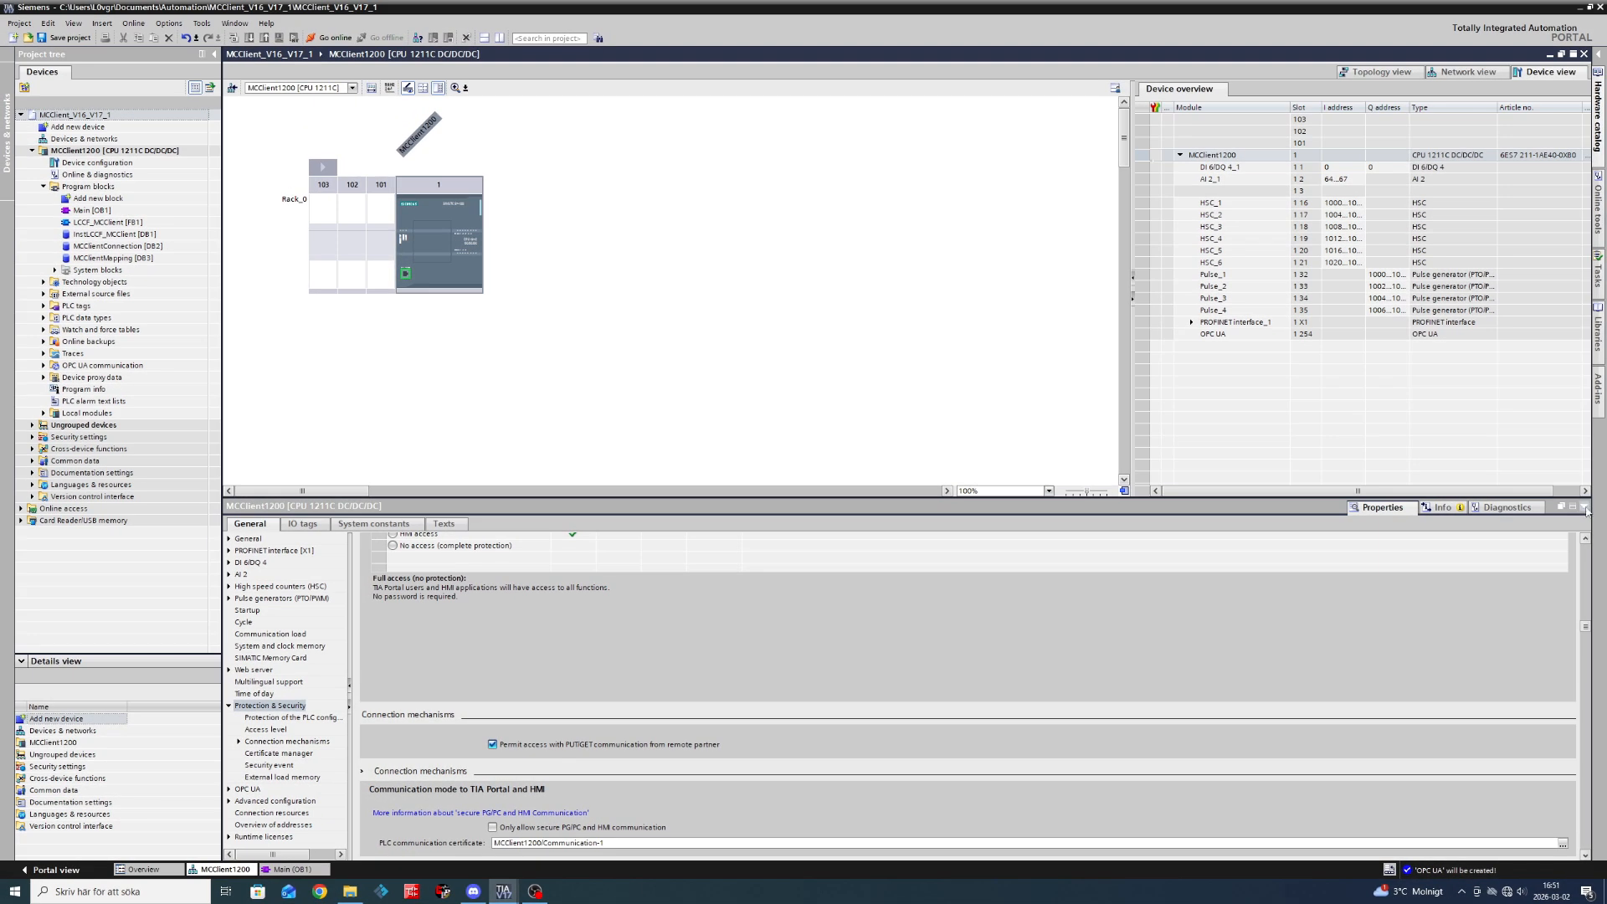
{"action": "left_click", "coordinate": [1583, 509]}
{"action": "left_click", "coordinate": [645, 407]}
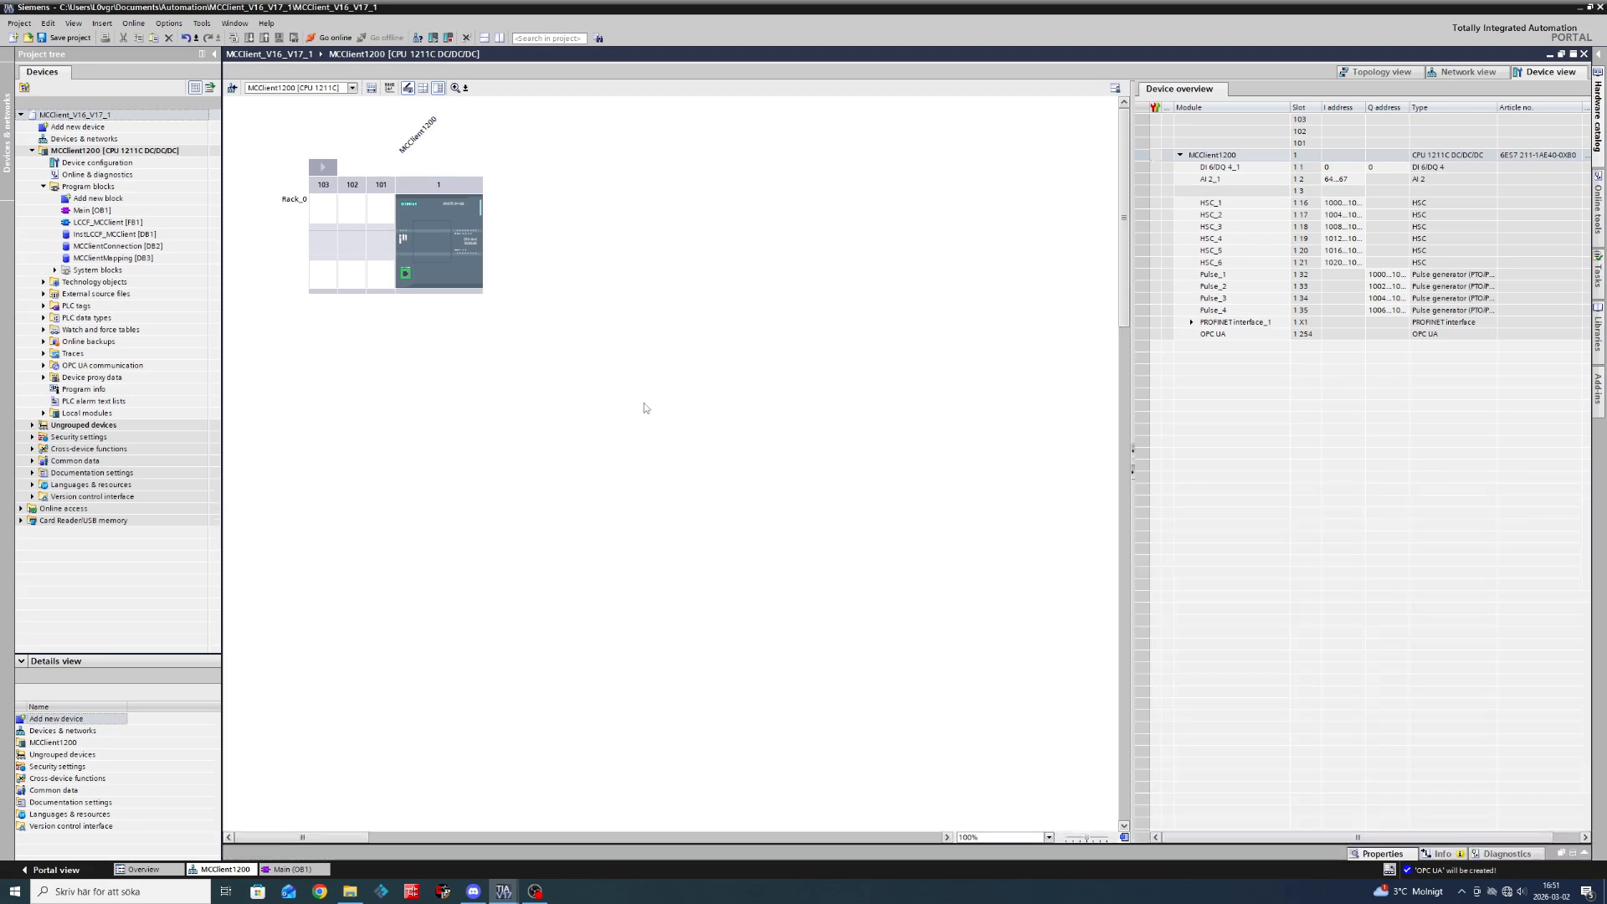
In the MCClientConnection [DB2] data block, set the start value of the serverIP byte ADDR[4] to 133.
{"action": "double_click", "coordinate": [211, 211]}
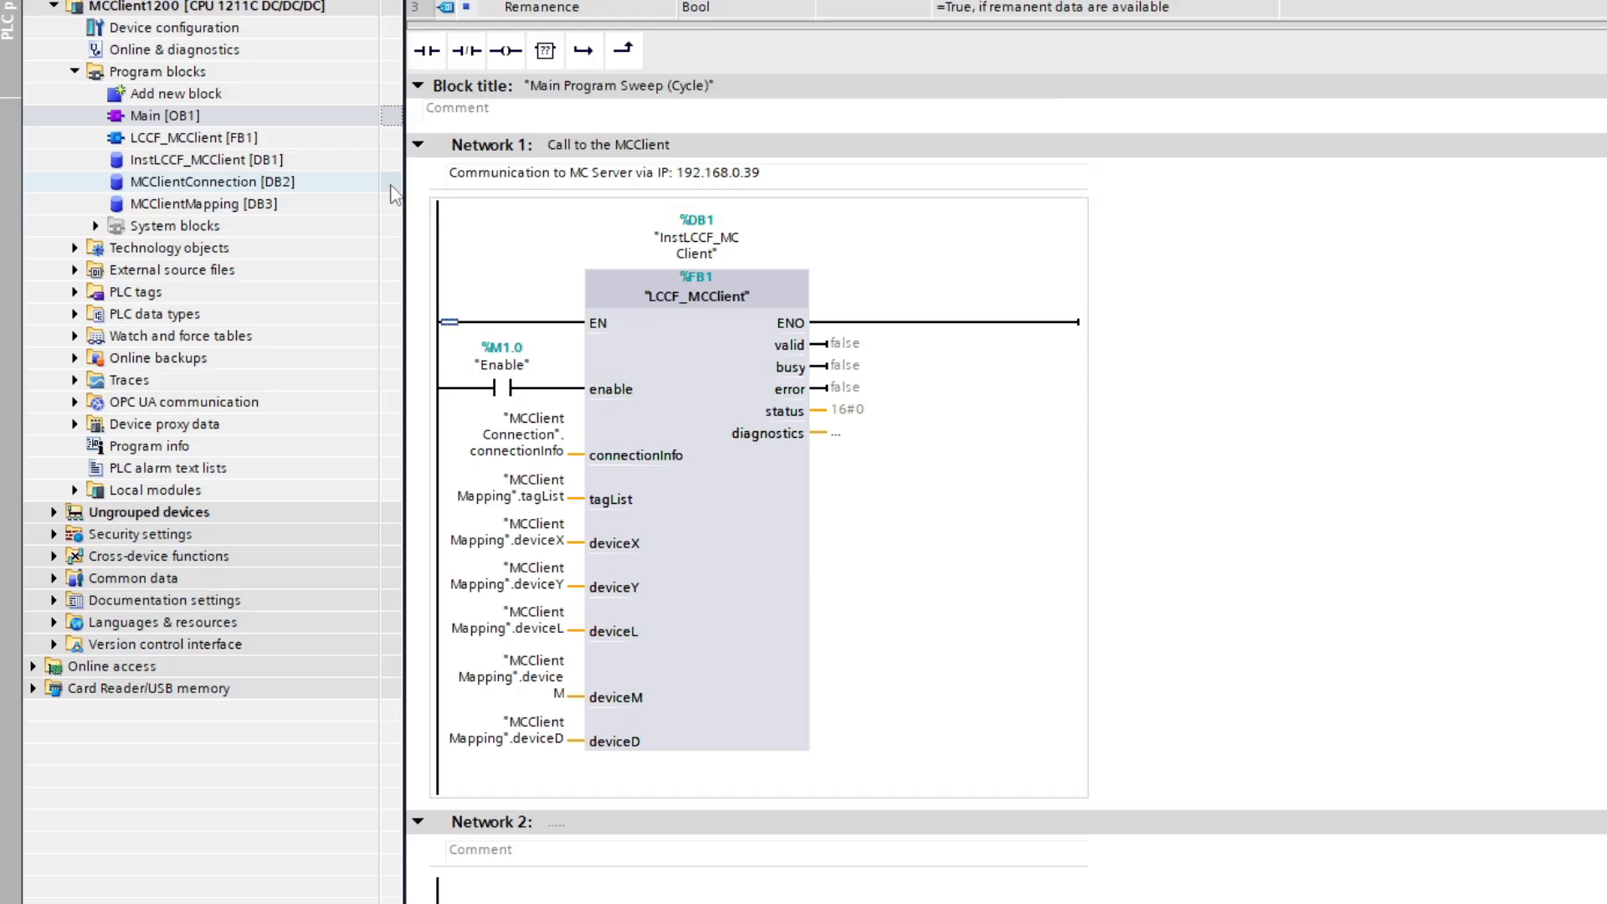
{"action": "double_click", "coordinate": [392, 182]}
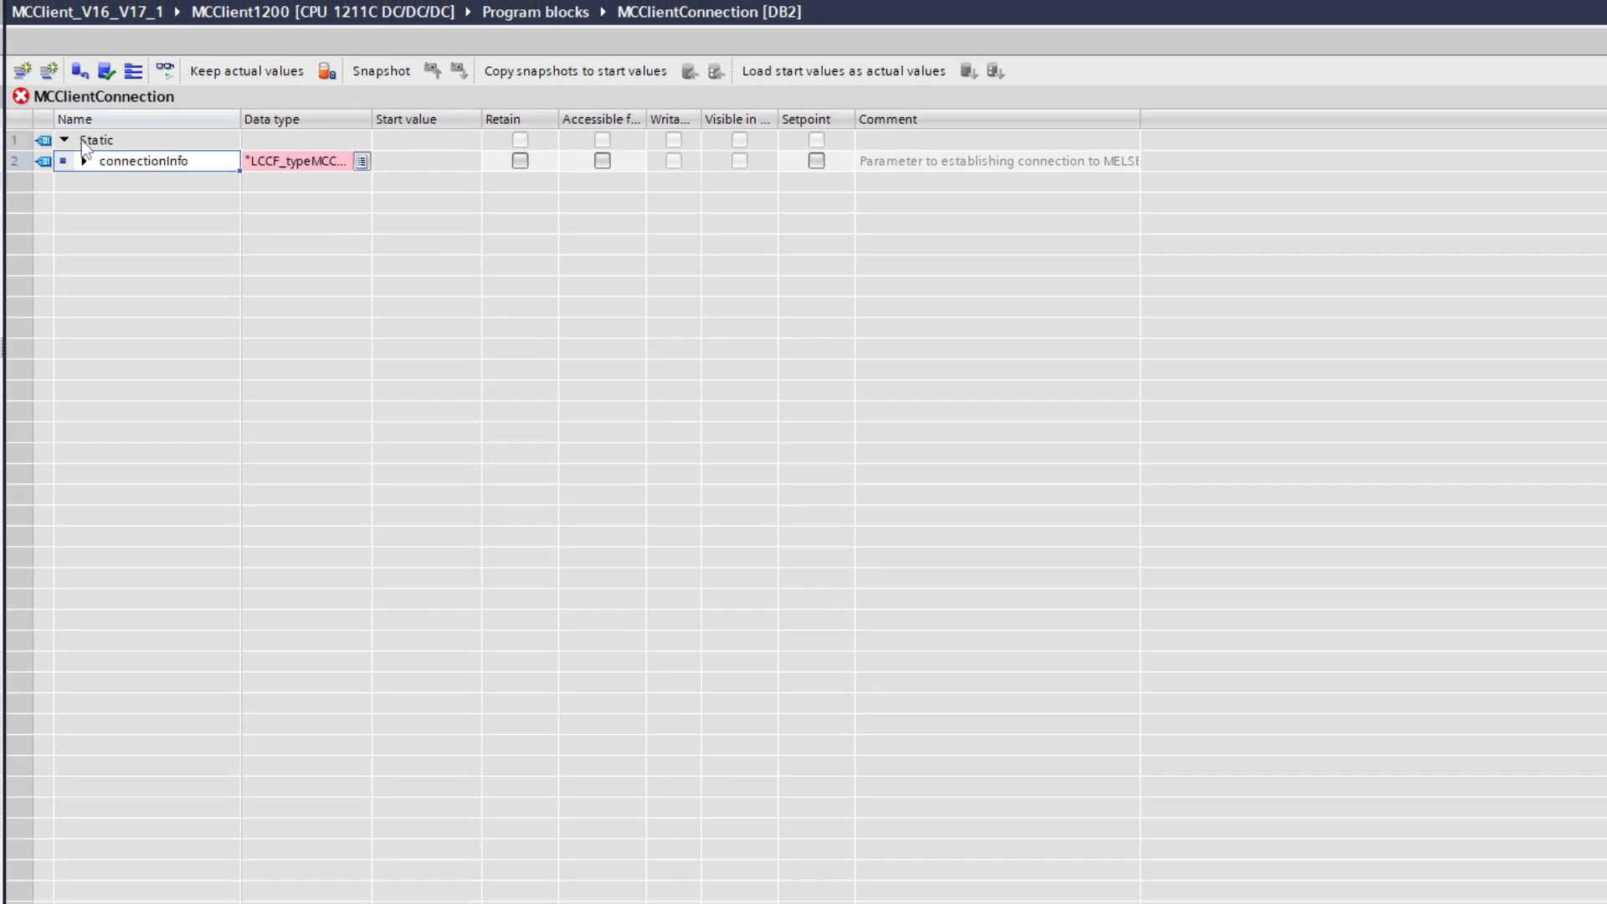
{"action": "left_click", "coordinate": [84, 162]}
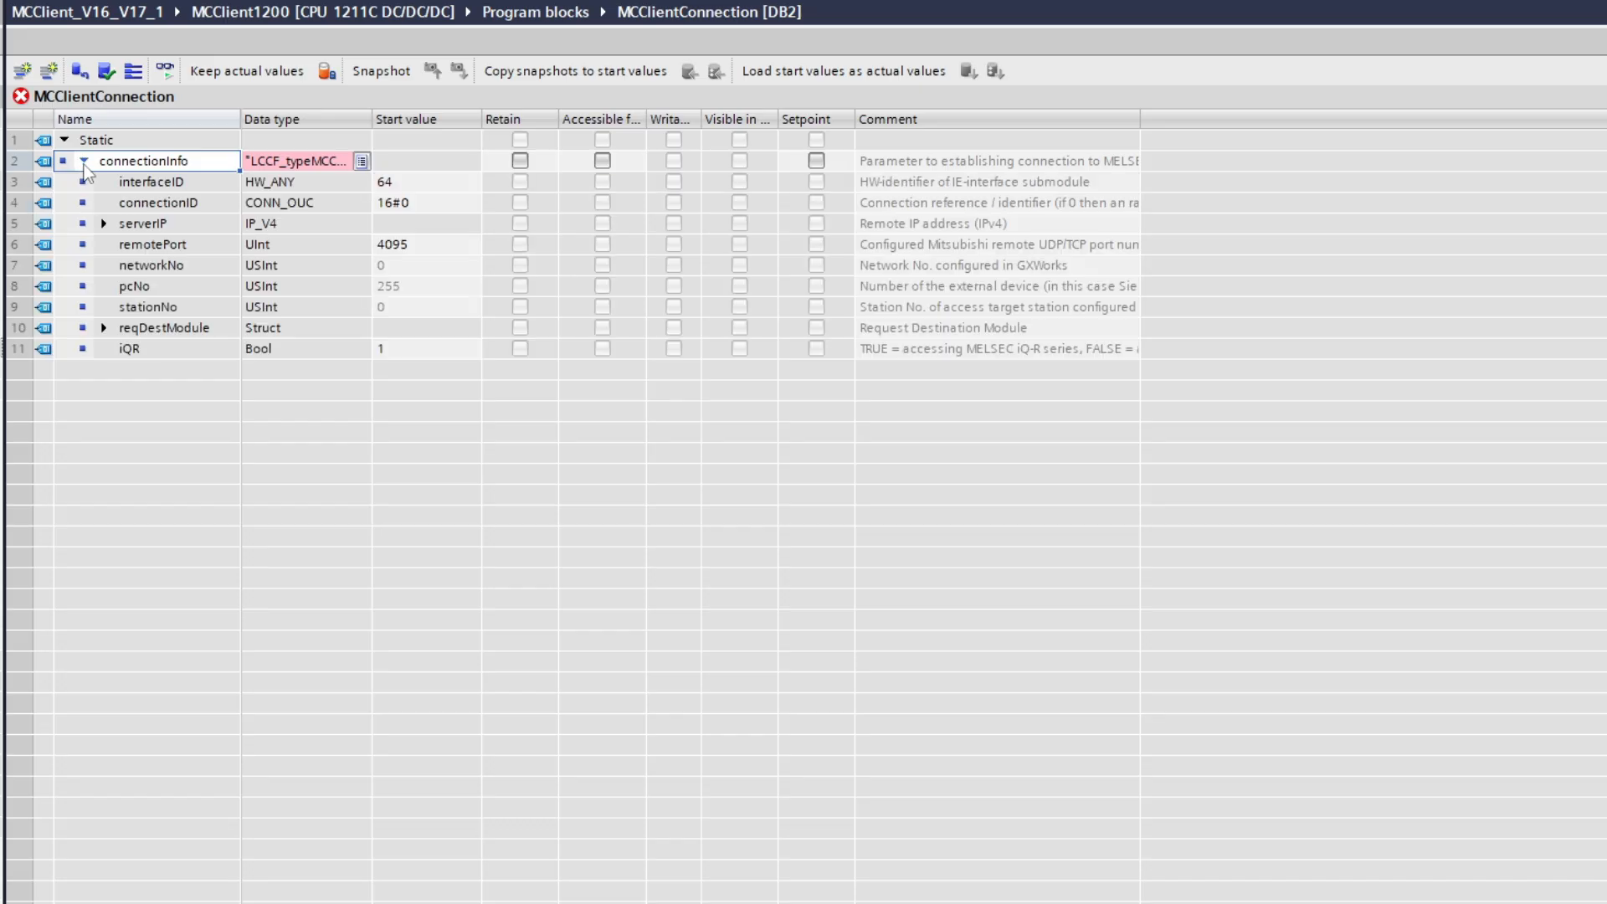
{"action": "left_click", "coordinate": [106, 221]}
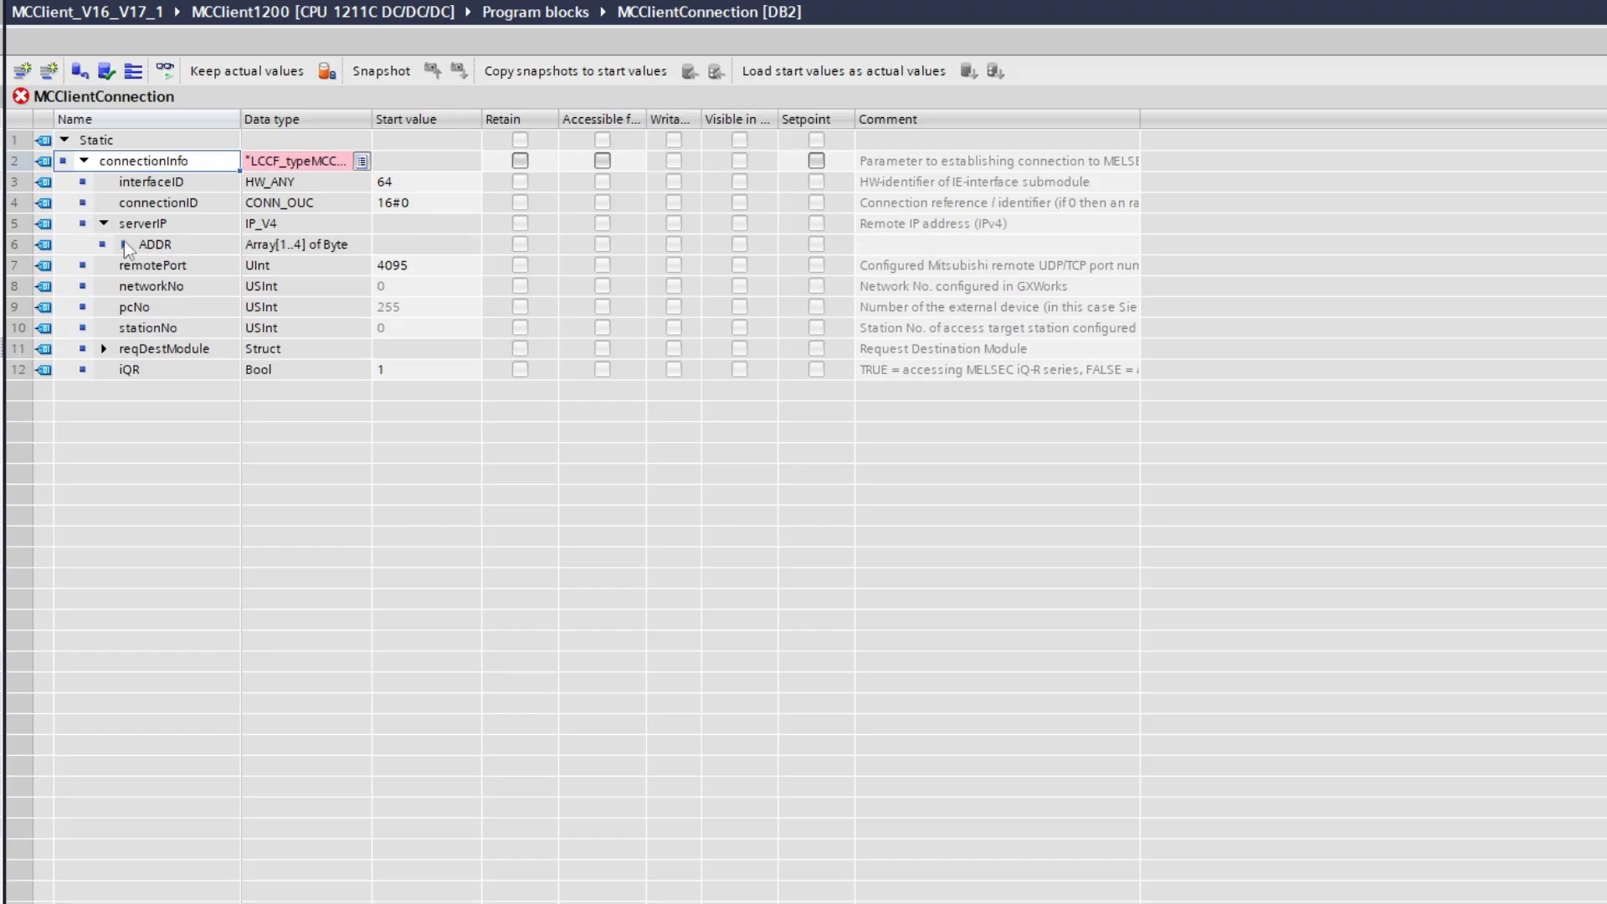
{"action": "left_click", "coordinate": [124, 244]}
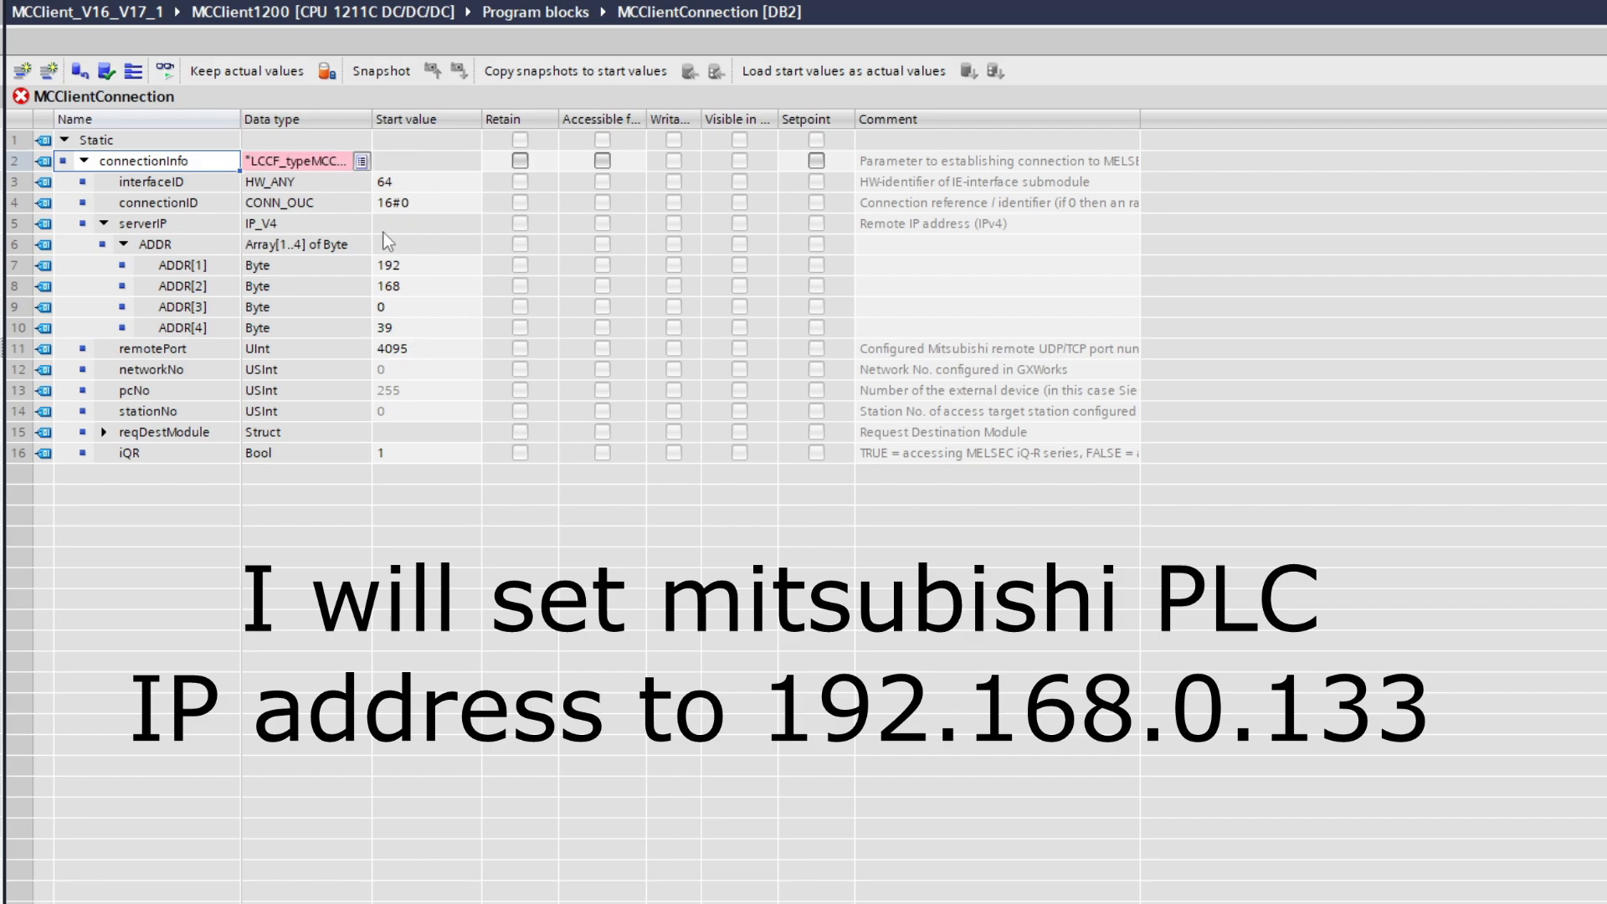
{"action": "left_click", "coordinate": [420, 270]}
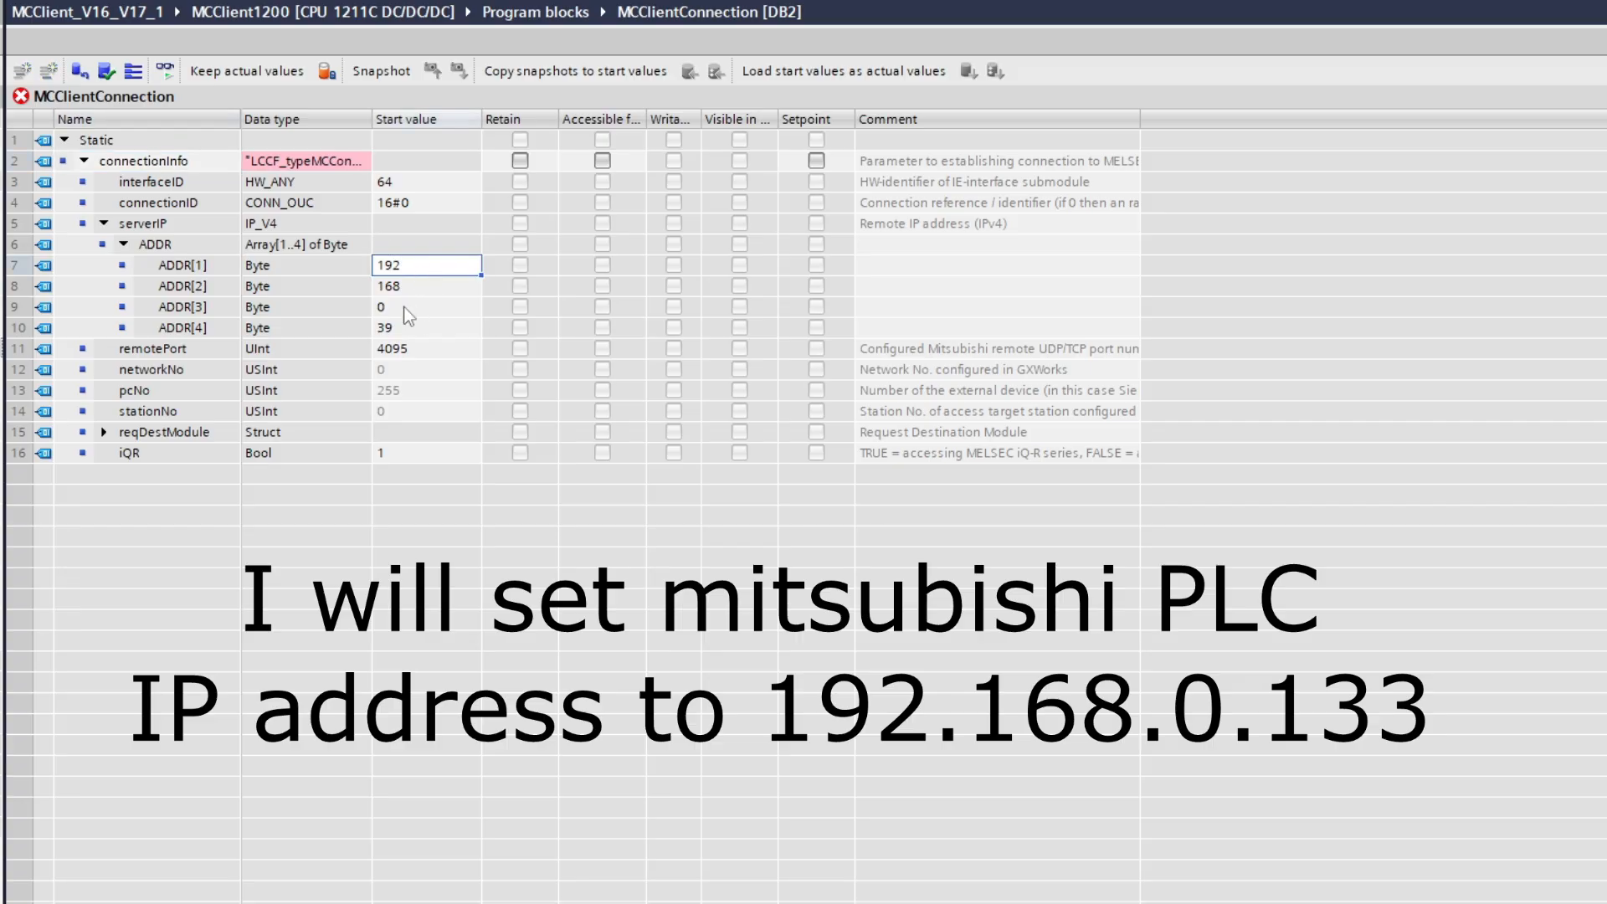
{"action": "left_click", "coordinate": [406, 308]}
{"action": "left_click", "coordinate": [400, 336]}
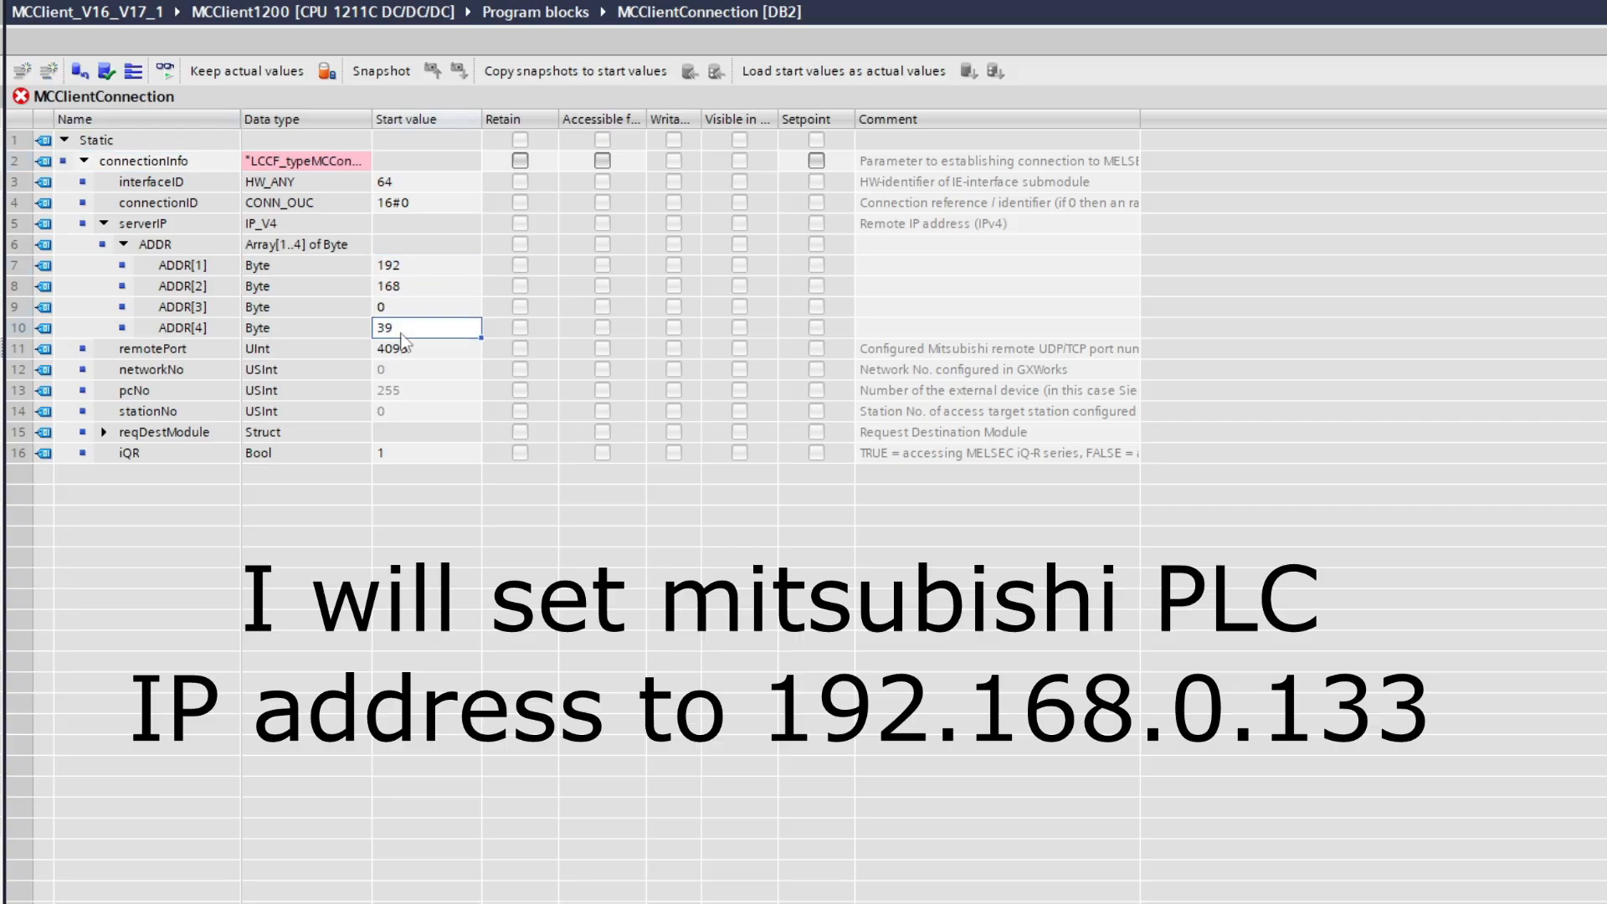
{"action": "double_click", "coordinate": [400, 335]}
{"action": "type", "text": "133"}
{"action": "key", "text": "Return"}
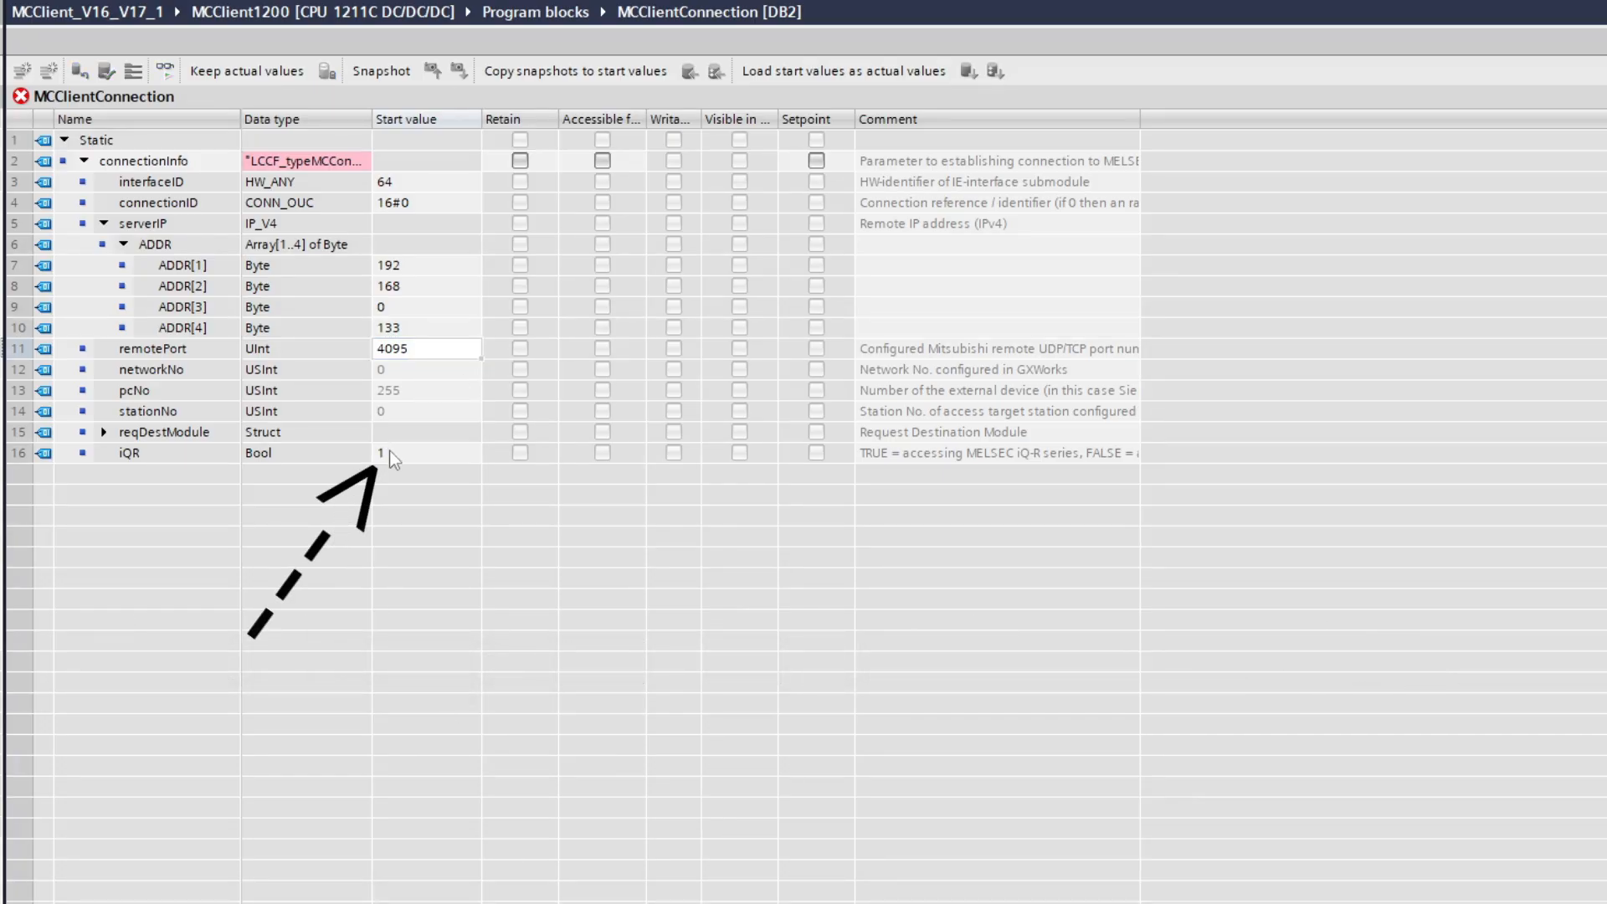
Set the iQR start value to 0 and widen the Comment column so its texts are fully readable.
{"action": "left_click", "coordinate": [391, 459]}
{"action": "left_click", "coordinate": [390, 455]}
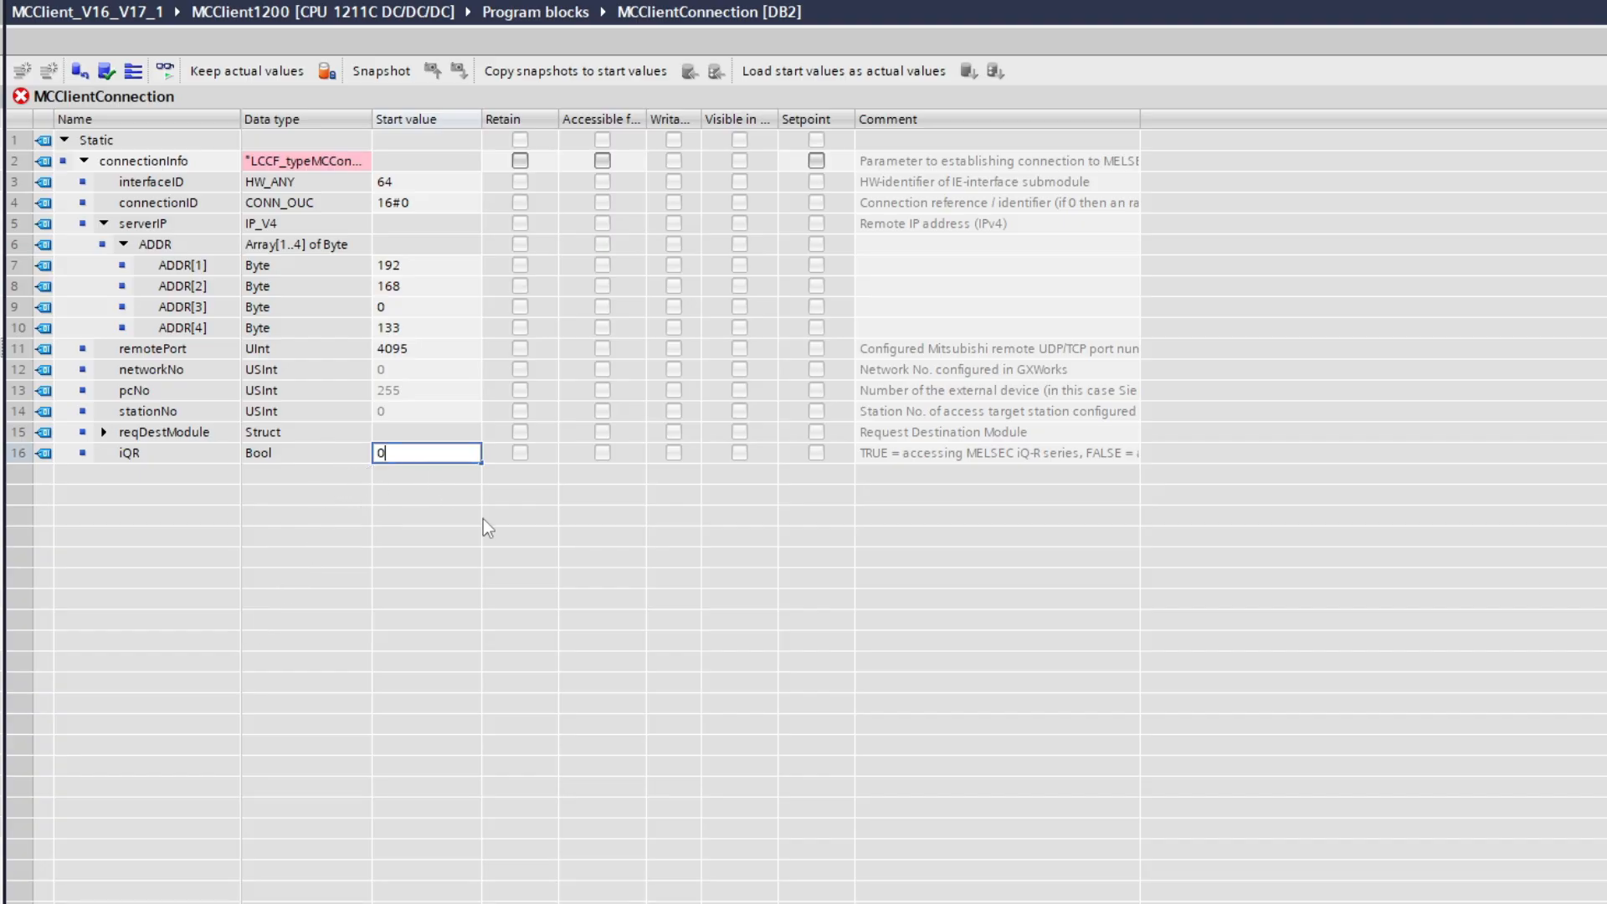
{"action": "key", "text": "Return"}
{"action": "left_click_drag", "start_coordinate": [1139, 122], "coordinate": [1338, 122]}
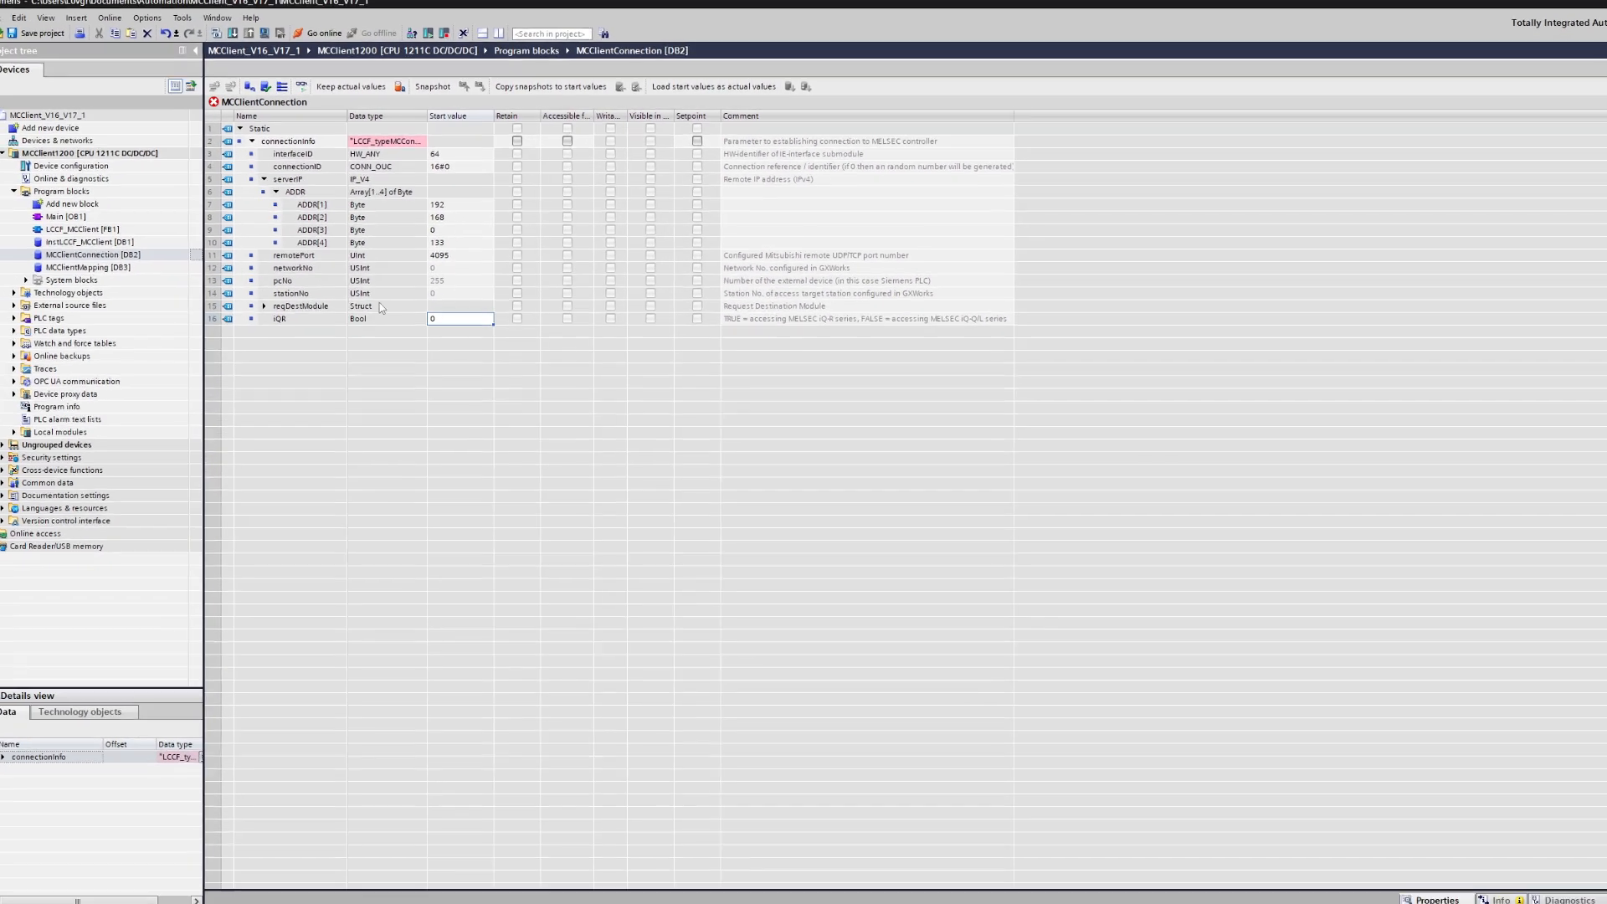
In Main [OB1], change the Network 1 comment to "Communication to MC Server via IP: 192.168.0.133".
{"action": "double_click", "coordinate": [97, 211]}
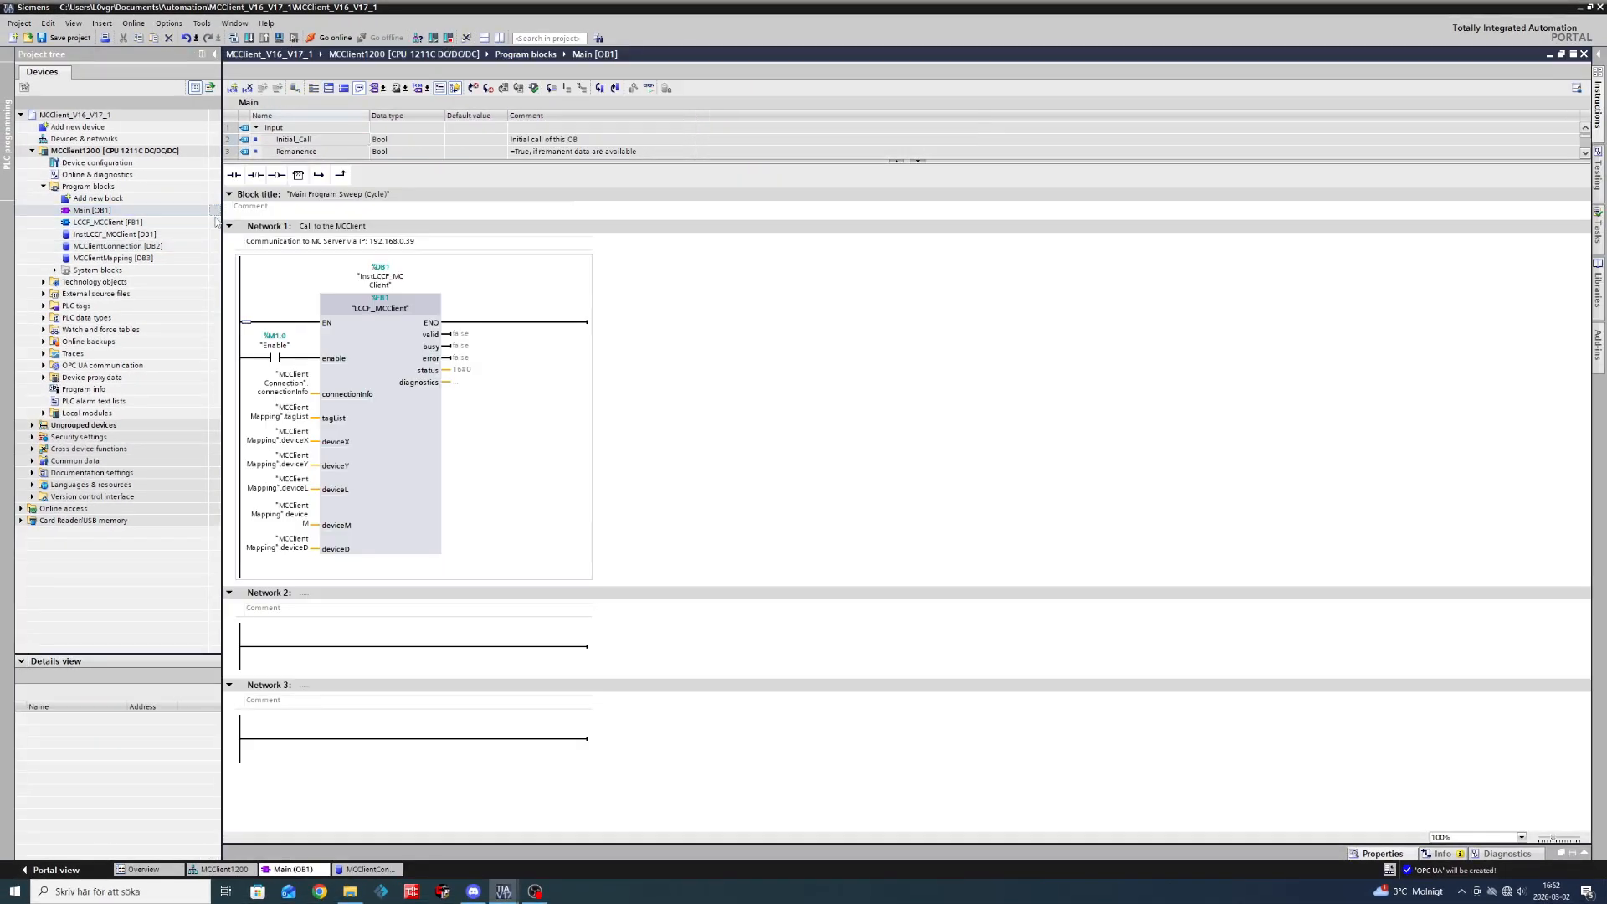
{"action": "left_click", "coordinate": [717, 359]}
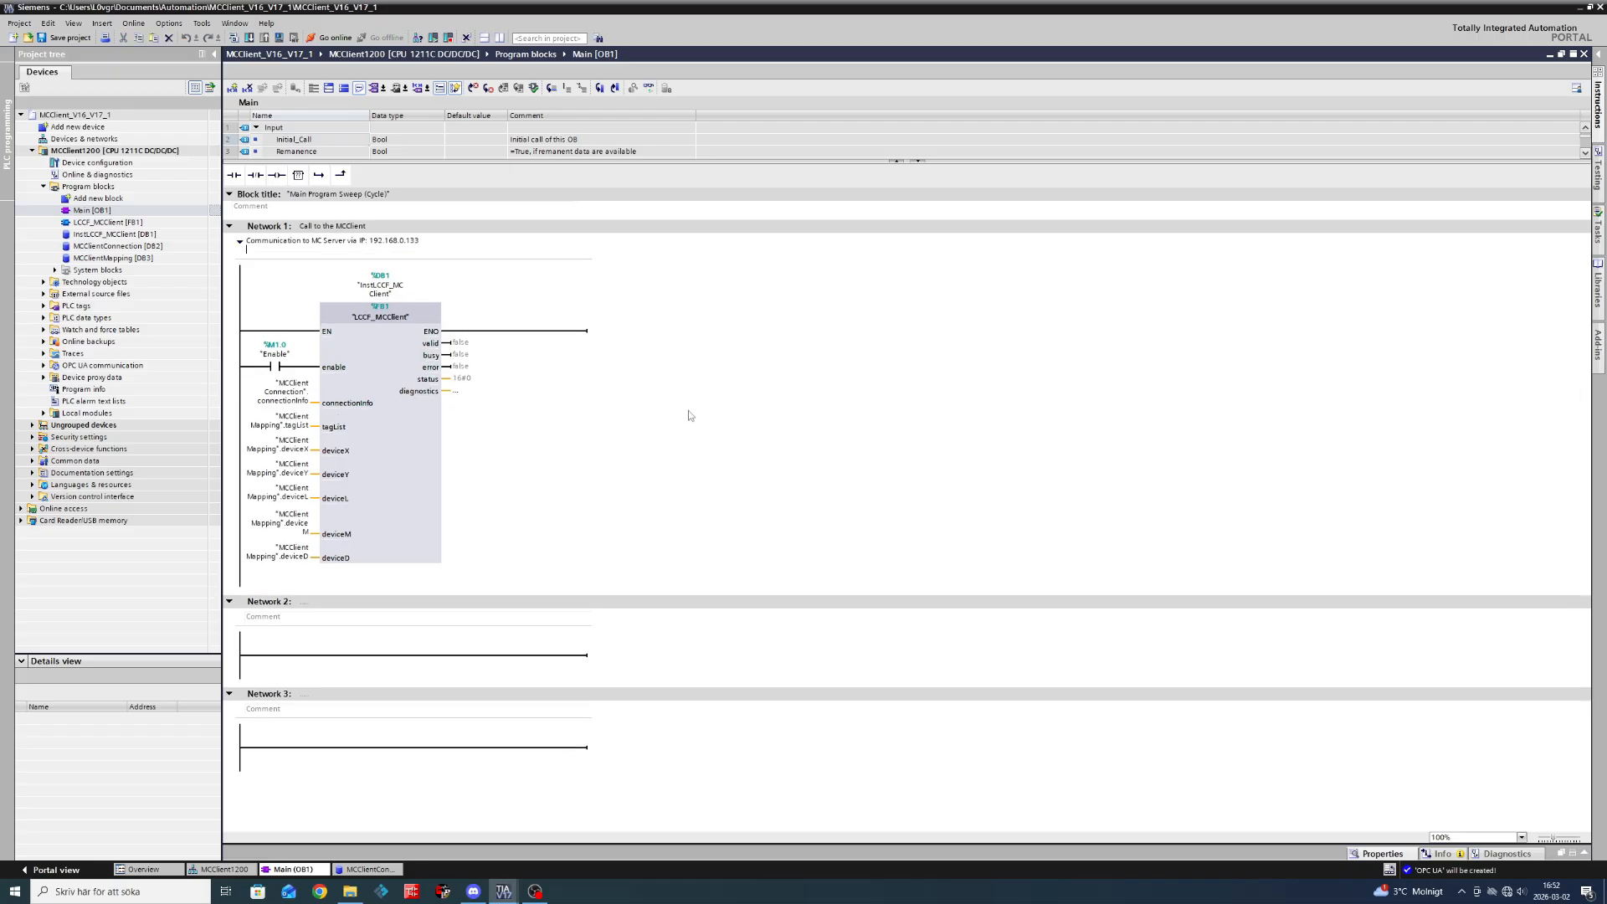
Compile the MCClient1200 station and save the project.
{"action": "left_click", "coordinate": [200, 151]}
{"action": "left_click", "coordinate": [234, 37]}
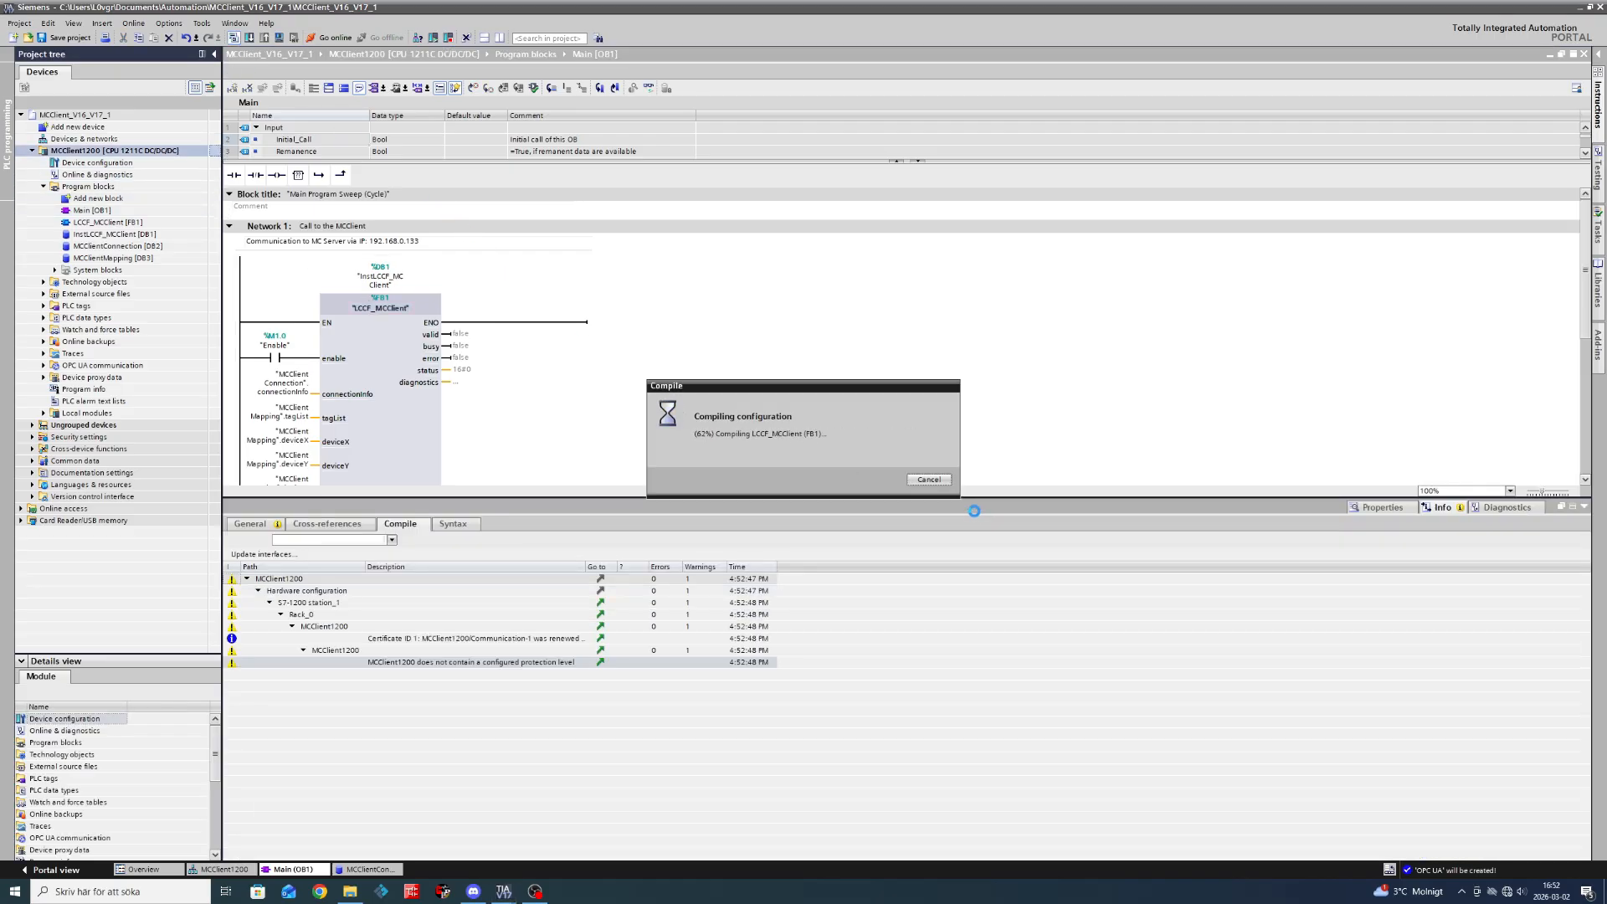
{"action": "left_click", "coordinate": [77, 37]}
Download MCClient1200 to the PLC, with all modules stopped for the download.
{"action": "left_click", "coordinate": [251, 39]}
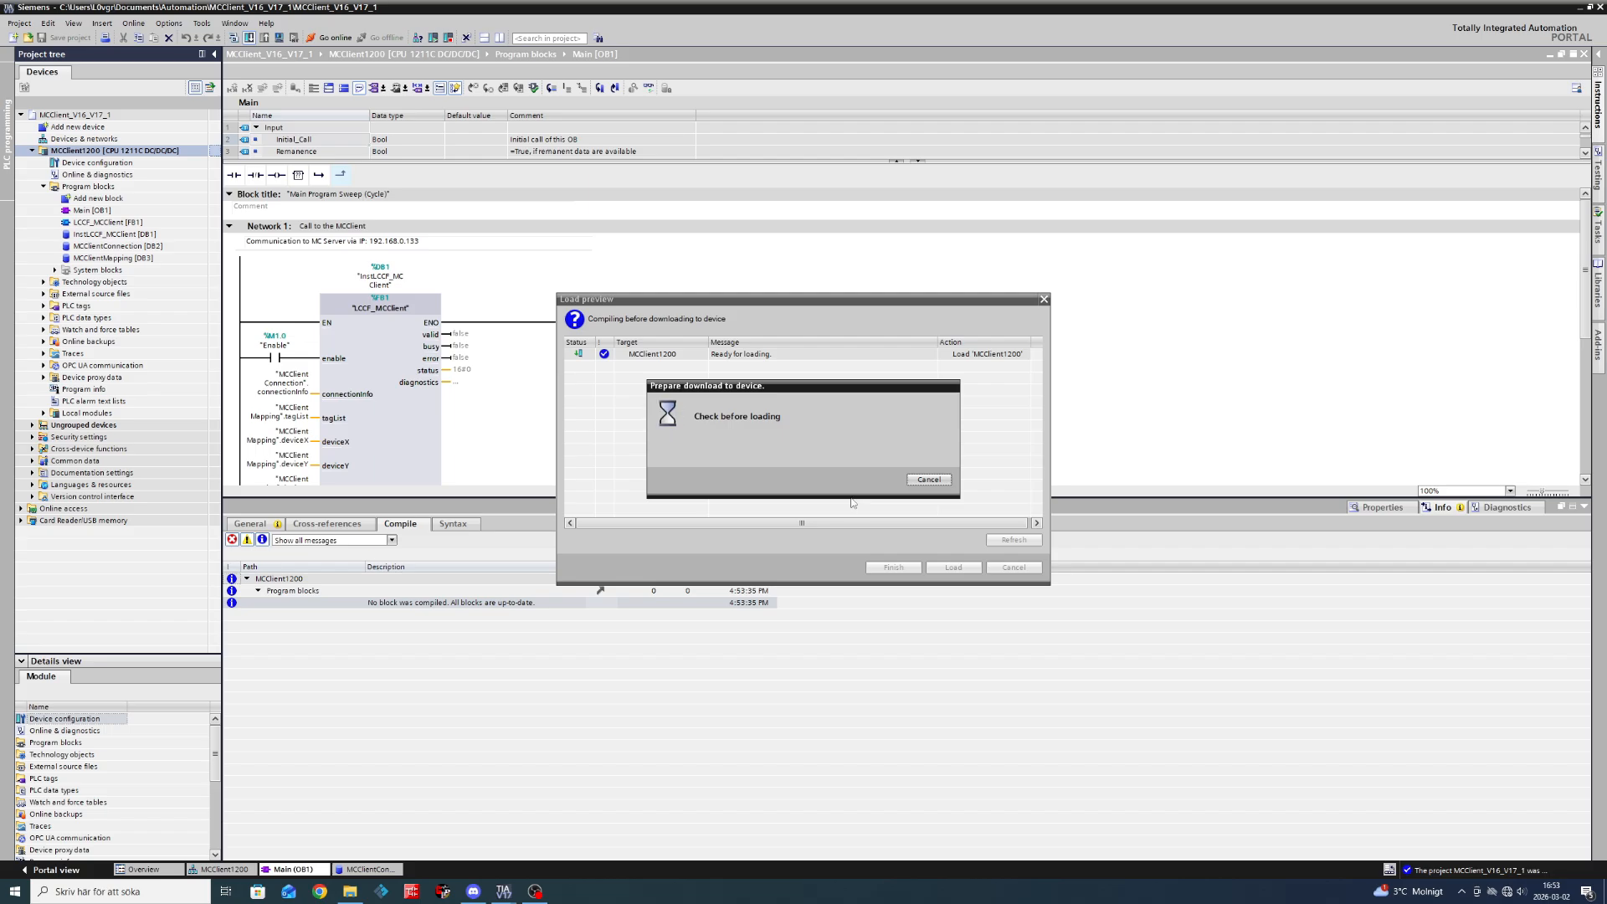
{"action": "scroll", "coordinate": [1037, 419], "scroll_direction": "down", "scroll_amount": 2}
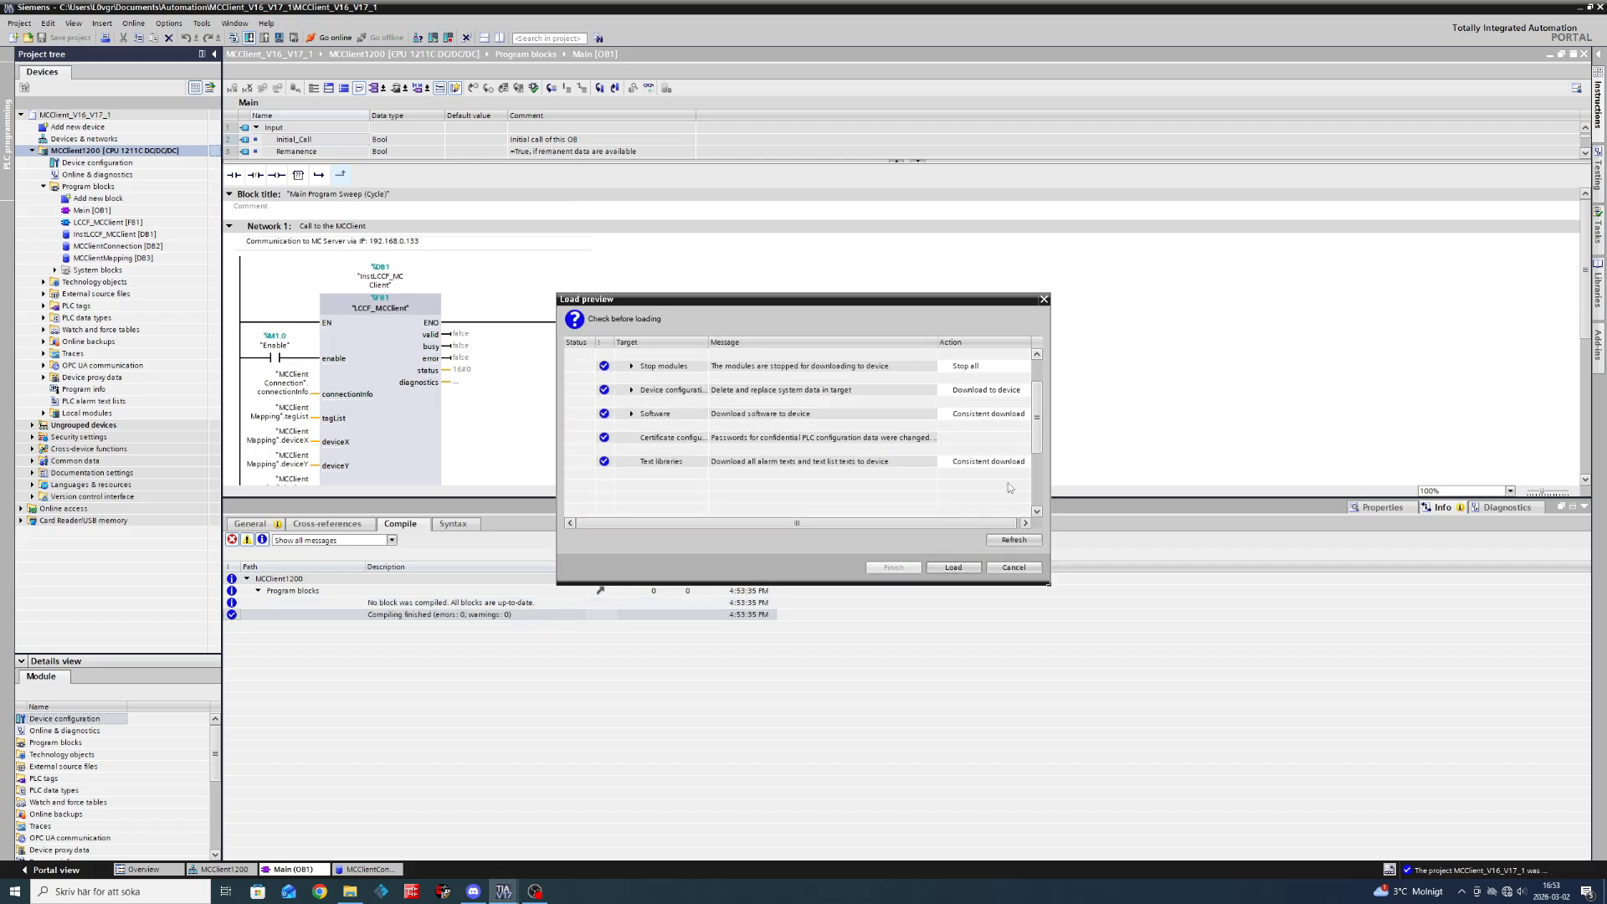
{"action": "left_click", "coordinate": [953, 568]}
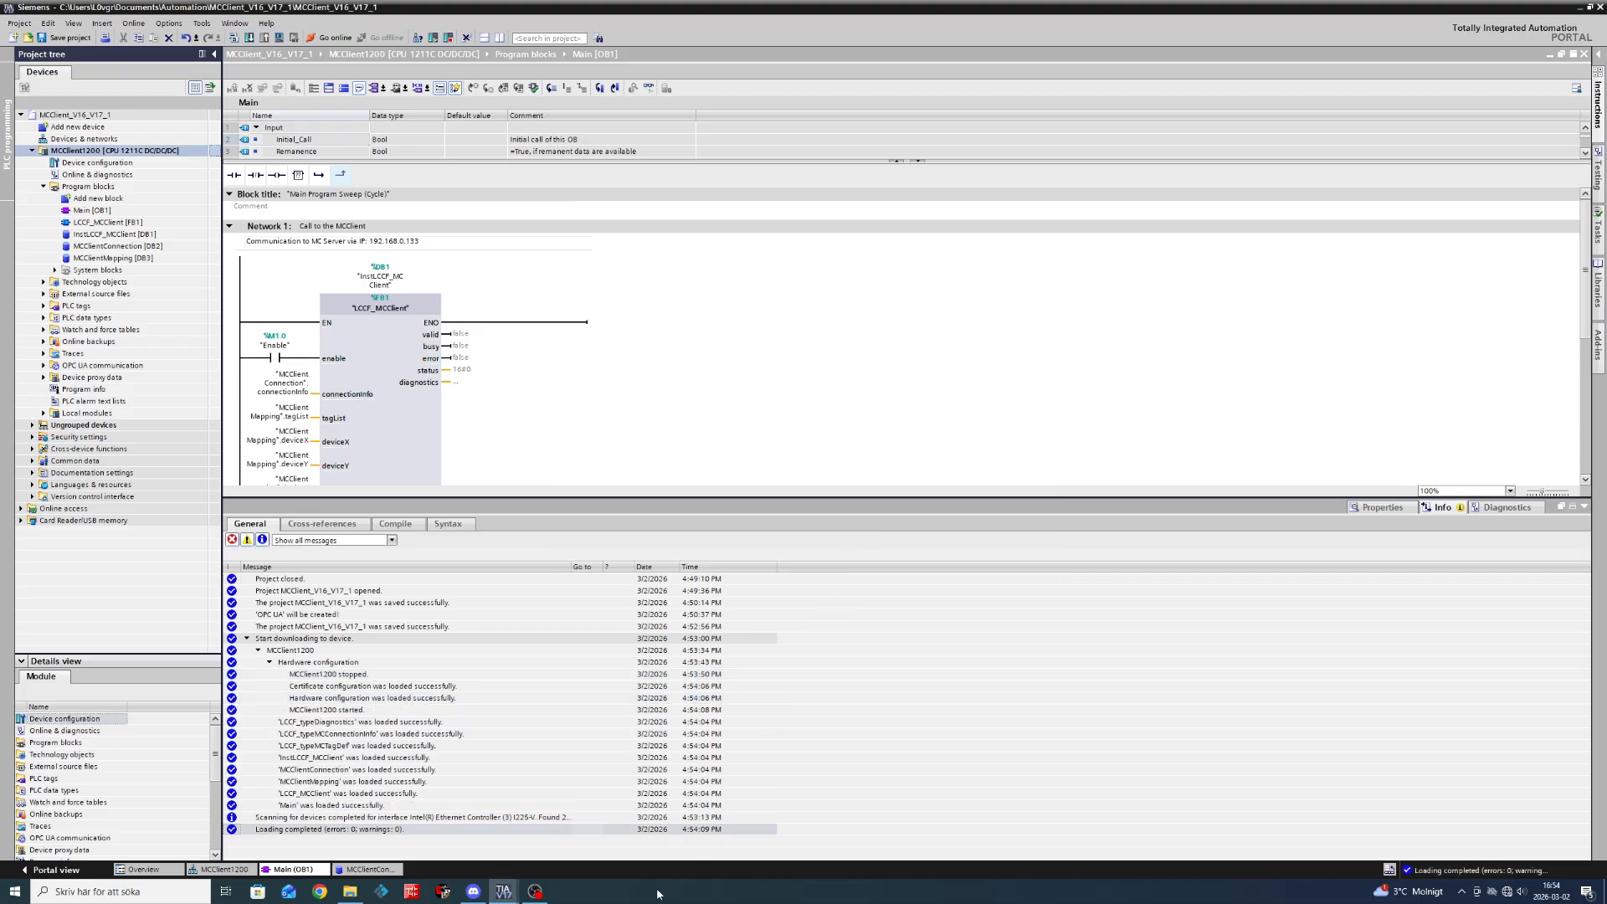
Switch to GX Works2 and create a simple Ladder project for the QCPU (Q mode) series with CPU type Q03UDE.
{"action": "left_click", "coordinate": [411, 891]}
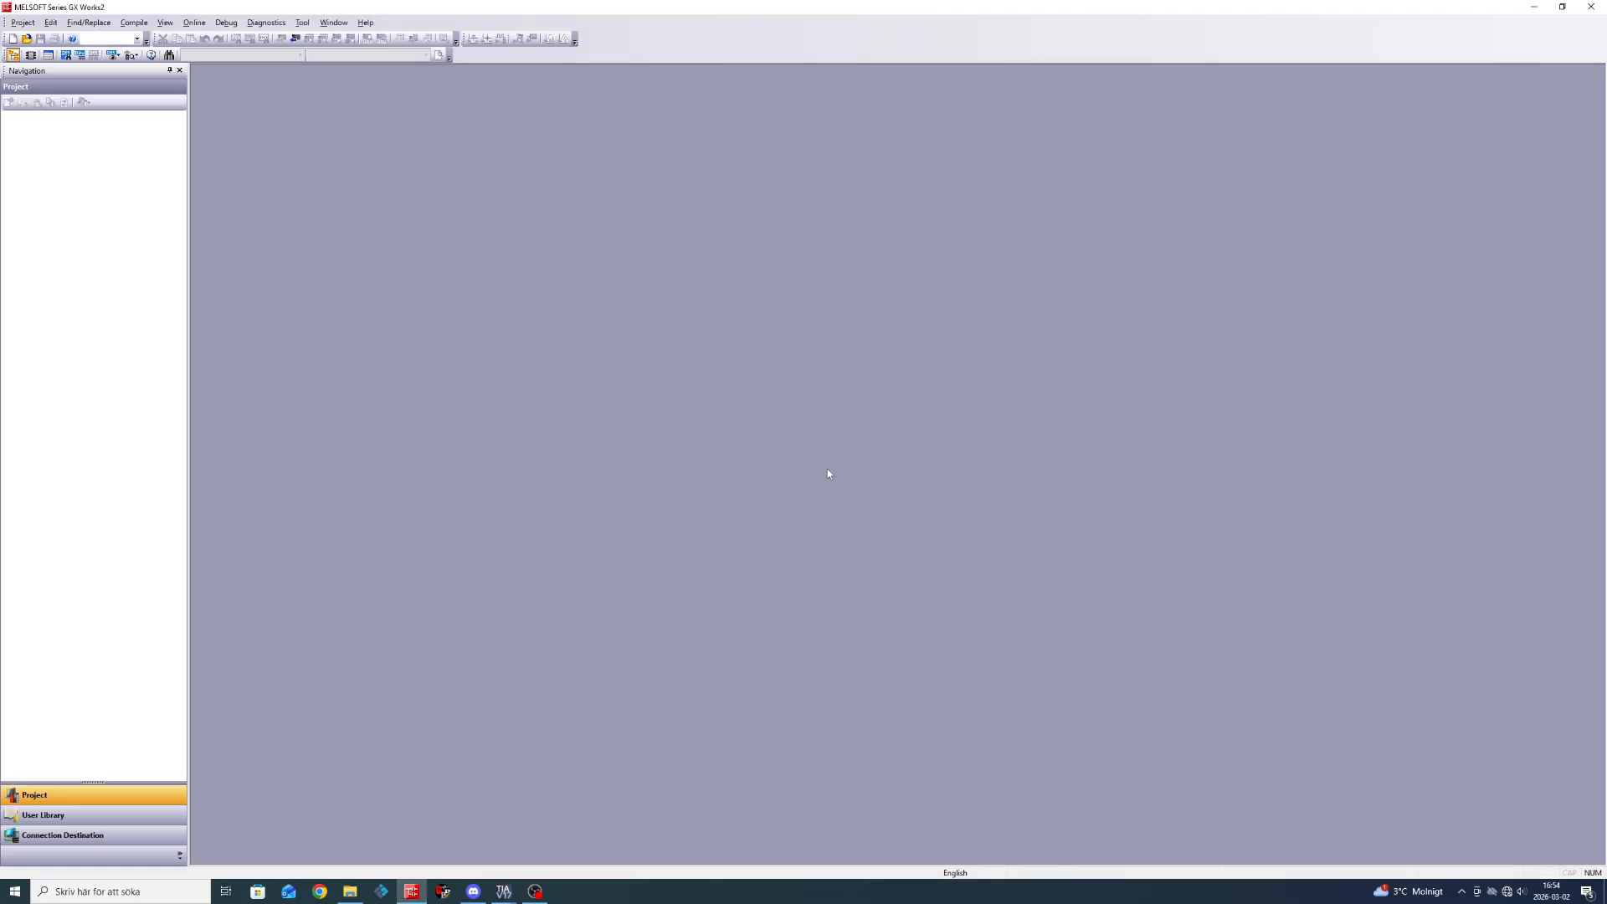
{"action": "left_click", "coordinate": [13, 39]}
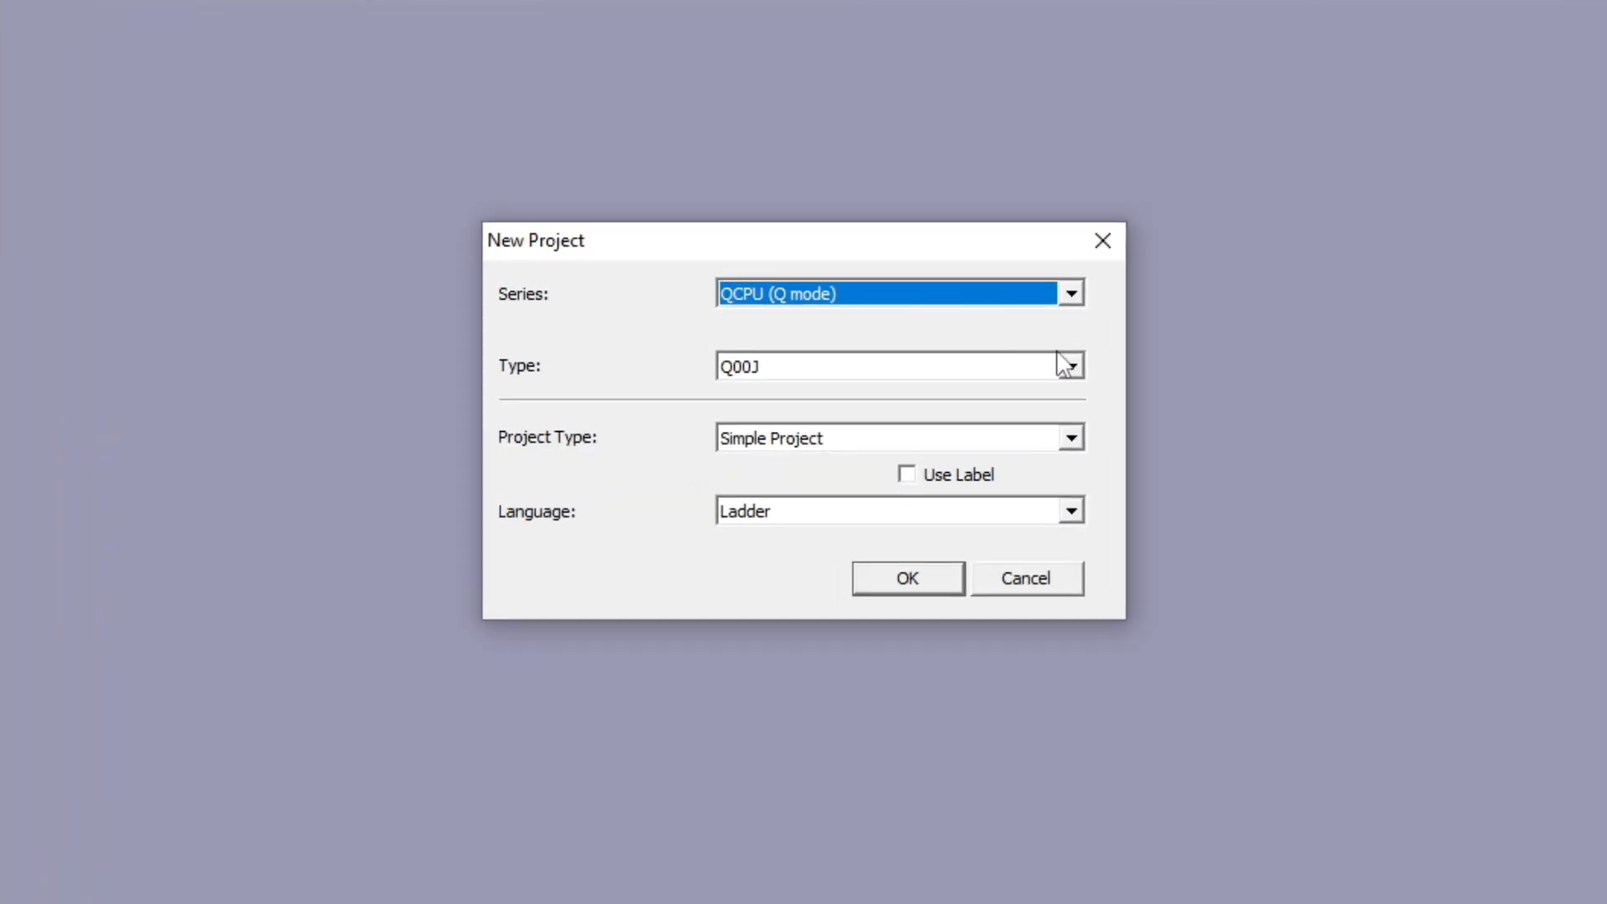
{"action": "left_click", "coordinate": [1071, 294]}
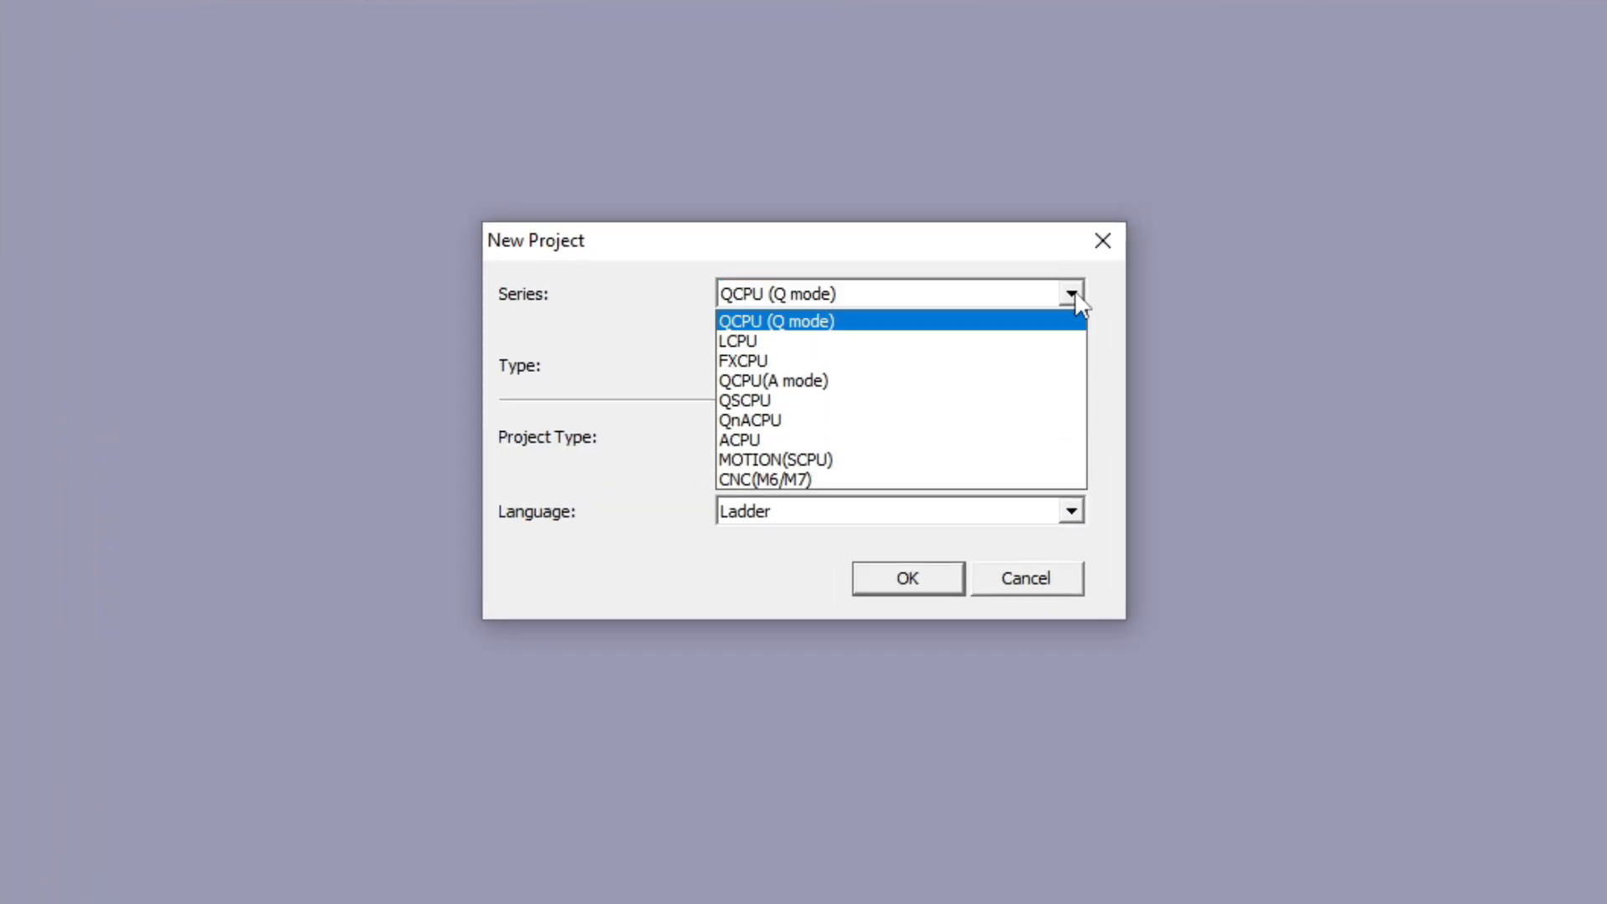
{"action": "left_click", "coordinate": [1031, 323]}
{"action": "left_click", "coordinate": [1072, 368]}
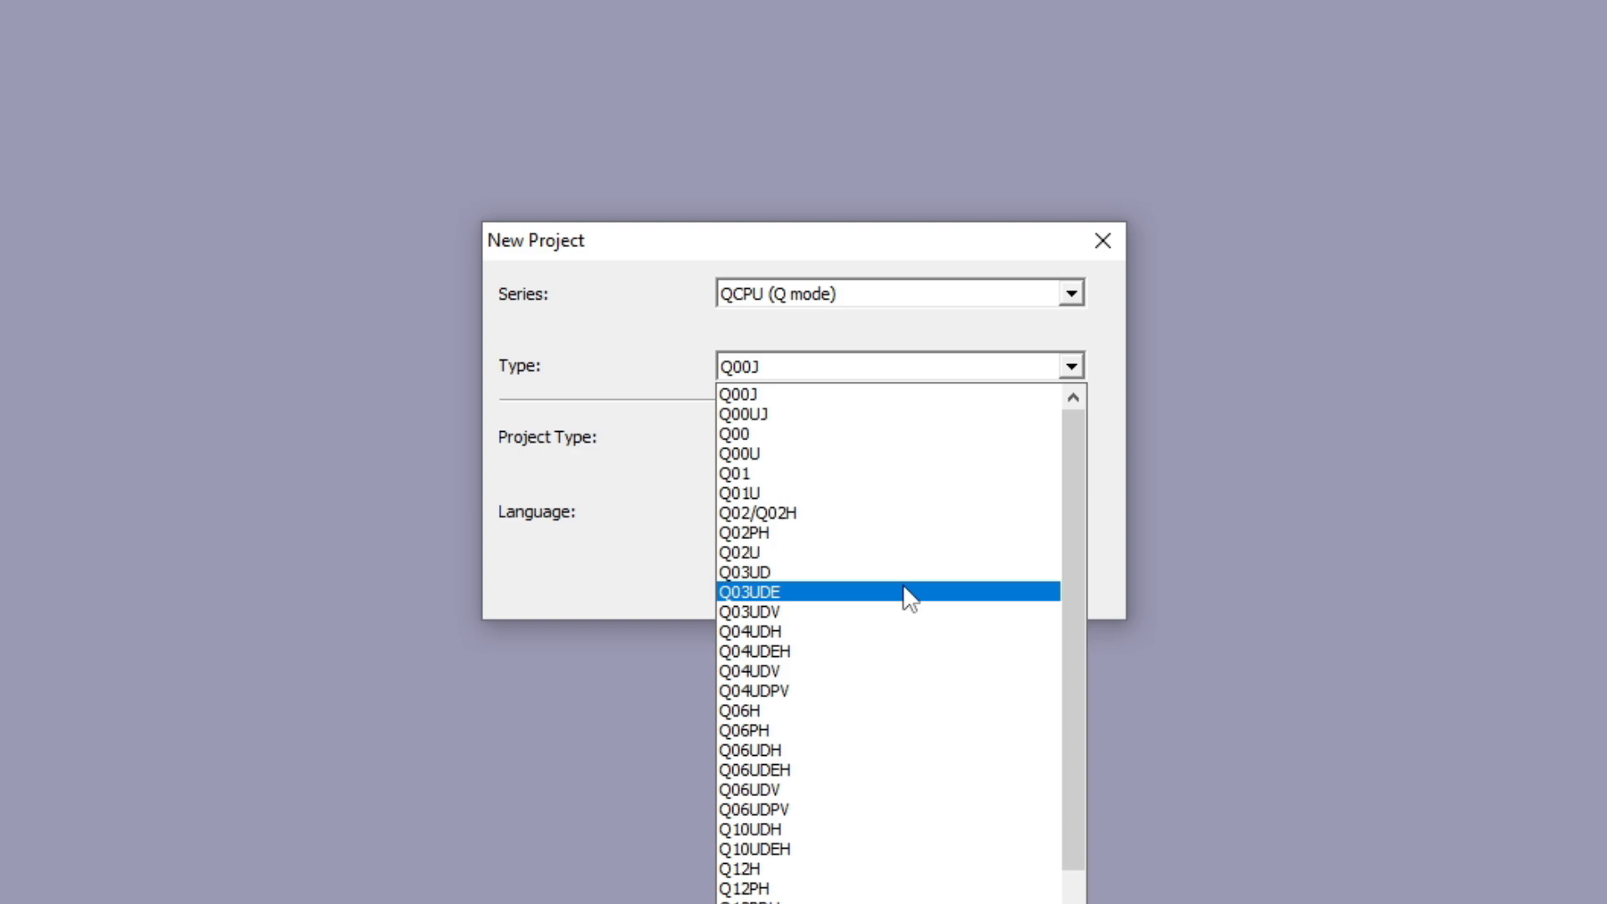
{"action": "left_click", "coordinate": [910, 594]}
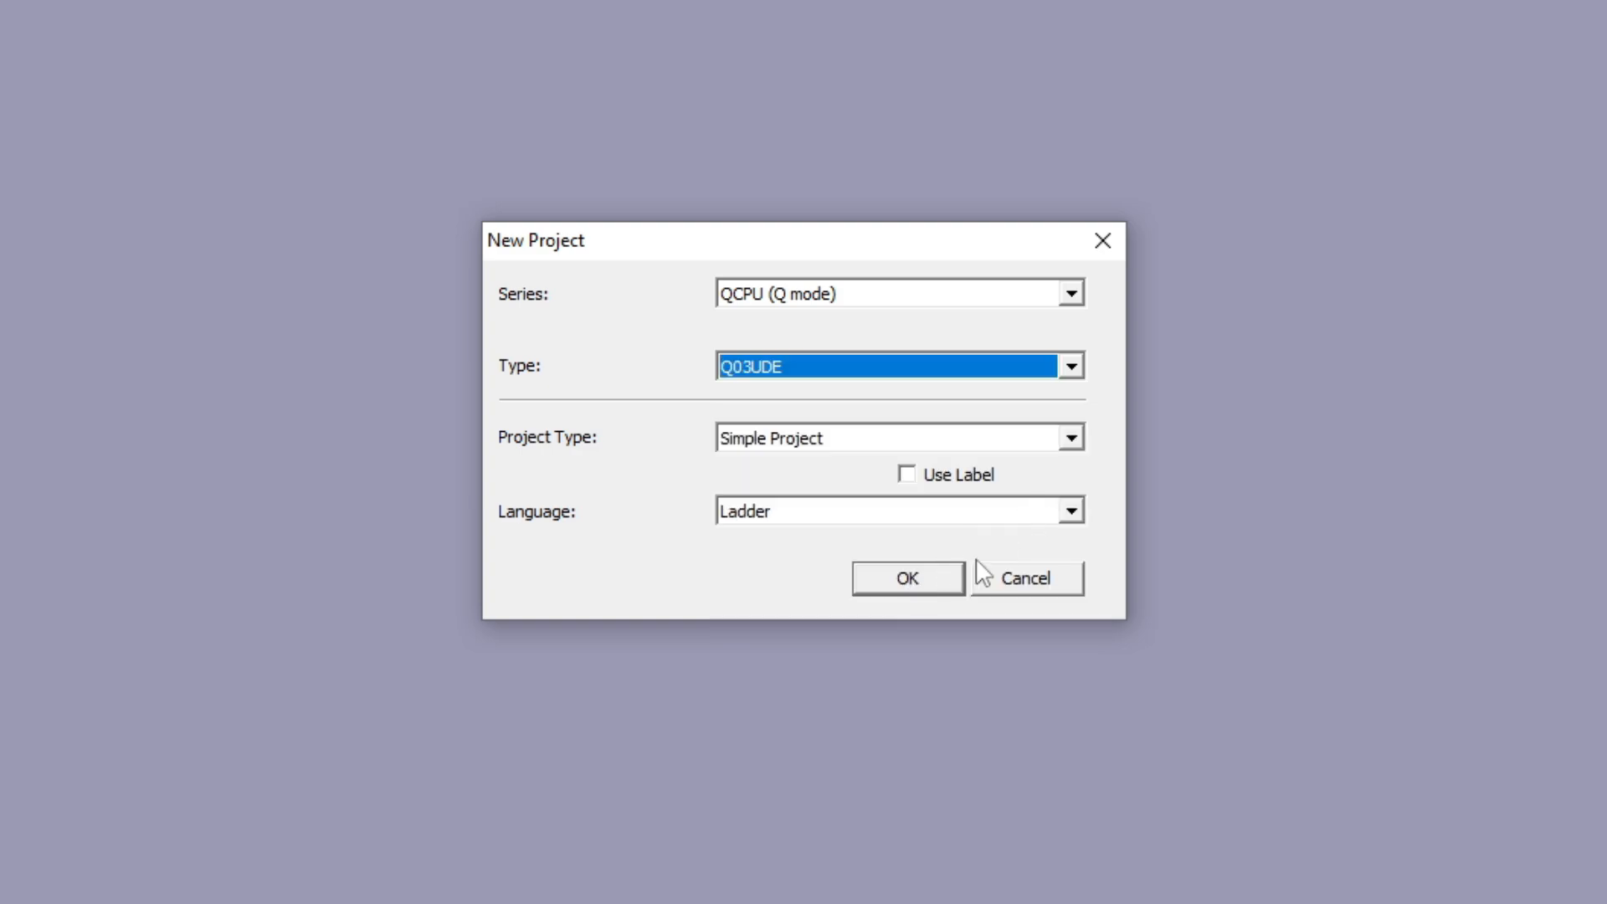
{"action": "left_click", "coordinate": [921, 578]}
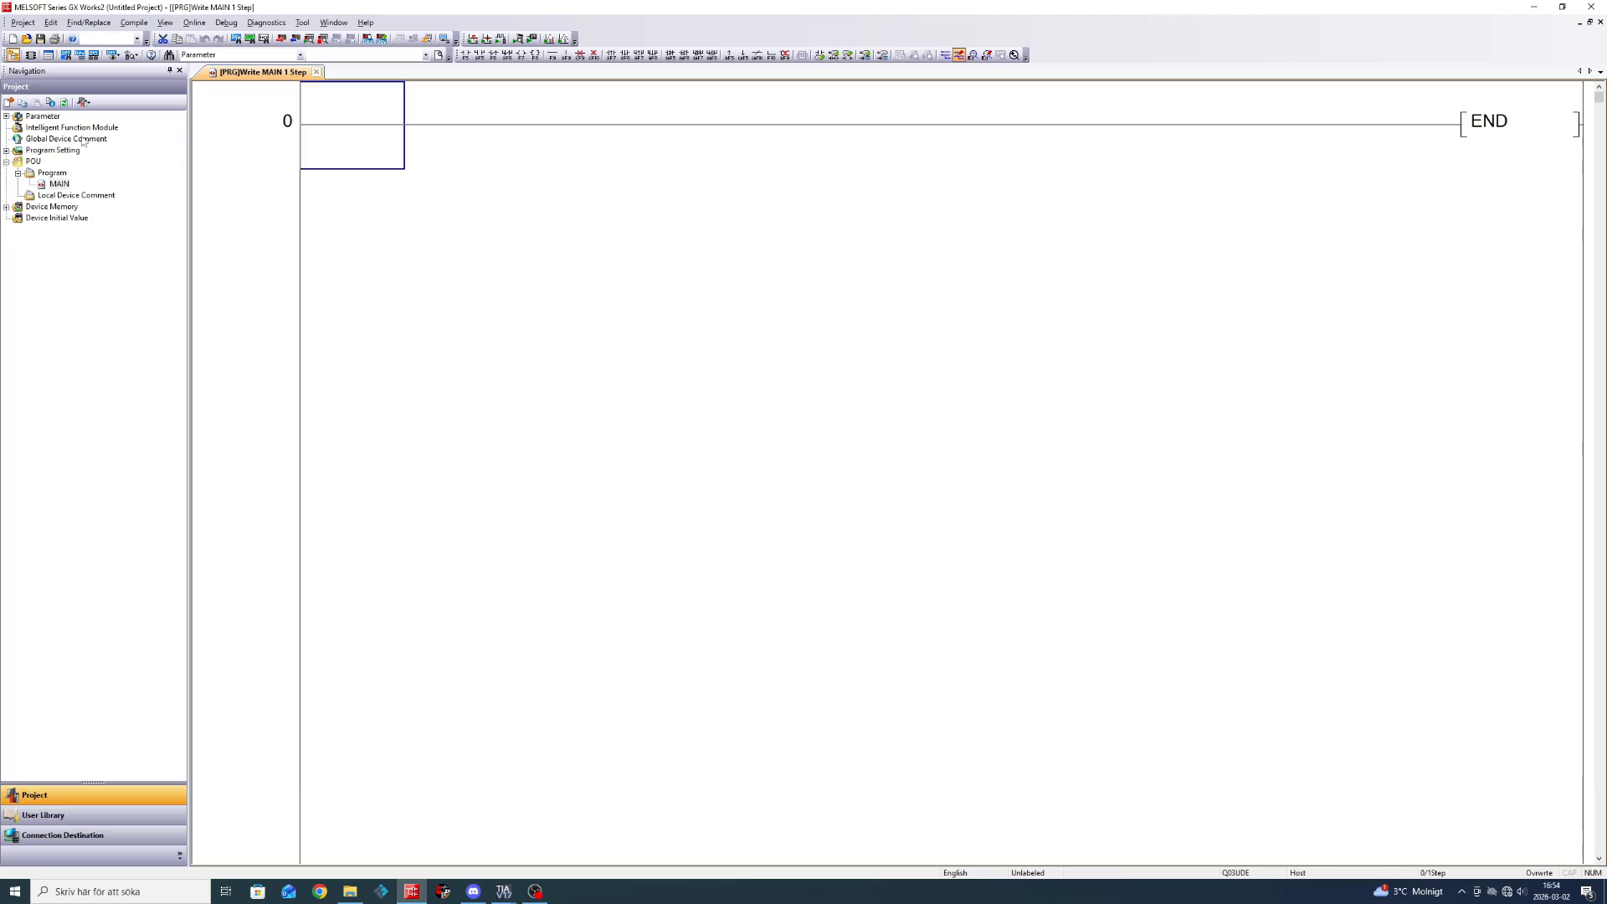
In the PLC parameters, set the built-in Ethernet port's IP address to 192.168.0.133.
{"action": "left_click", "coordinate": [7, 116]}
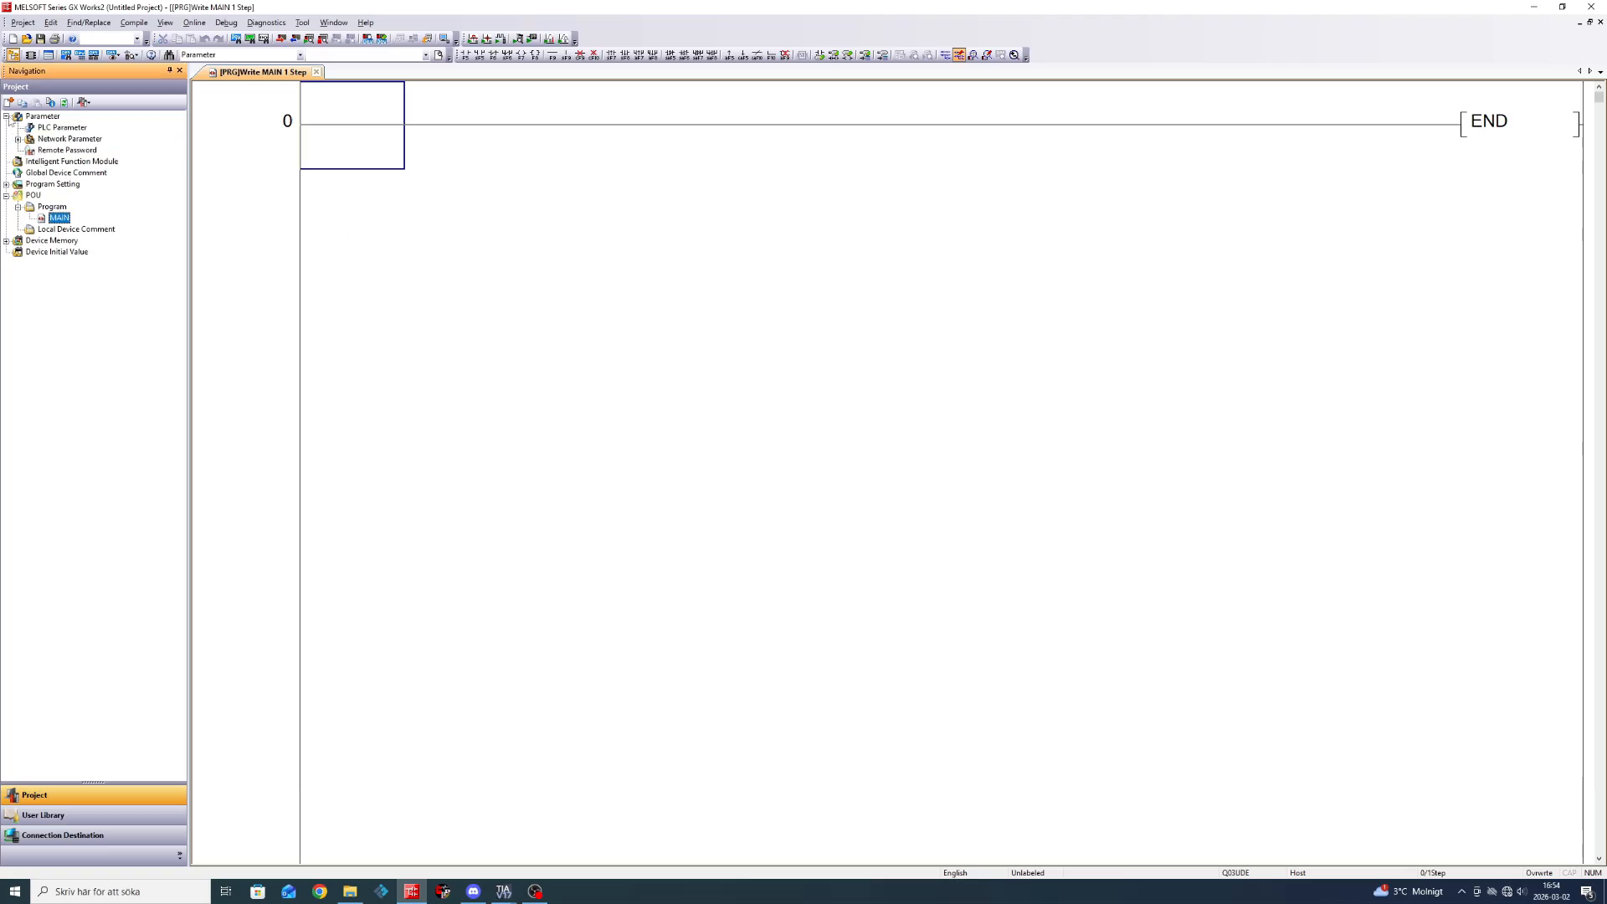
{"action": "double_click", "coordinate": [55, 128]}
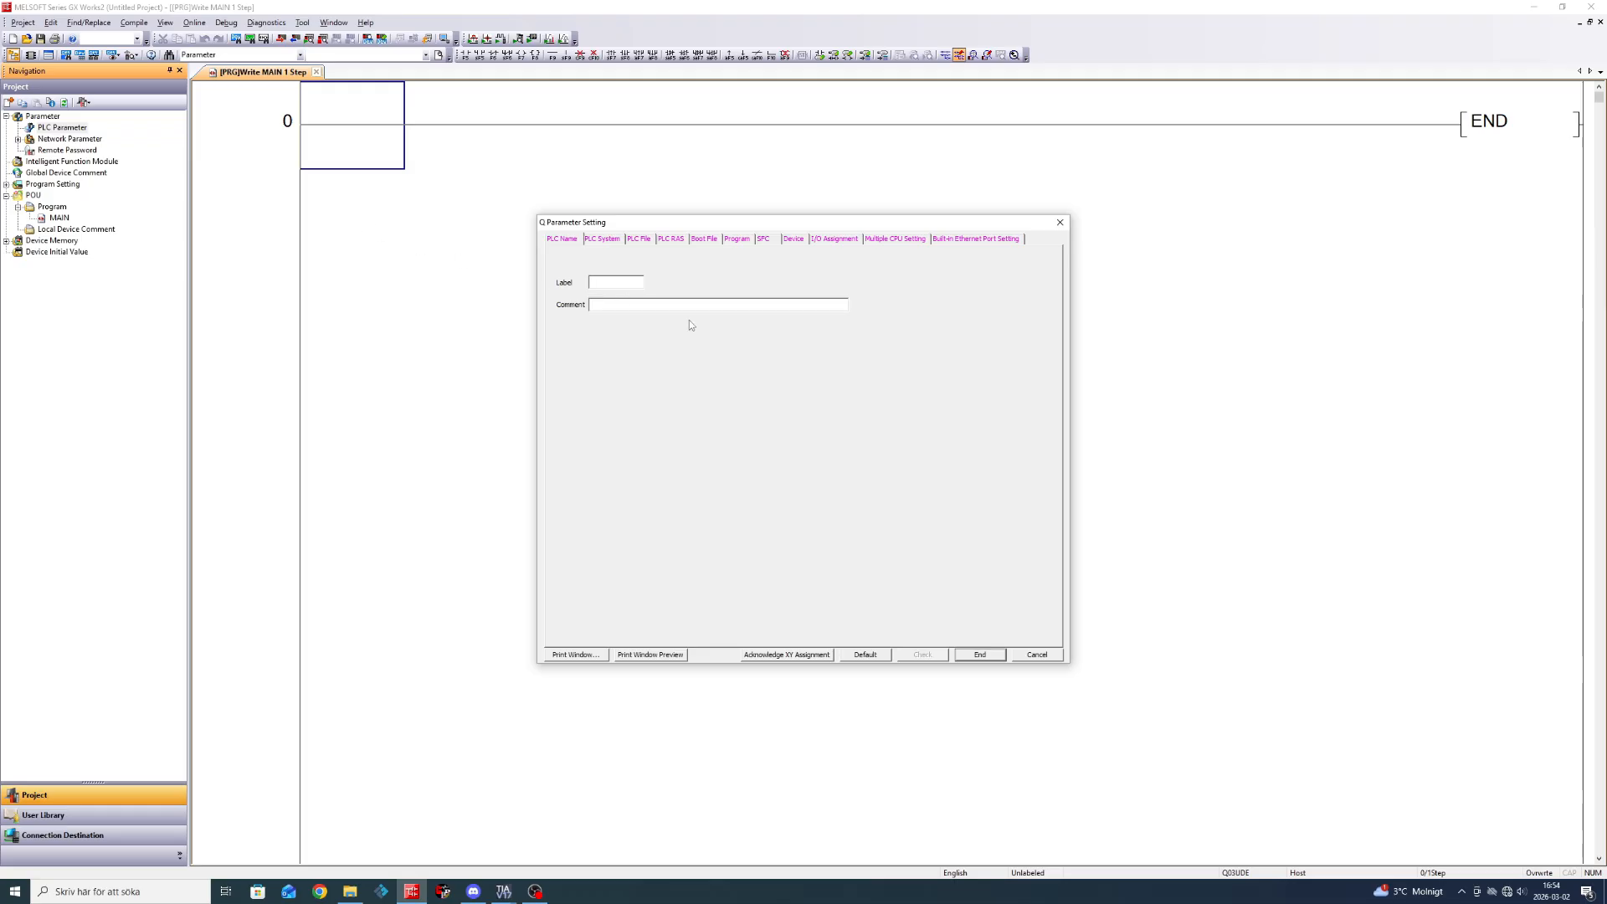
{"action": "left_click", "coordinate": [976, 240]}
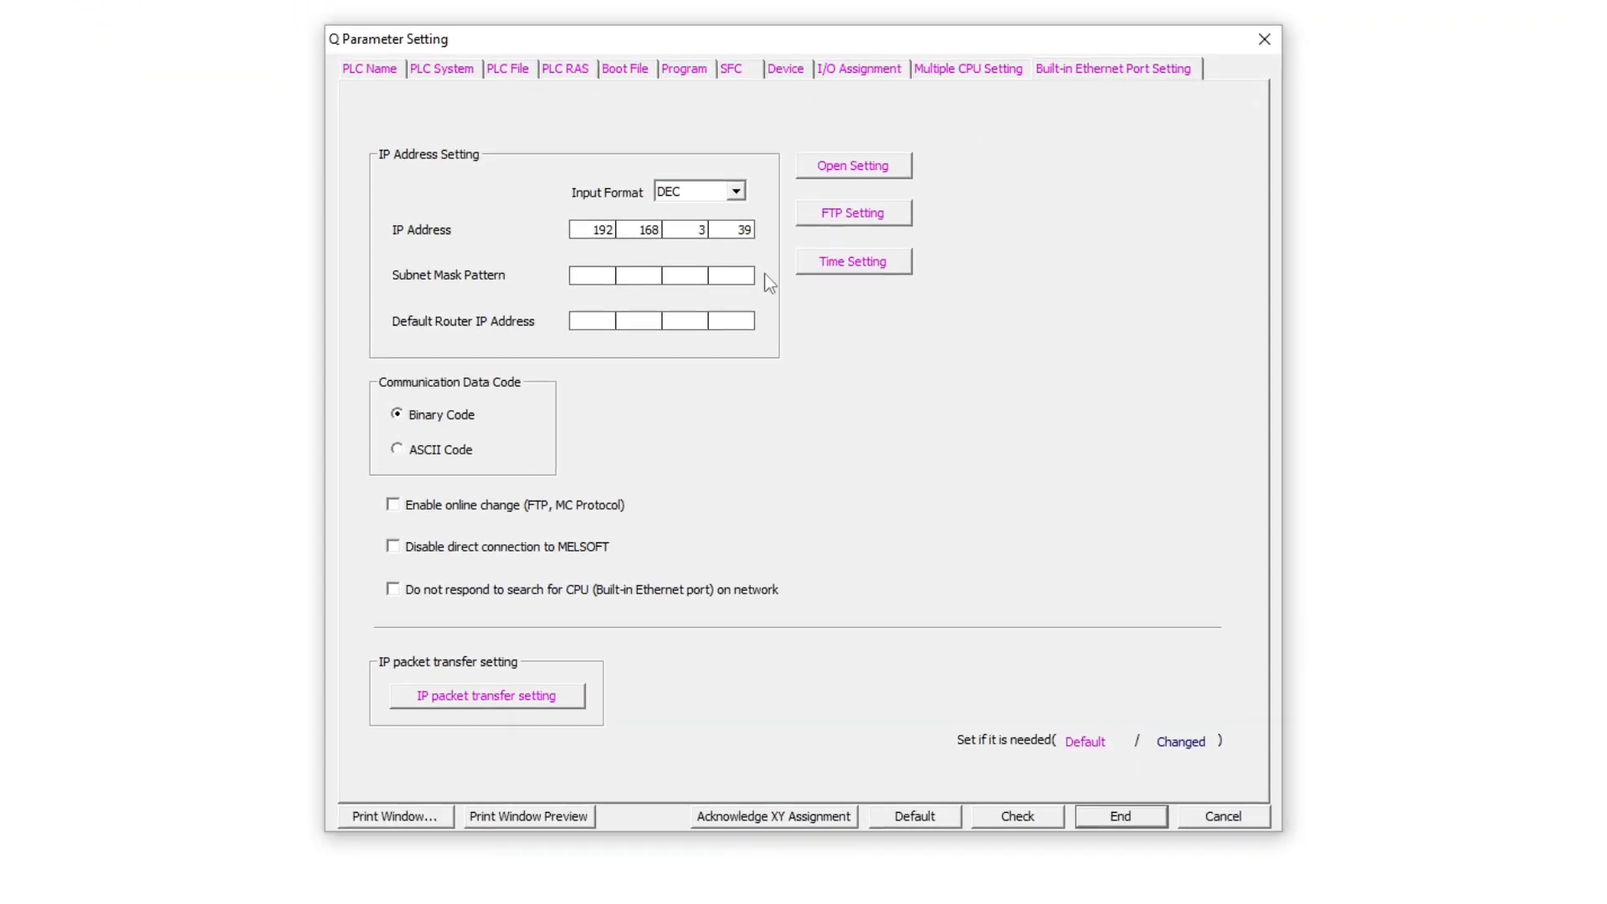
{"action": "double_click", "coordinate": [697, 231]}
{"action": "type", "text": "0"}
{"action": "double_click", "coordinate": [742, 231]}
{"action": "type", "text": "133"}
{"action": "key", "text": "Return"}
In the built-in Ethernet port open settings, set TCP connection 2 to MC Protocol and enter its host station port number.
{"action": "left_click", "coordinate": [858, 172]}
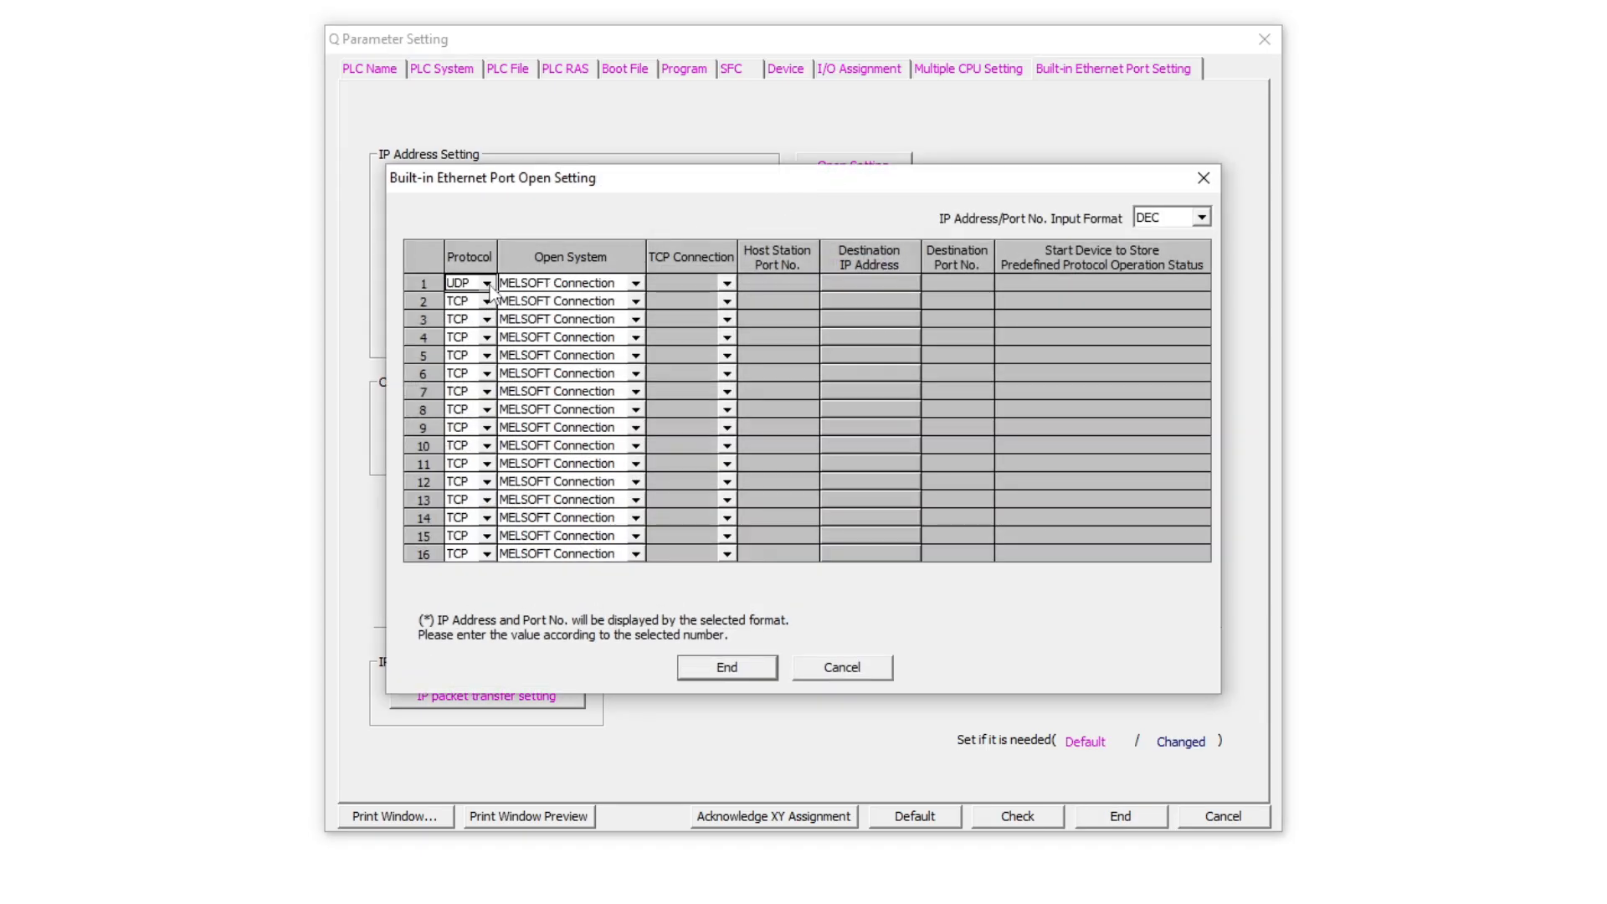
{"action": "left_click", "coordinate": [639, 301]}
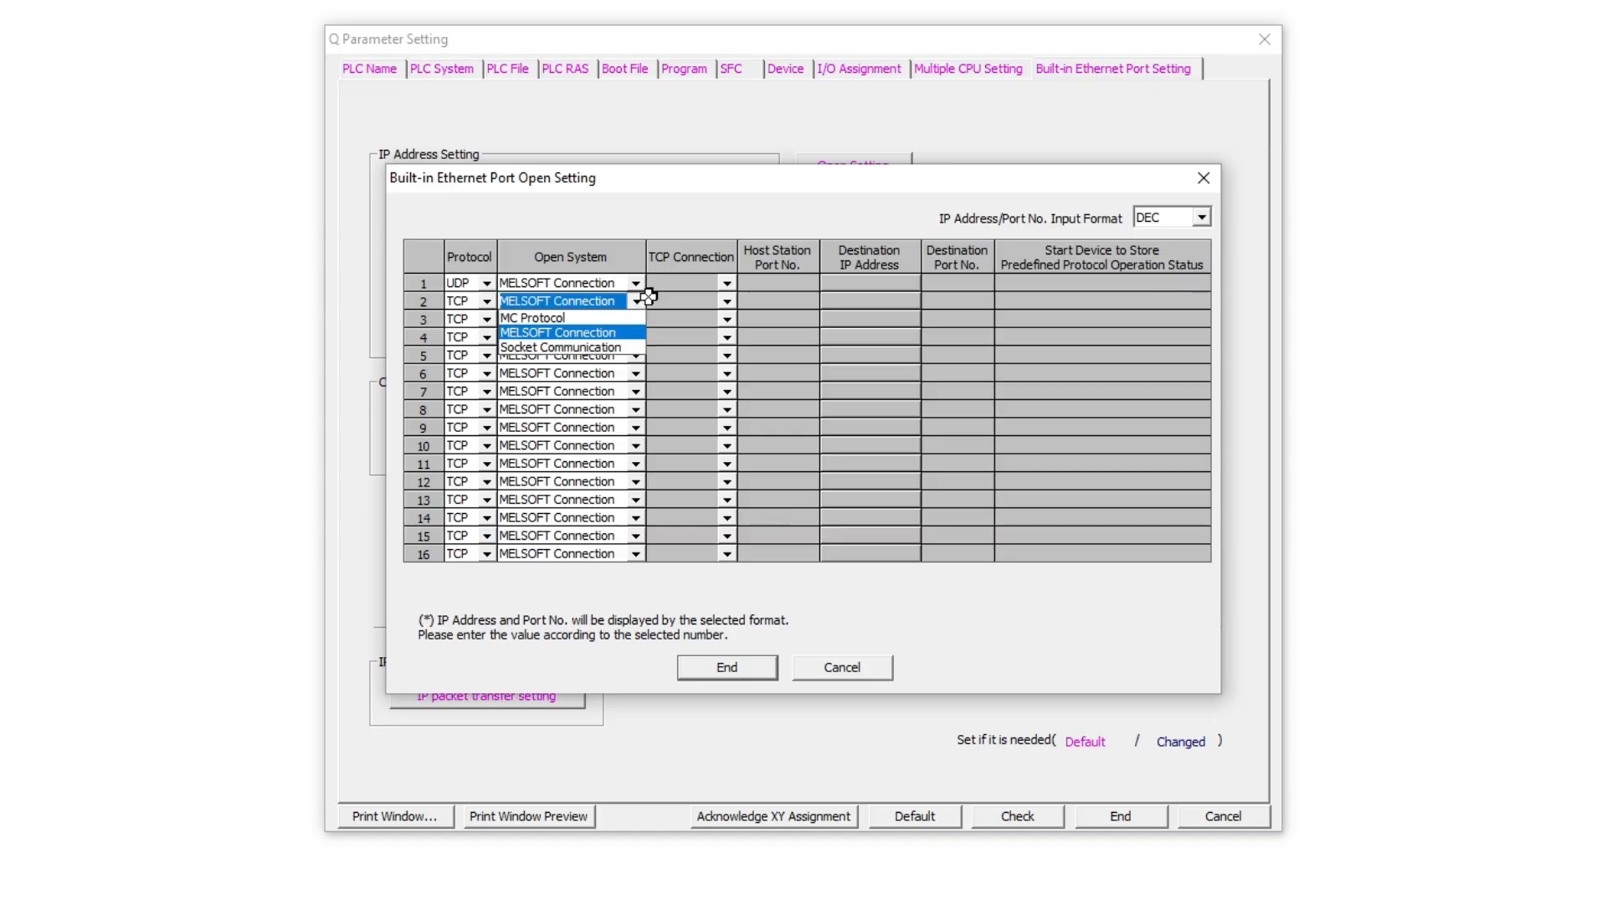
{"action": "left_click", "coordinate": [549, 318]}
{"action": "double_click", "coordinate": [790, 307]}
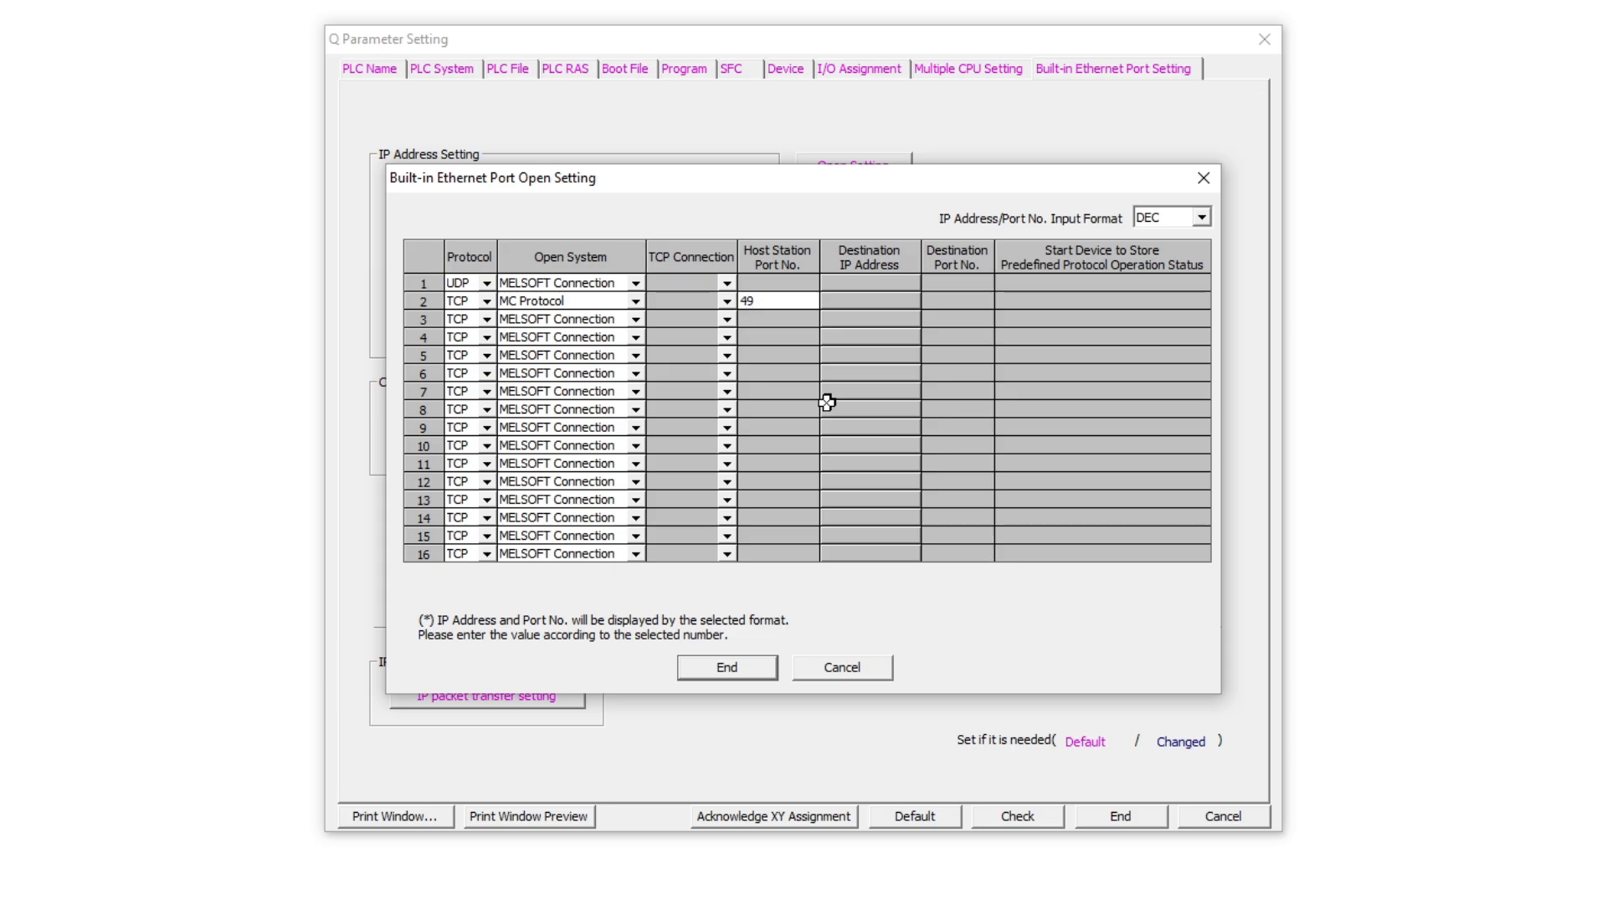
{"action": "key", "text": "Tab"}
{"action": "left_click", "coordinate": [727, 669]}
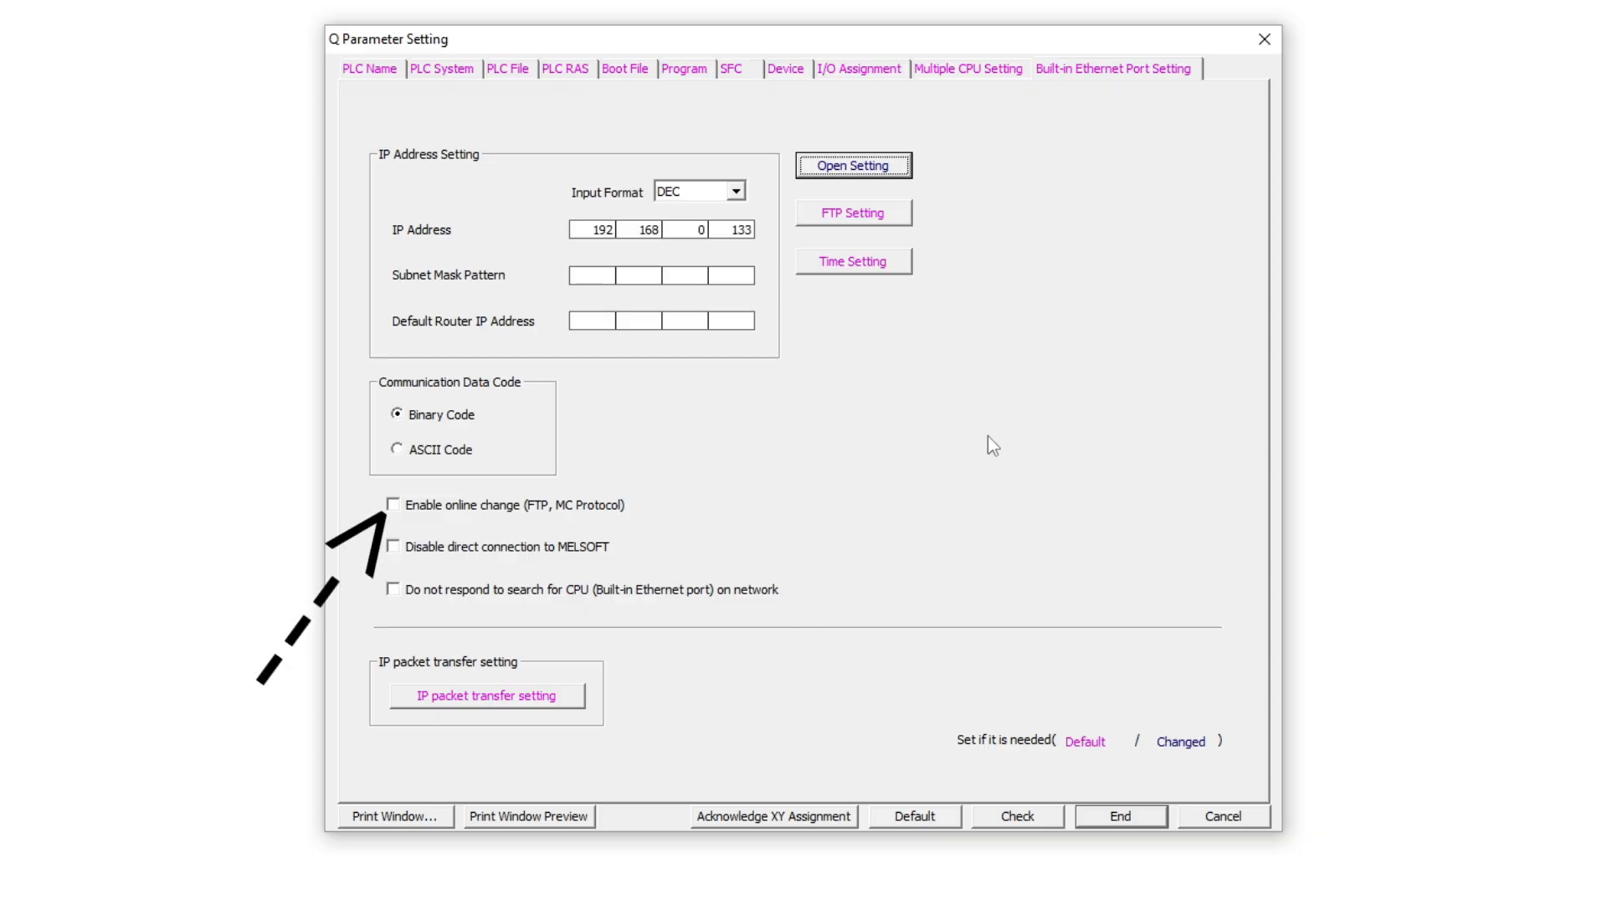
Enable online change (FTP, MC Protocol) for the Ethernet port, then check and apply the PLC parameters.
{"action": "left_click", "coordinate": [393, 505]}
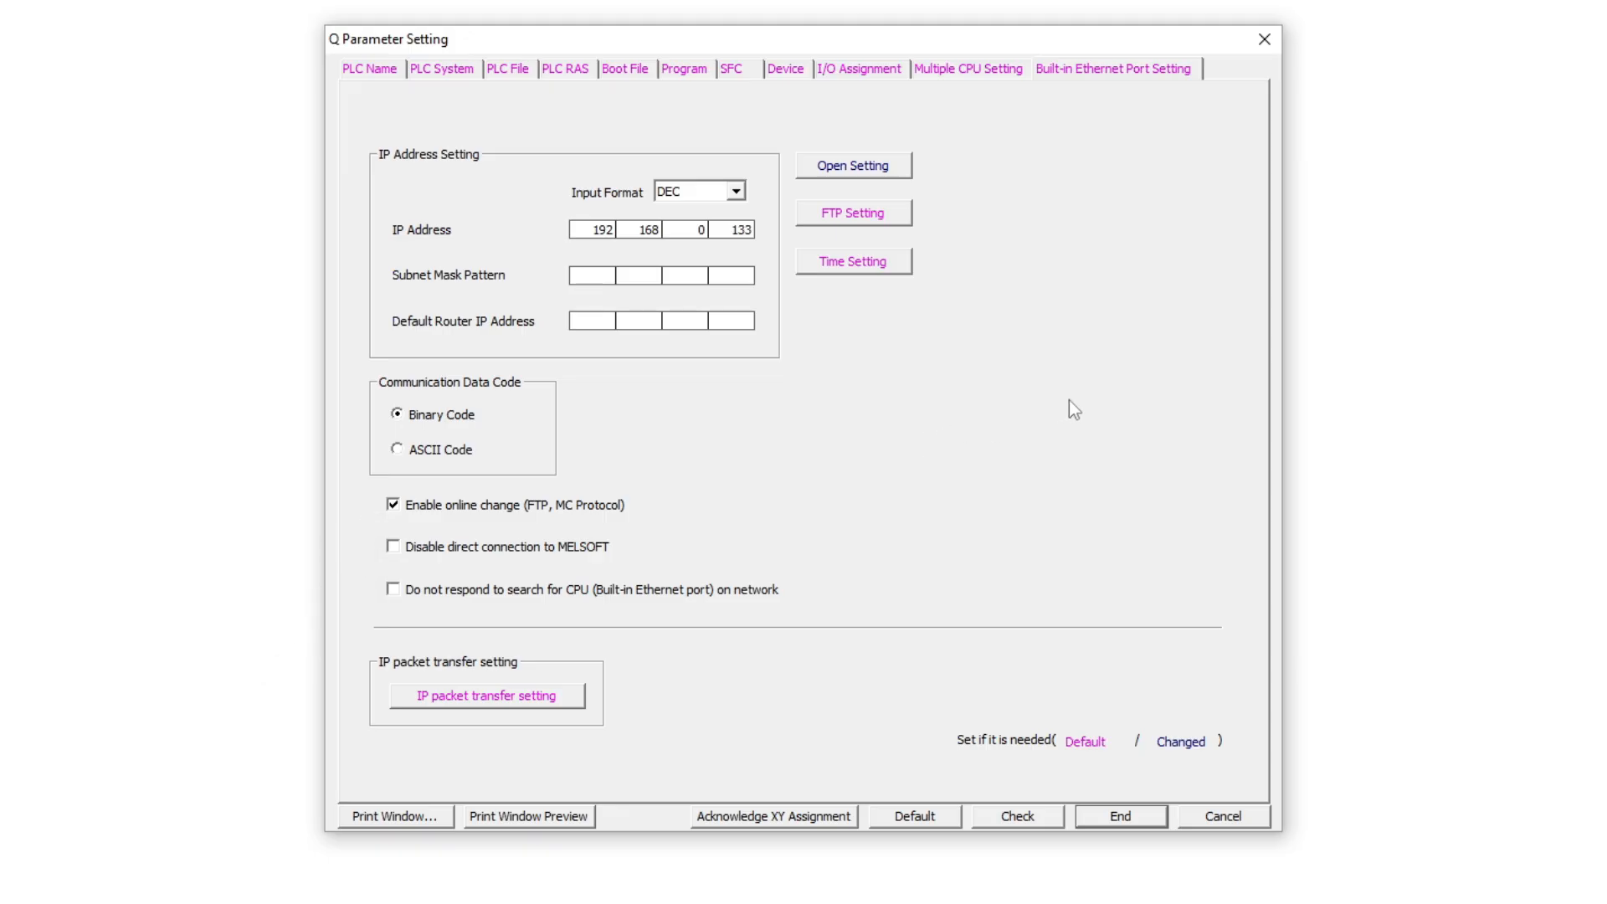
{"action": "left_click", "coordinate": [1003, 818]}
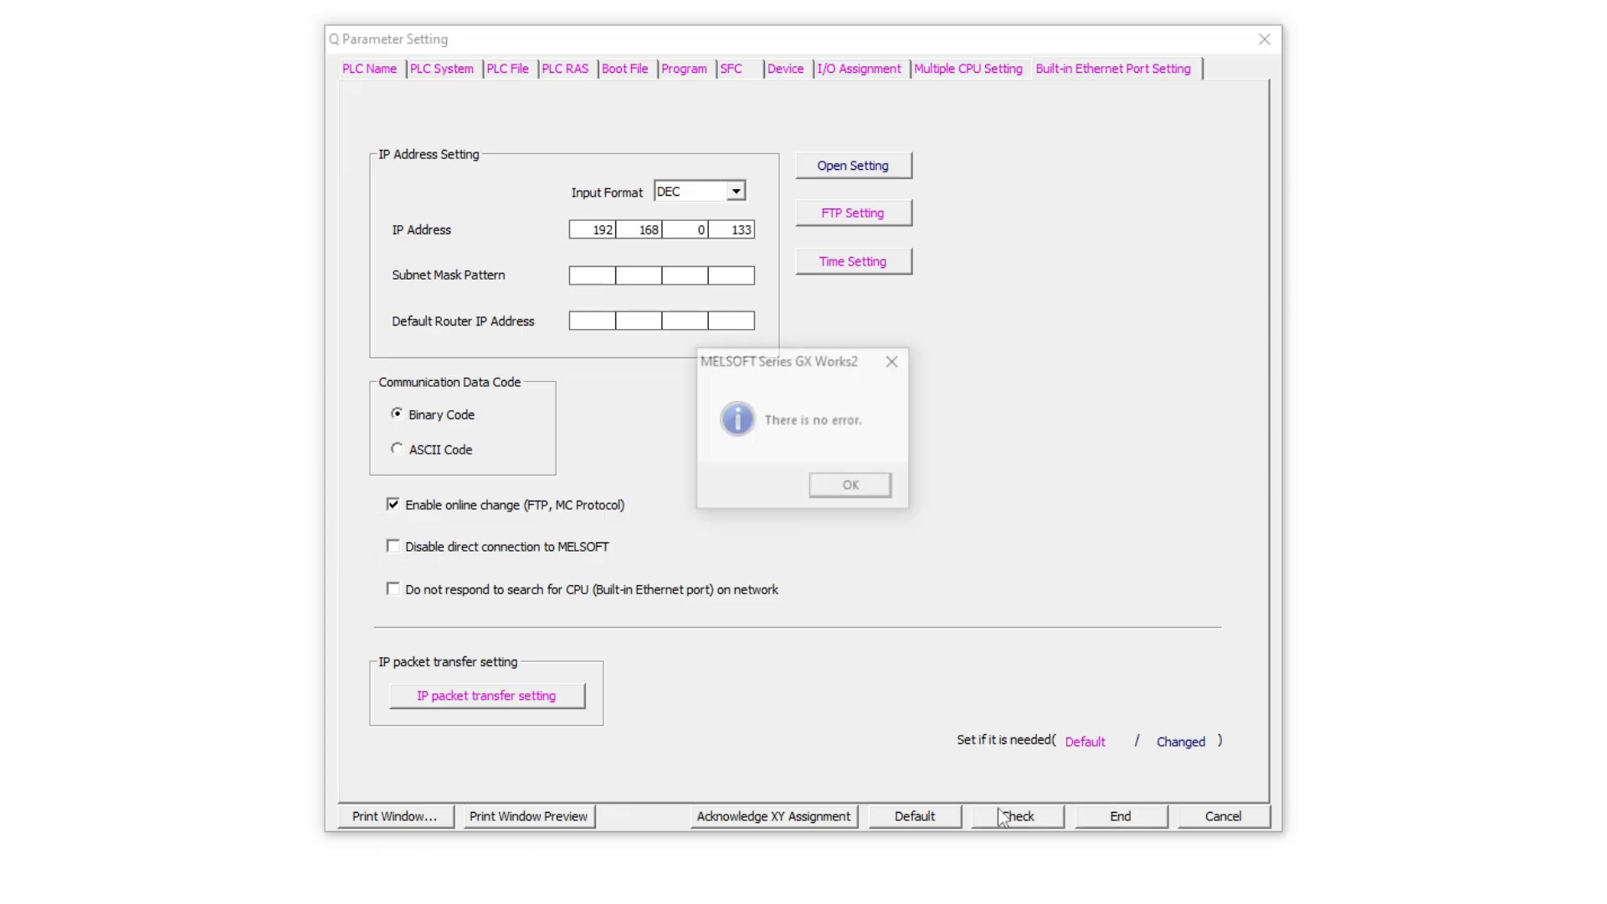
{"action": "left_click", "coordinate": [853, 488]}
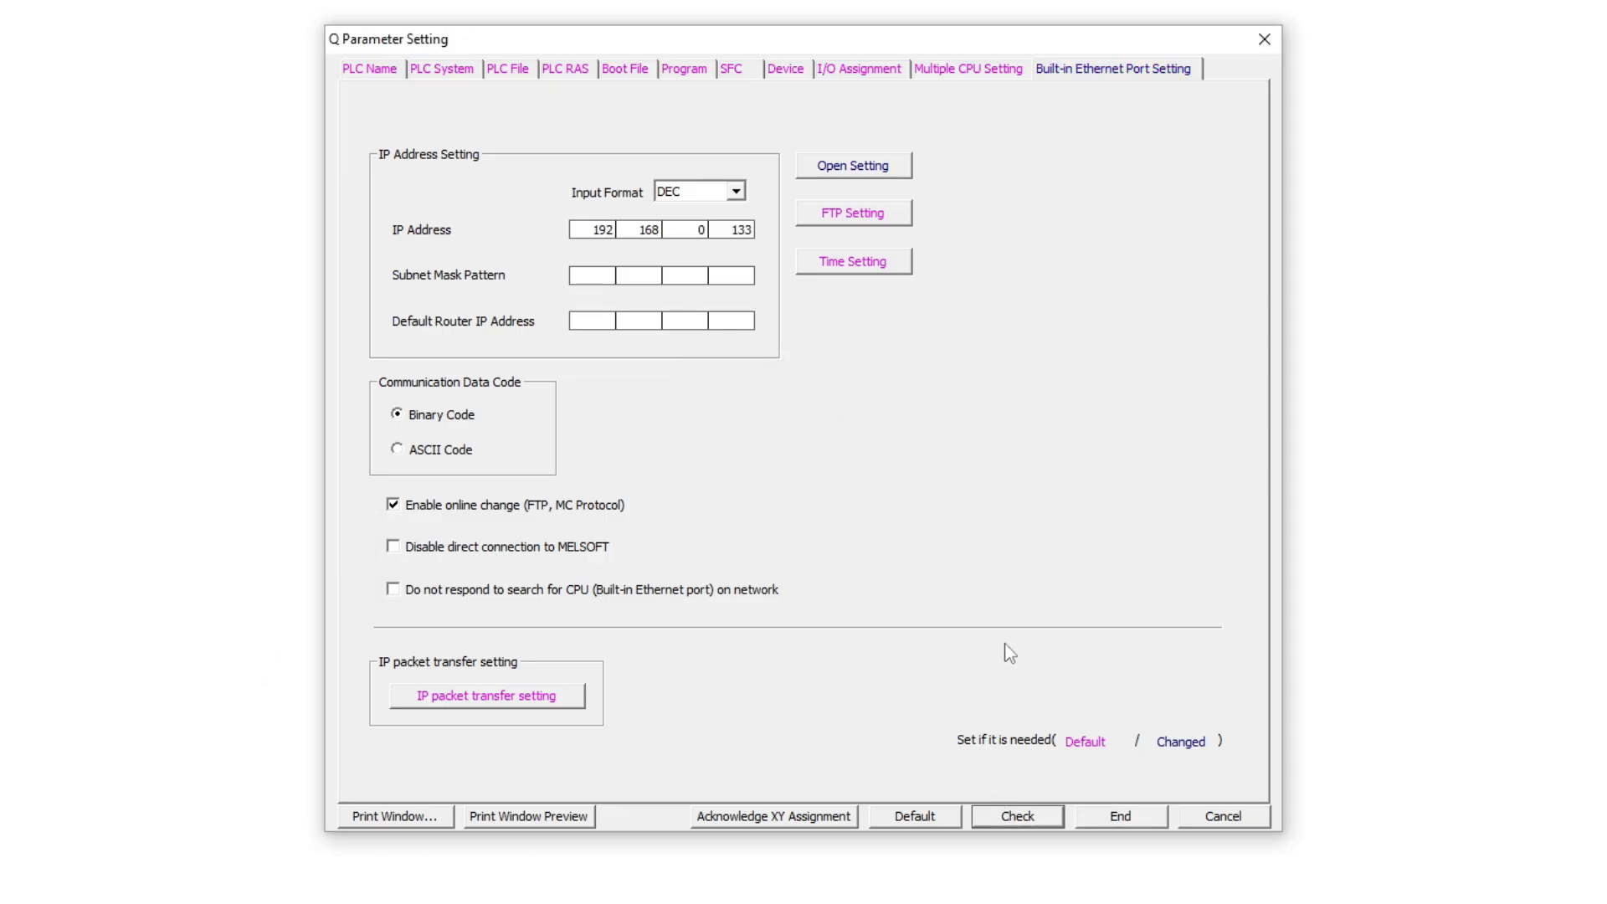
{"action": "left_click", "coordinate": [1120, 813]}
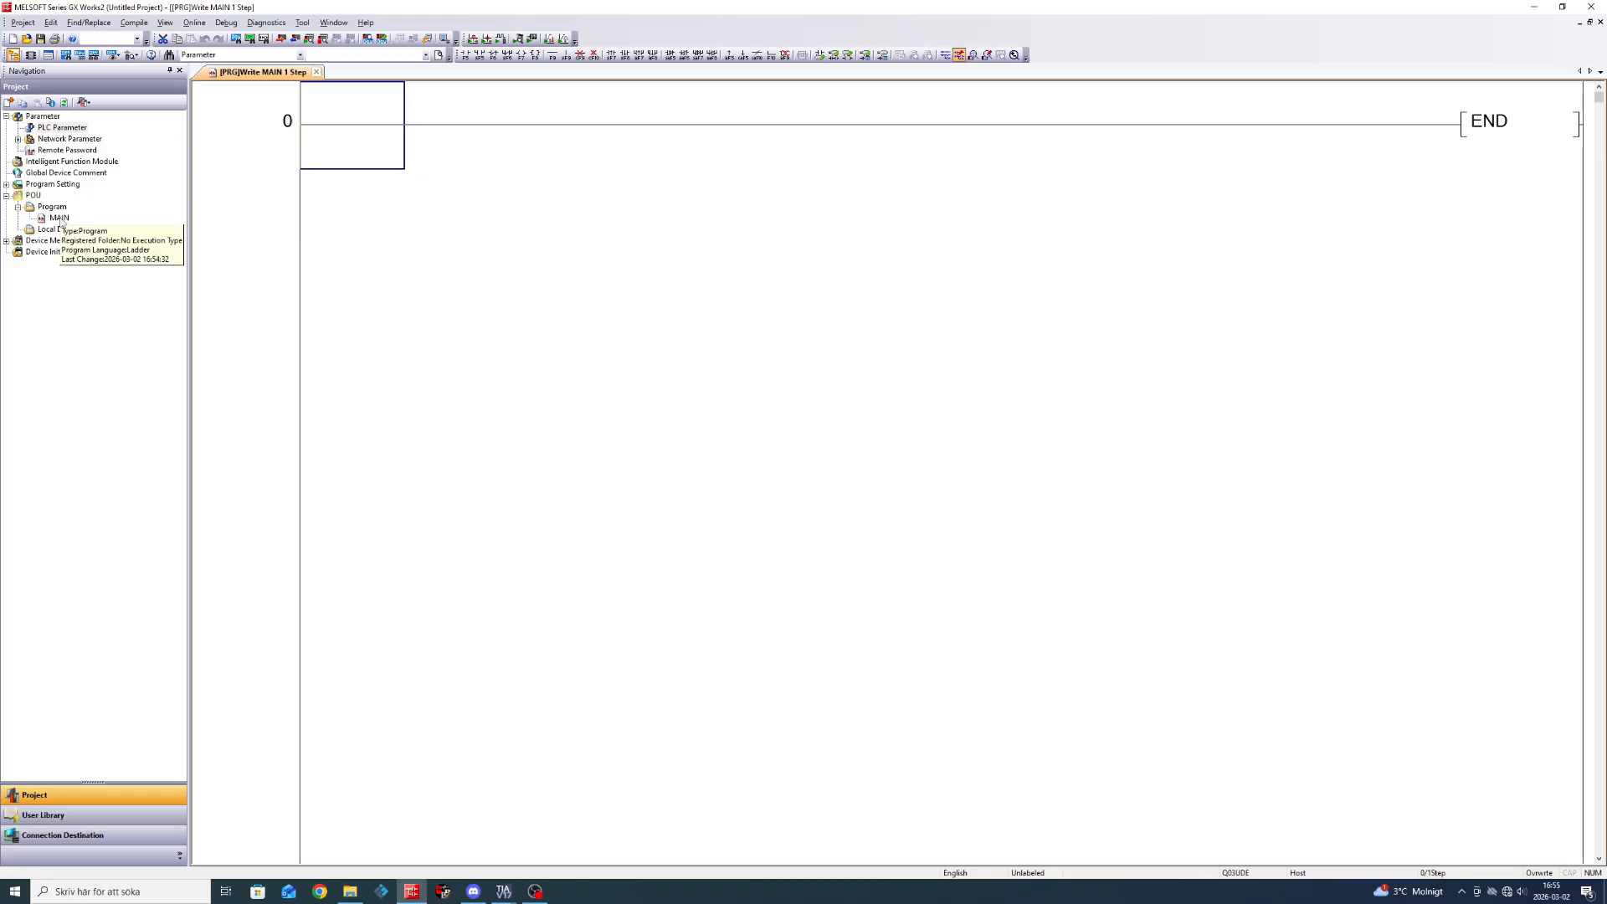
Reopen the PLC parameters and add MAIN as program 1 with execute type Scan in the program settings.
{"action": "left_click", "coordinate": [7, 185]}
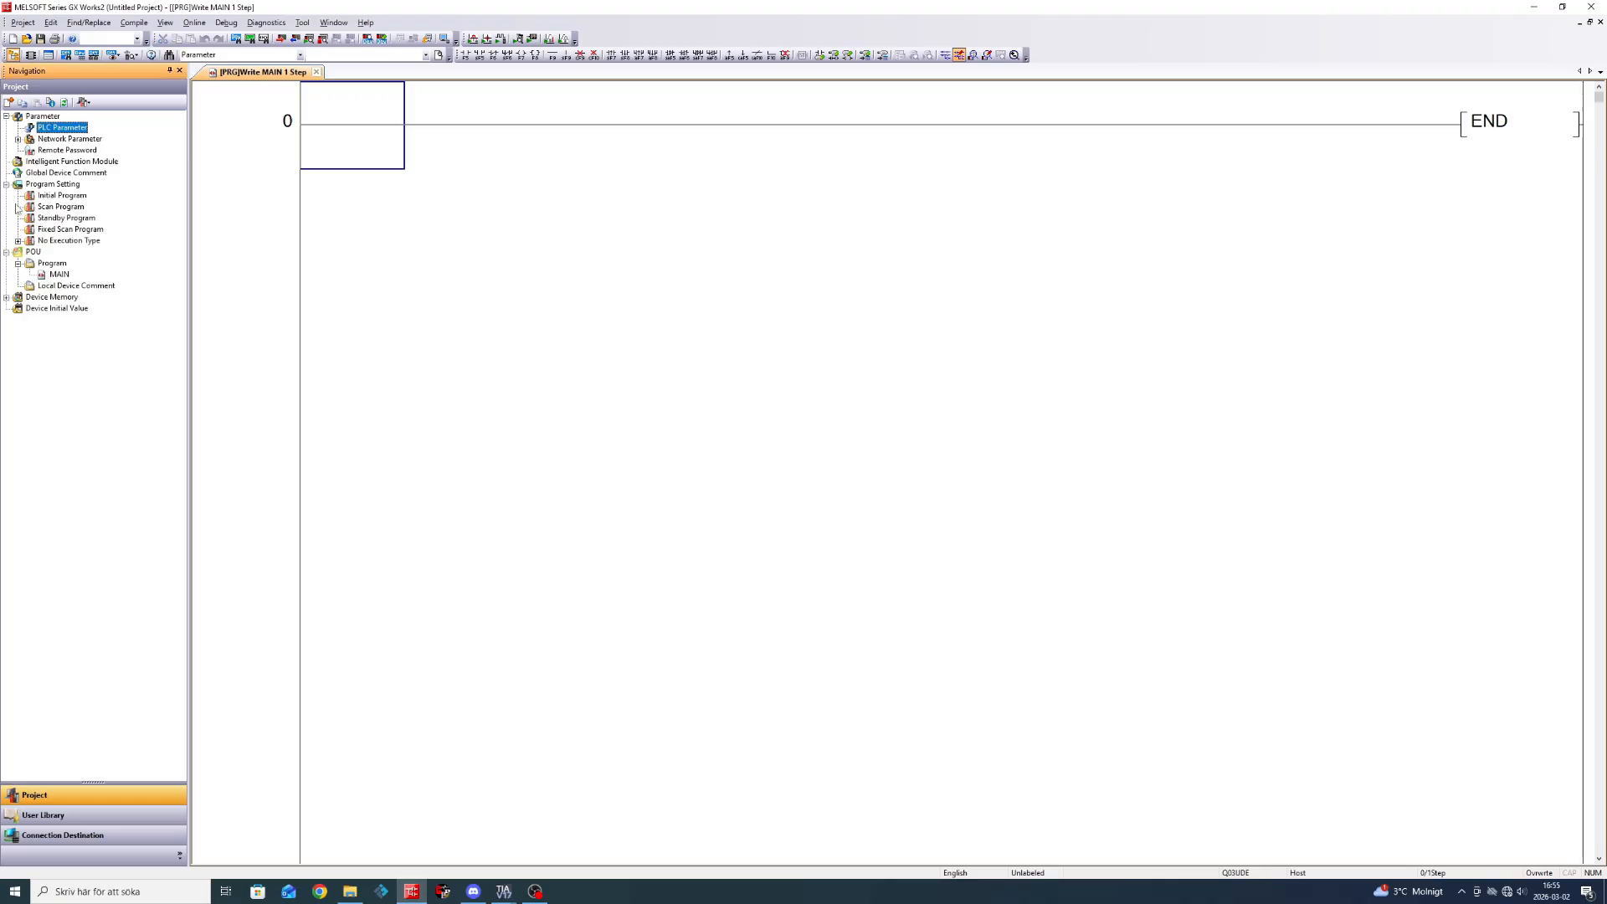
{"action": "double_click", "coordinate": [54, 130]}
{"action": "left_click", "coordinate": [605, 238]}
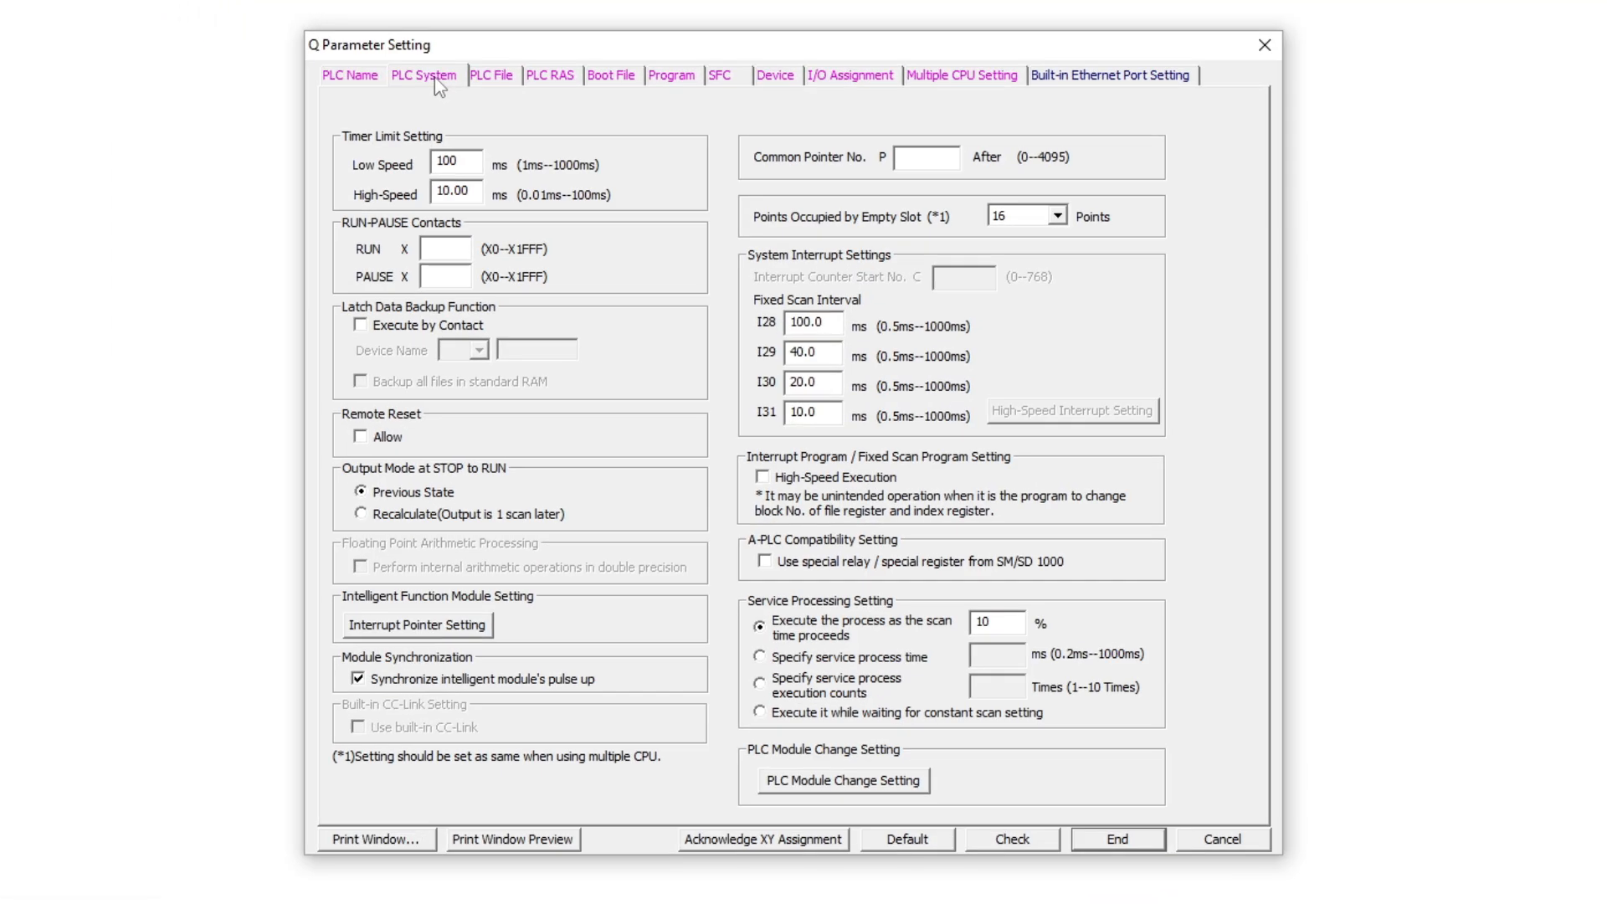
{"action": "left_click", "coordinate": [490, 81]}
{"action": "left_click", "coordinate": [549, 79]}
{"action": "left_click", "coordinate": [624, 77]}
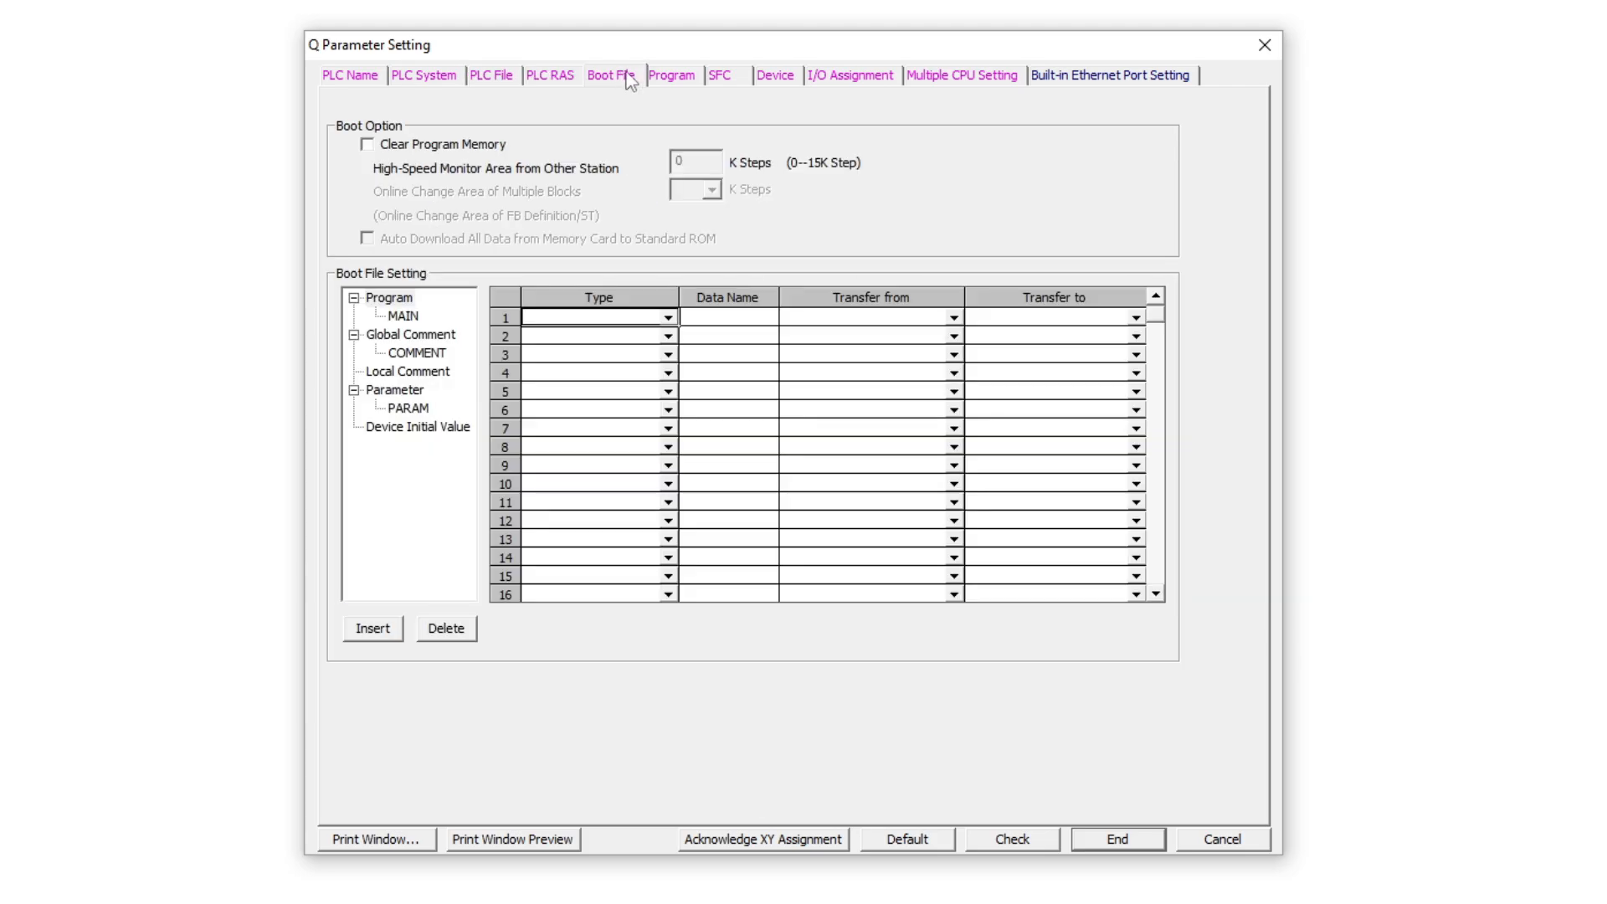
{"action": "left_click", "coordinate": [669, 77]}
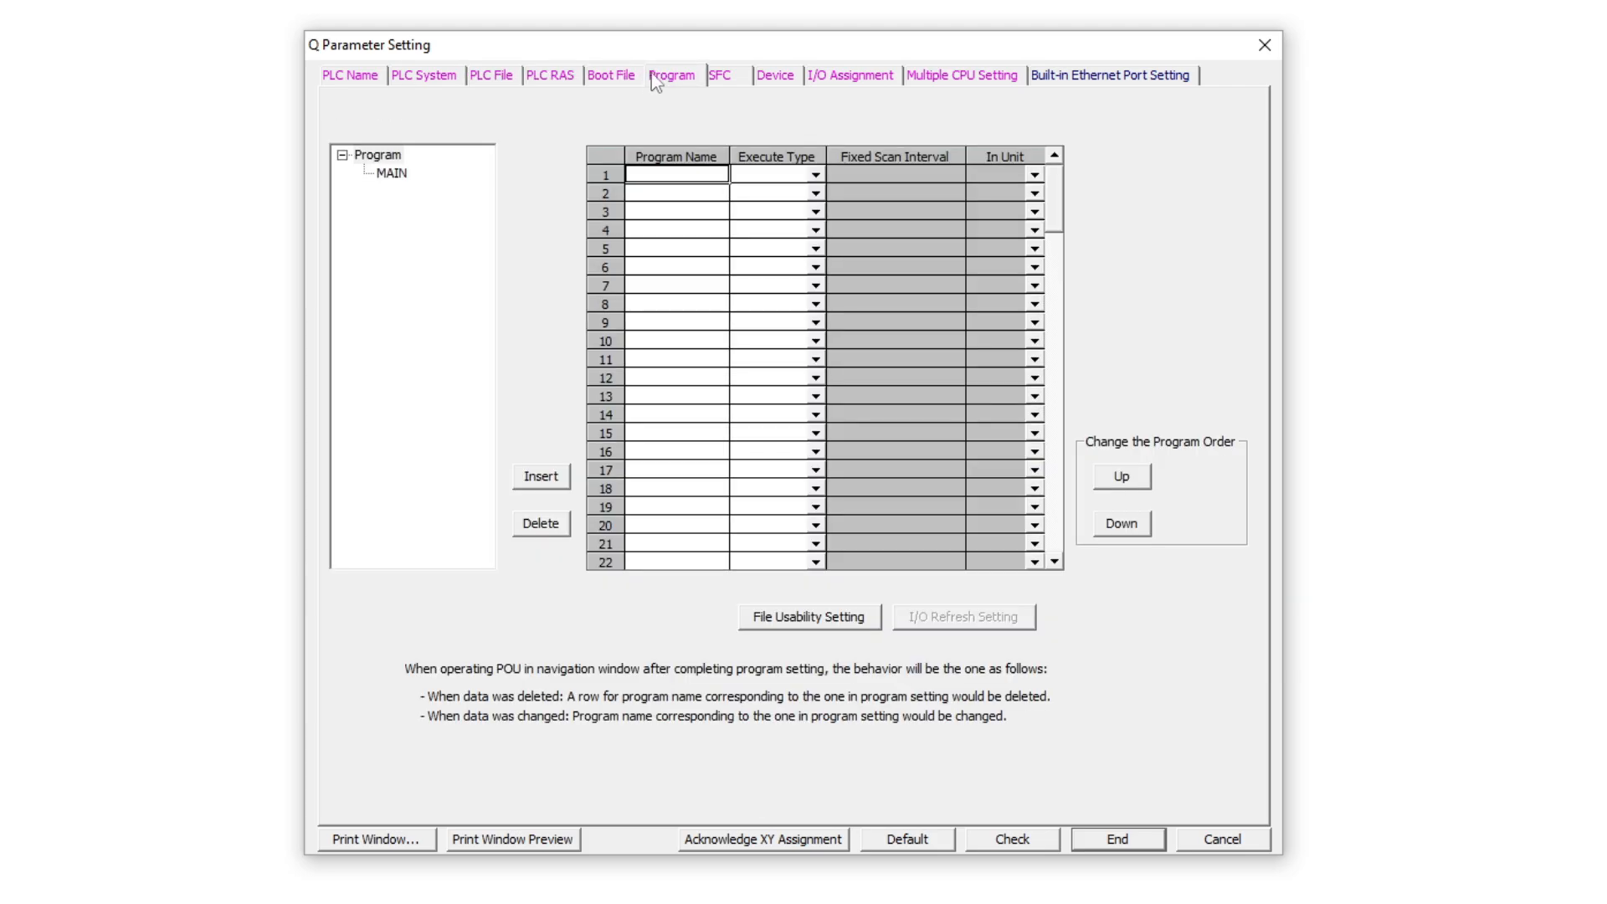
{"action": "left_click_drag", "start_coordinate": [391, 172], "coordinate": [676, 181]}
{"action": "left_click", "coordinate": [661, 174]}
{"action": "left_click", "coordinate": [393, 173]}
{"action": "left_click", "coordinate": [541, 475]}
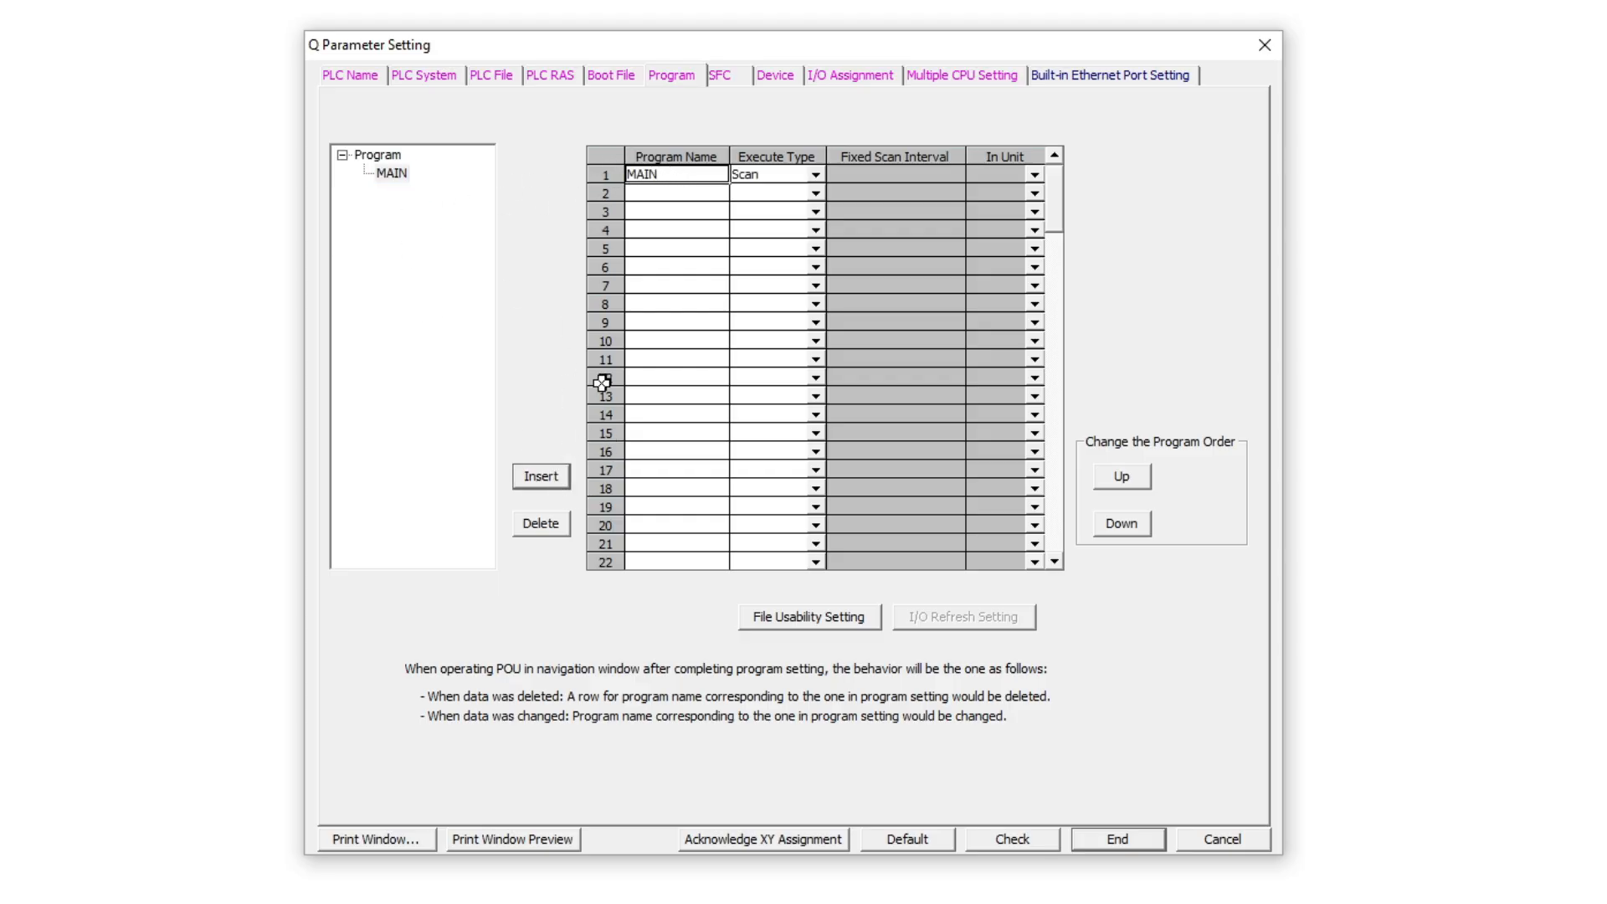
{"action": "left_click", "coordinate": [451, 238]}
Check the updated PLC parameters for errors and apply them.
{"action": "left_click", "coordinate": [1017, 840]}
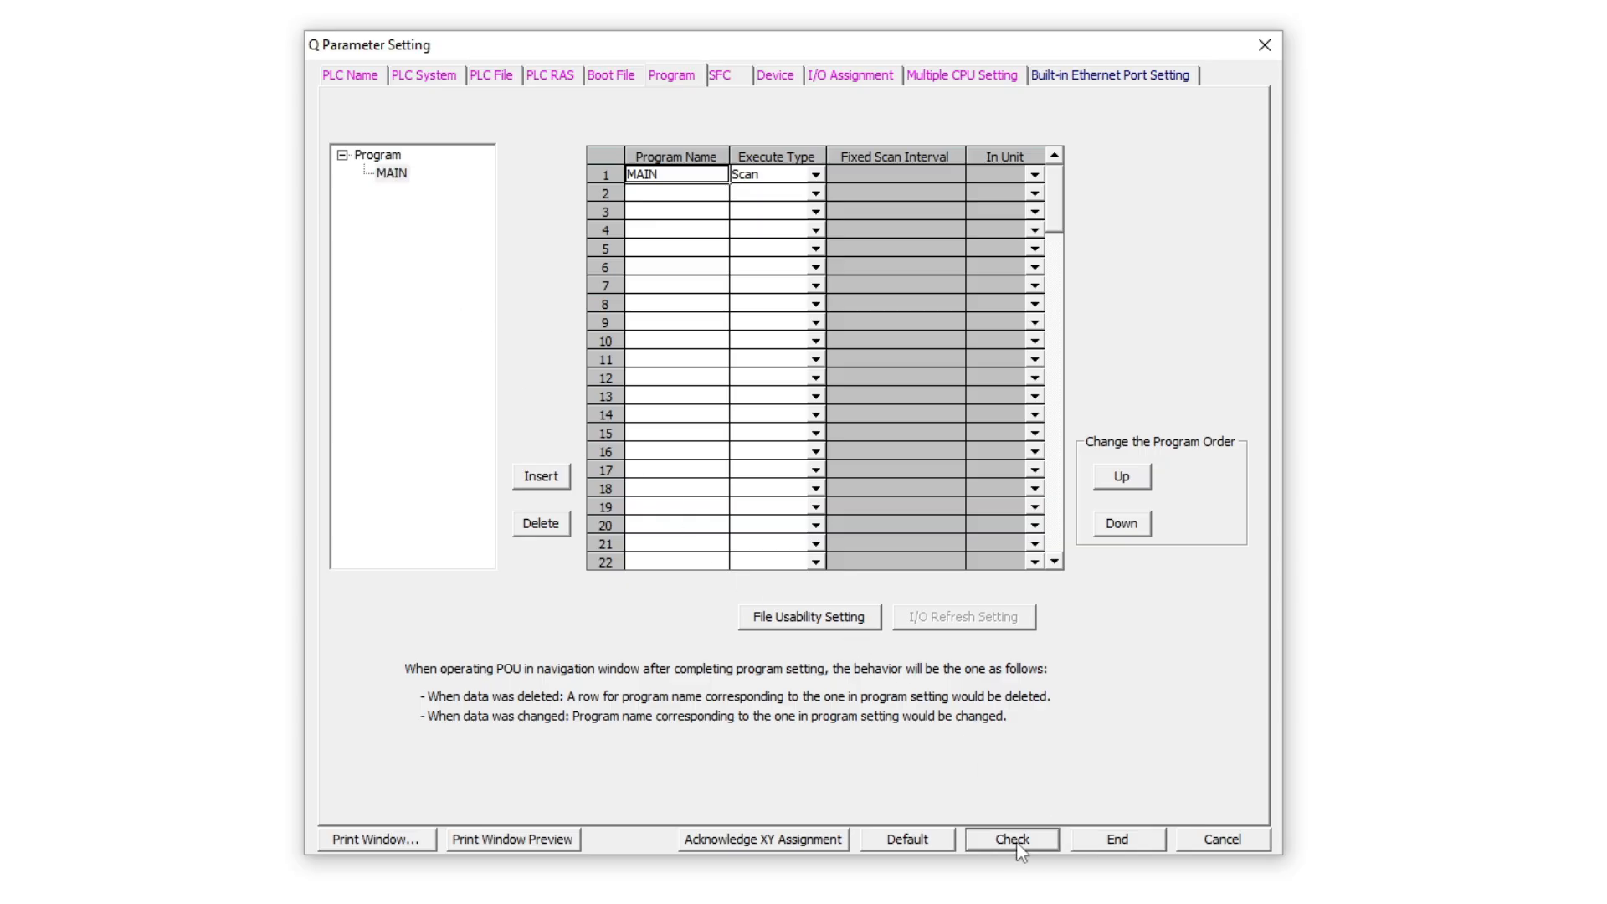
{"action": "left_click", "coordinate": [842, 502]}
{"action": "left_click", "coordinate": [1116, 841]}
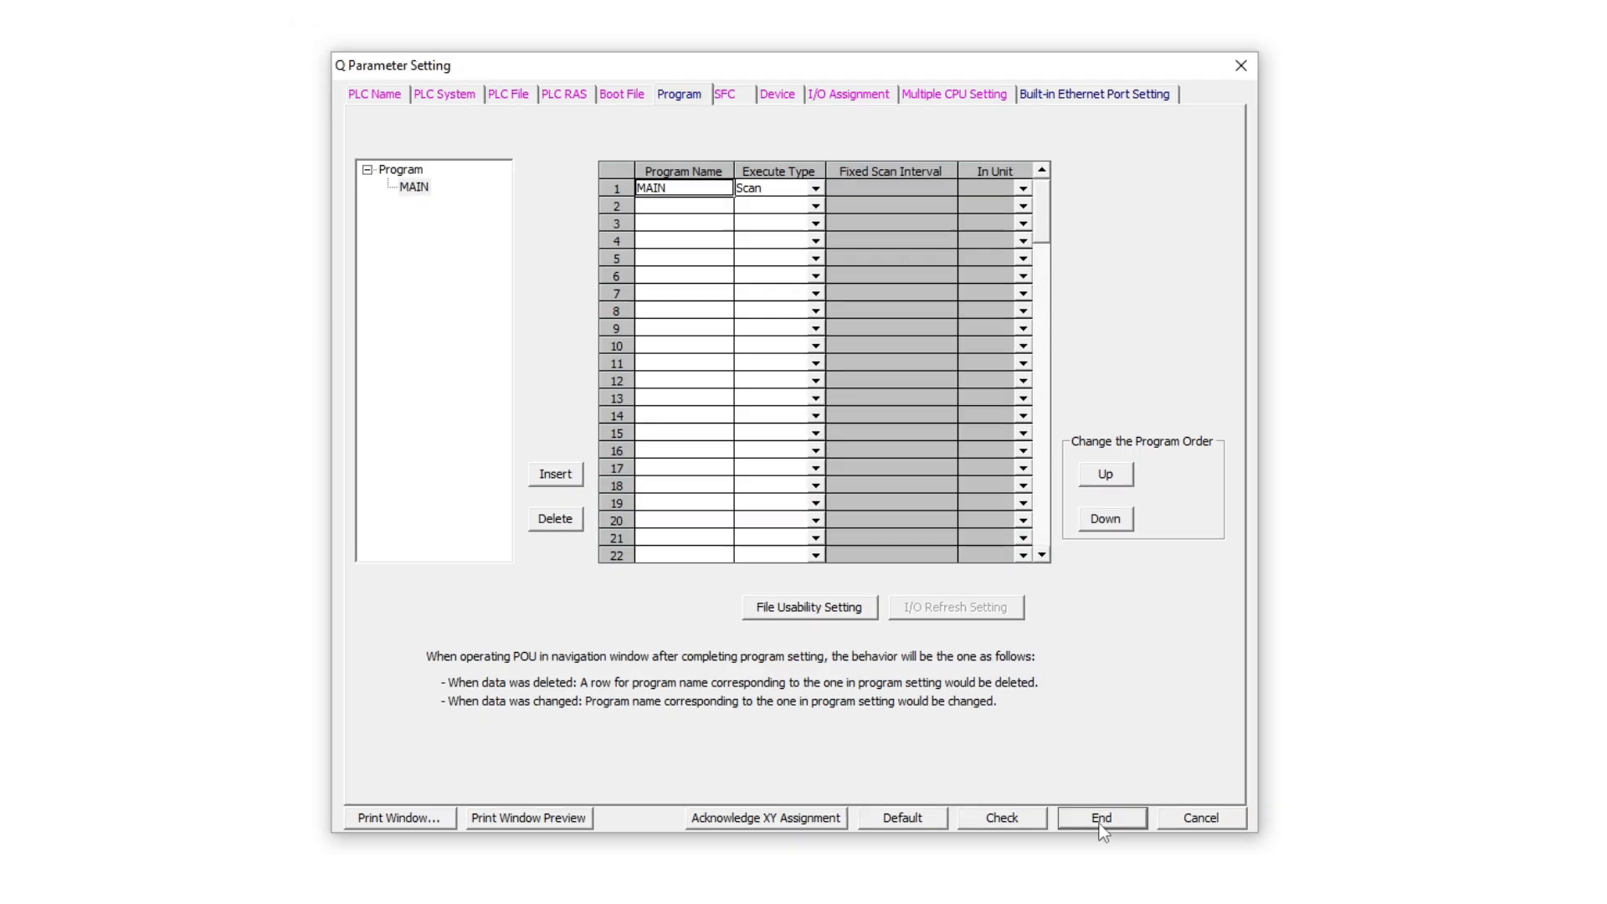
Write the parameters and the MAIN program to the Mitsubishi PLC, confirming the requests.
{"action": "left_click", "coordinate": [44, 117]}
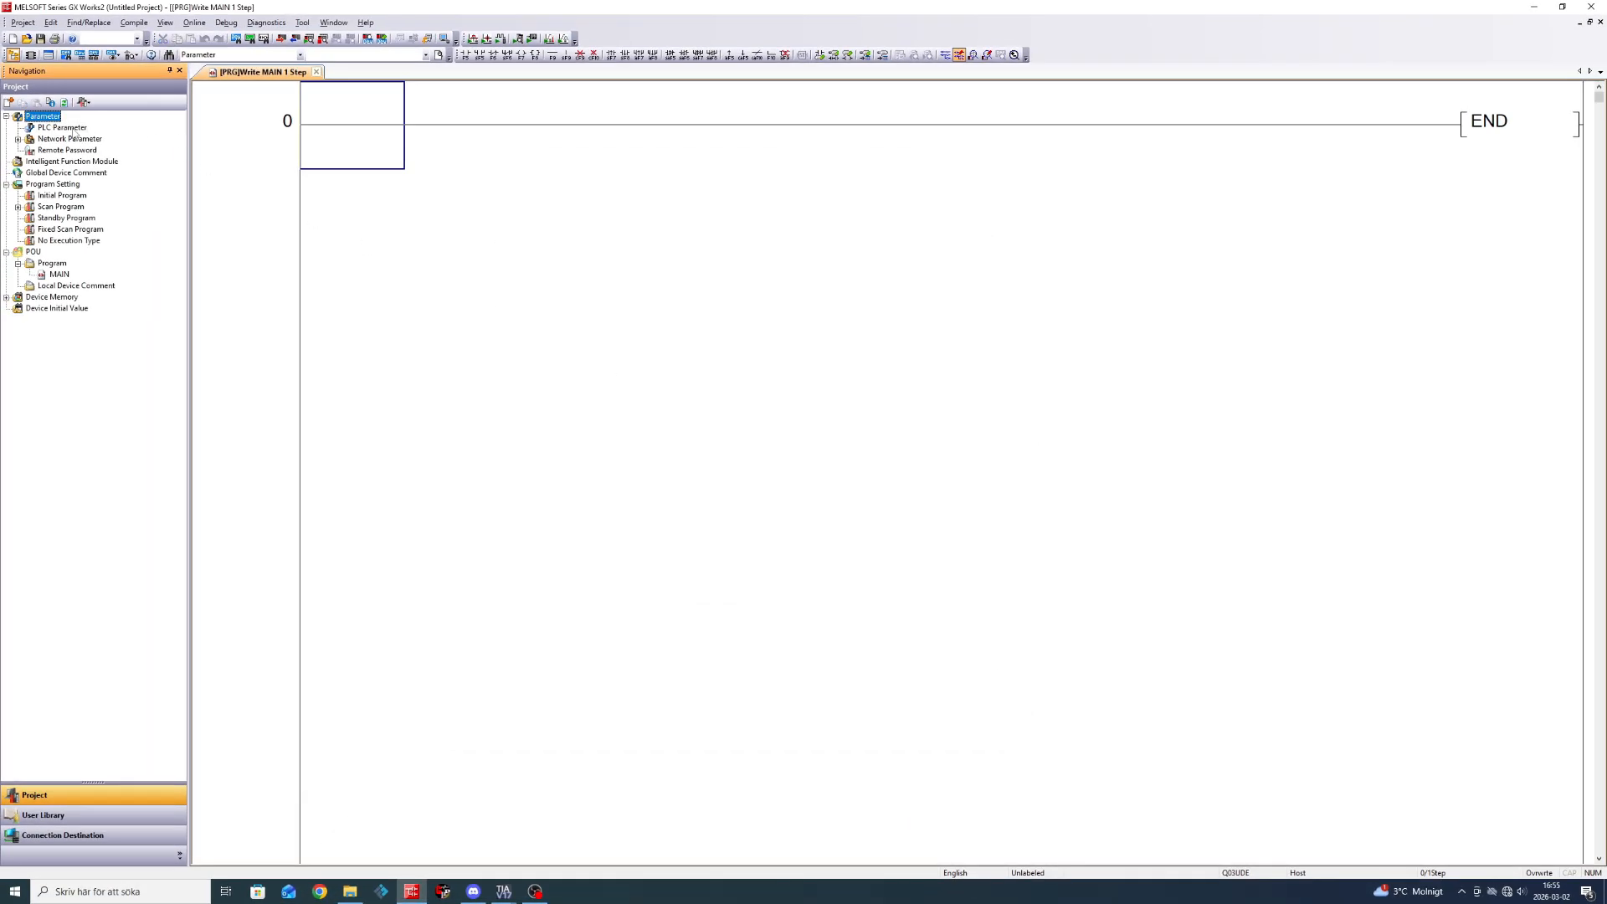
{"action": "left_click", "coordinate": [281, 39]}
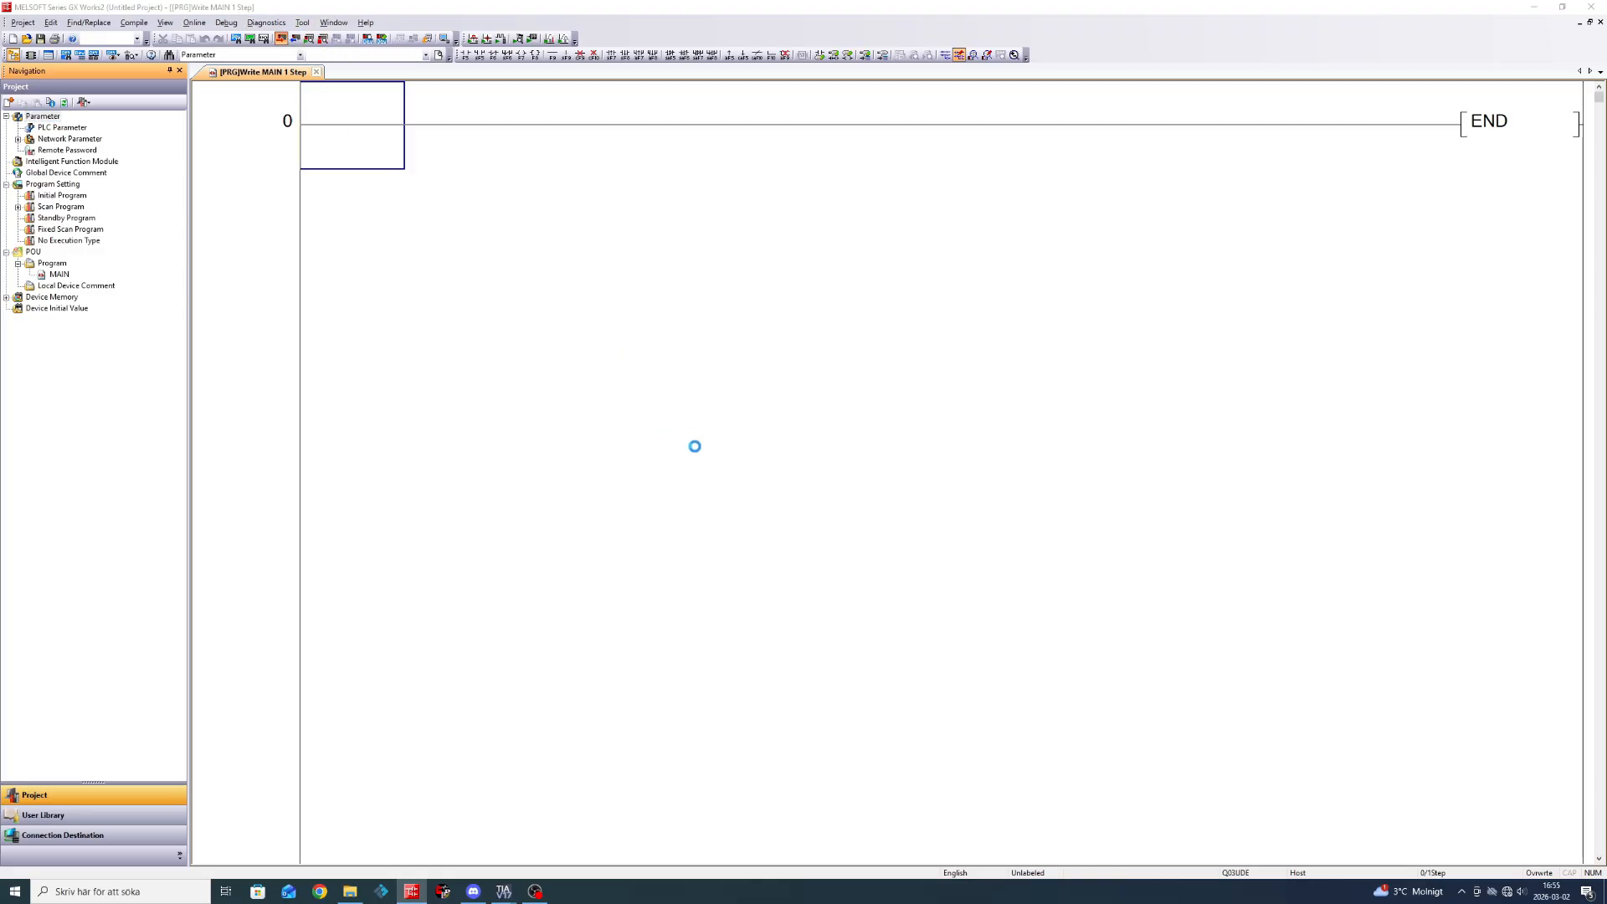
{"action": "left_click", "coordinate": [720, 357]}
{"action": "left_click", "coordinate": [972, 571]}
{"action": "left_click", "coordinate": [840, 507]}
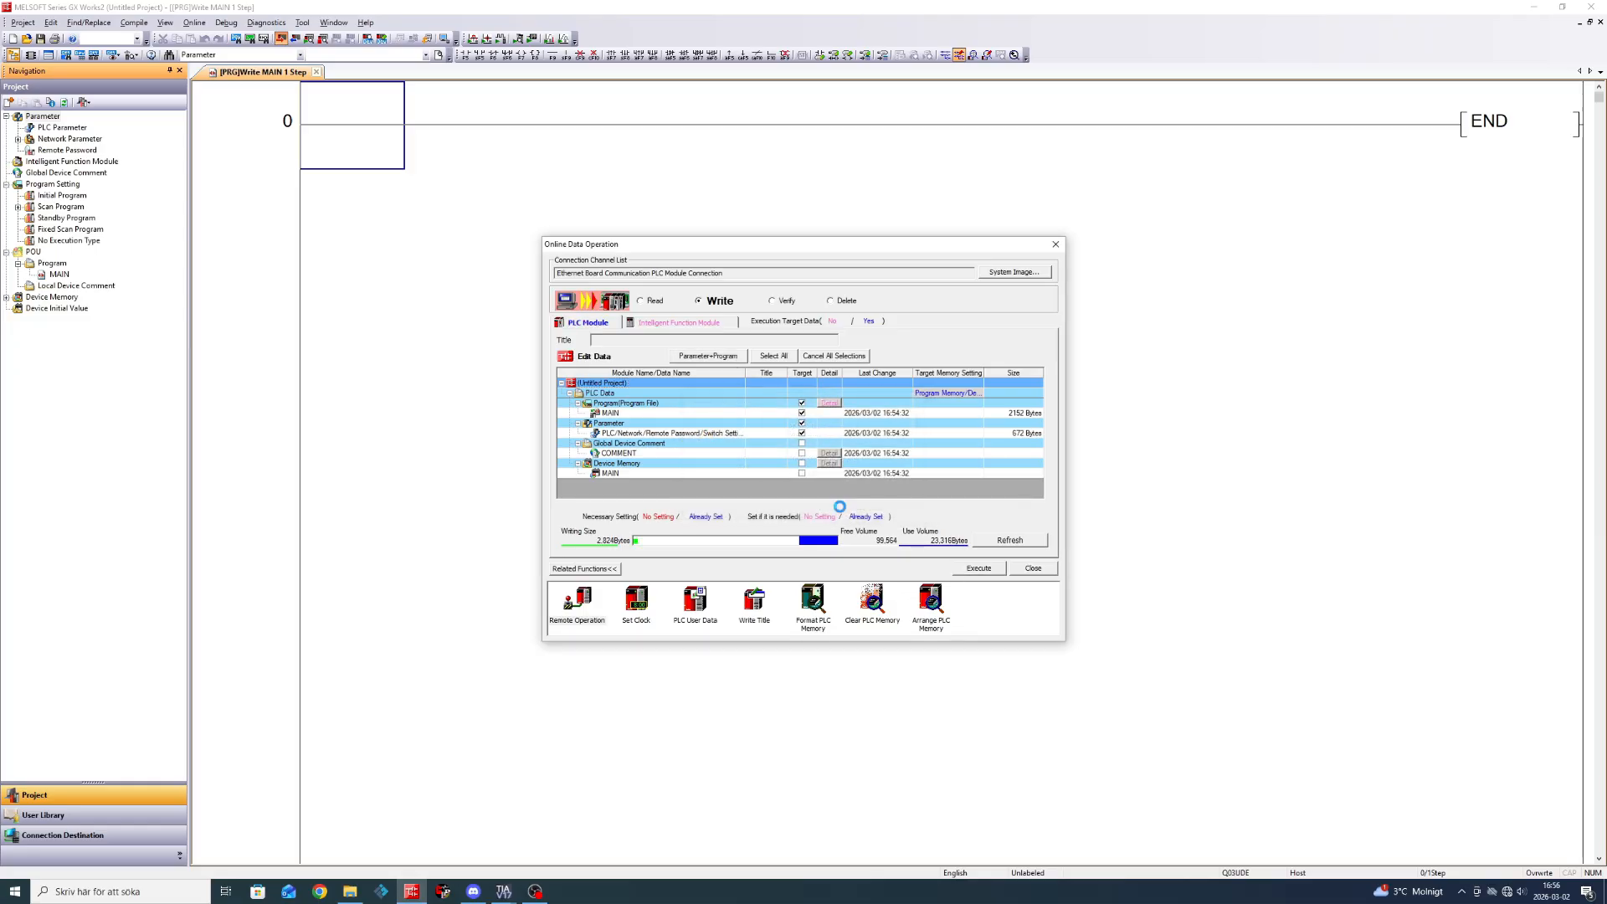
{"action": "left_click", "coordinate": [808, 500]}
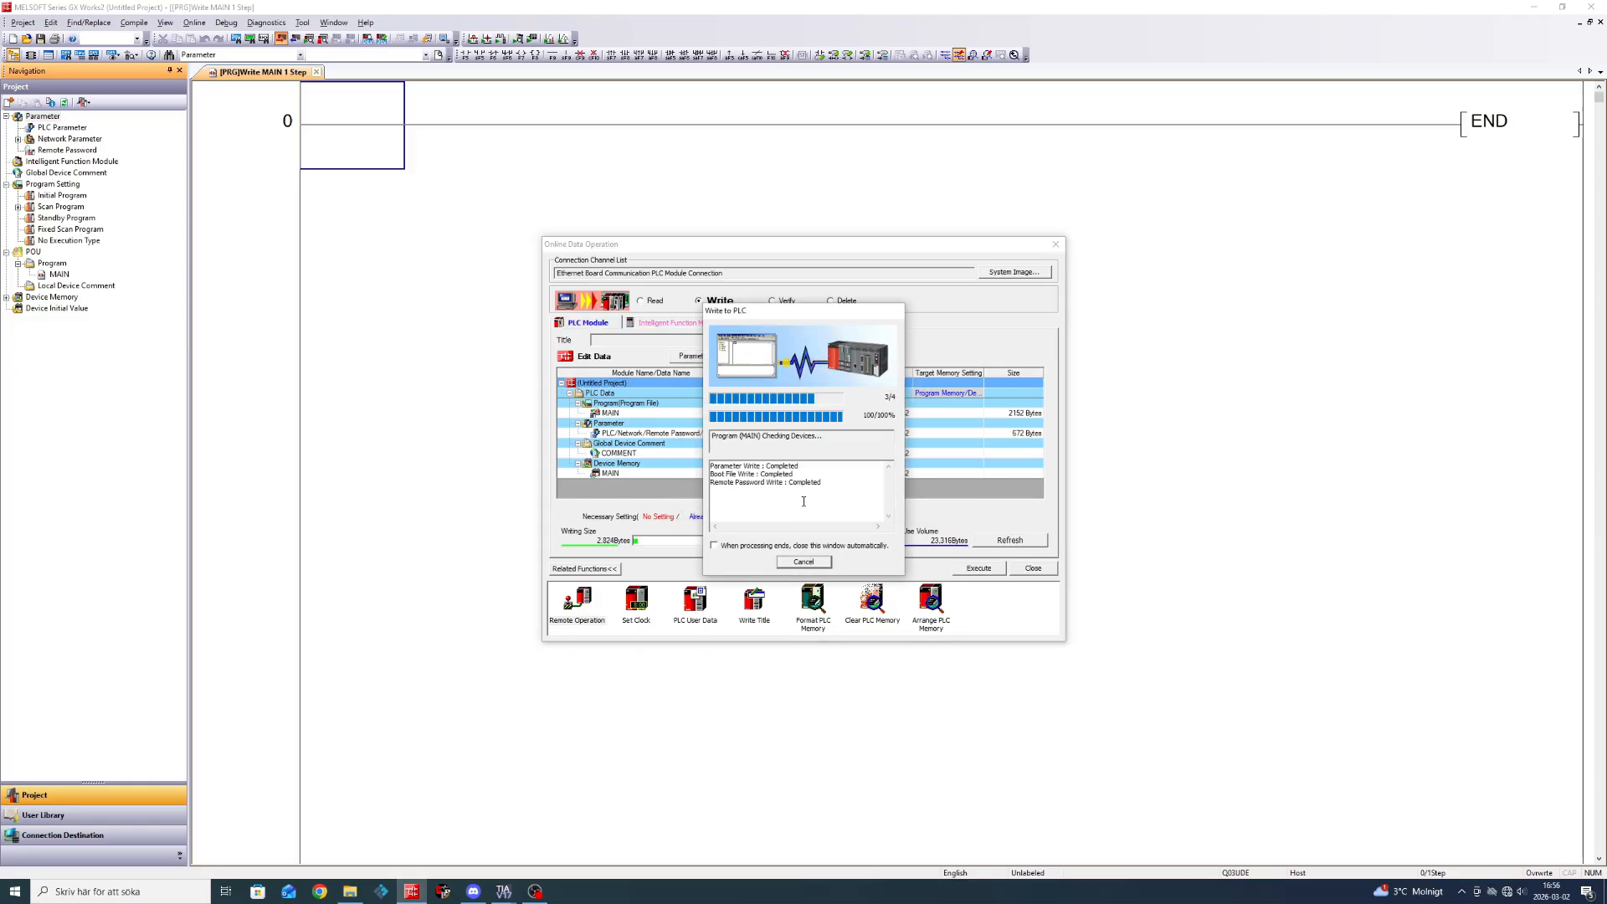
{"action": "left_click", "coordinate": [804, 562]}
{"action": "left_click", "coordinate": [833, 511]}
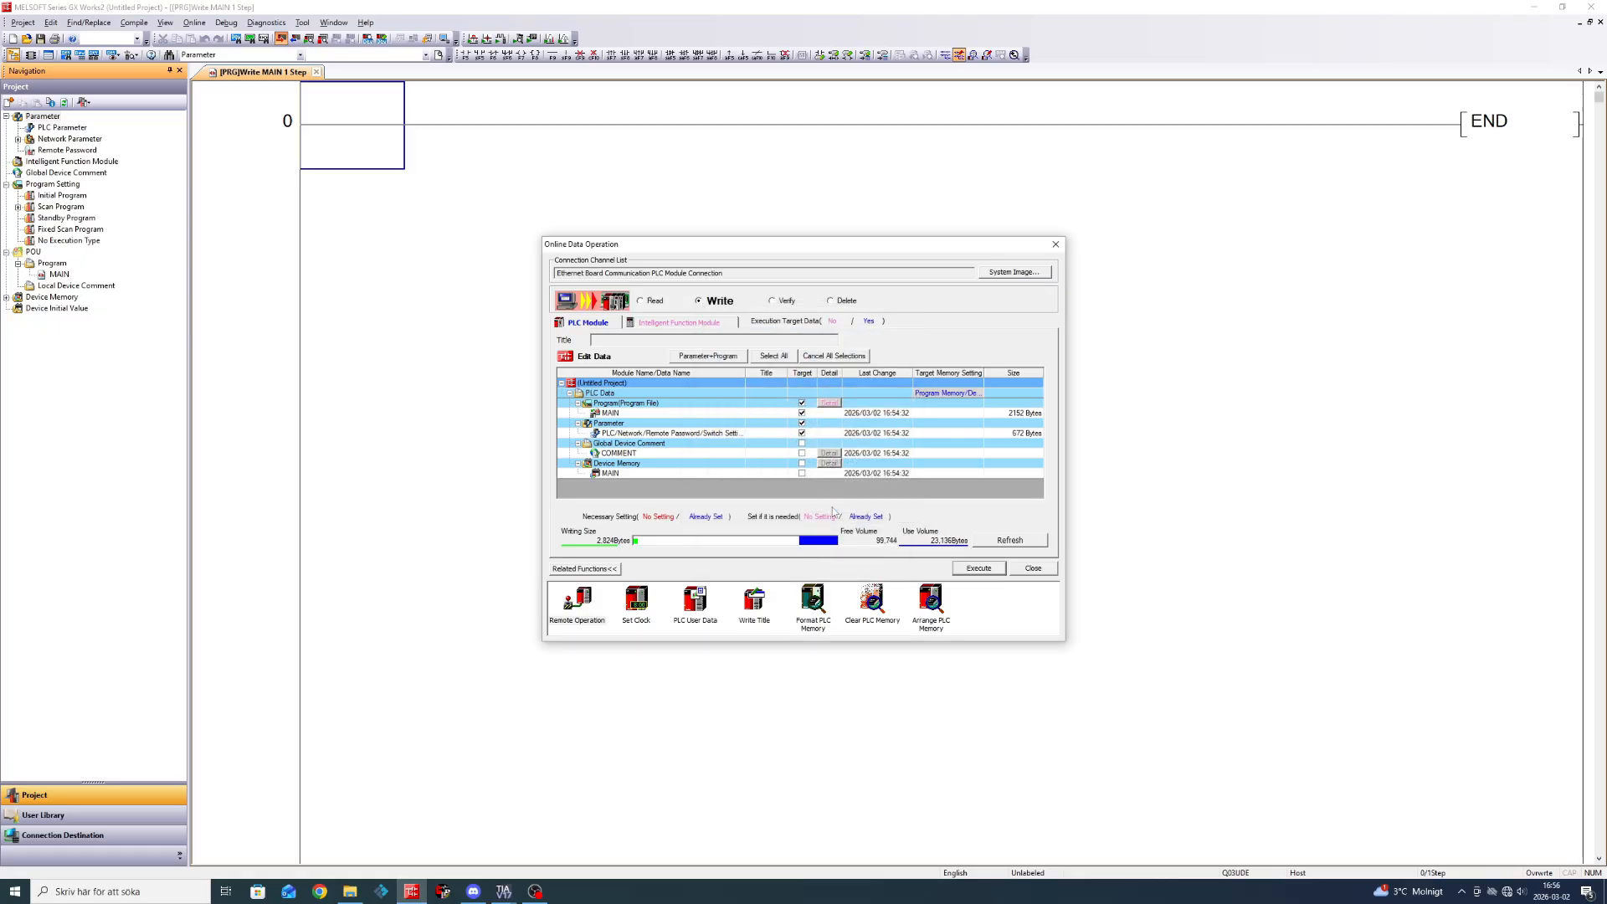
Start monitoring the MAIN program and open the device/buffer memory batch monitor for device M0.
{"action": "left_click", "coordinate": [1033, 569]}
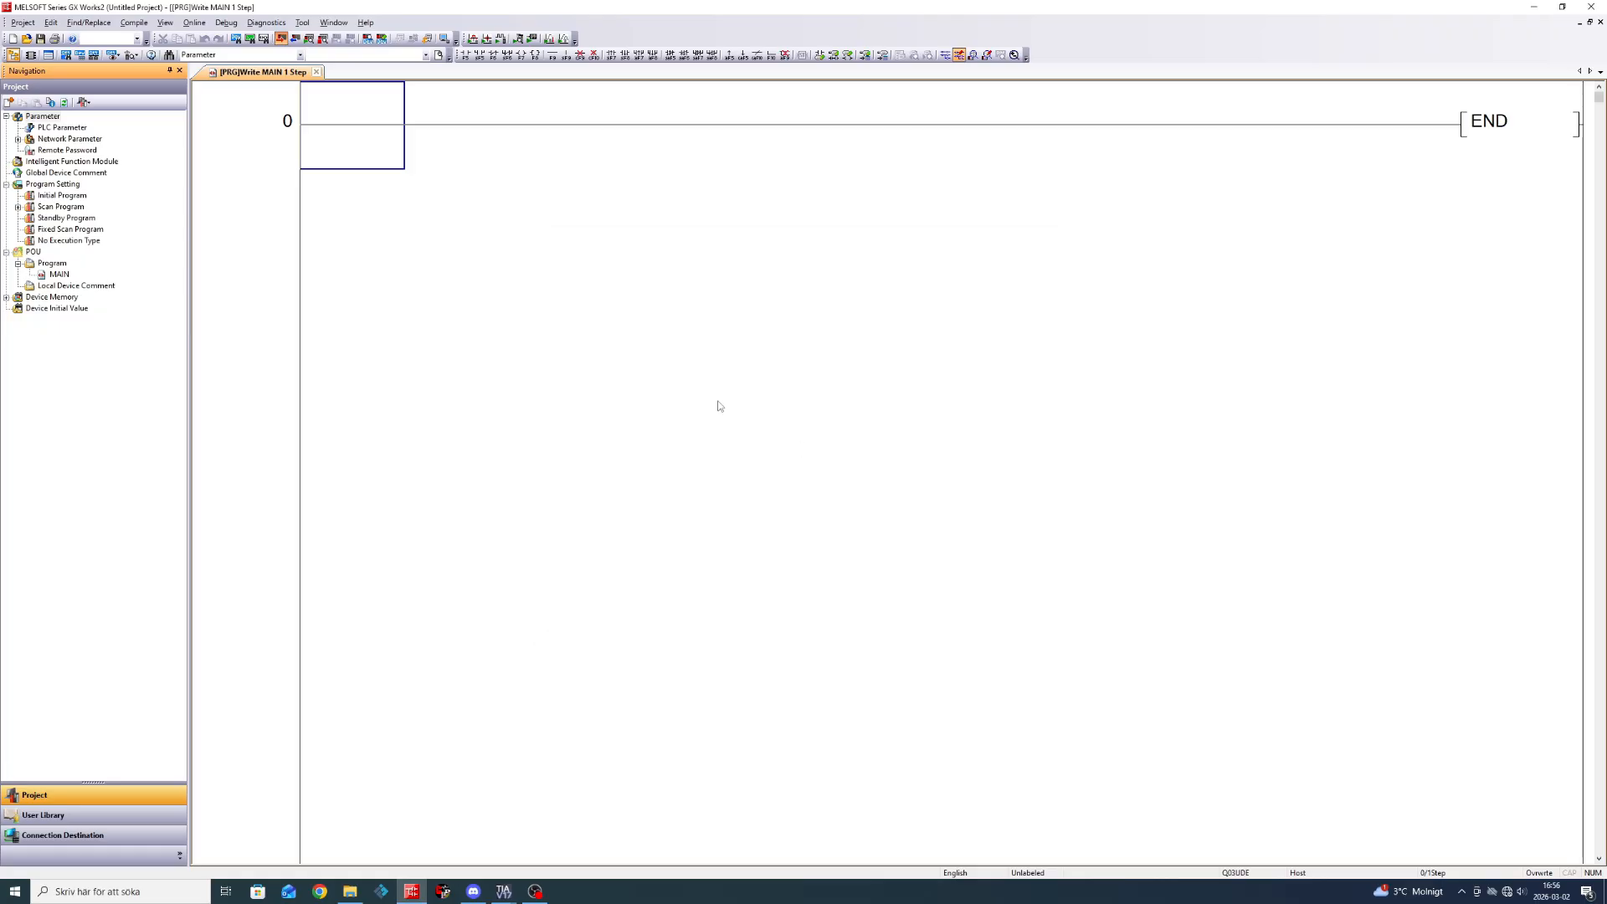
{"action": "left_click", "coordinate": [309, 39]}
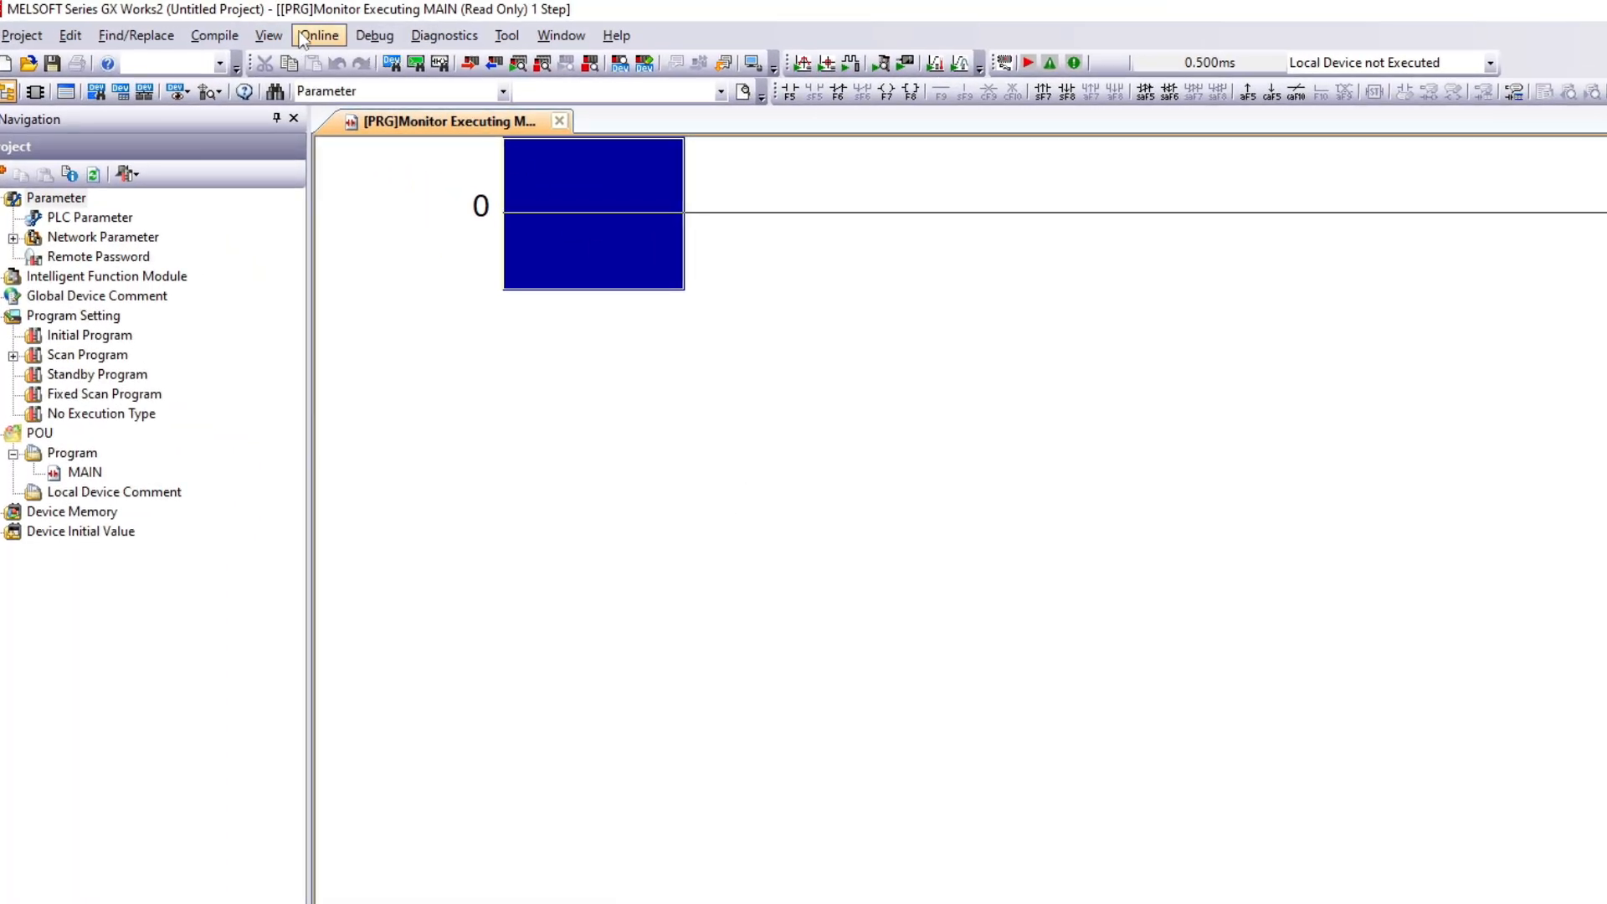
{"action": "left_click", "coordinate": [316, 36]}
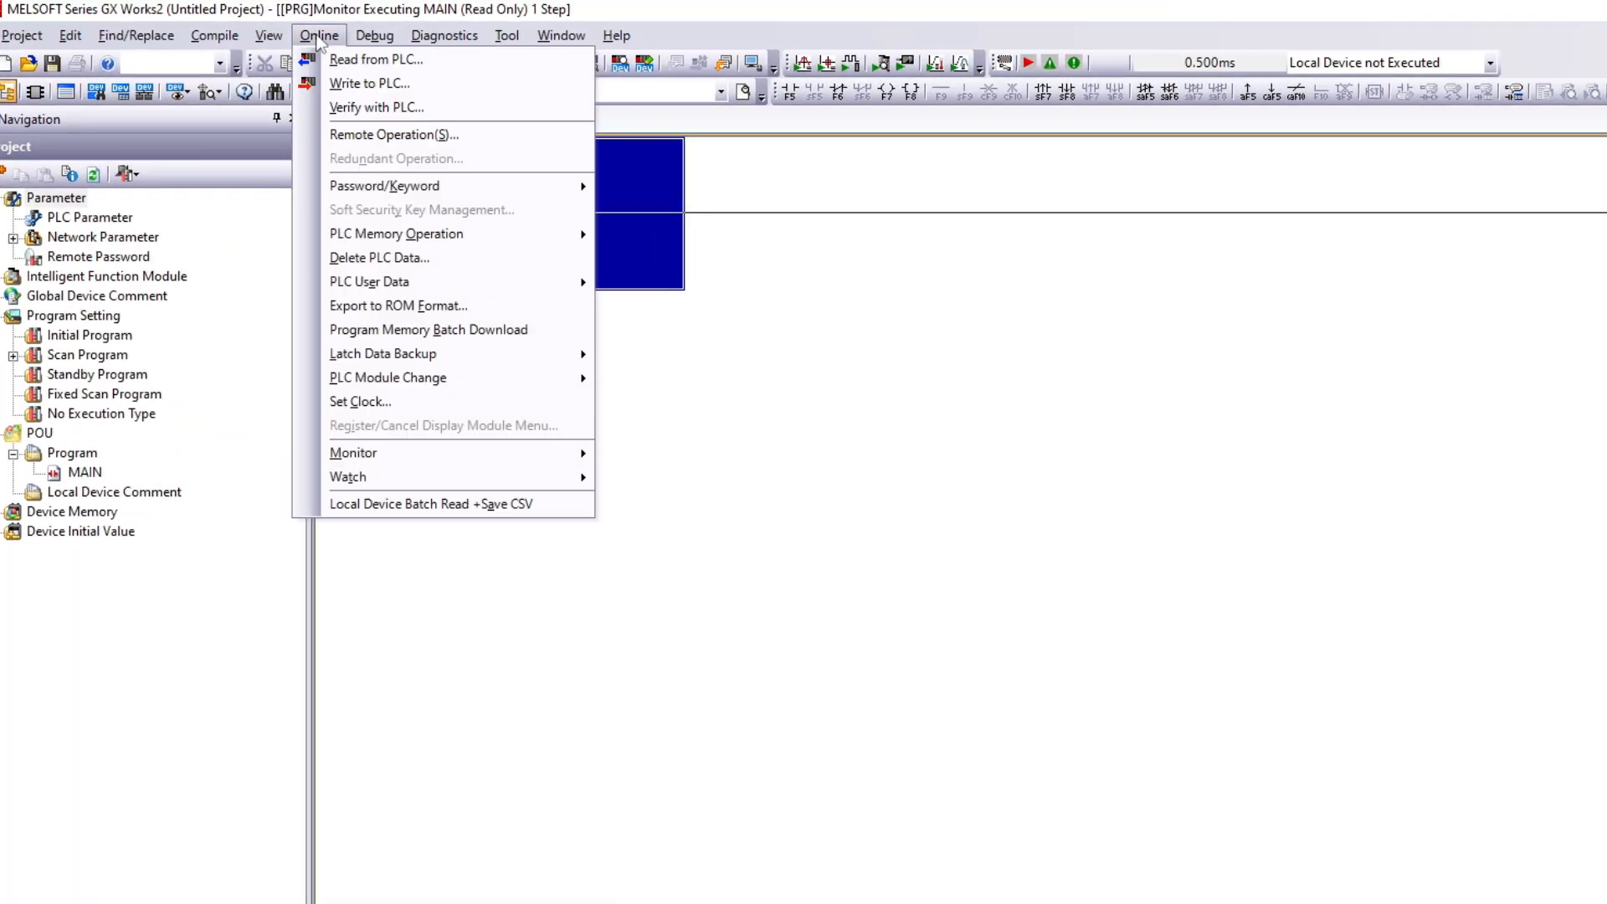
{"action": "mouse_move", "coordinate": [538, 456]}
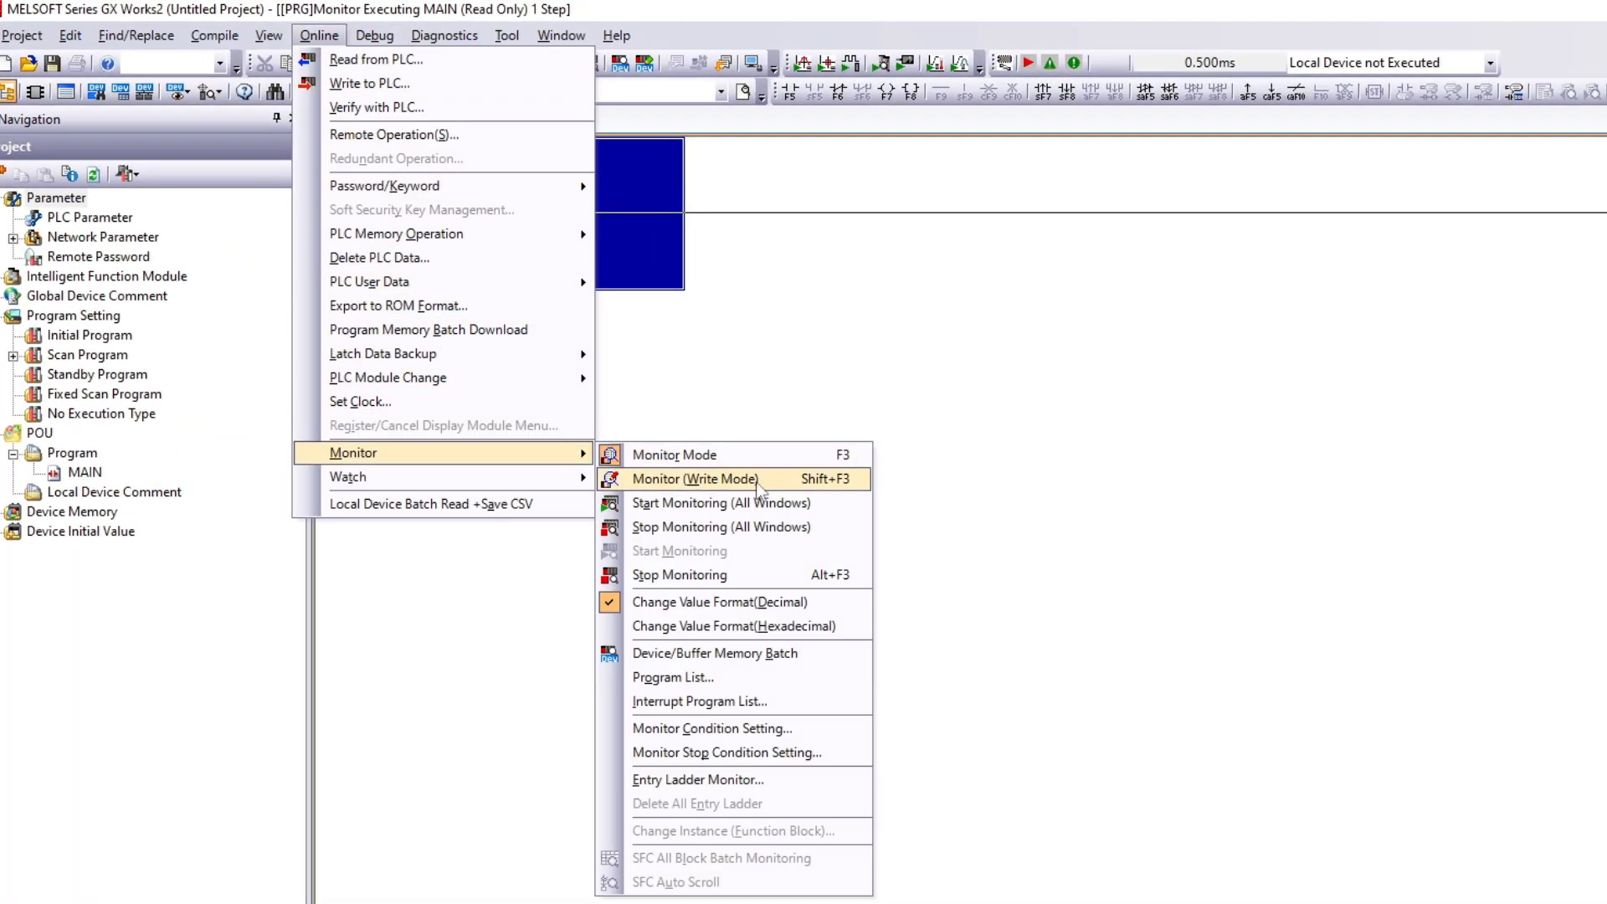
{"action": "left_click", "coordinate": [793, 658]}
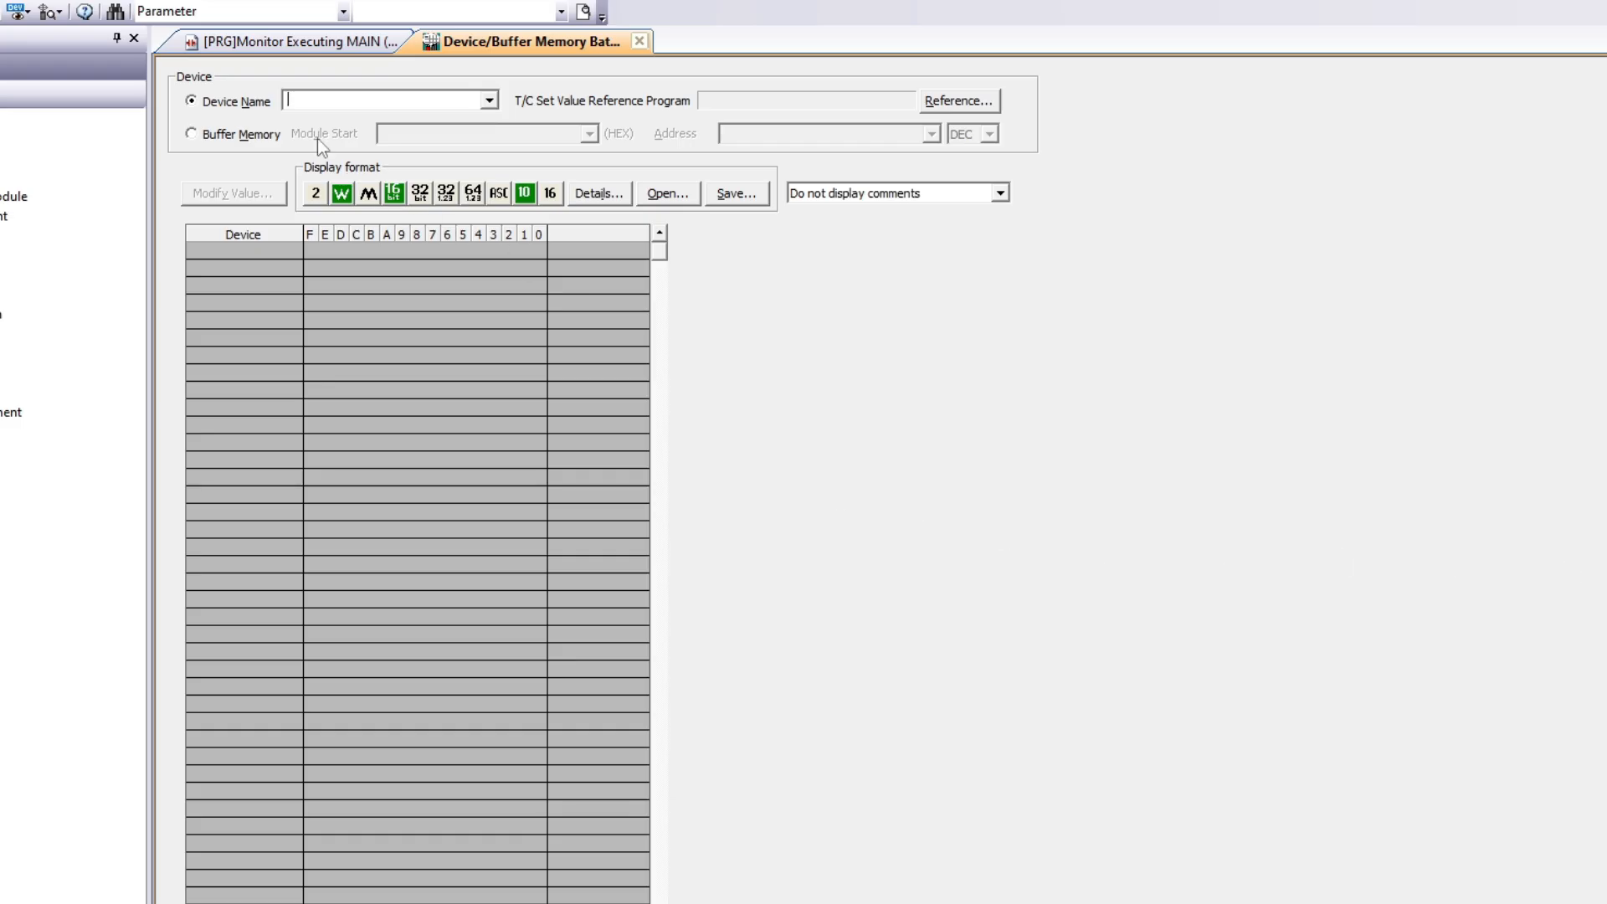
{"action": "type", "text": "M0"}
{"action": "key", "text": "Return"}
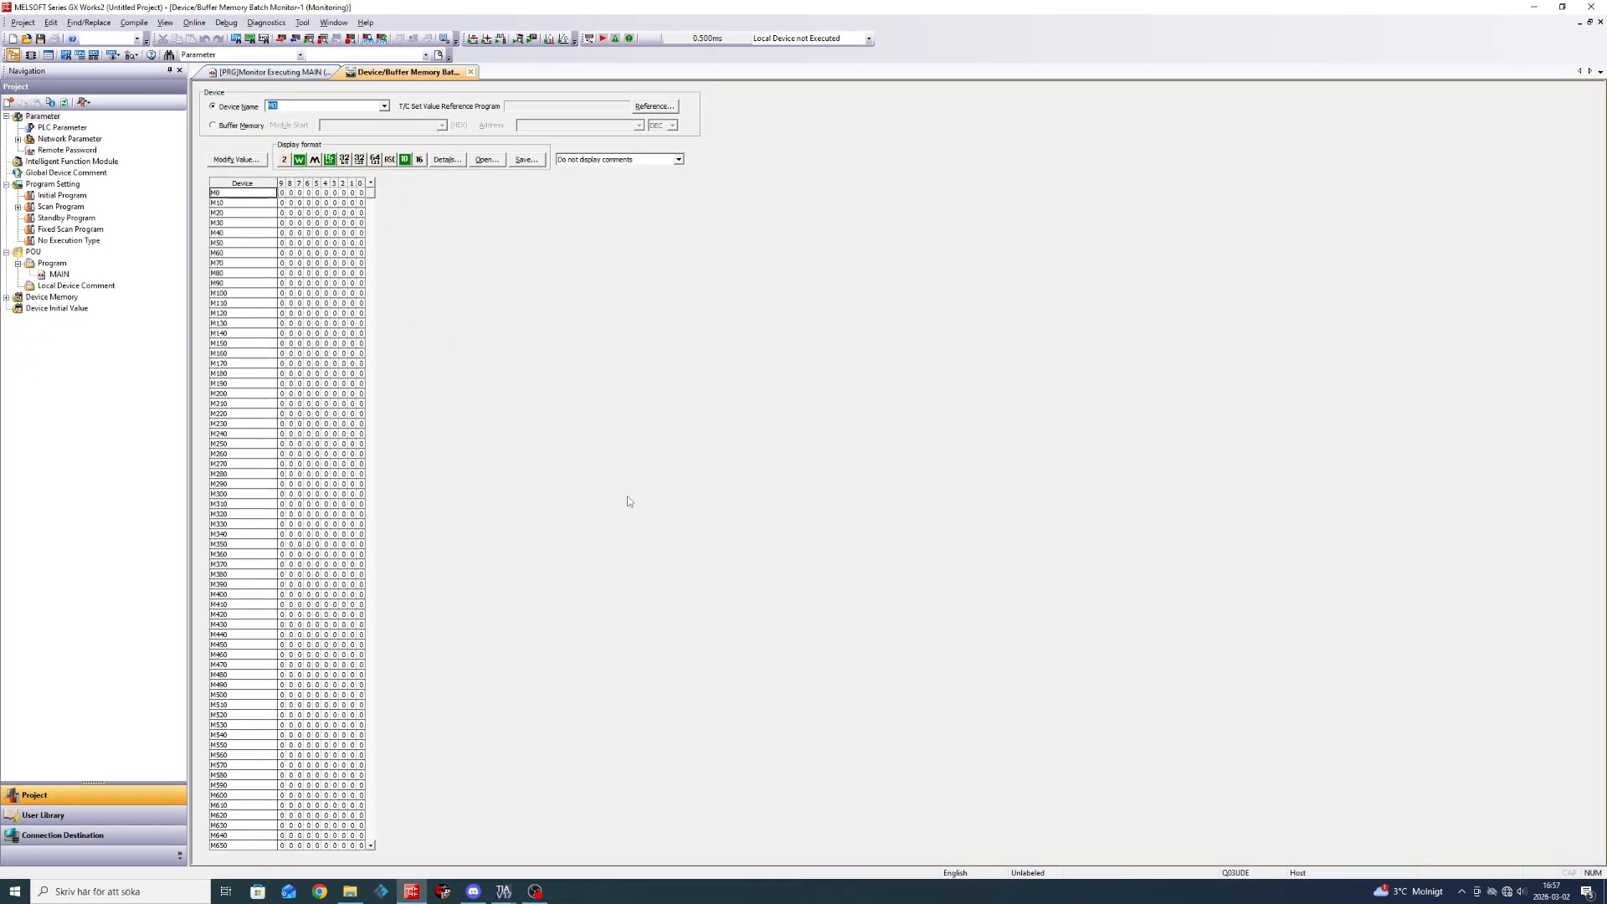
Switch to the TIA Portal MCClient project and resize its window so the GX Works2 device table stays visible beside it.
{"action": "left_click", "coordinate": [505, 892]}
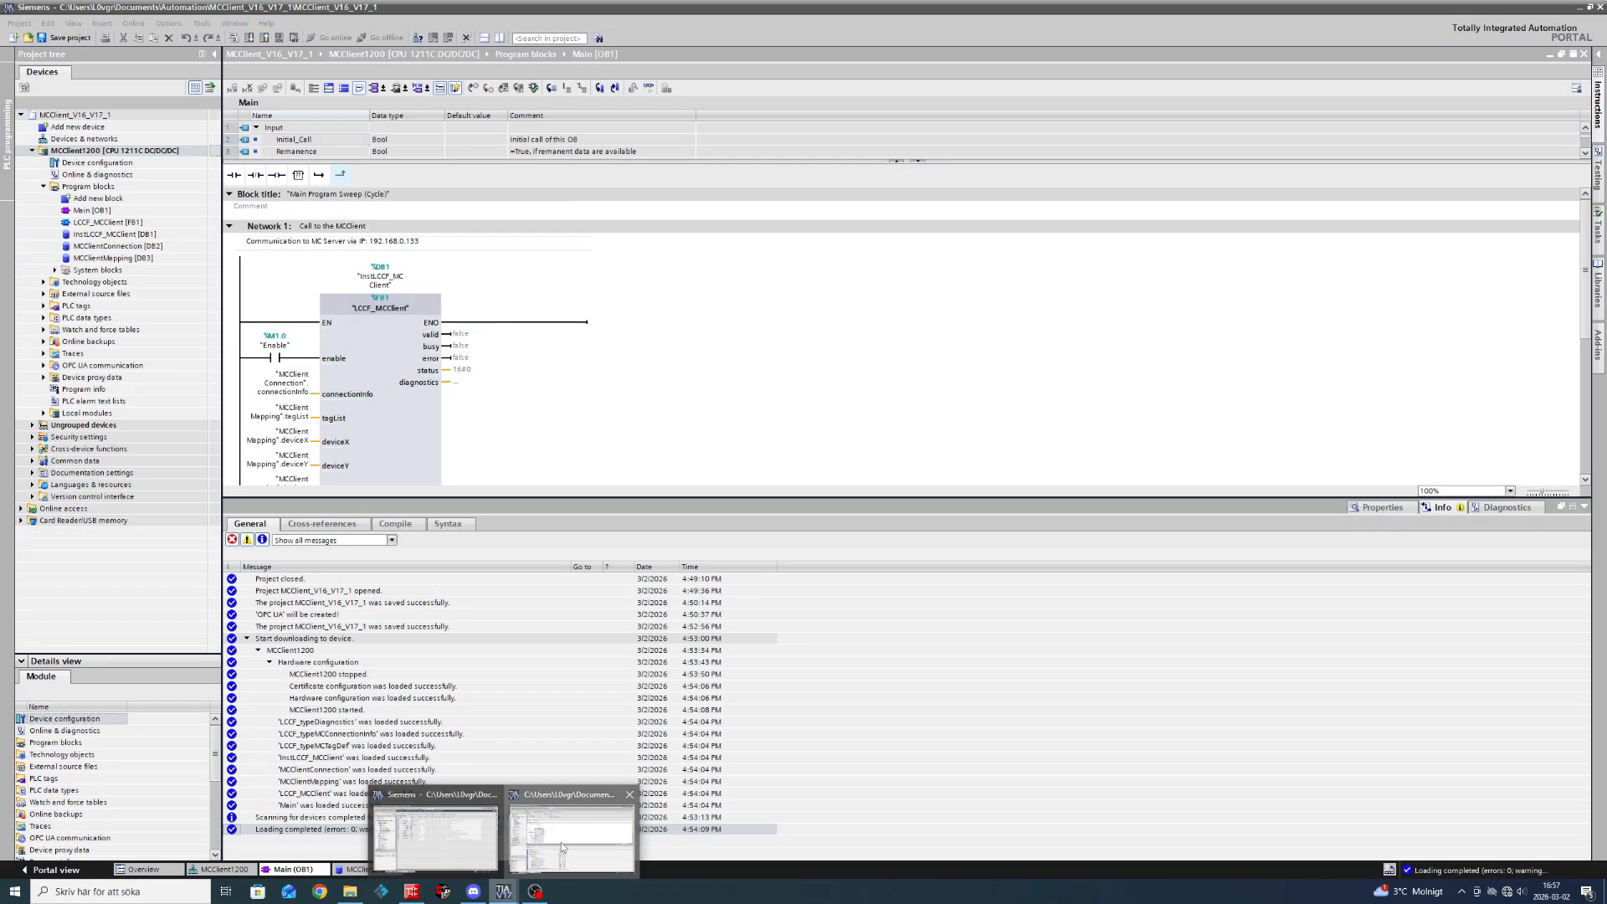
{"action": "left_click", "coordinate": [435, 838]}
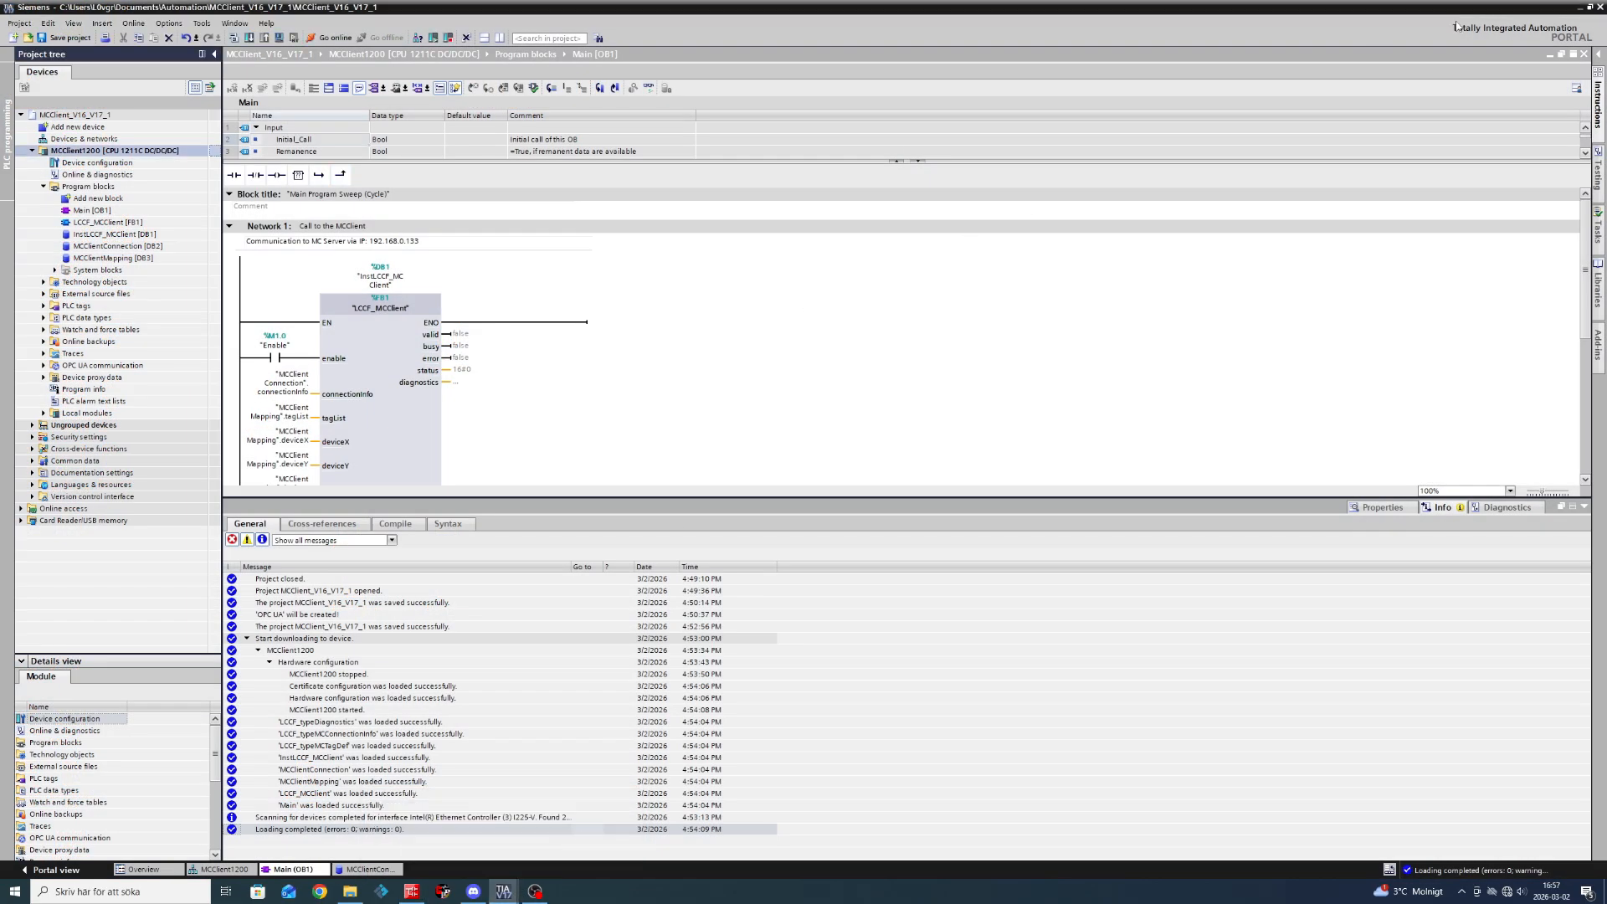
{"action": "left_click", "coordinate": [1590, 8]}
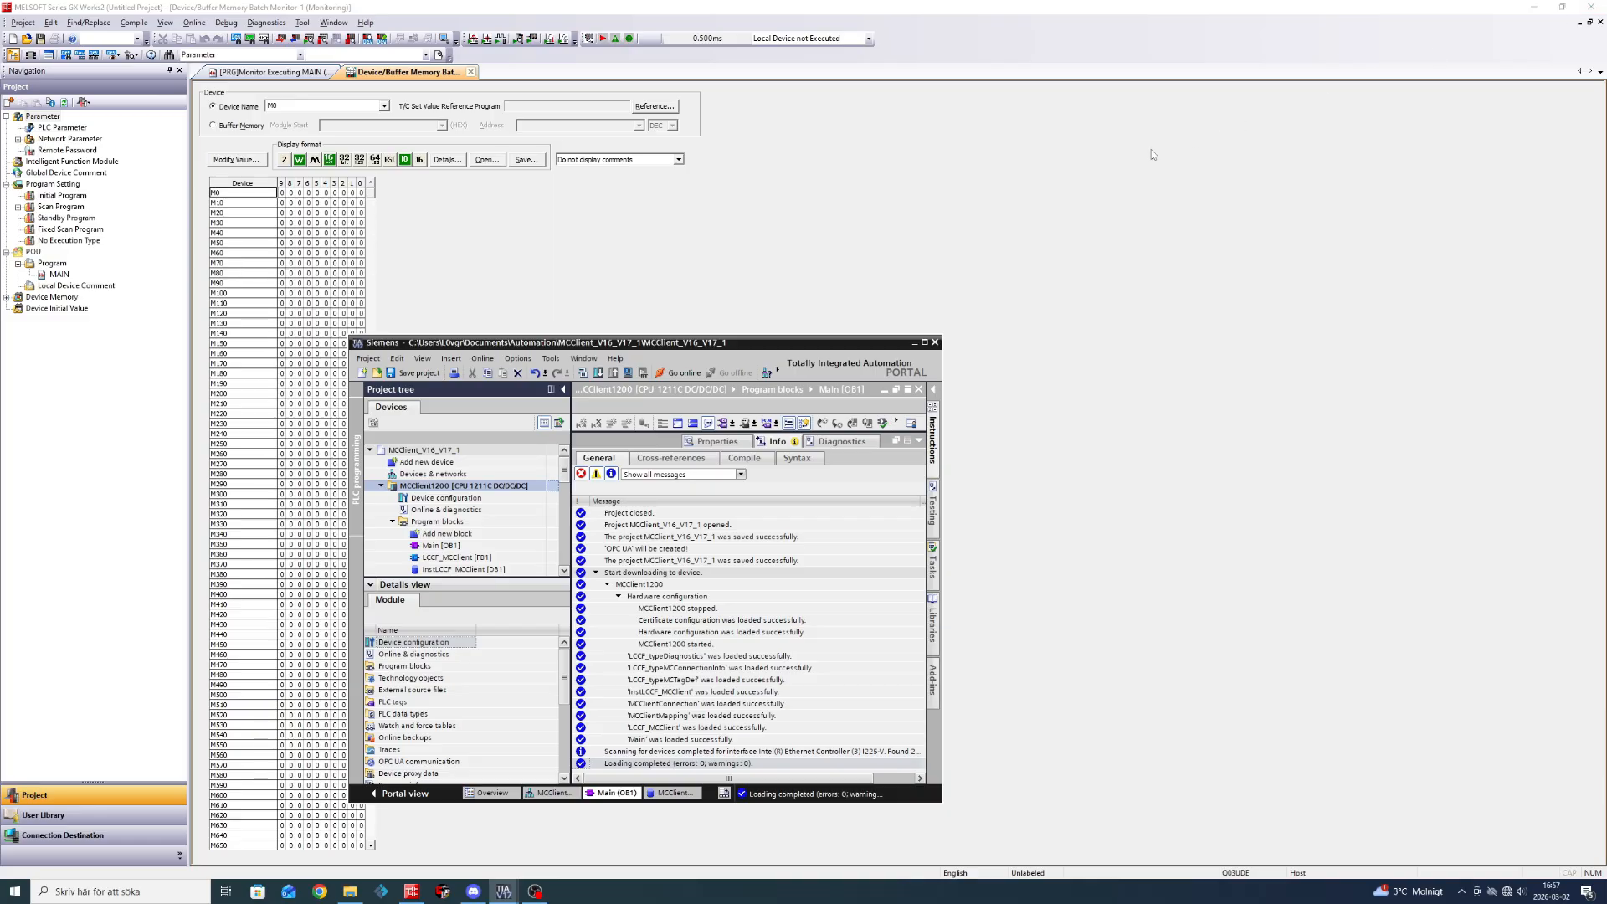
{"action": "left_click_drag", "start_coordinate": [829, 350], "coordinate": [1176, 25]}
{"action": "left_click_drag", "start_coordinate": [1135, 477], "coordinate": [1120, 887]}
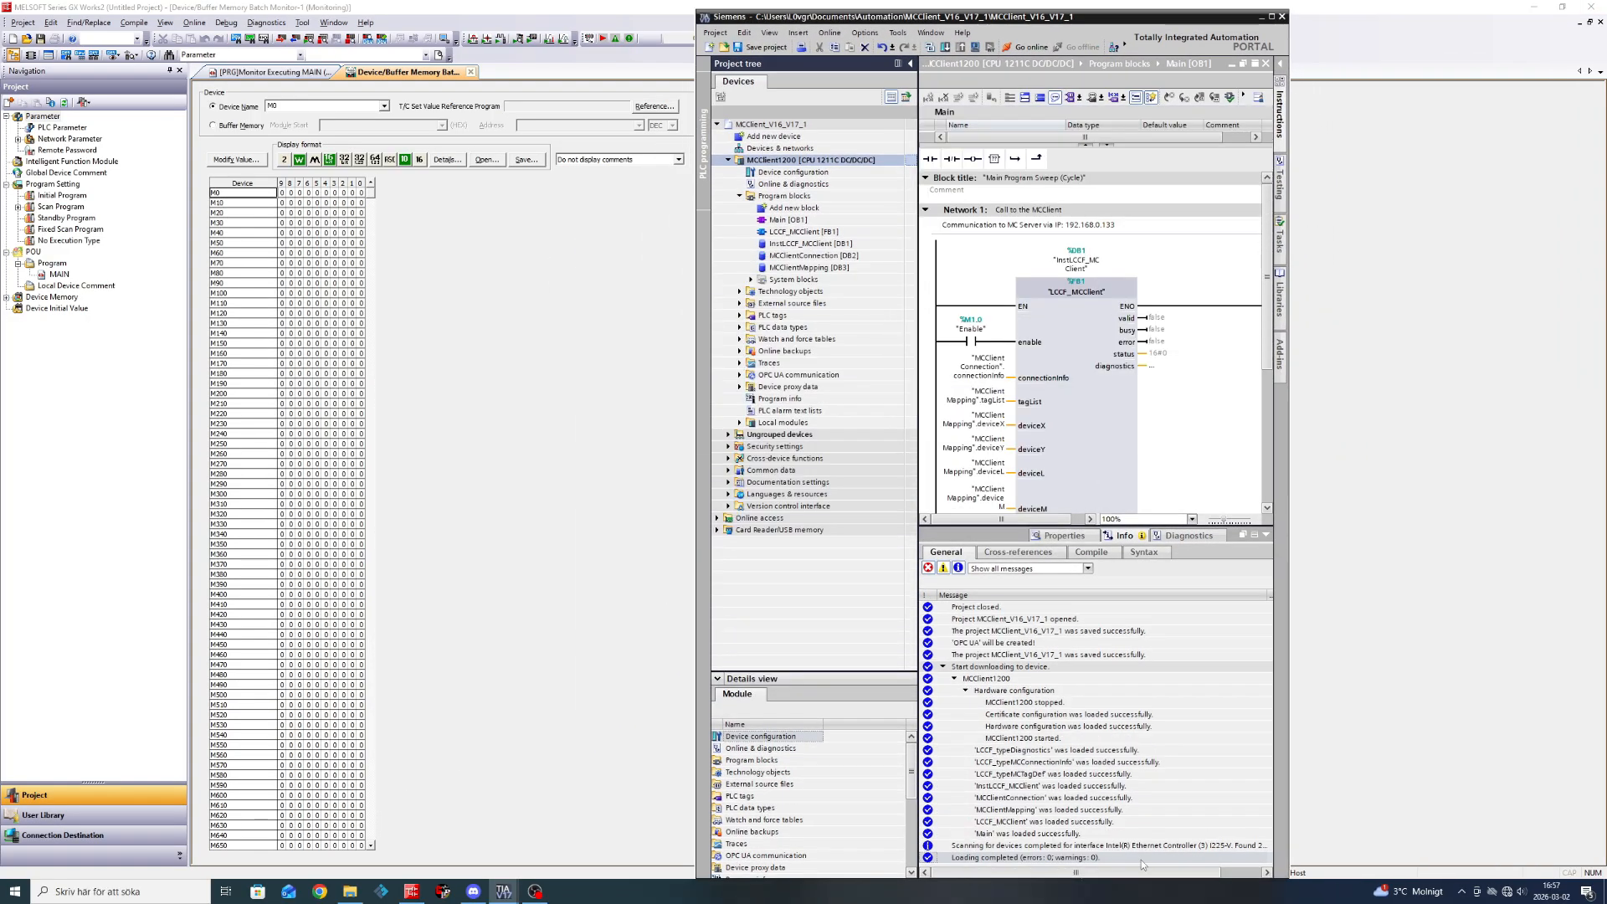
{"action": "left_click_drag", "start_coordinate": [1339, 626], "coordinate": [1602, 572]}
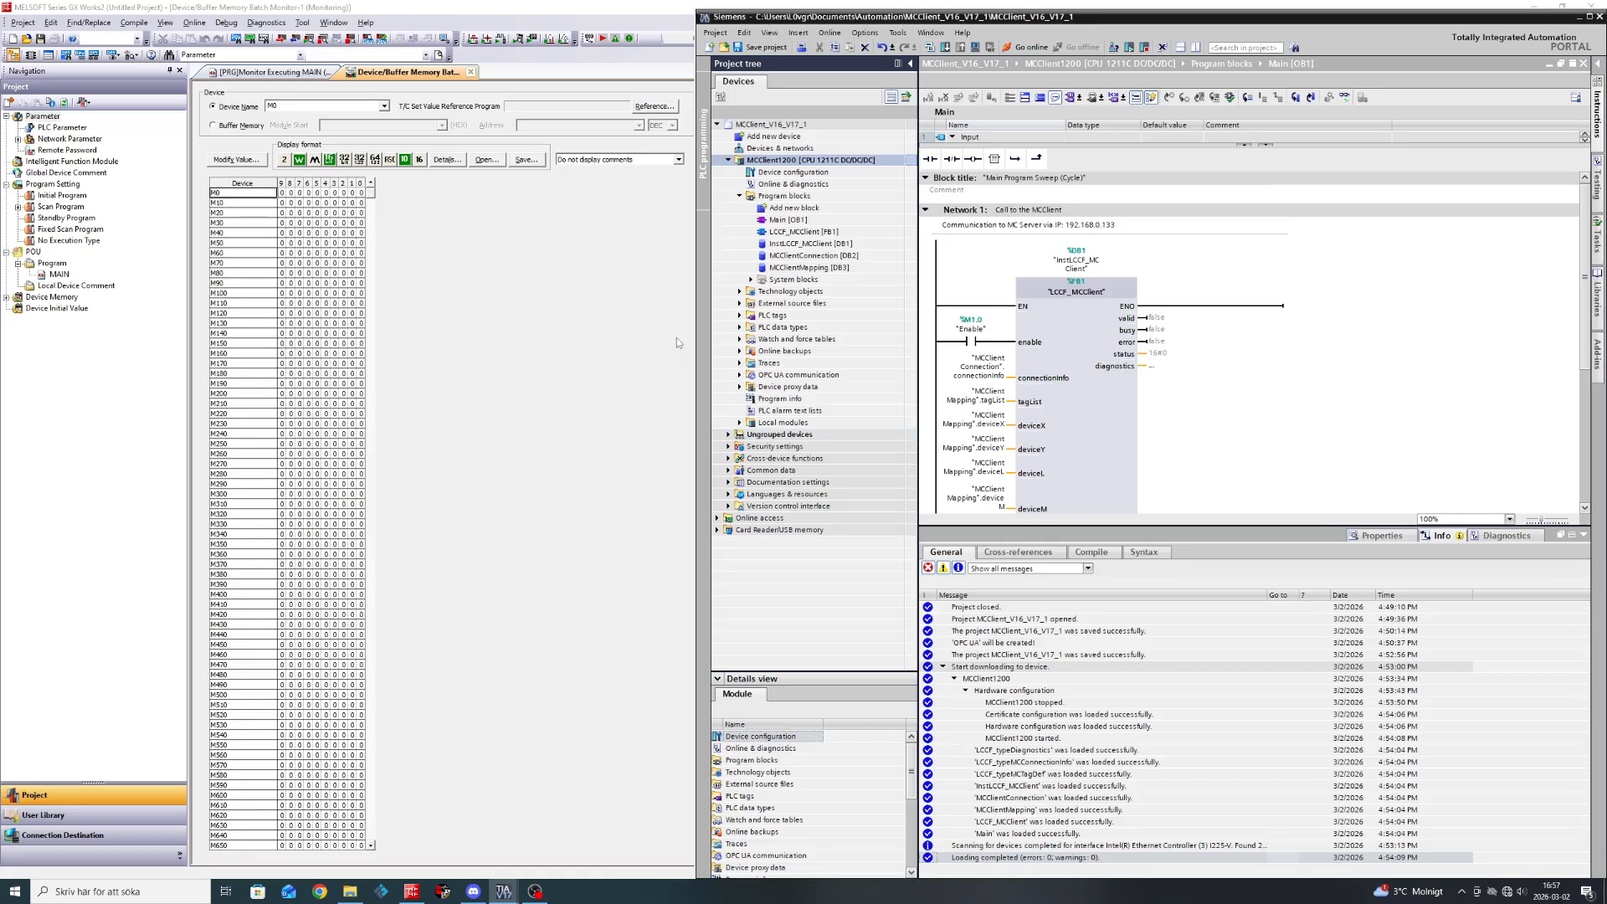
Collapse the message pane, monitor Main [OB1] online and modify the Enable contact %M1.0 to 1.
{"action": "left_click", "coordinate": [1583, 534]}
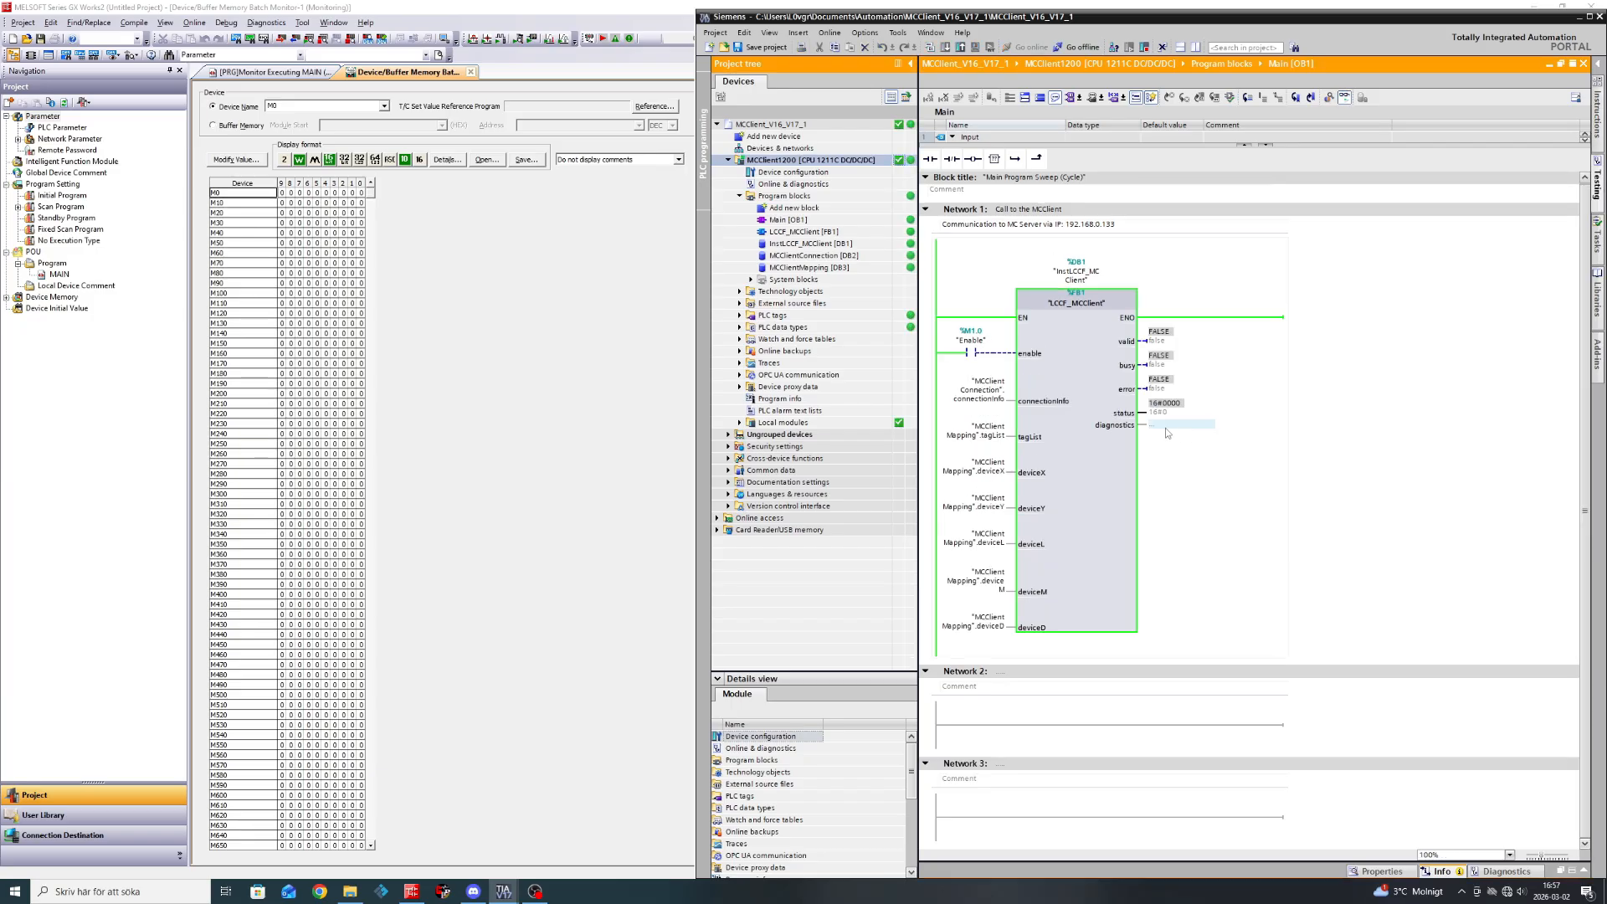
{"action": "left_click", "coordinate": [973, 354]}
{"action": "right_click", "coordinate": [974, 358]}
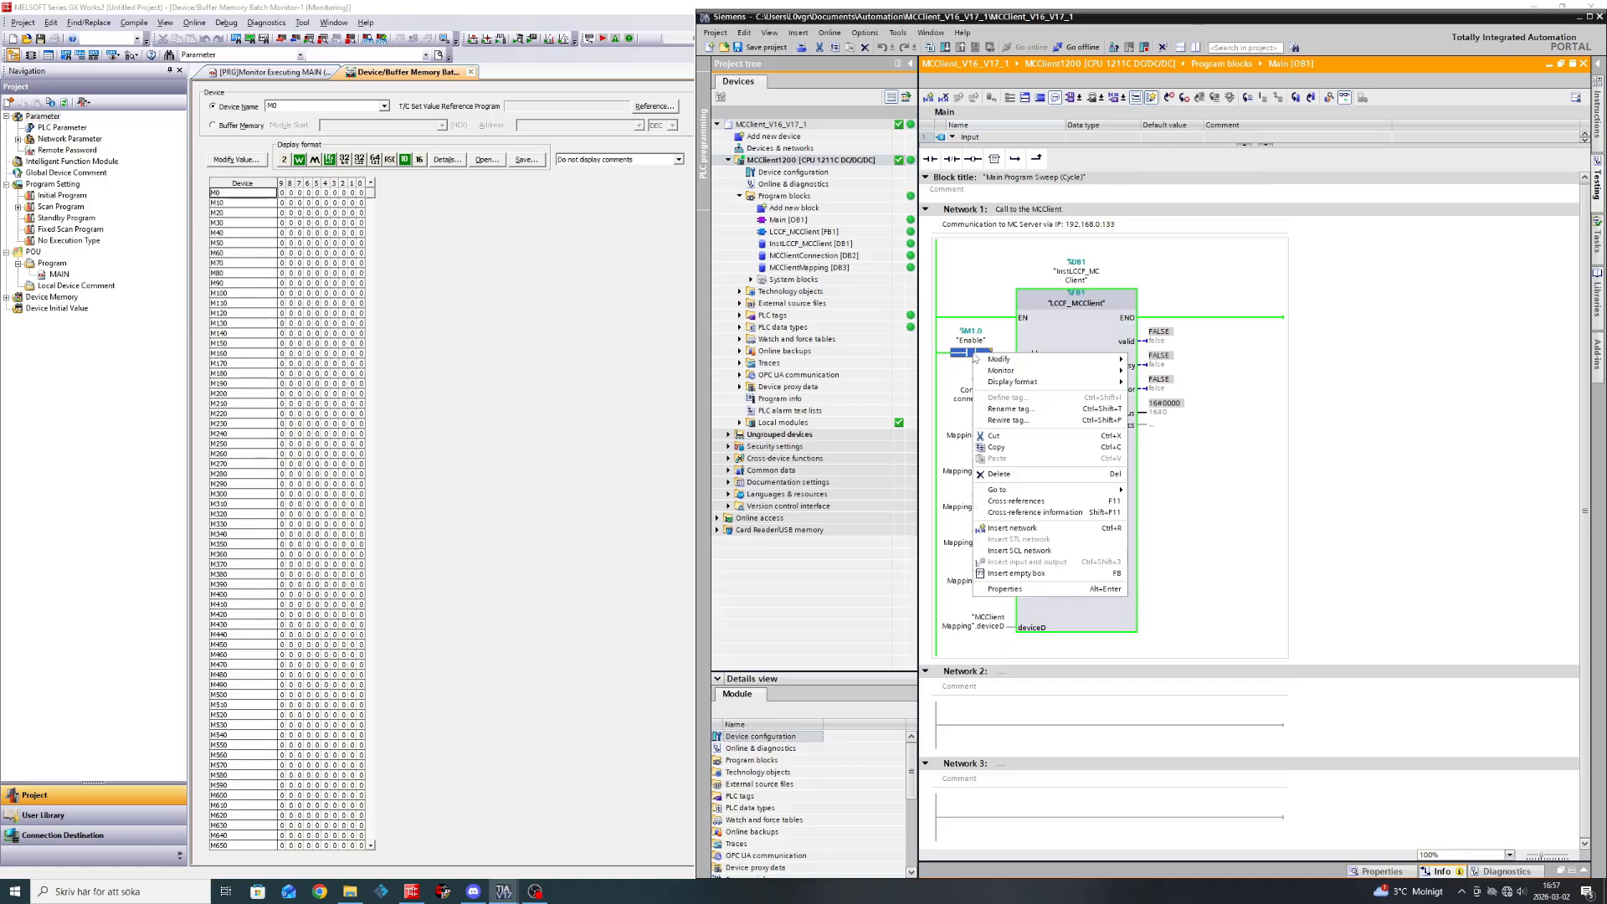
{"action": "mouse_move", "coordinate": [974, 357]}
{"action": "left_click", "coordinate": [1206, 374]}
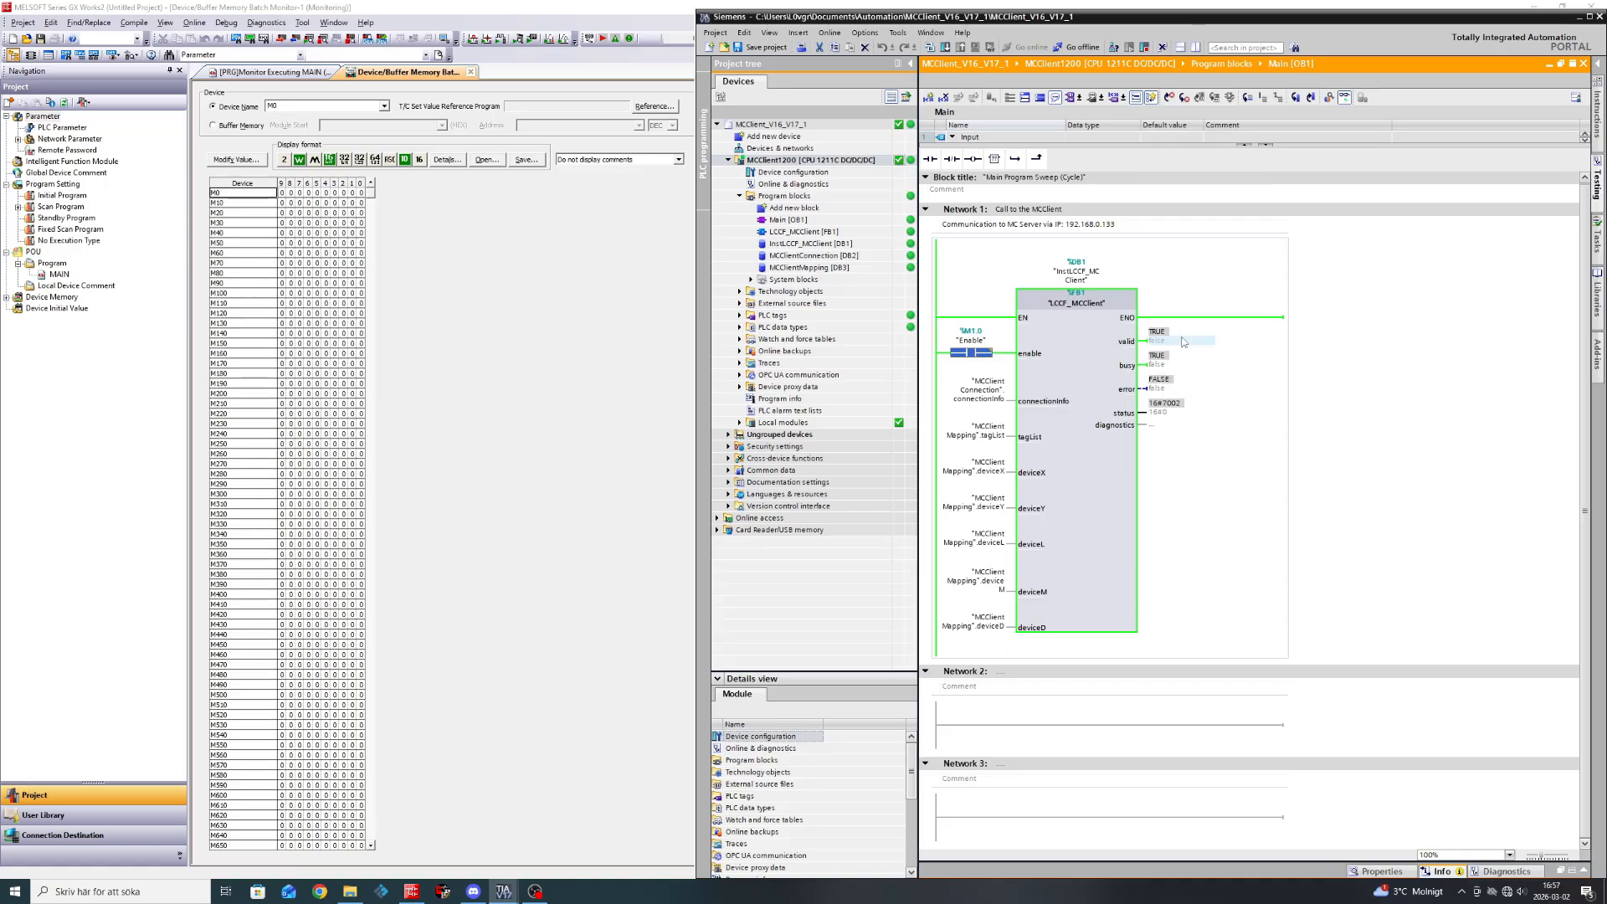
Open the MCClientMapping [DB3] data block, monitor its values online and expand the deviceM array.
{"action": "left_click", "coordinate": [900, 269]}
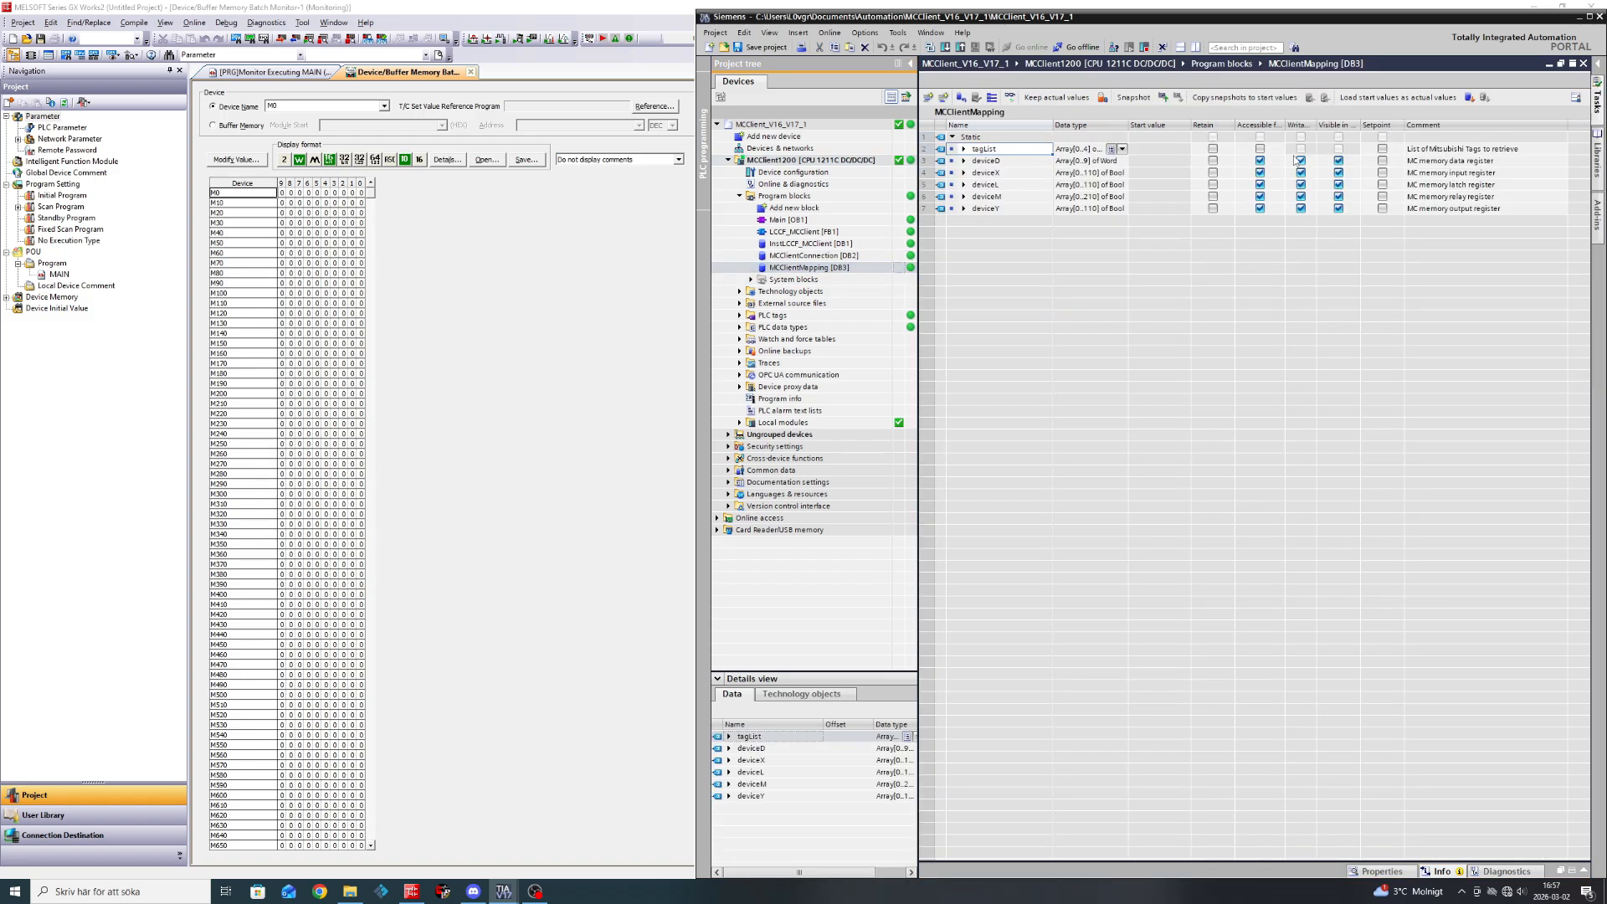
{"action": "left_click", "coordinate": [1011, 98]}
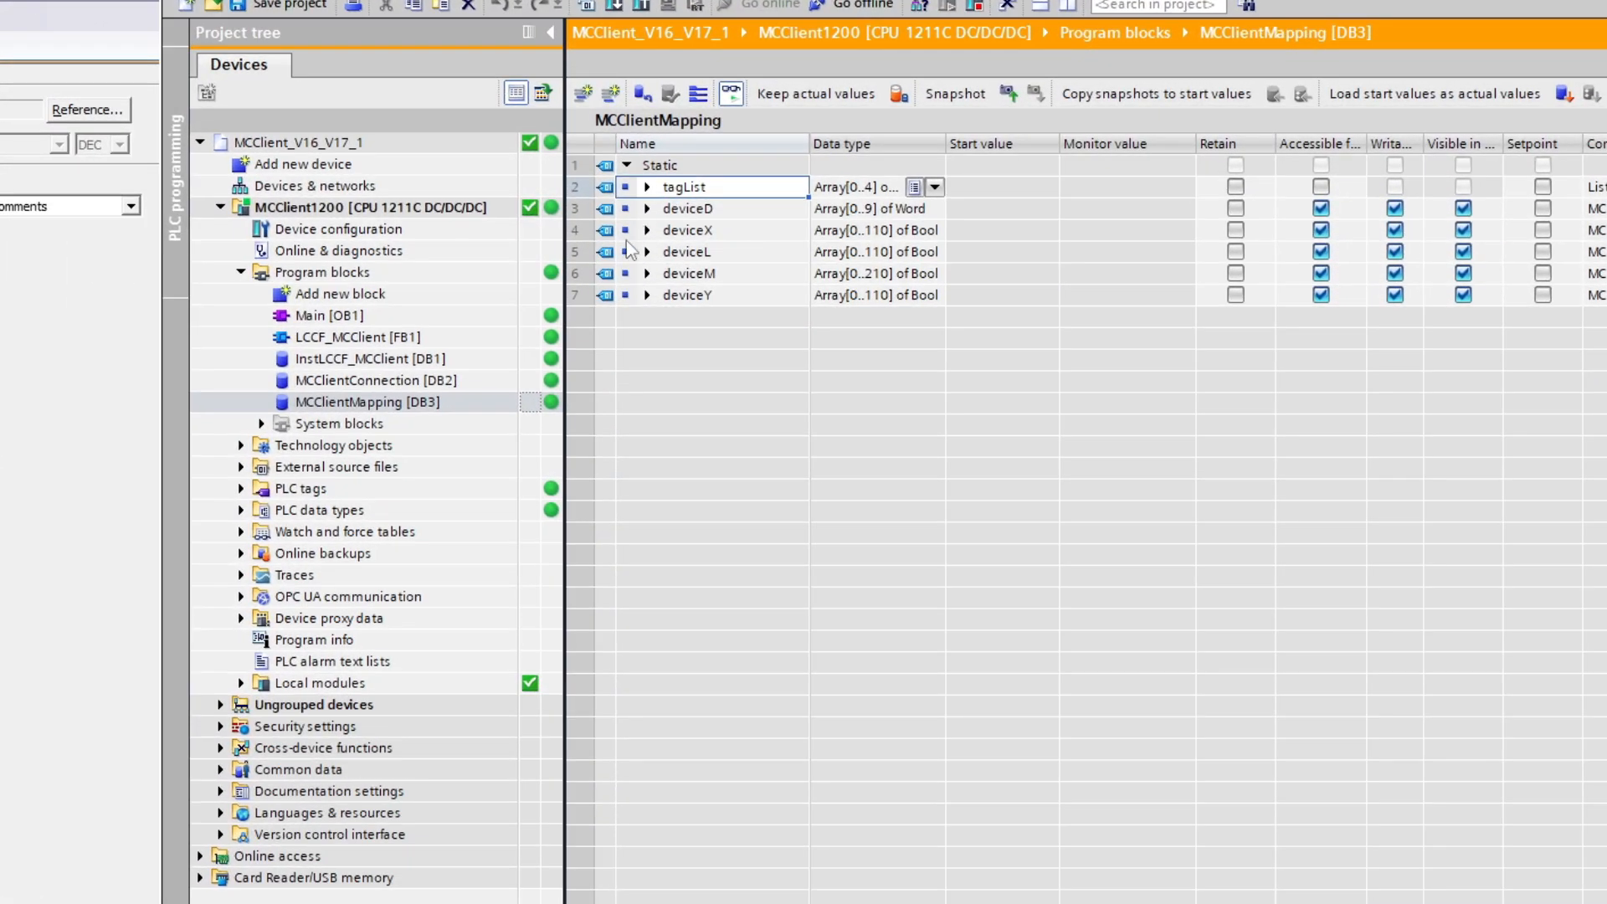
{"action": "left_click", "coordinate": [648, 274]}
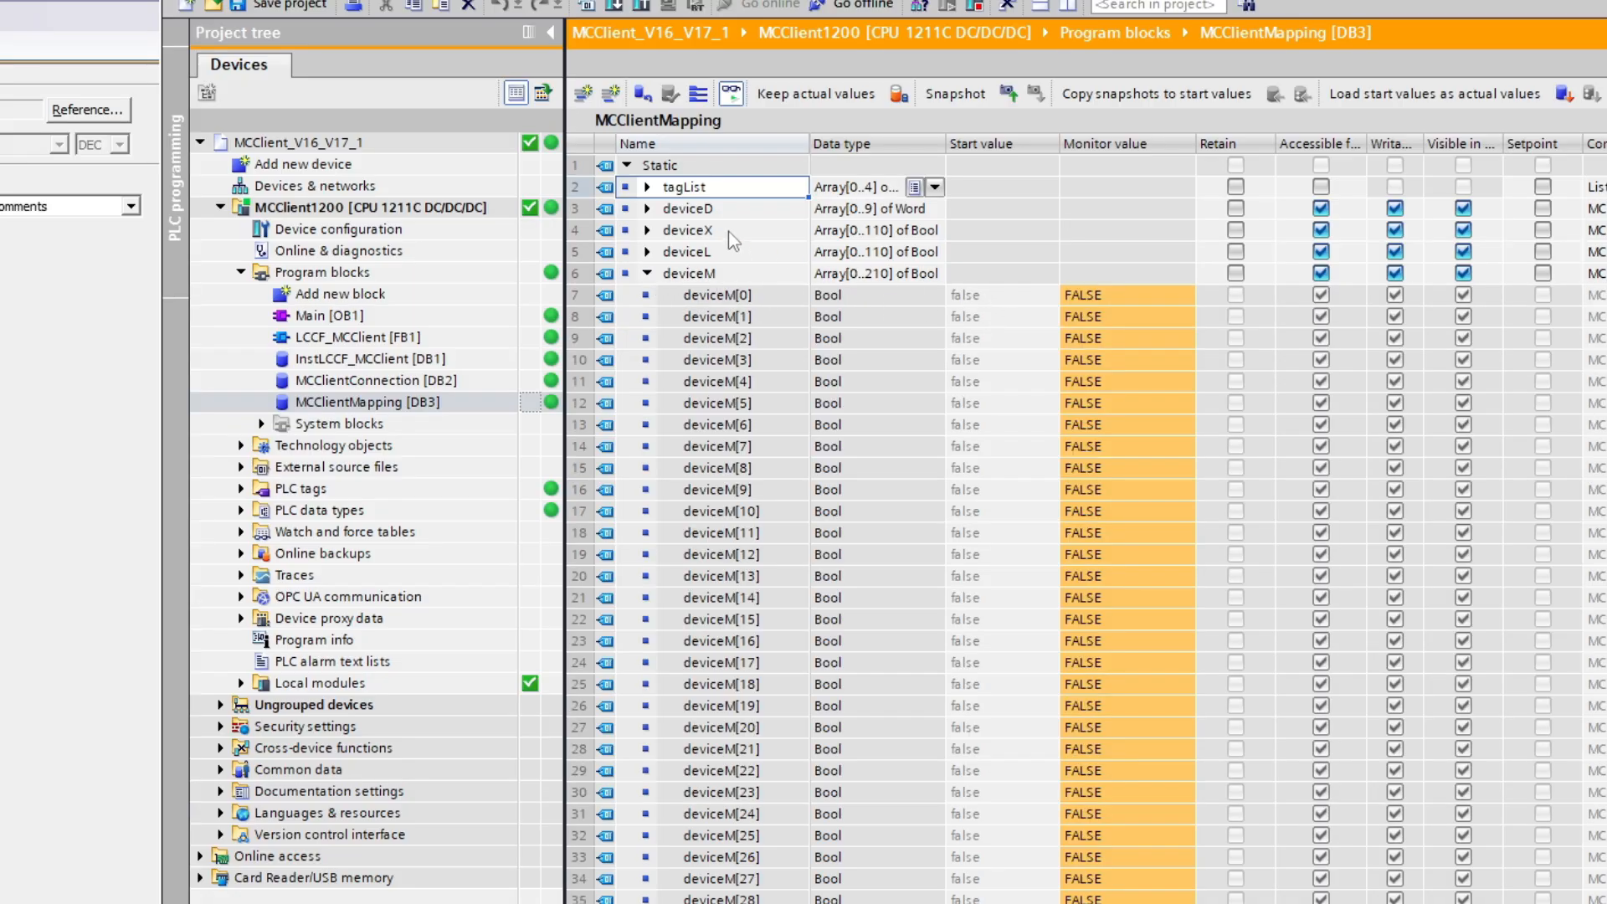
Examine the device symbol, offset, element count, writing and quality values of tagList[0] through tagList[4].
{"action": "left_click", "coordinate": [647, 187]}
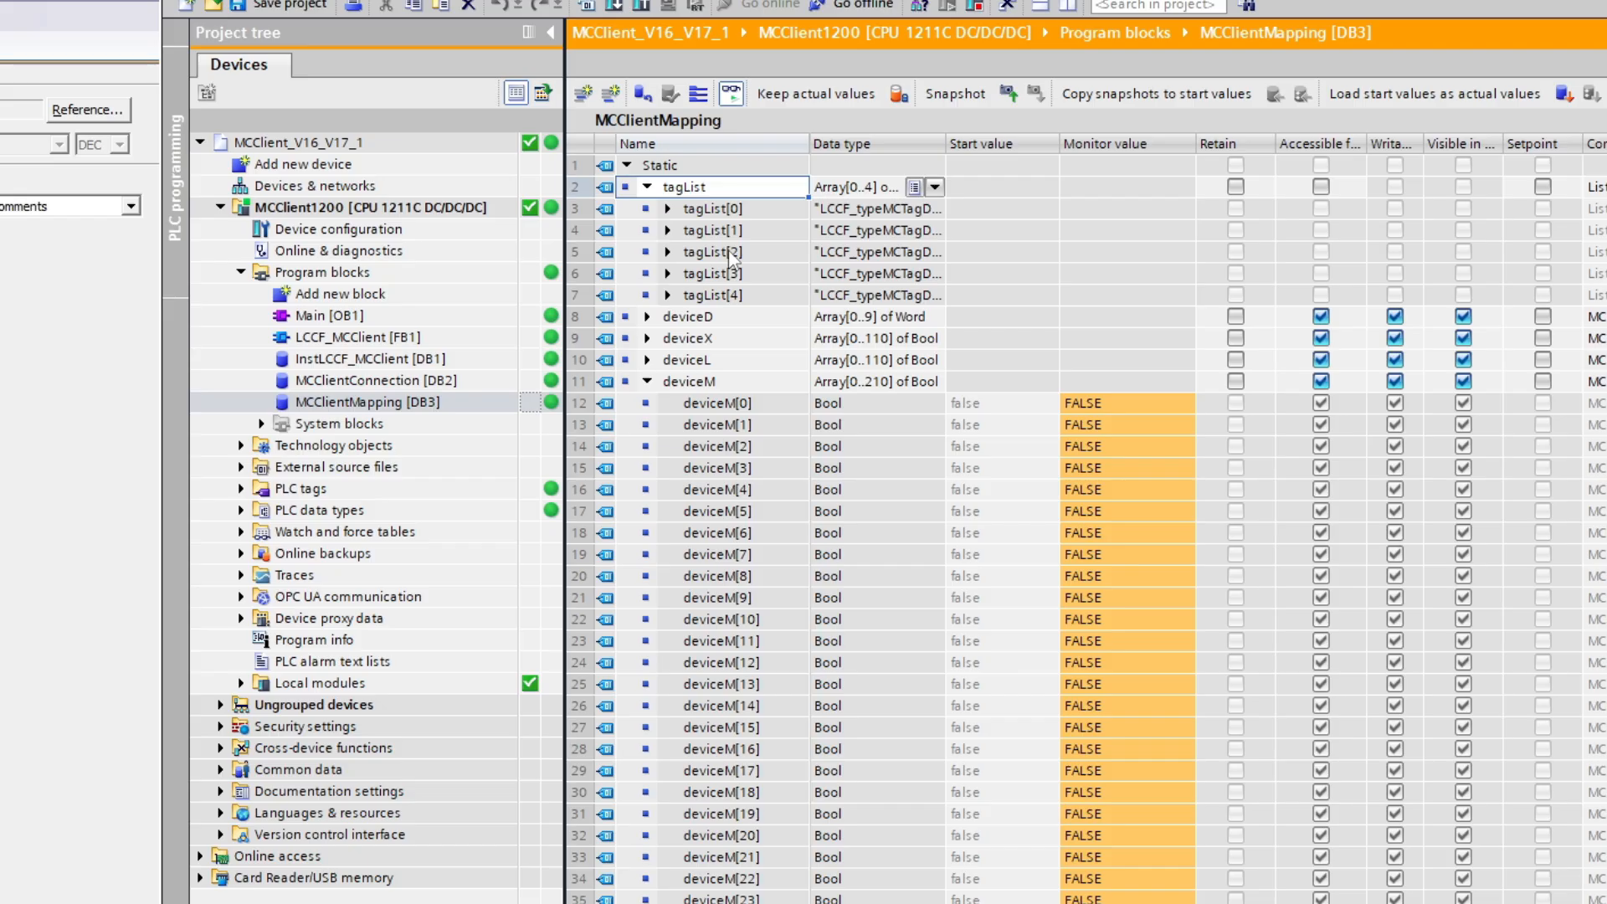
{"action": "left_click", "coordinate": [667, 209]}
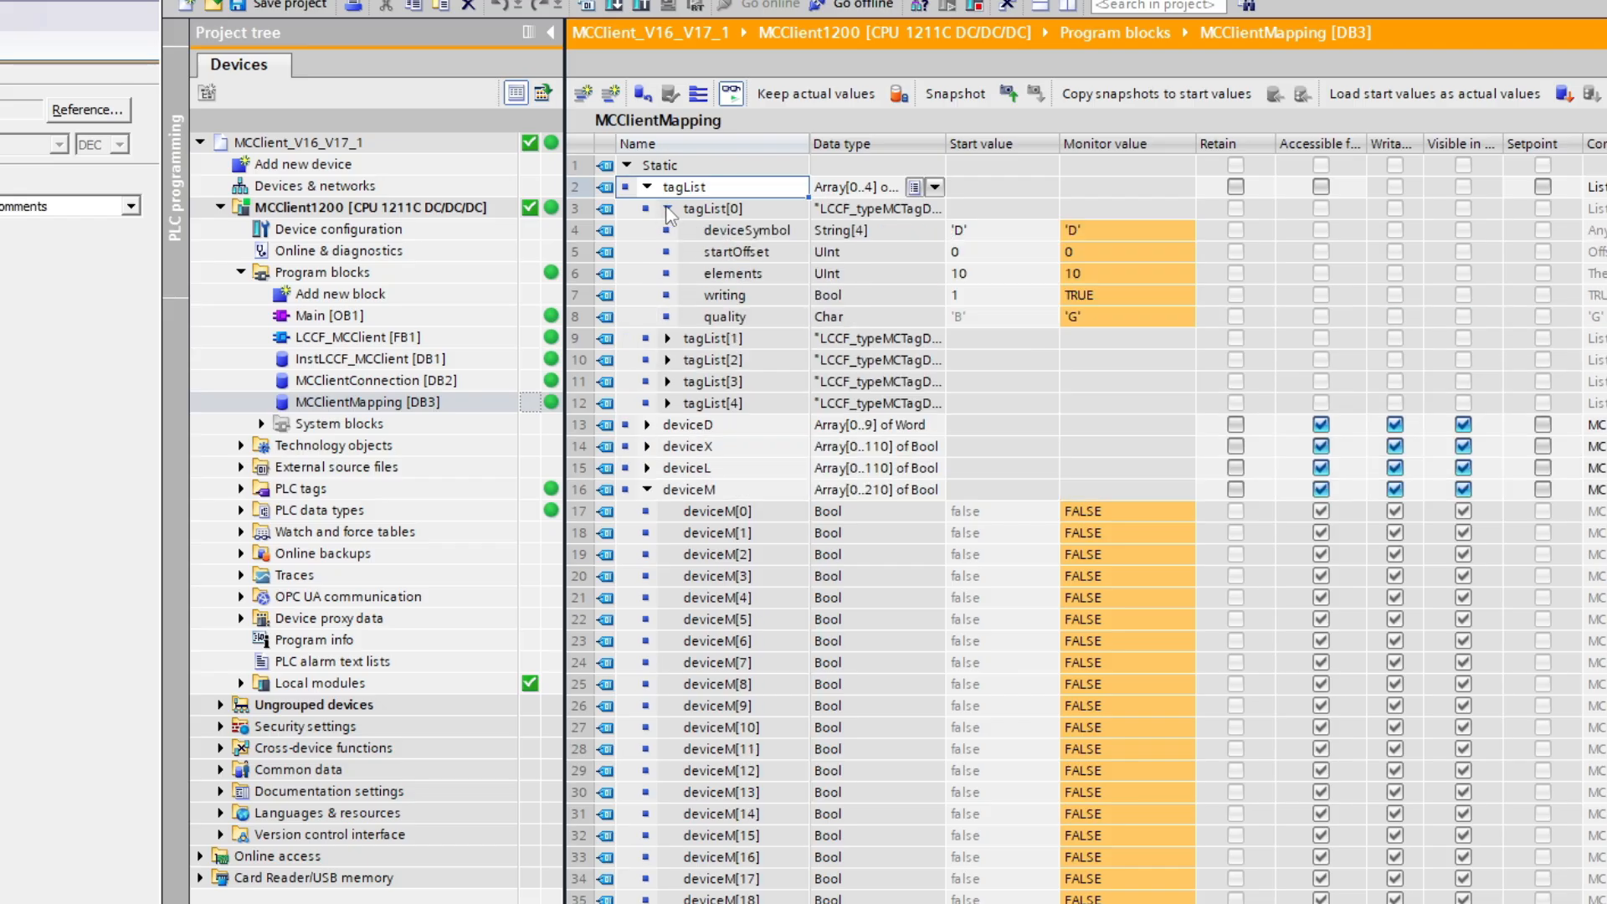
{"action": "left_click", "coordinate": [667, 208]}
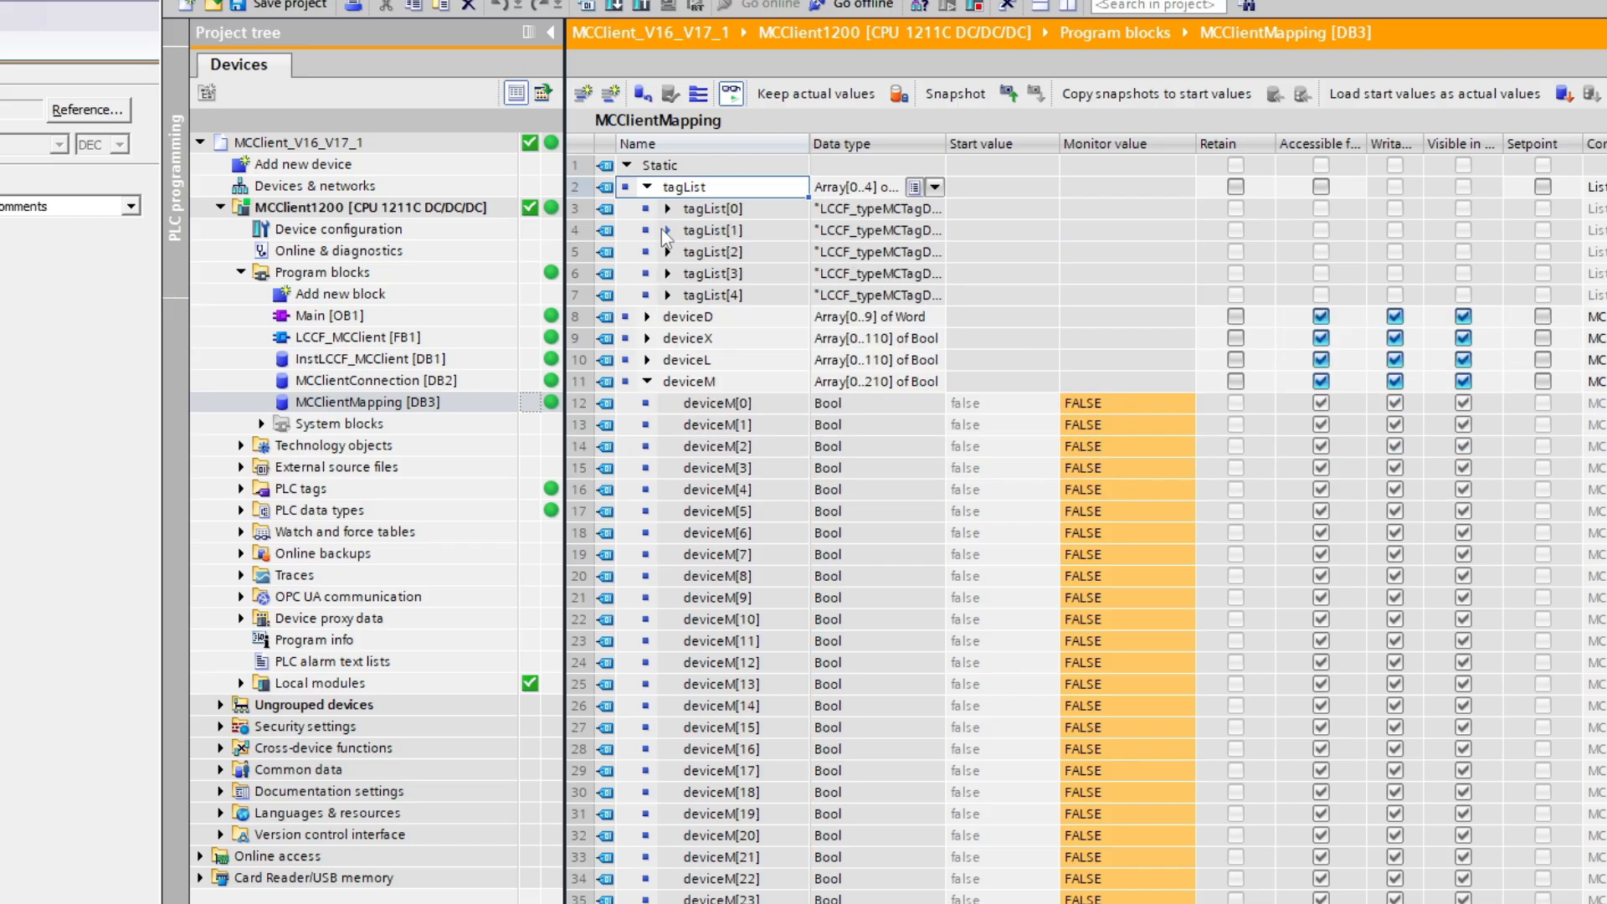
{"action": "left_click", "coordinate": [667, 230]}
{"action": "left_click", "coordinate": [668, 230]}
{"action": "left_click", "coordinate": [668, 252]}
{"action": "left_click", "coordinate": [668, 252]}
{"action": "left_click", "coordinate": [667, 273]}
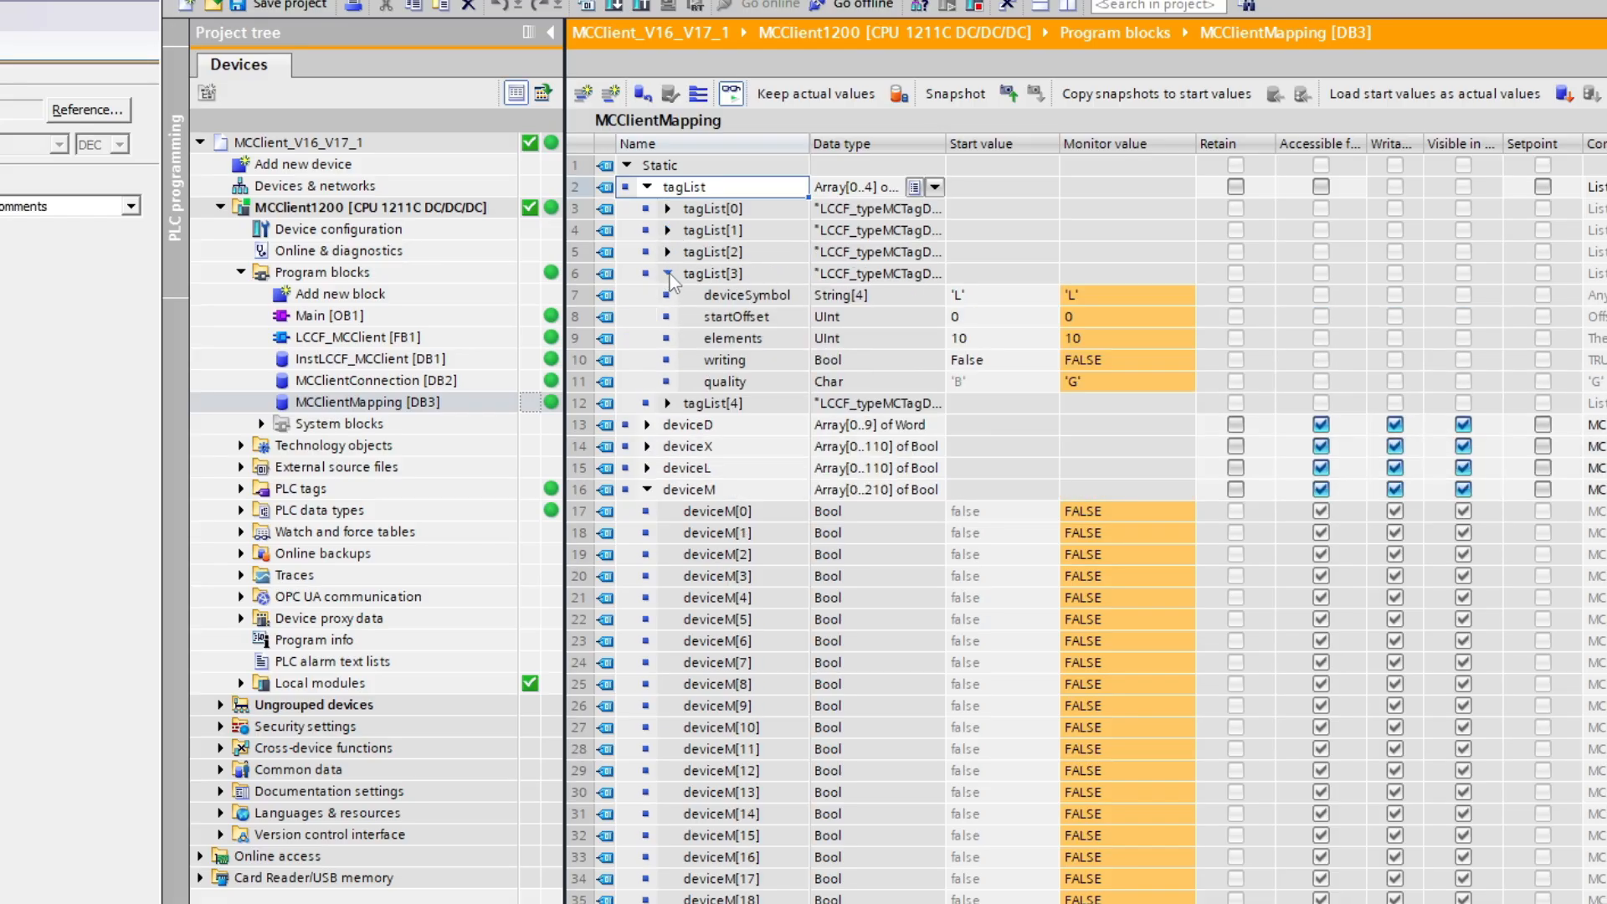
{"action": "left_click", "coordinate": [668, 274]}
{"action": "left_click", "coordinate": [667, 295]}
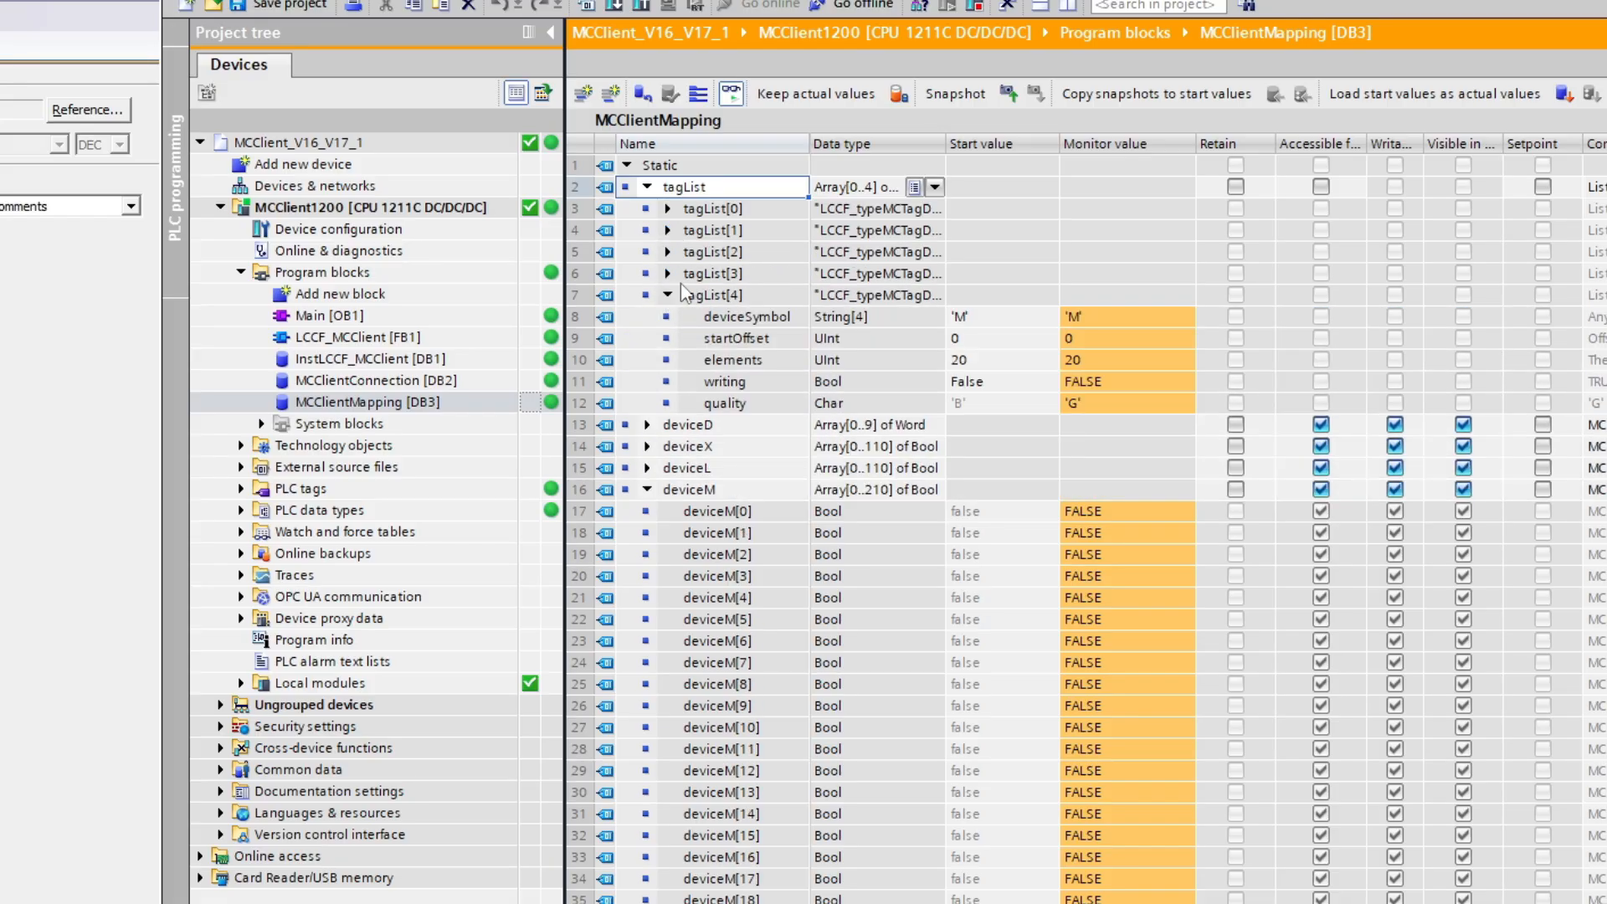
Widen the MCClientMapping editor, then switch to GX Works2 and resize its window to sit beside the data block.
{"action": "left_click_drag", "start_coordinate": [565, 316], "coordinate": [334, 315]}
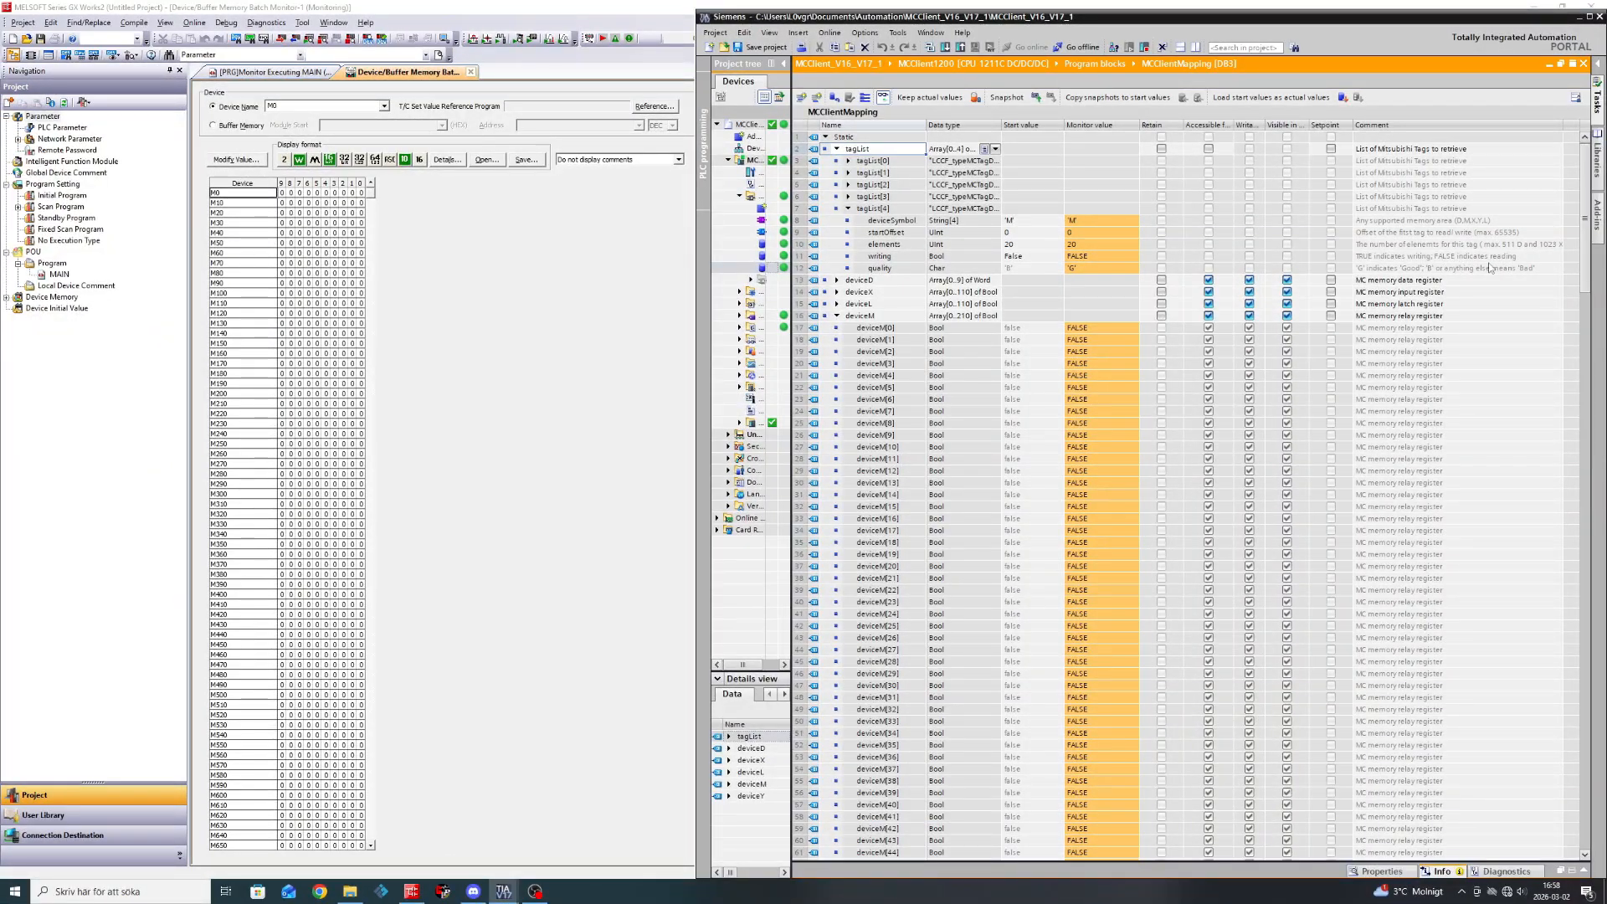
{"action": "left_click", "coordinate": [603, 320]}
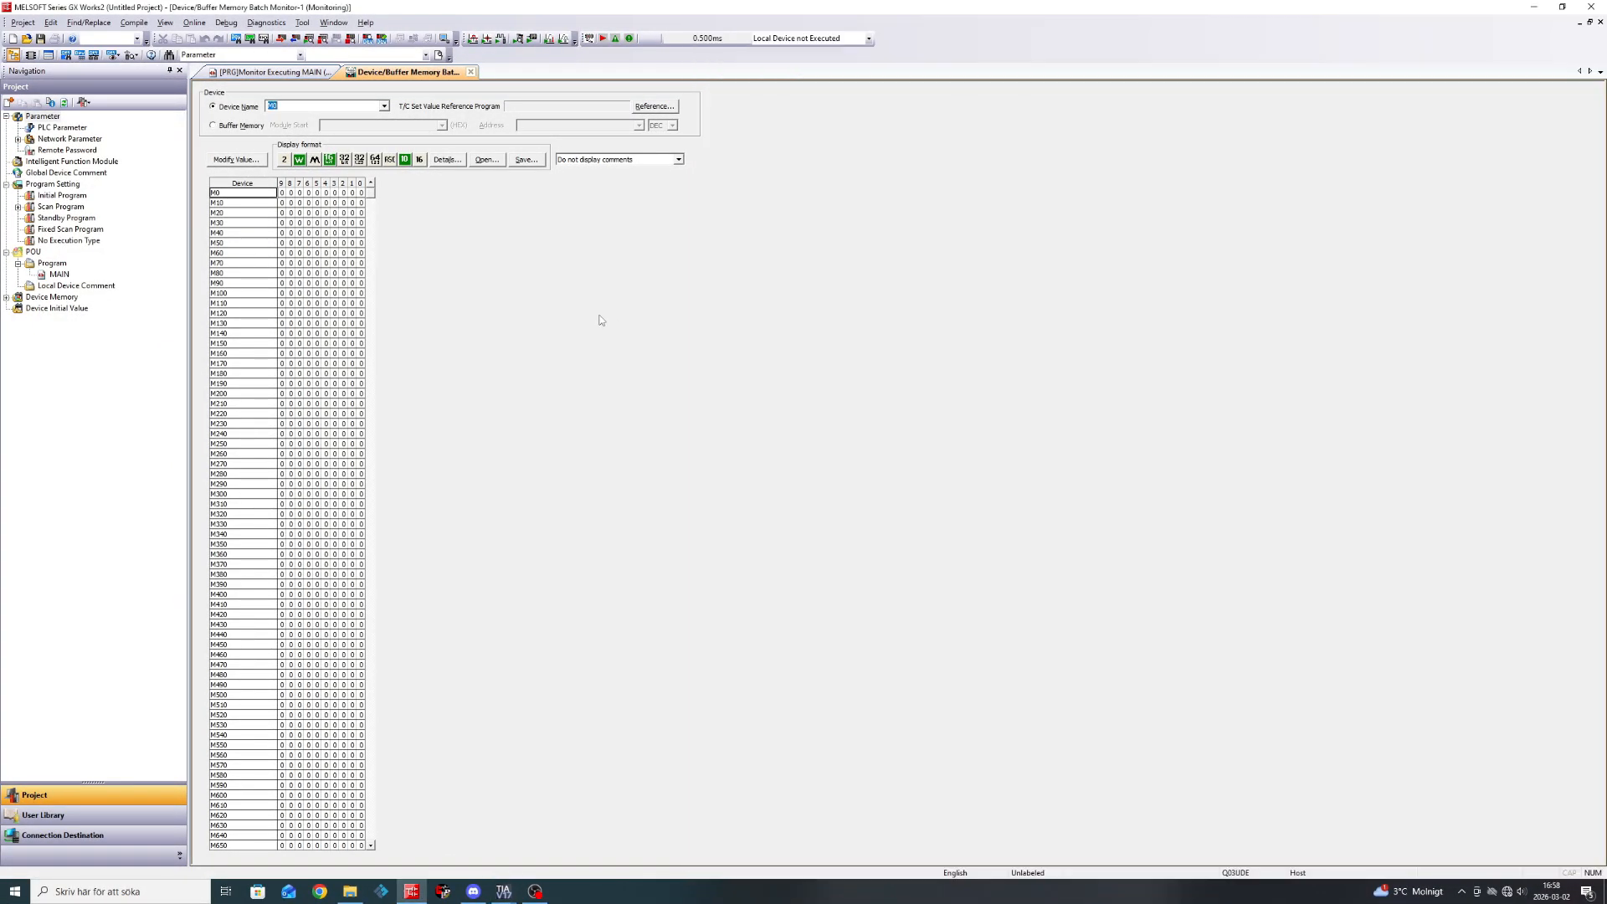
{"action": "left_click", "coordinate": [1562, 15]}
{"action": "left_click_drag", "start_coordinate": [811, 22], "coordinate": [561, 14]}
{"action": "left_click_drag", "start_coordinate": [602, 660], "coordinate": [601, 885]}
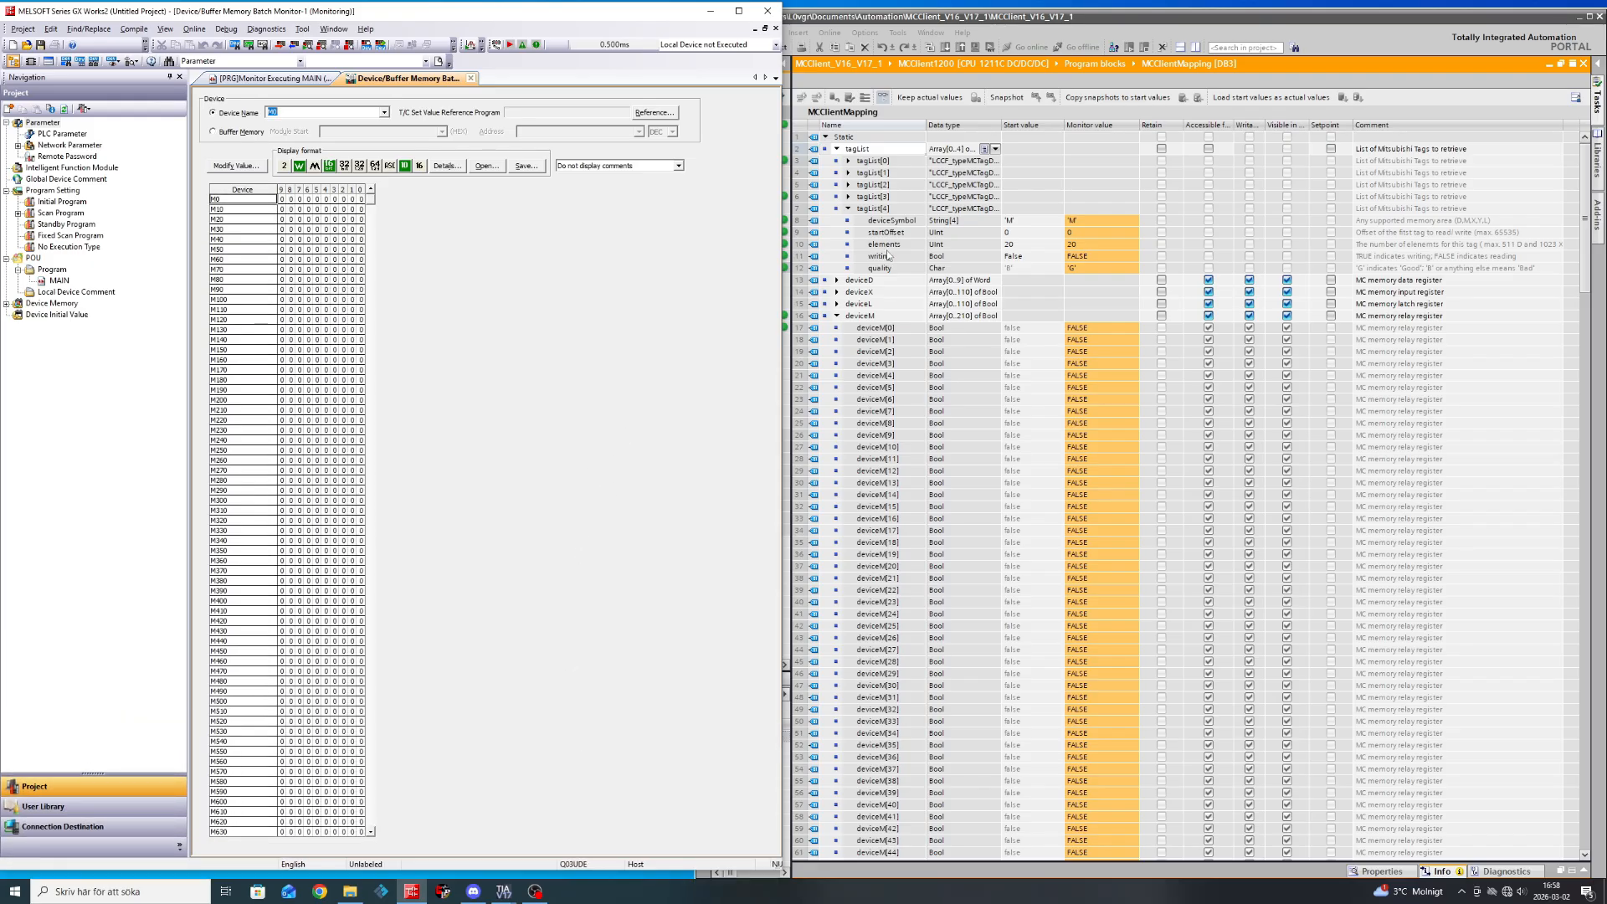
Modify the bit devices M5, M15 and M10 in the batch monitor to ON.
{"action": "left_click", "coordinate": [316, 199]}
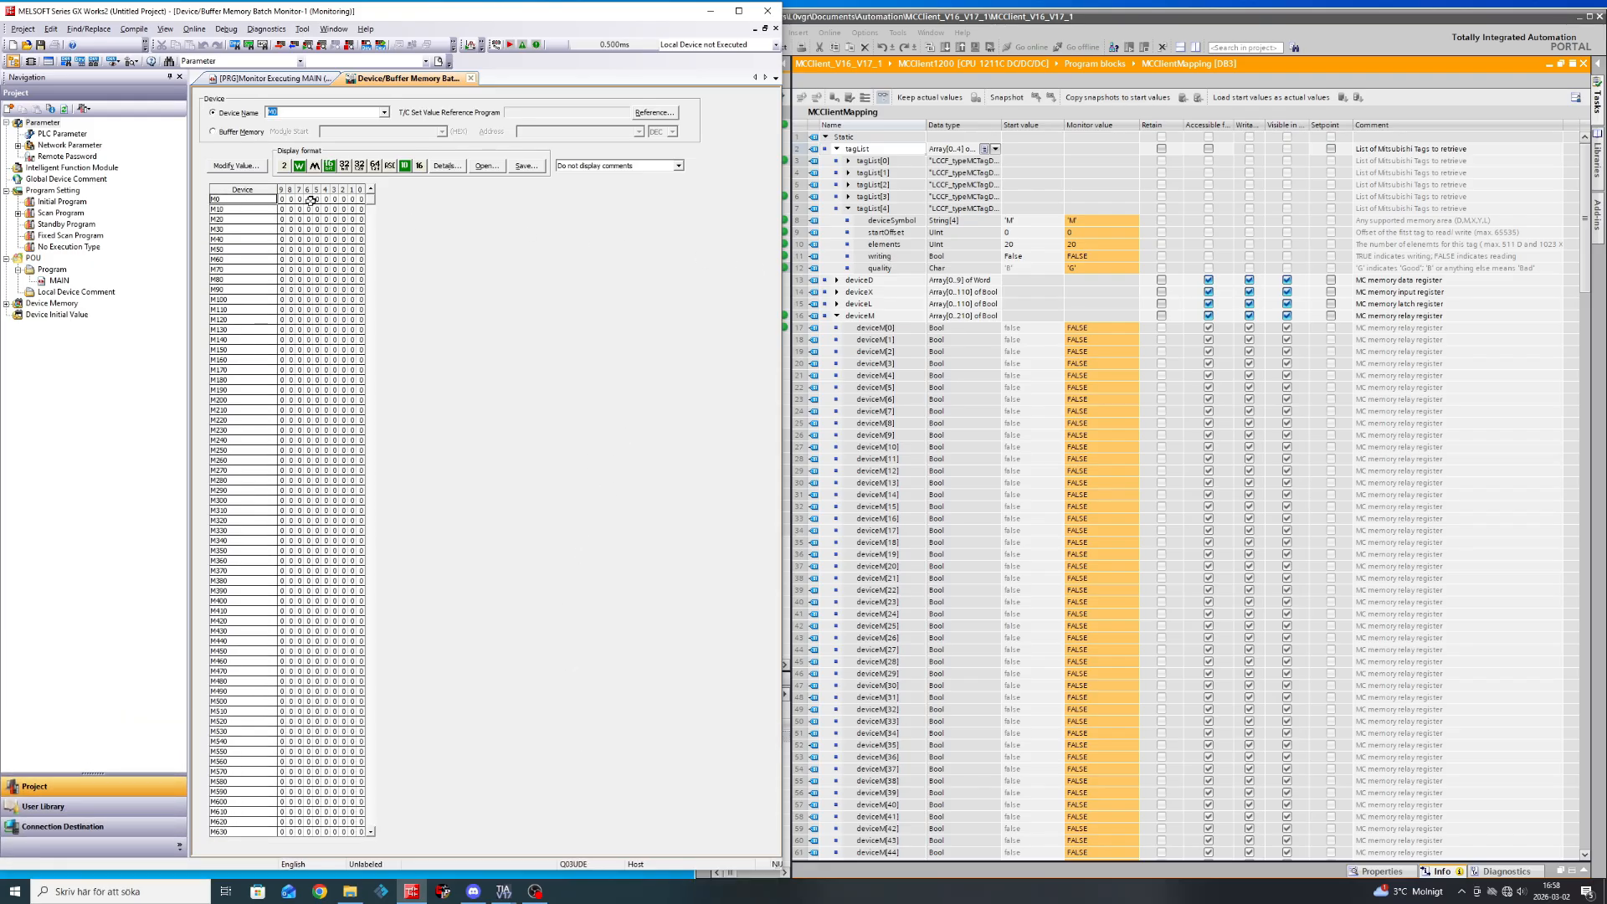
{"action": "left_click", "coordinate": [237, 166]}
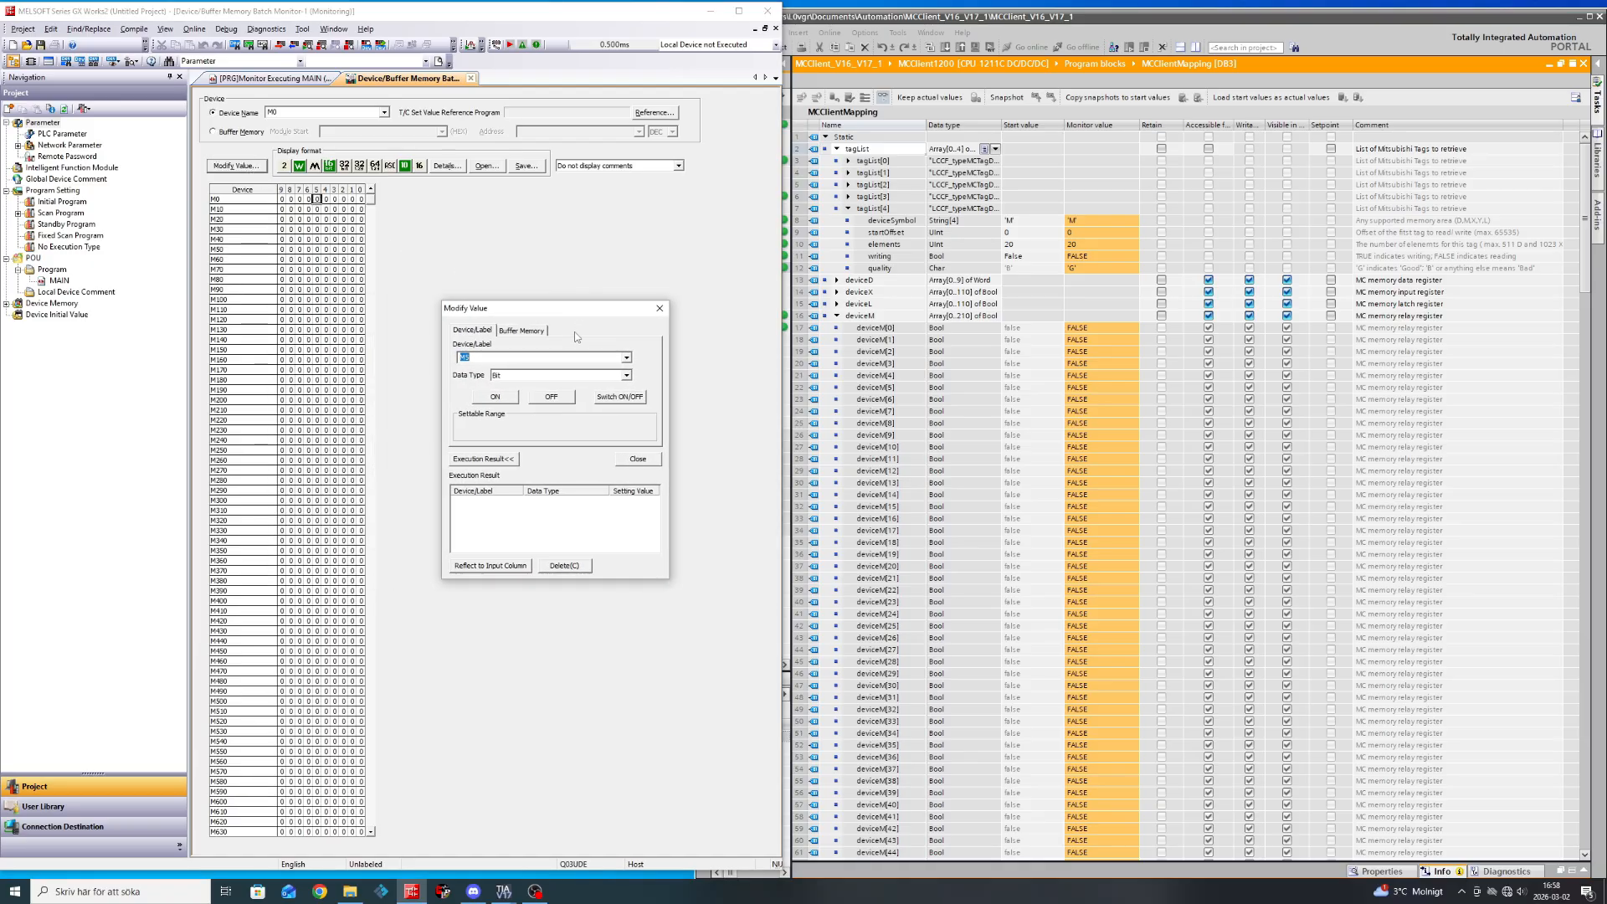
{"action": "left_click", "coordinate": [502, 397]}
{"action": "left_click", "coordinate": [534, 360]}
{"action": "left_click", "coordinate": [503, 395]}
{"action": "left_click", "coordinate": [507, 358]}
{"action": "left_click", "coordinate": [507, 359]}
{"action": "left_click", "coordinate": [513, 397]}
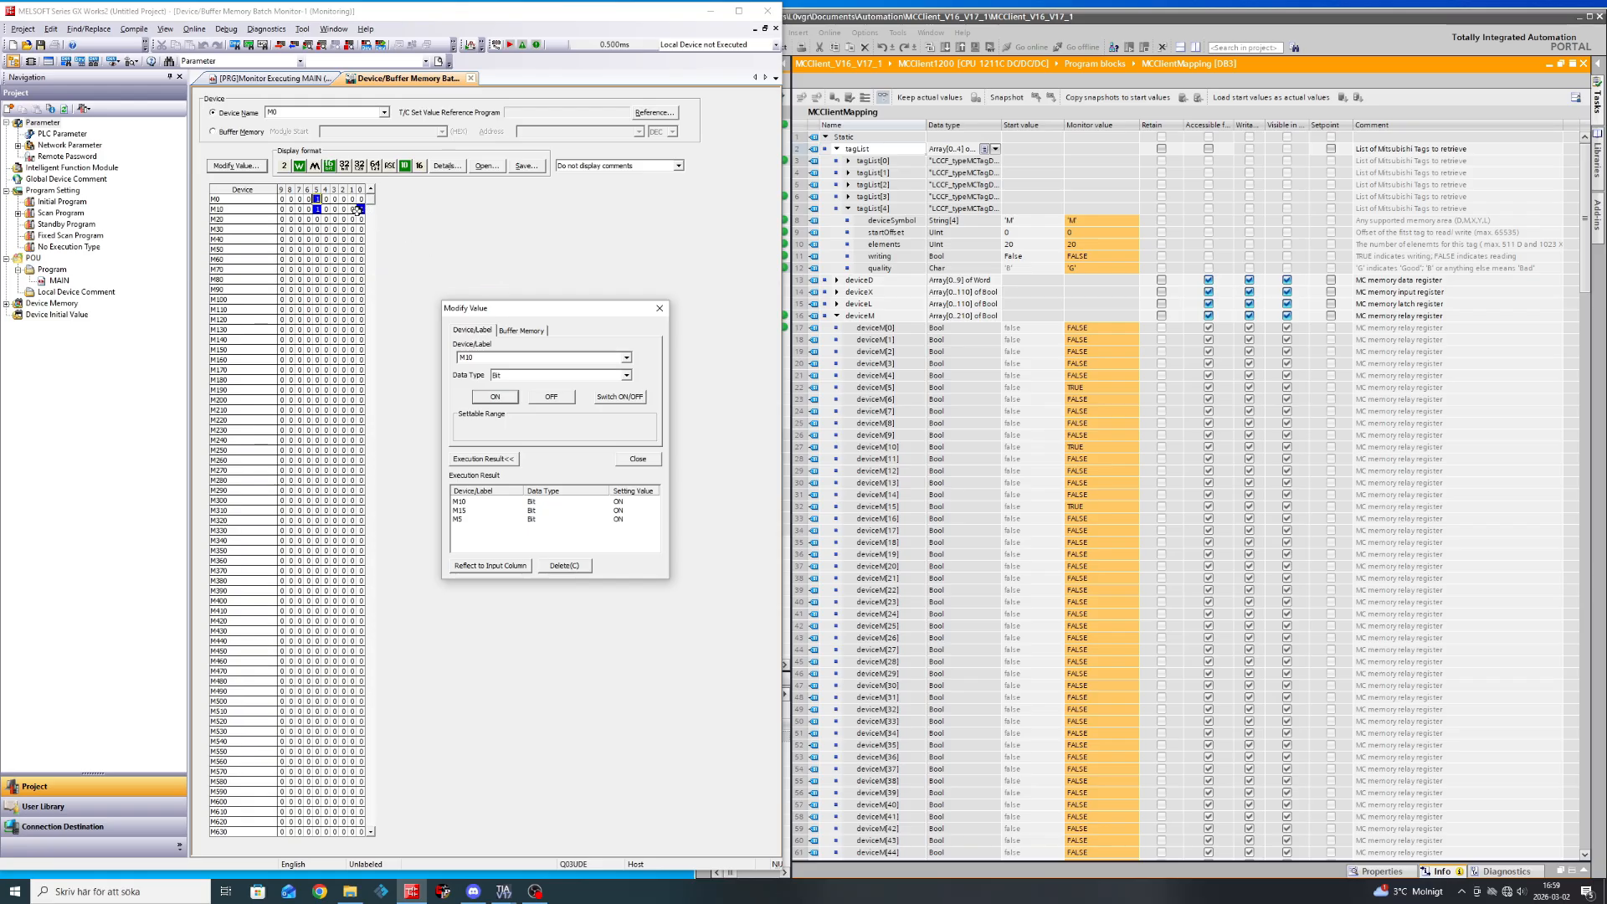
Check deviceM[10] in the TIA Portal mapping, then return to GX Works2 and narrow its window.
{"action": "left_click", "coordinate": [1049, 448]}
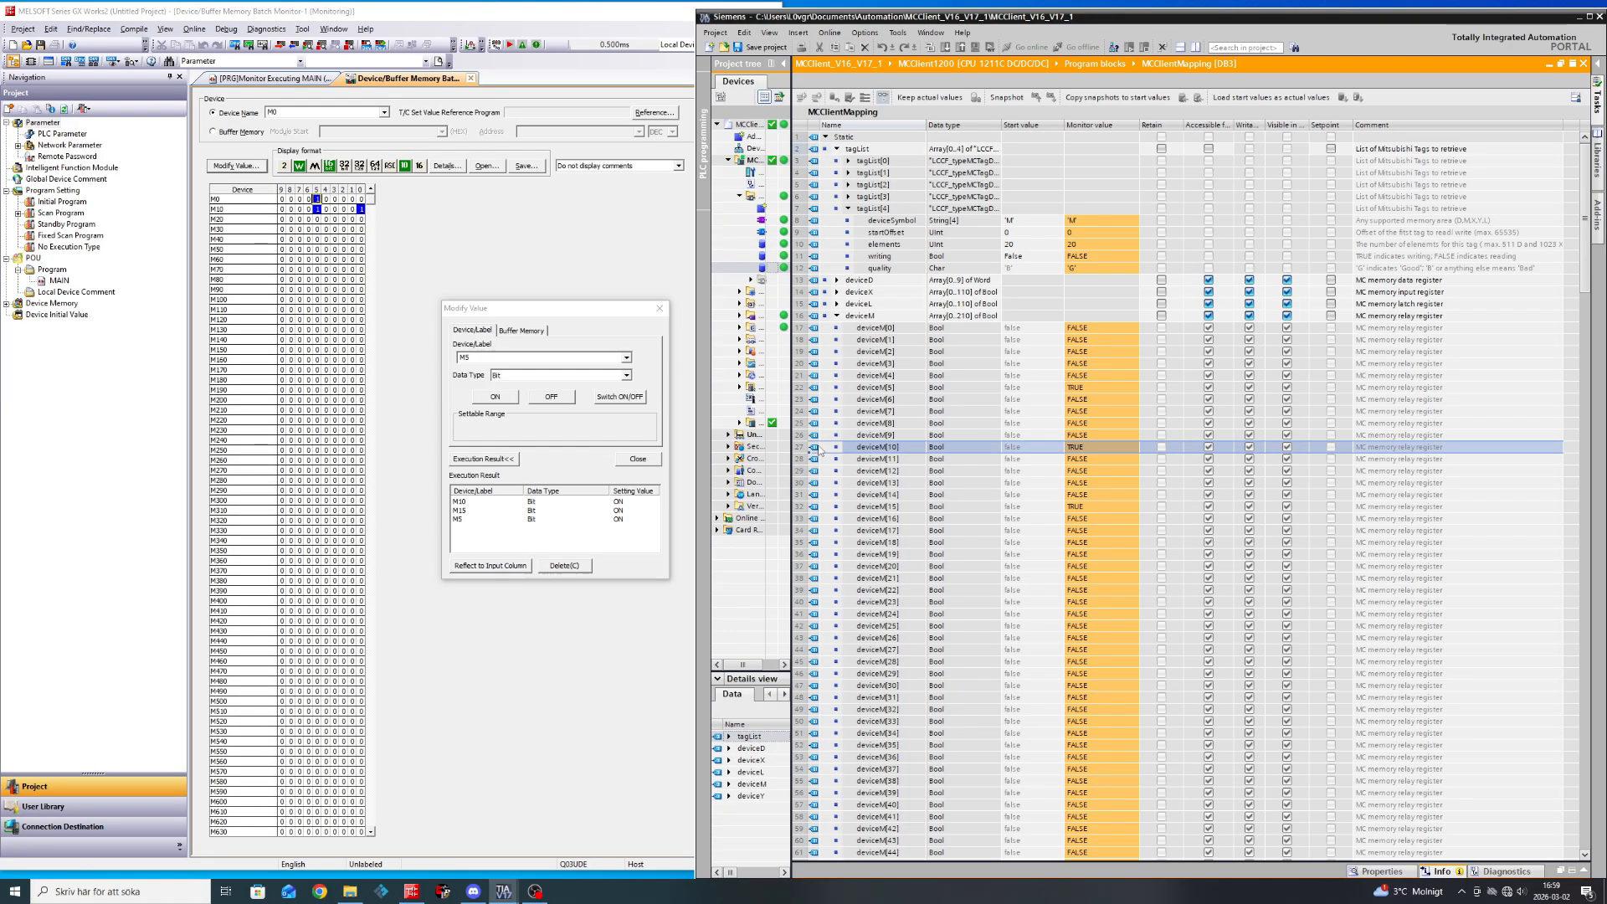
{"action": "left_click", "coordinate": [571, 257]}
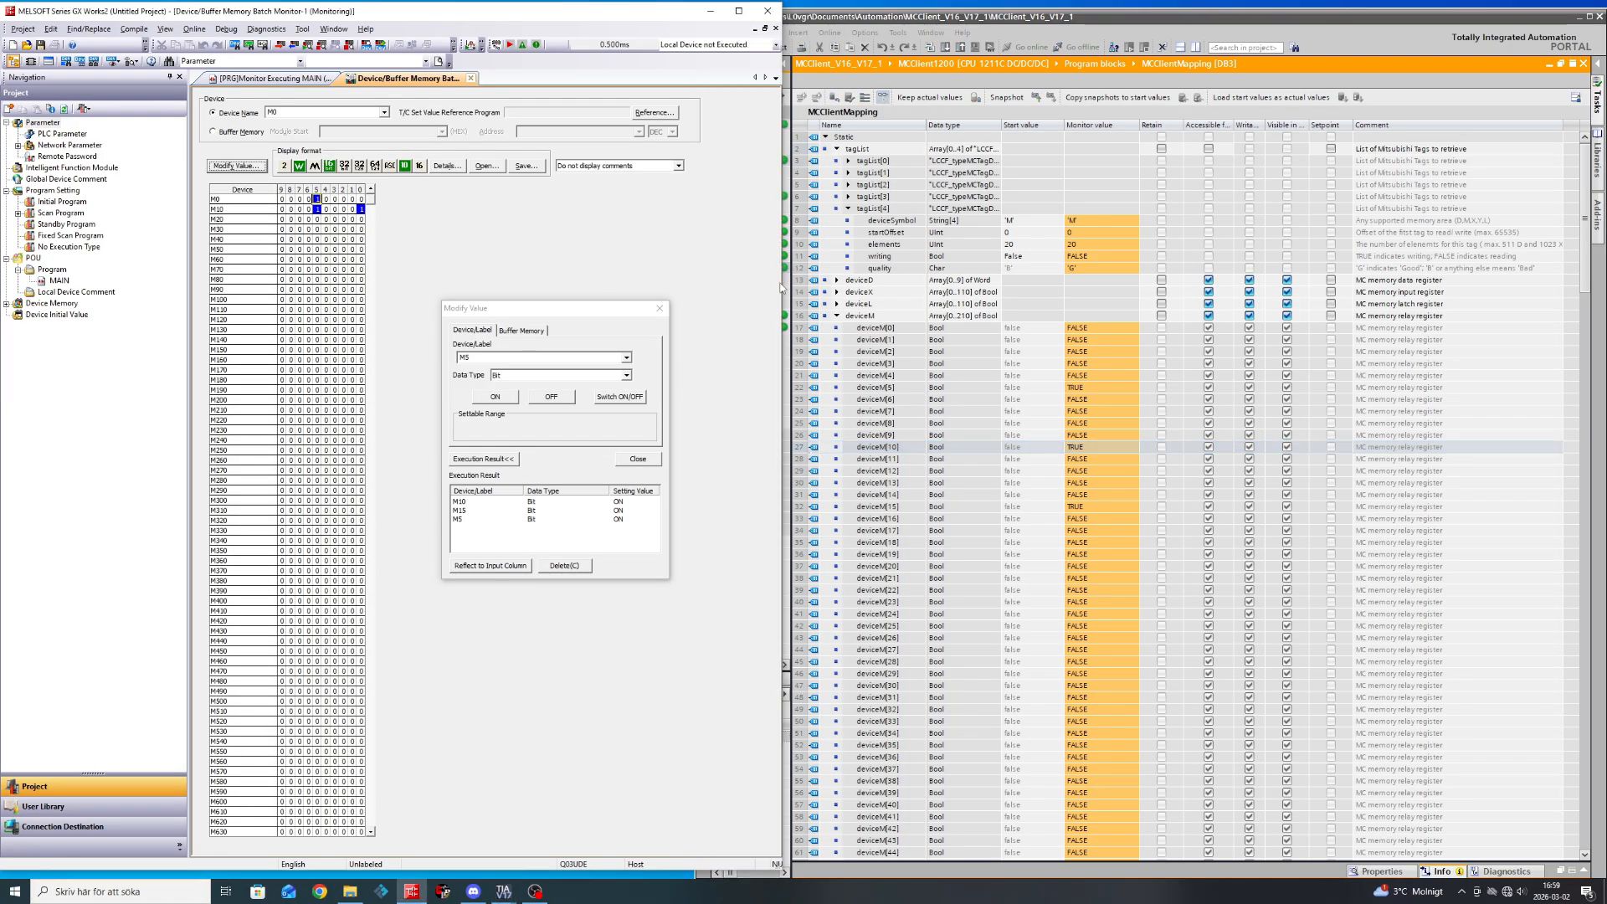
{"action": "left_click_drag", "start_coordinate": [781, 281], "coordinate": [709, 276]}
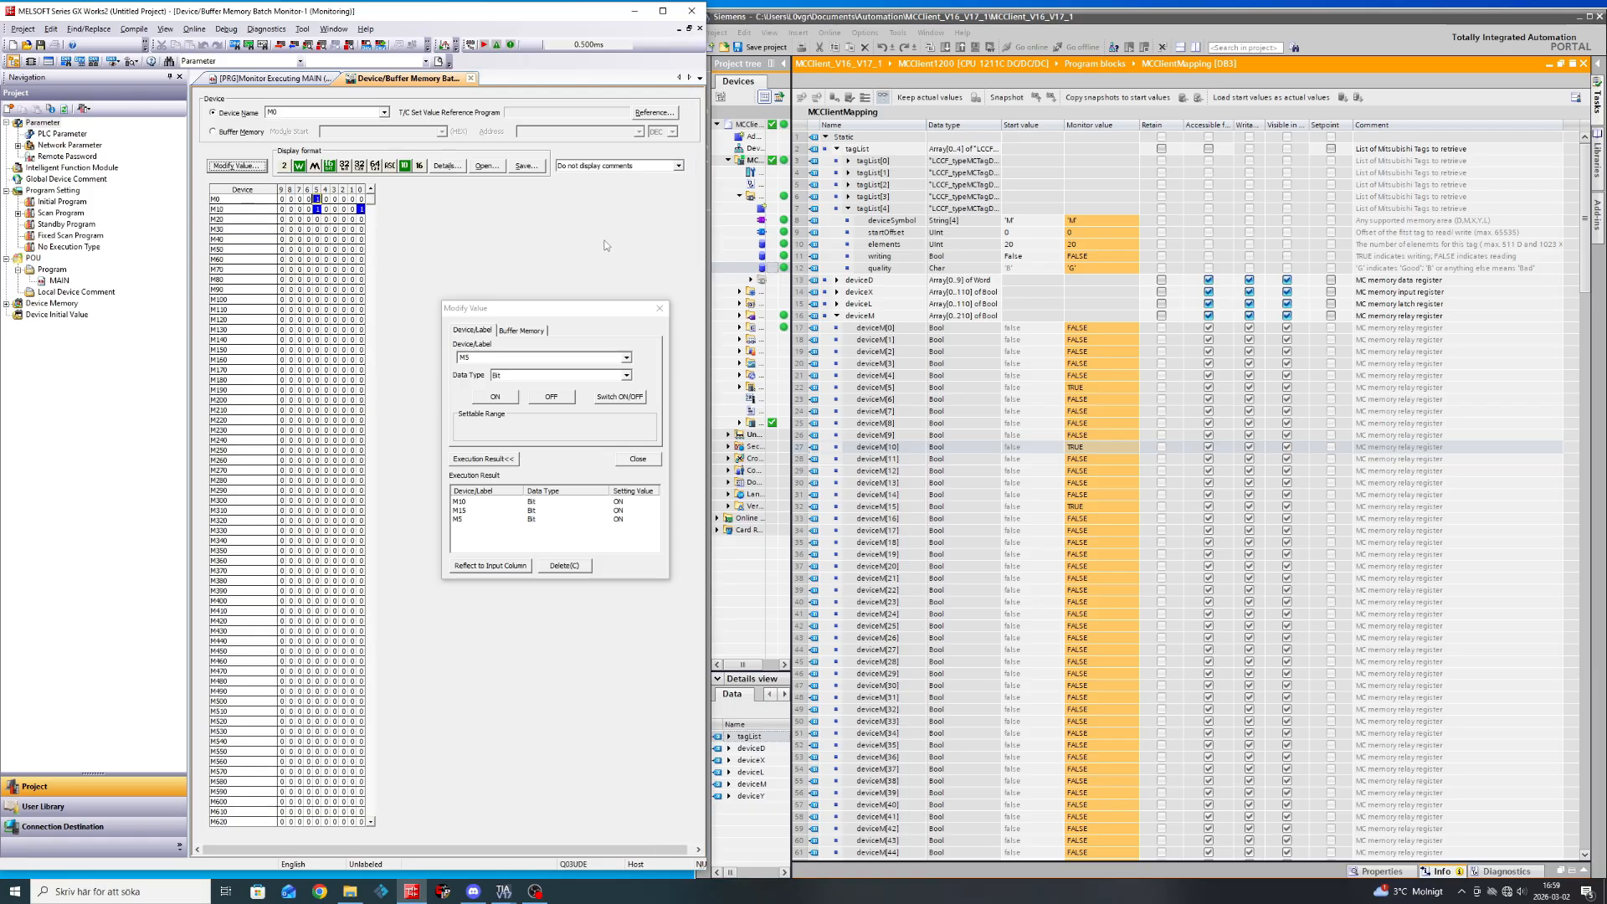
Modify the bit devices M5, M10 and M15 back to OFF.
{"action": "left_click", "coordinate": [553, 394]}
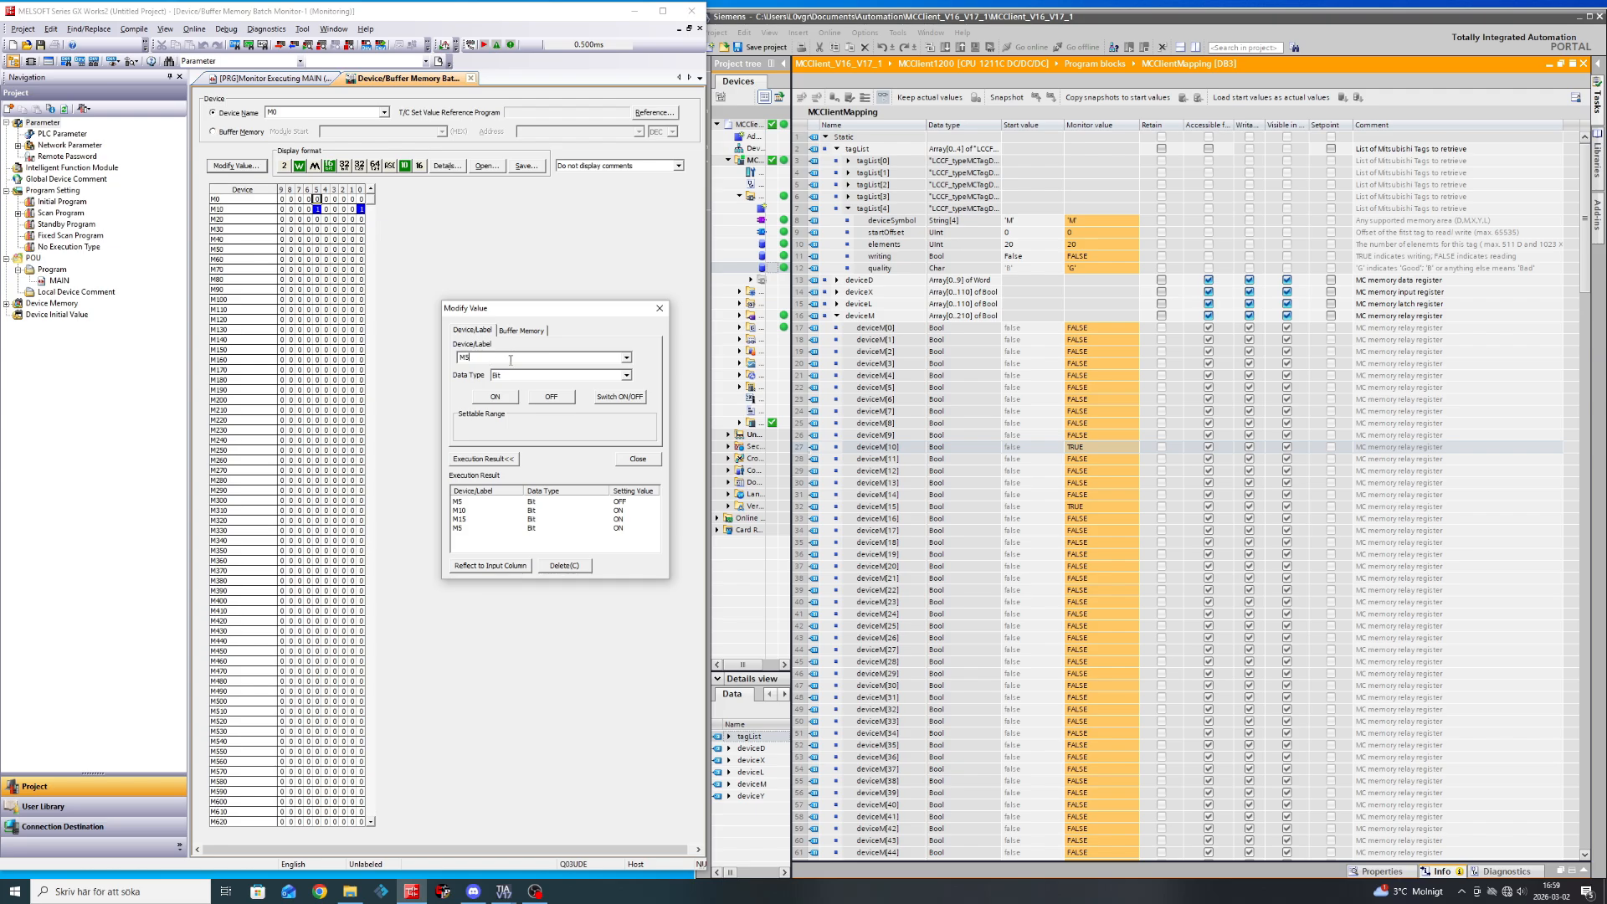
{"action": "left_click", "coordinate": [563, 399]}
{"action": "left_click", "coordinate": [506, 358]}
{"action": "type", "text": "5"}
{"action": "left_click", "coordinate": [550, 397]}
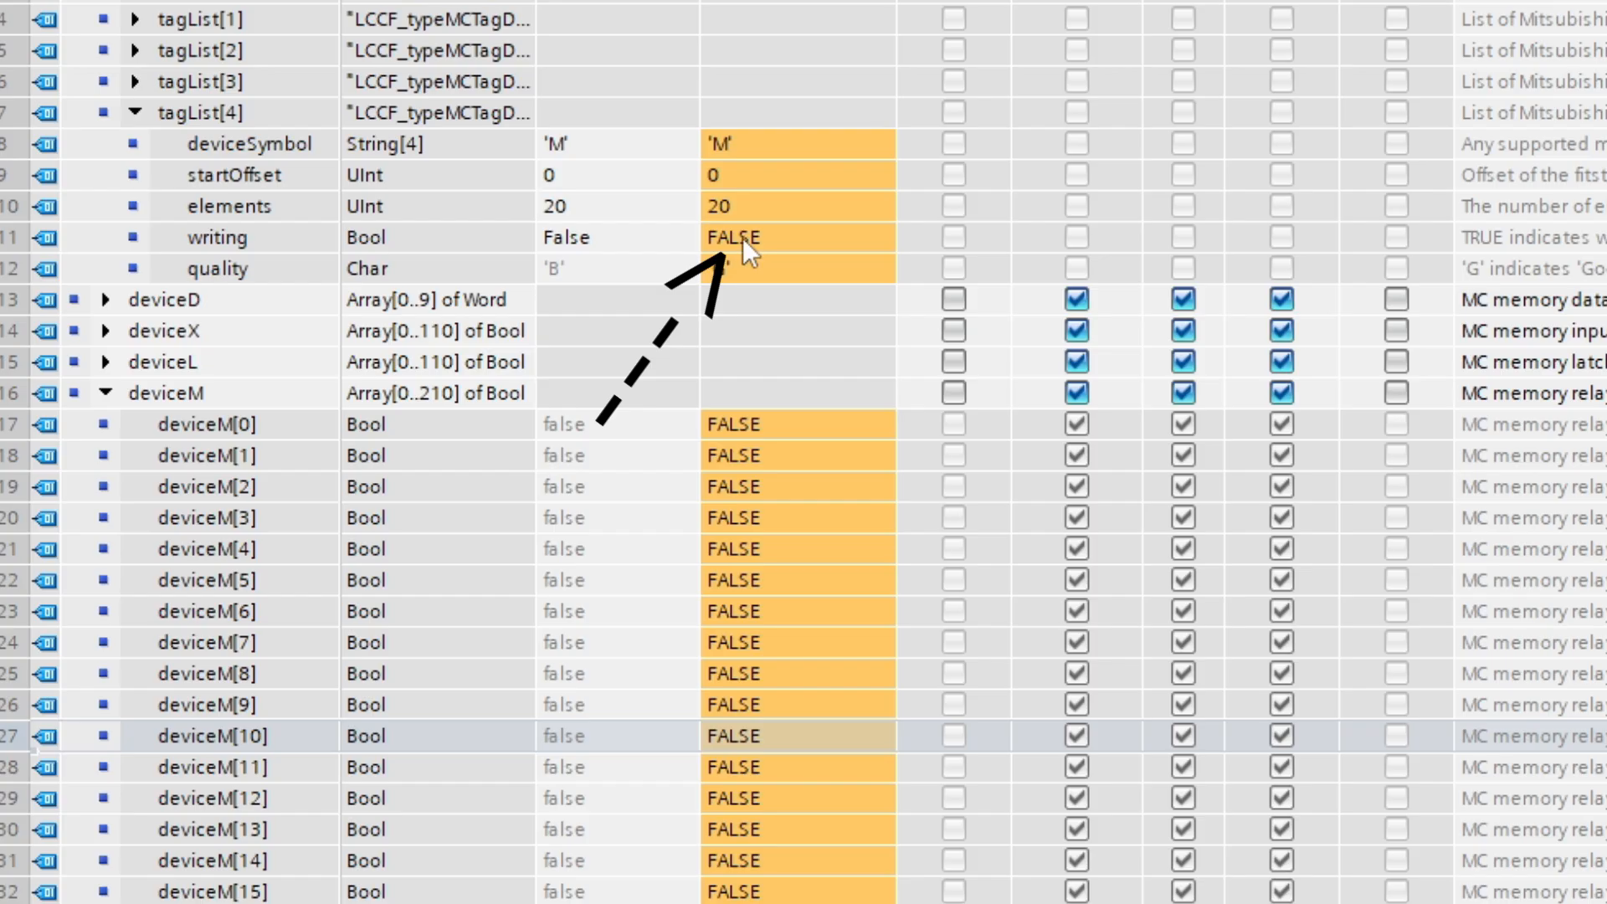
Toggle the writing flag of tagList[4] to TRUE and set deviceM[2] and deviceM[5] to TRUE in the mapping.
{"action": "double_click", "coordinate": [742, 238]}
{"action": "left_click", "coordinate": [1023, 871]}
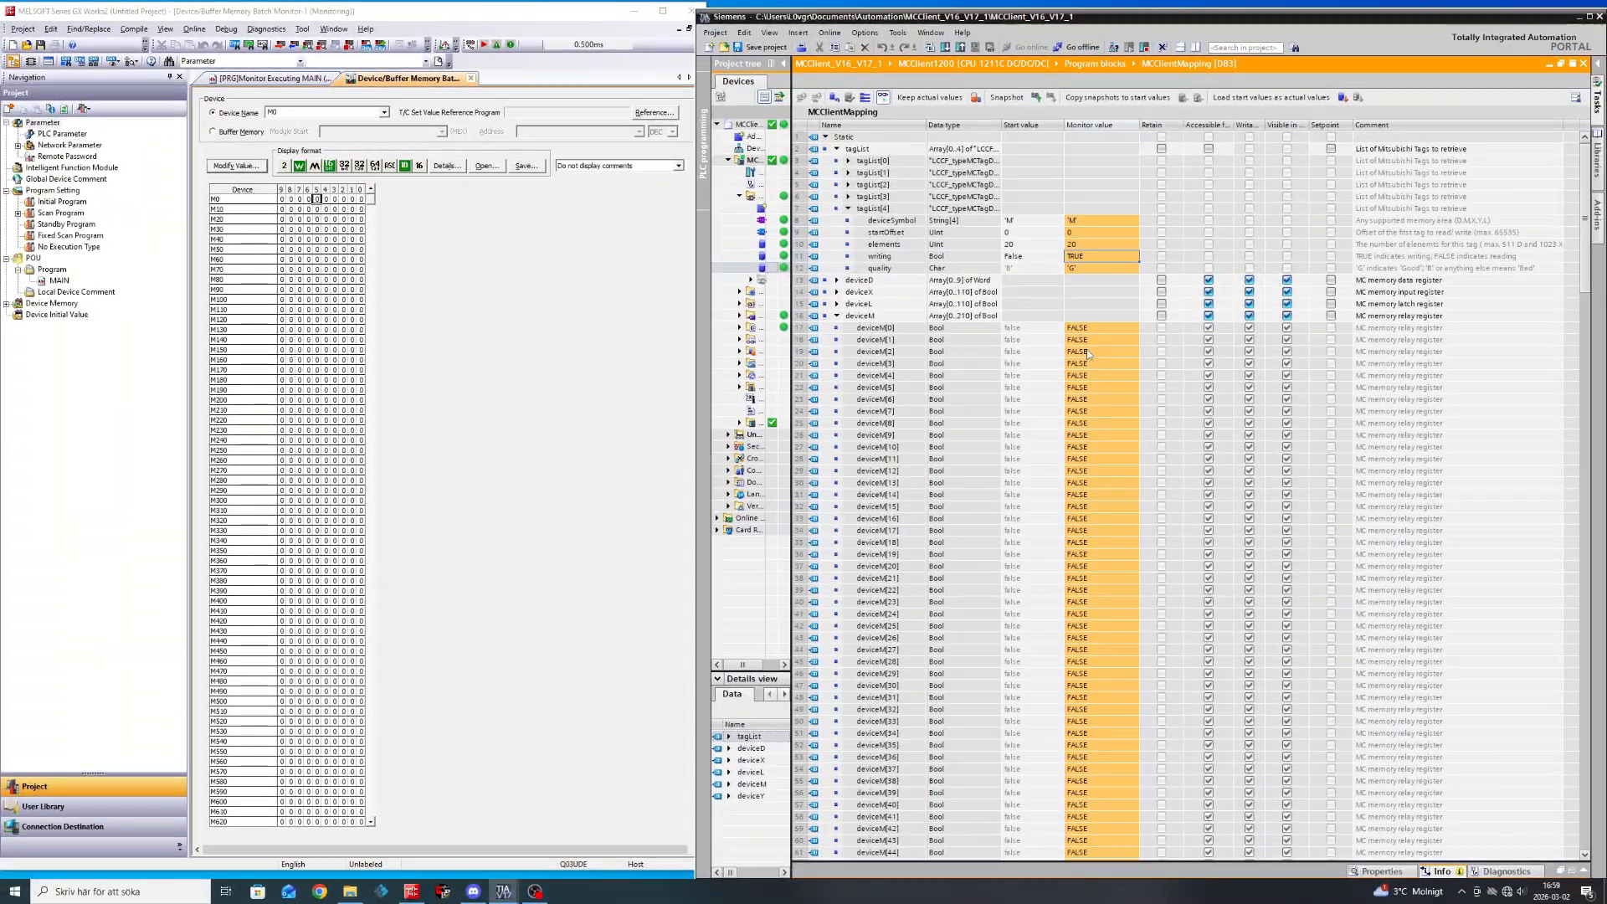
{"action": "double_click", "coordinate": [1089, 352]}
{"action": "left_click", "coordinate": [1183, 503]}
{"action": "double_click", "coordinate": [1088, 387]}
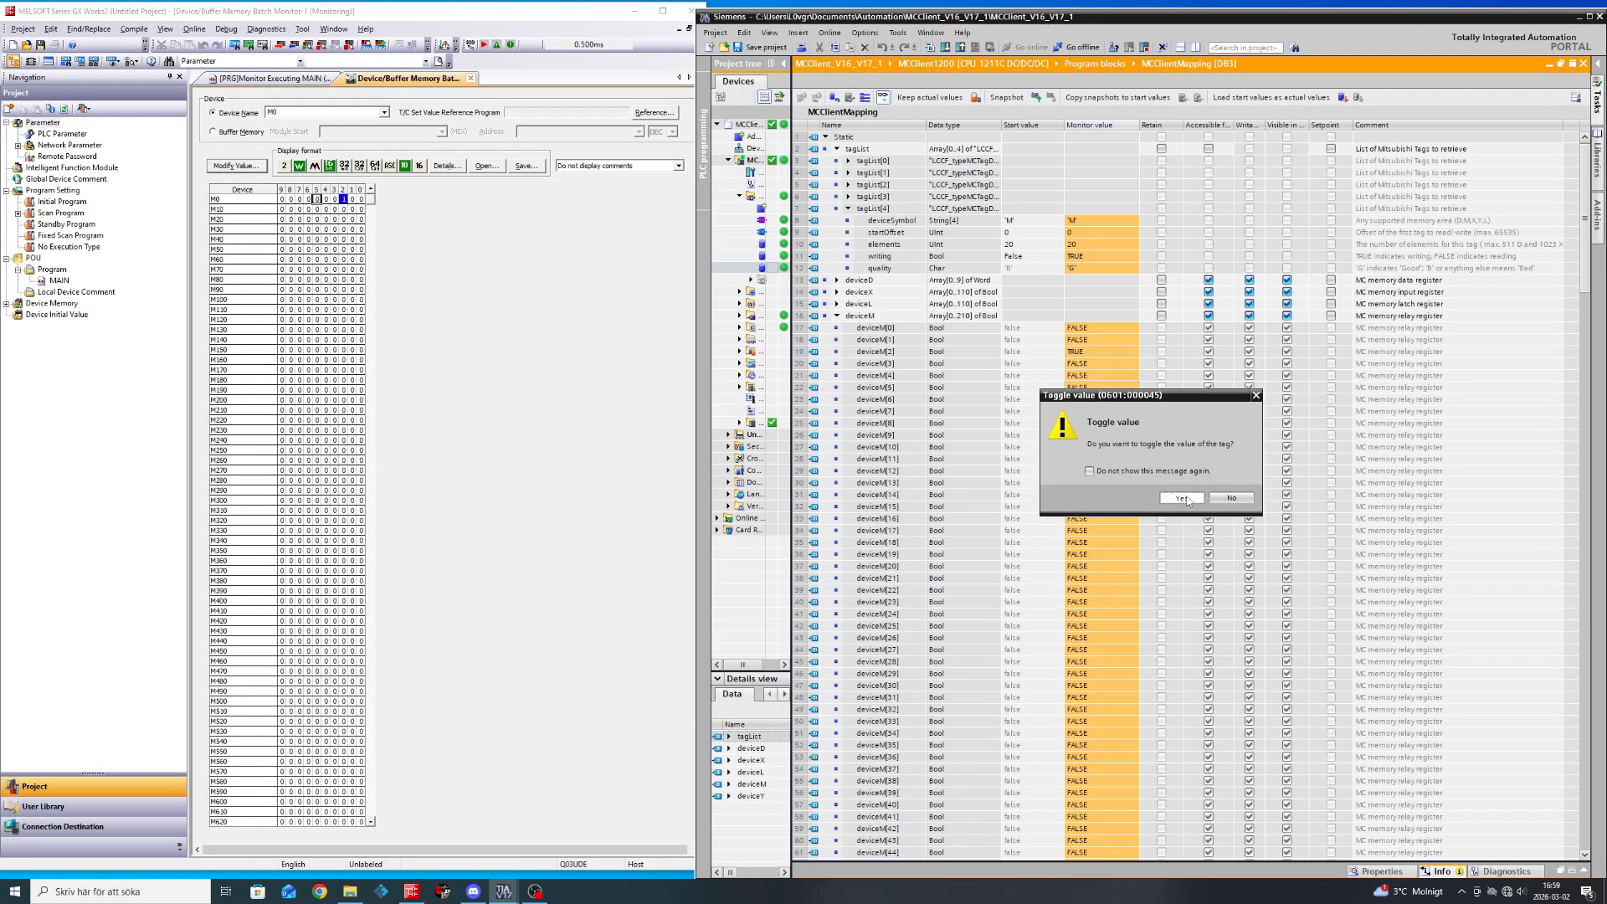
{"action": "left_click", "coordinate": [1183, 499]}
Toggle the monitor values of deviceM[3], deviceM[8] and deviceM[14] to TRUE.
{"action": "double_click", "coordinate": [1089, 366]}
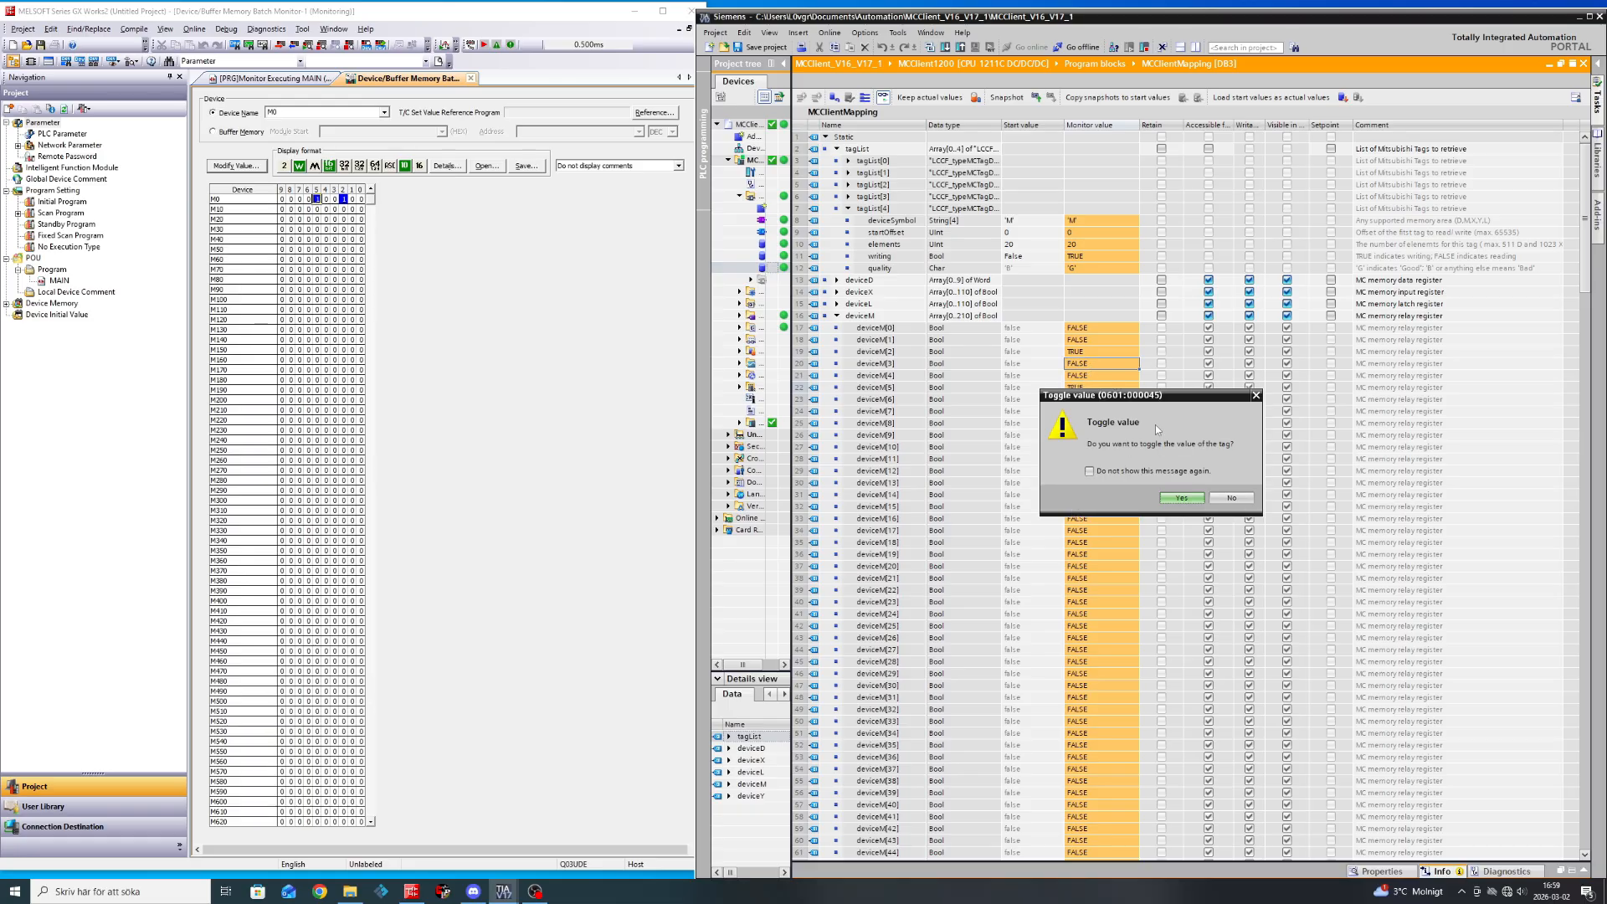
{"action": "left_click", "coordinate": [1183, 499]}
{"action": "left_click", "coordinate": [1086, 425]}
{"action": "double_click", "coordinate": [1087, 427]}
{"action": "left_click", "coordinate": [1176, 499]}
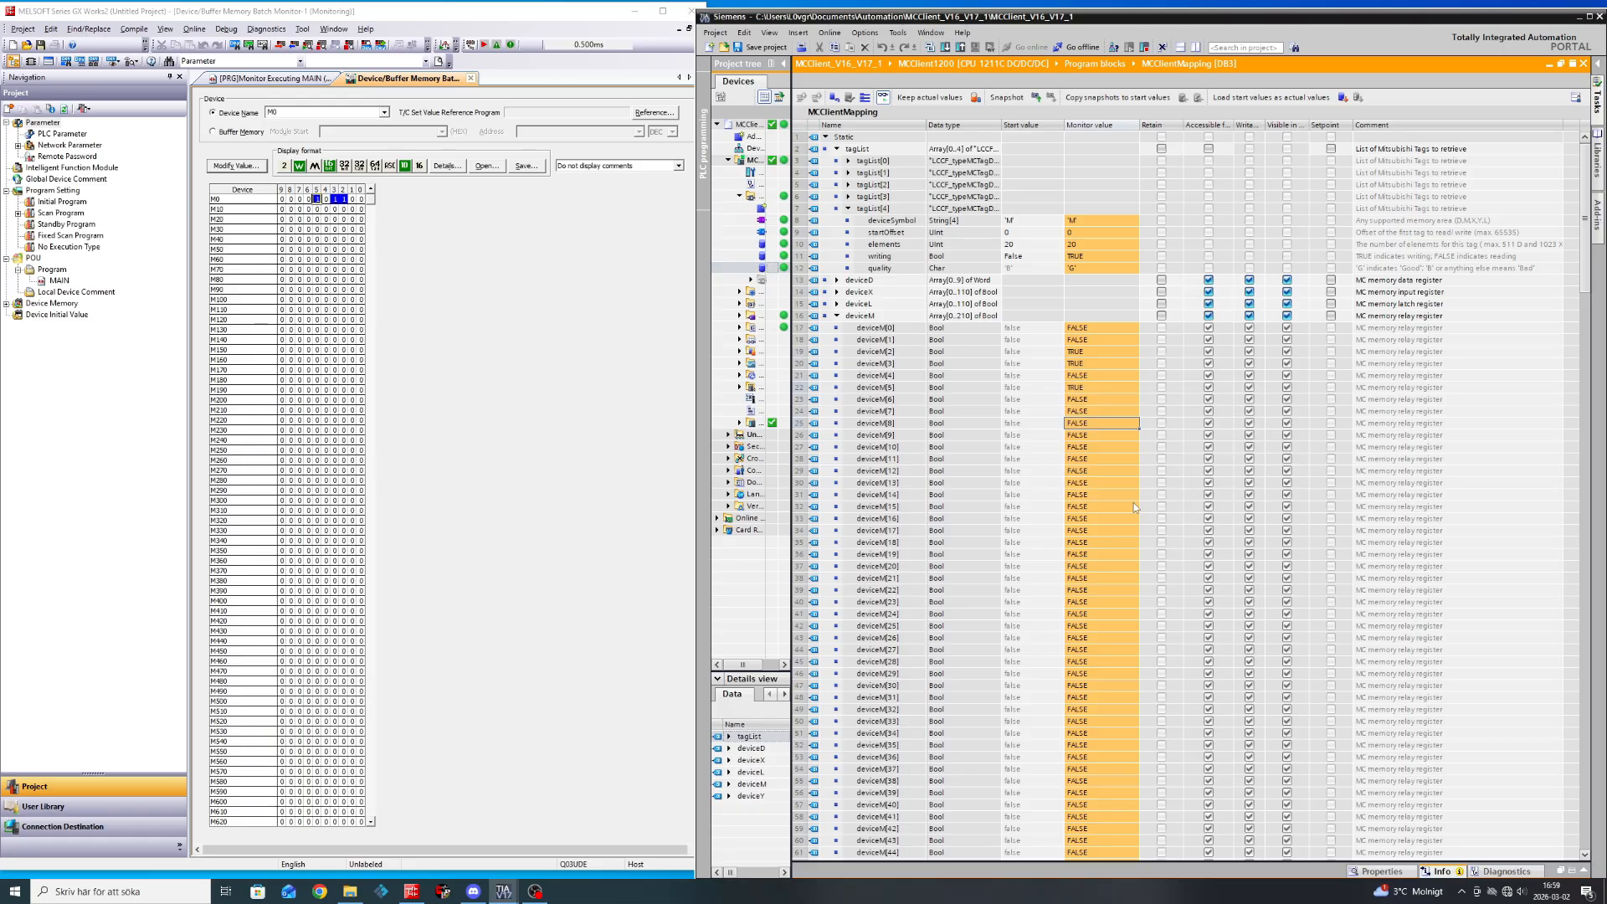
{"action": "double_click", "coordinate": [1102, 500]}
{"action": "left_click", "coordinate": [1164, 497]}
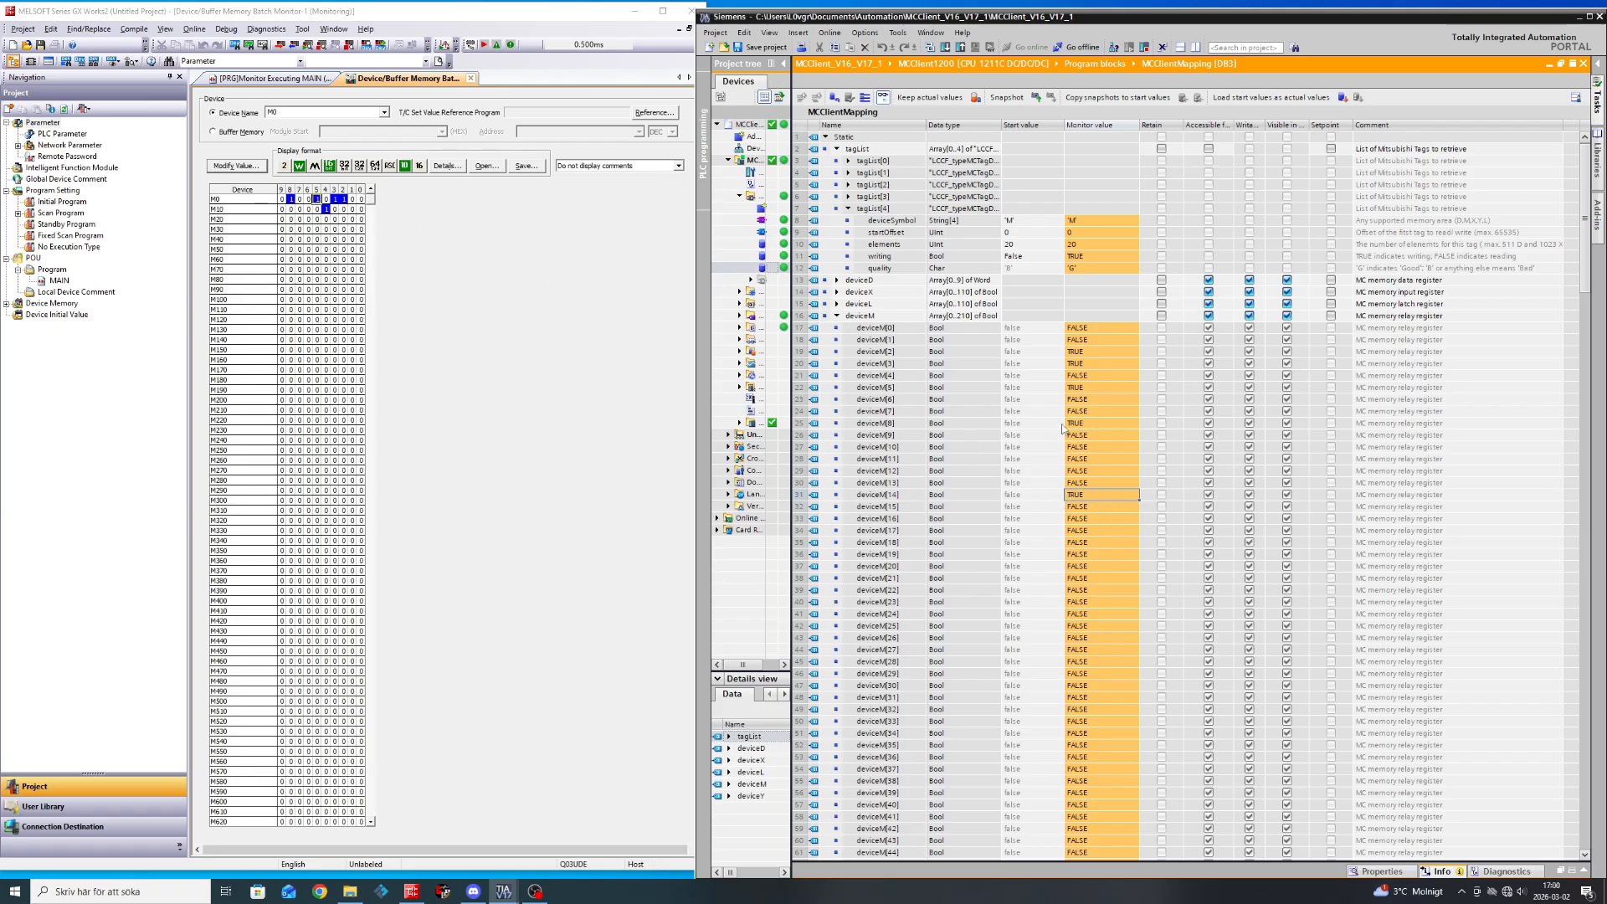
Toggle deviceM[2], deviceM[3], deviceM[5], deviceM[8] and deviceM[14] back to FALSE.
{"action": "double_click", "coordinate": [1081, 355]}
{"action": "left_click", "coordinate": [1188, 500]}
{"action": "double_click", "coordinate": [1081, 363]}
{"action": "left_click", "coordinate": [1184, 499]}
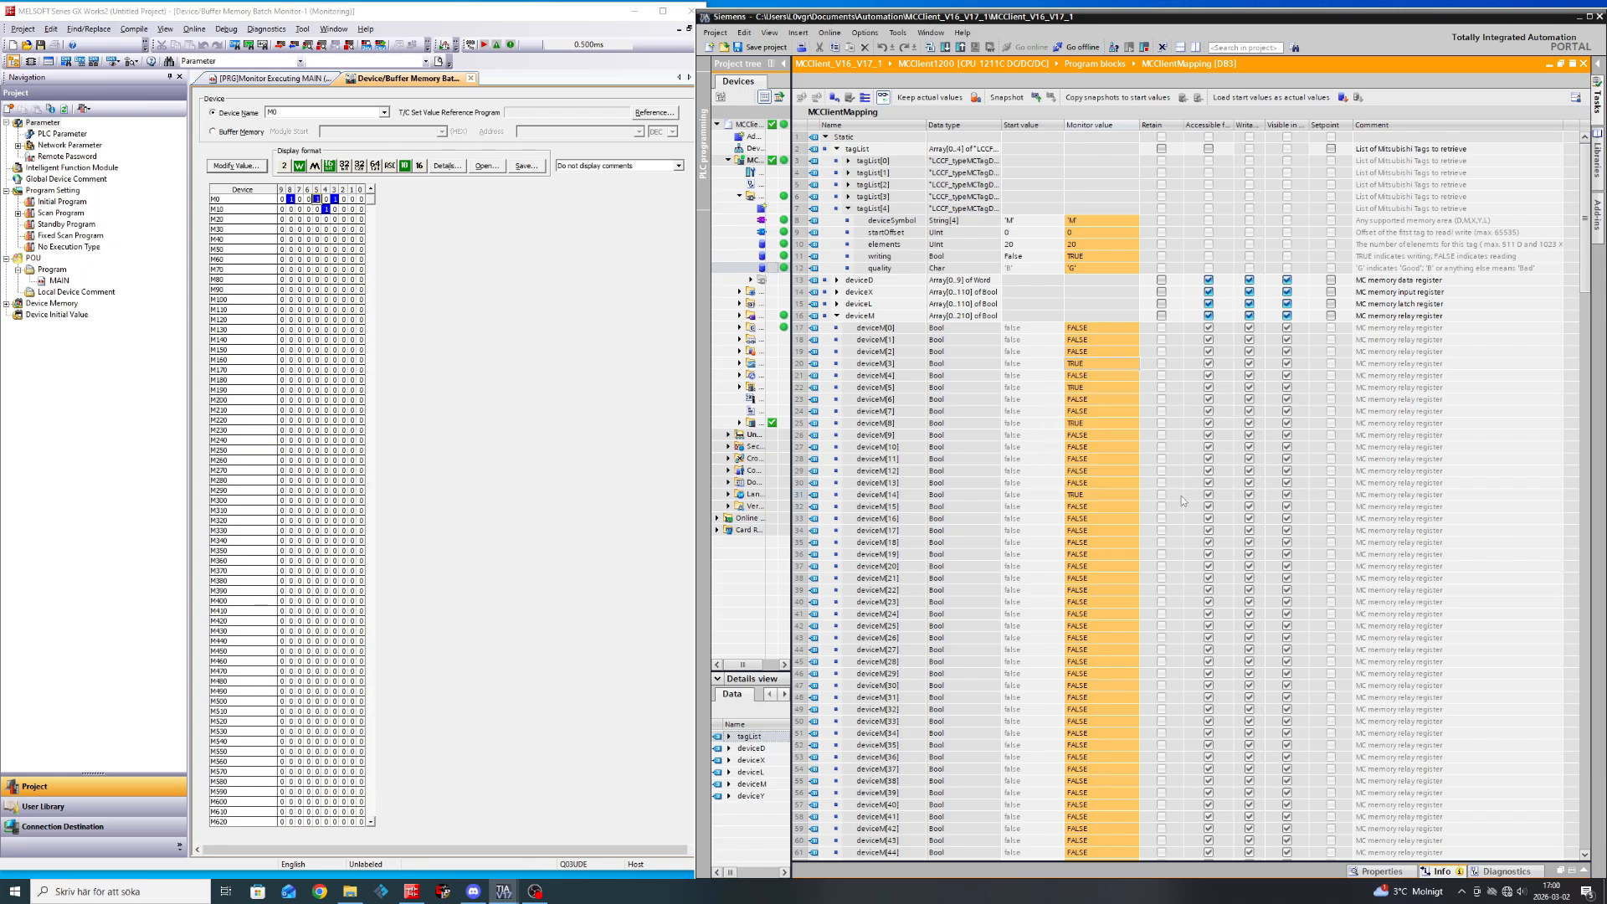
{"action": "double_click", "coordinate": [1094, 388]}
{"action": "key", "text": "Return"}
{"action": "double_click", "coordinate": [1075, 422]}
{"action": "left_click", "coordinate": [1183, 500]}
{"action": "double_click", "coordinate": [1088, 495]}
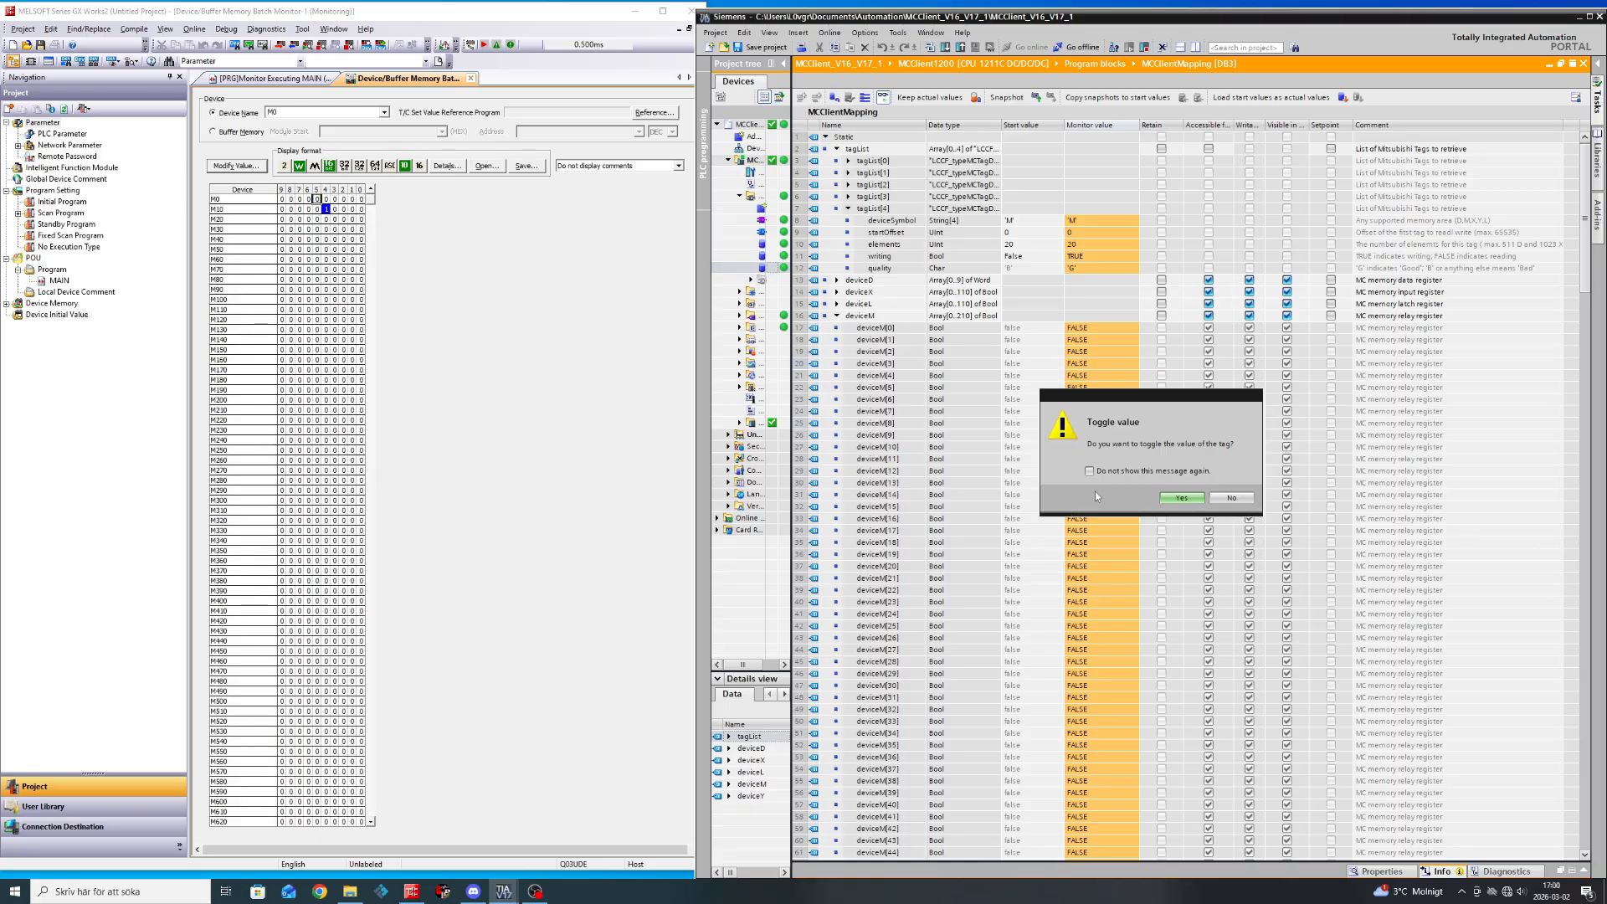
{"action": "left_click", "coordinate": [1184, 500]}
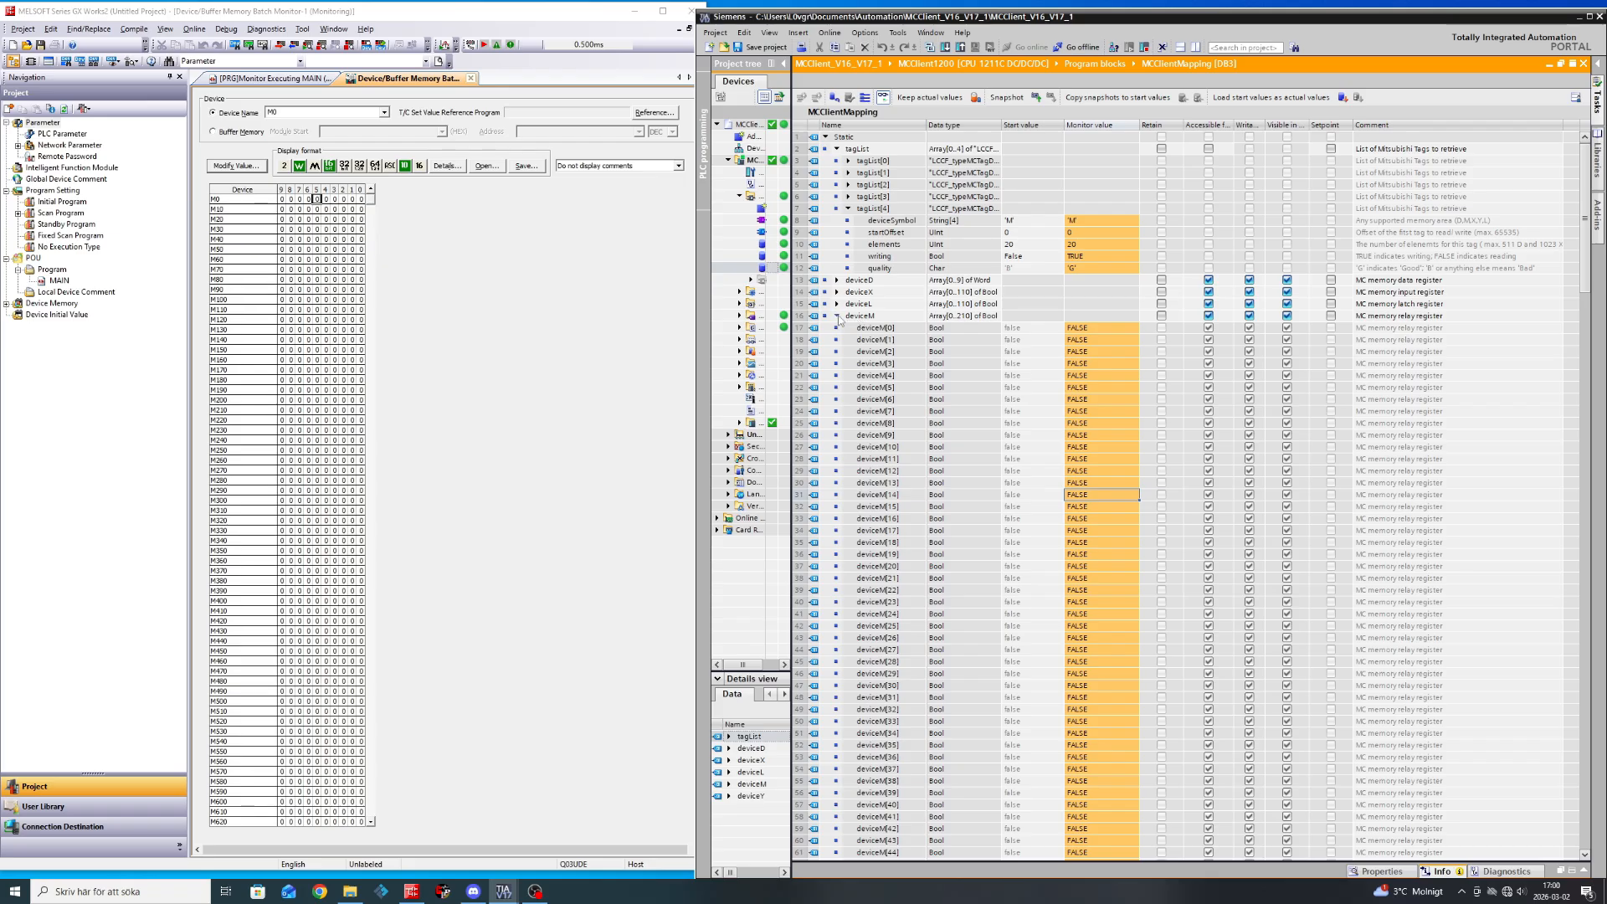
Collapse deviceM and tagList[4] in MCClientMapping, and expand deviceD and tagList[0].
{"action": "left_click", "coordinate": [837, 315]}
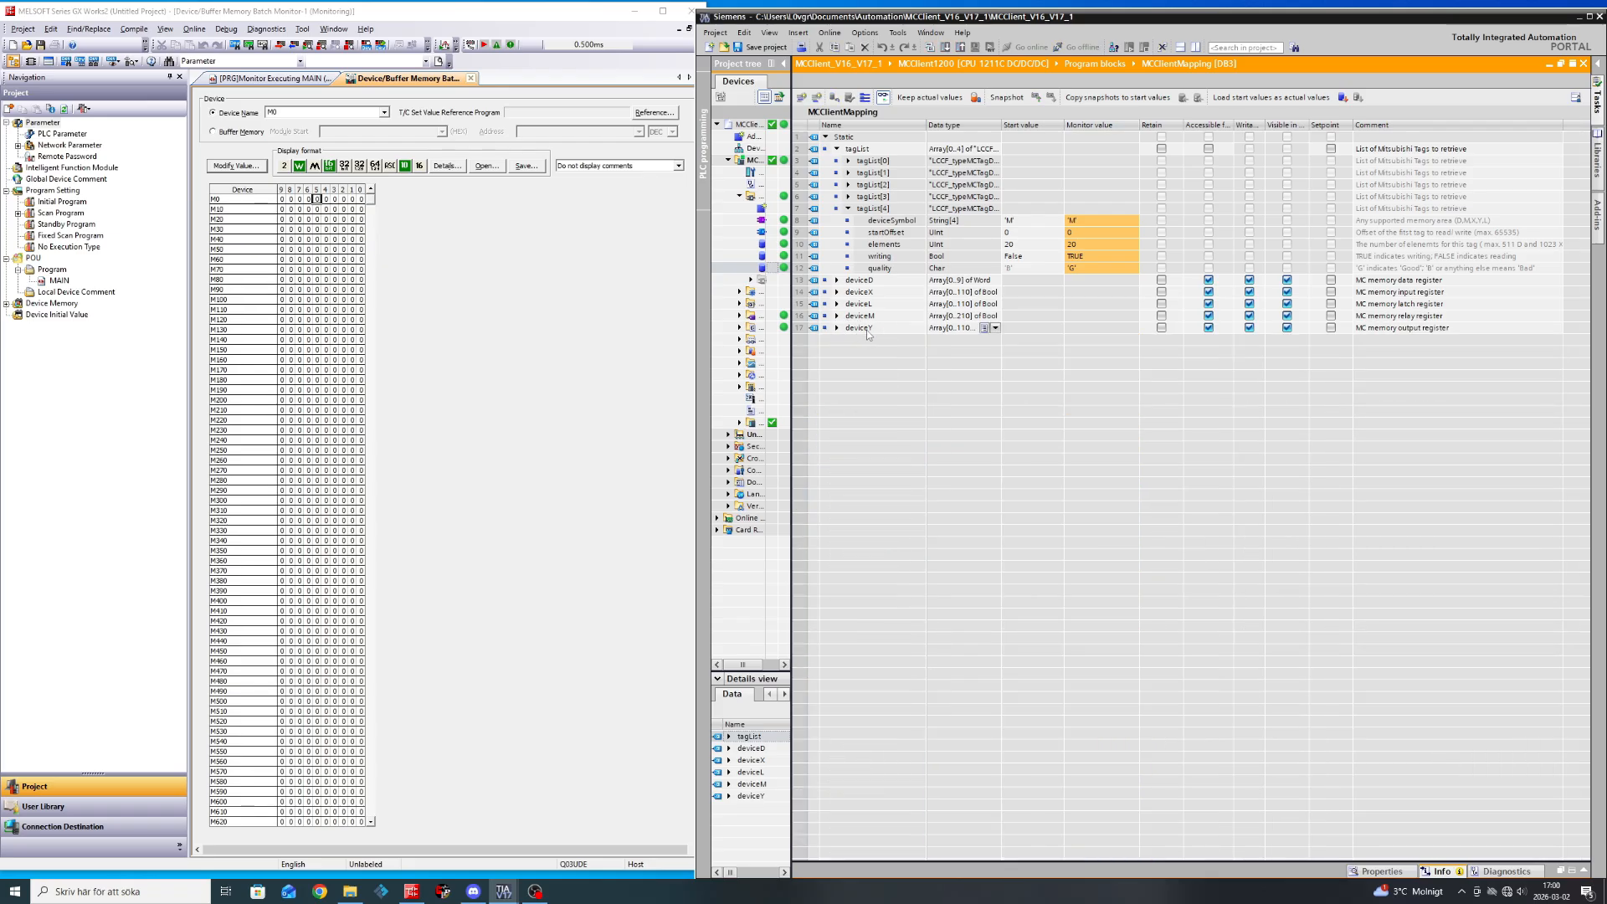
{"action": "left_click", "coordinate": [837, 280]}
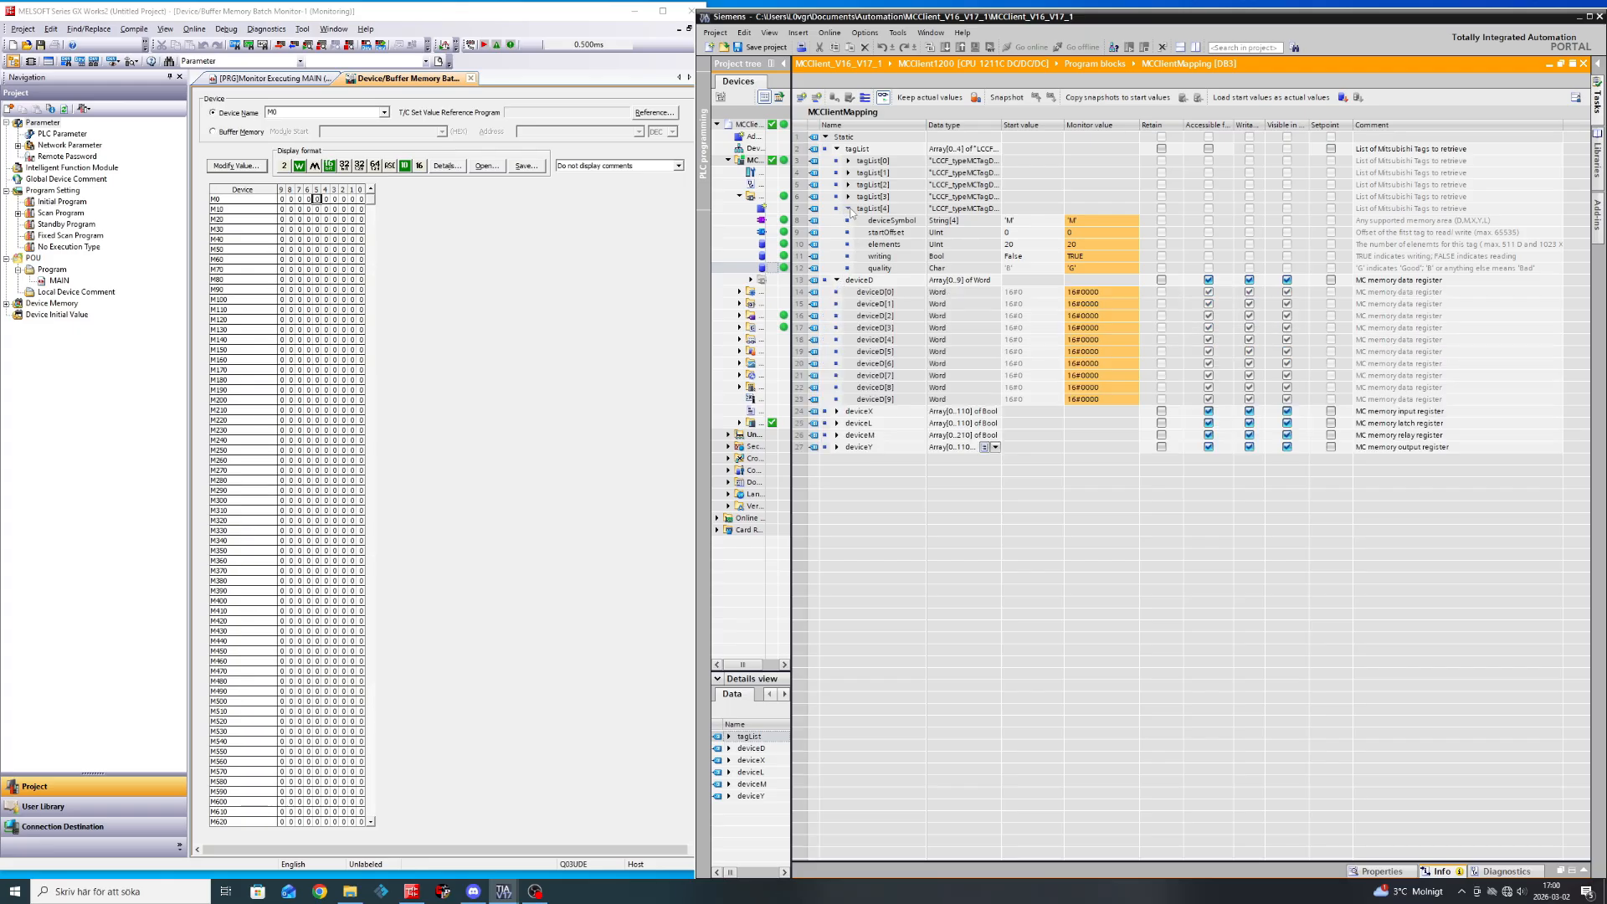
{"action": "left_click", "coordinate": [849, 209]}
{"action": "left_click", "coordinate": [849, 161]}
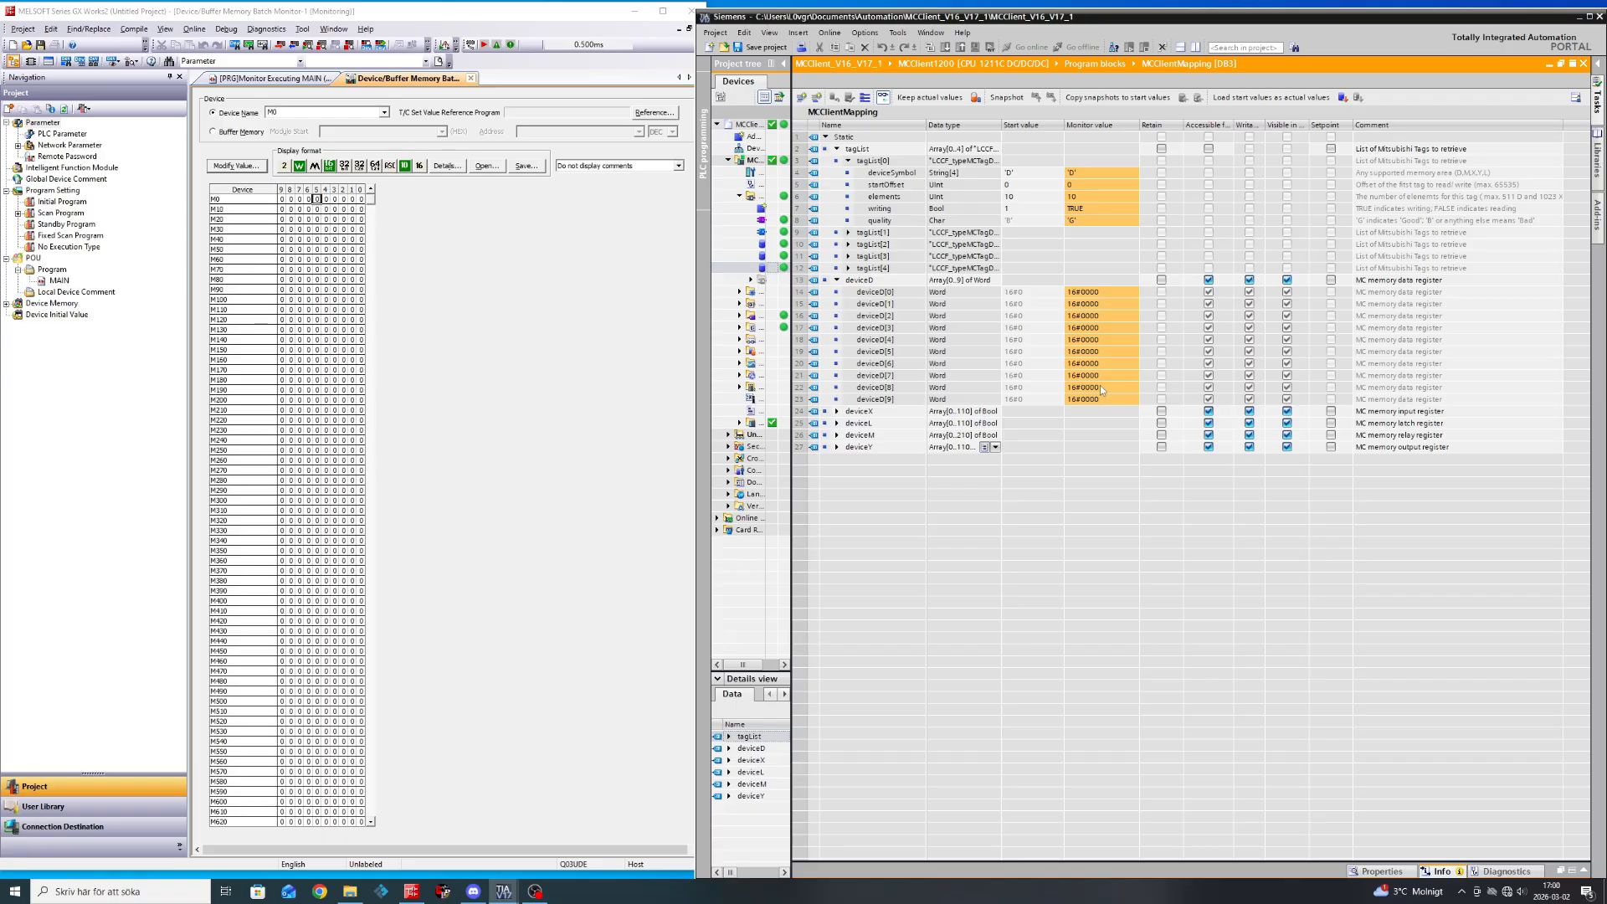
Switch to GX Works2 and set the batch monitor to show devices starting at D0.
{"action": "left_click", "coordinate": [288, 112]}
{"action": "type", "text": "D0"}
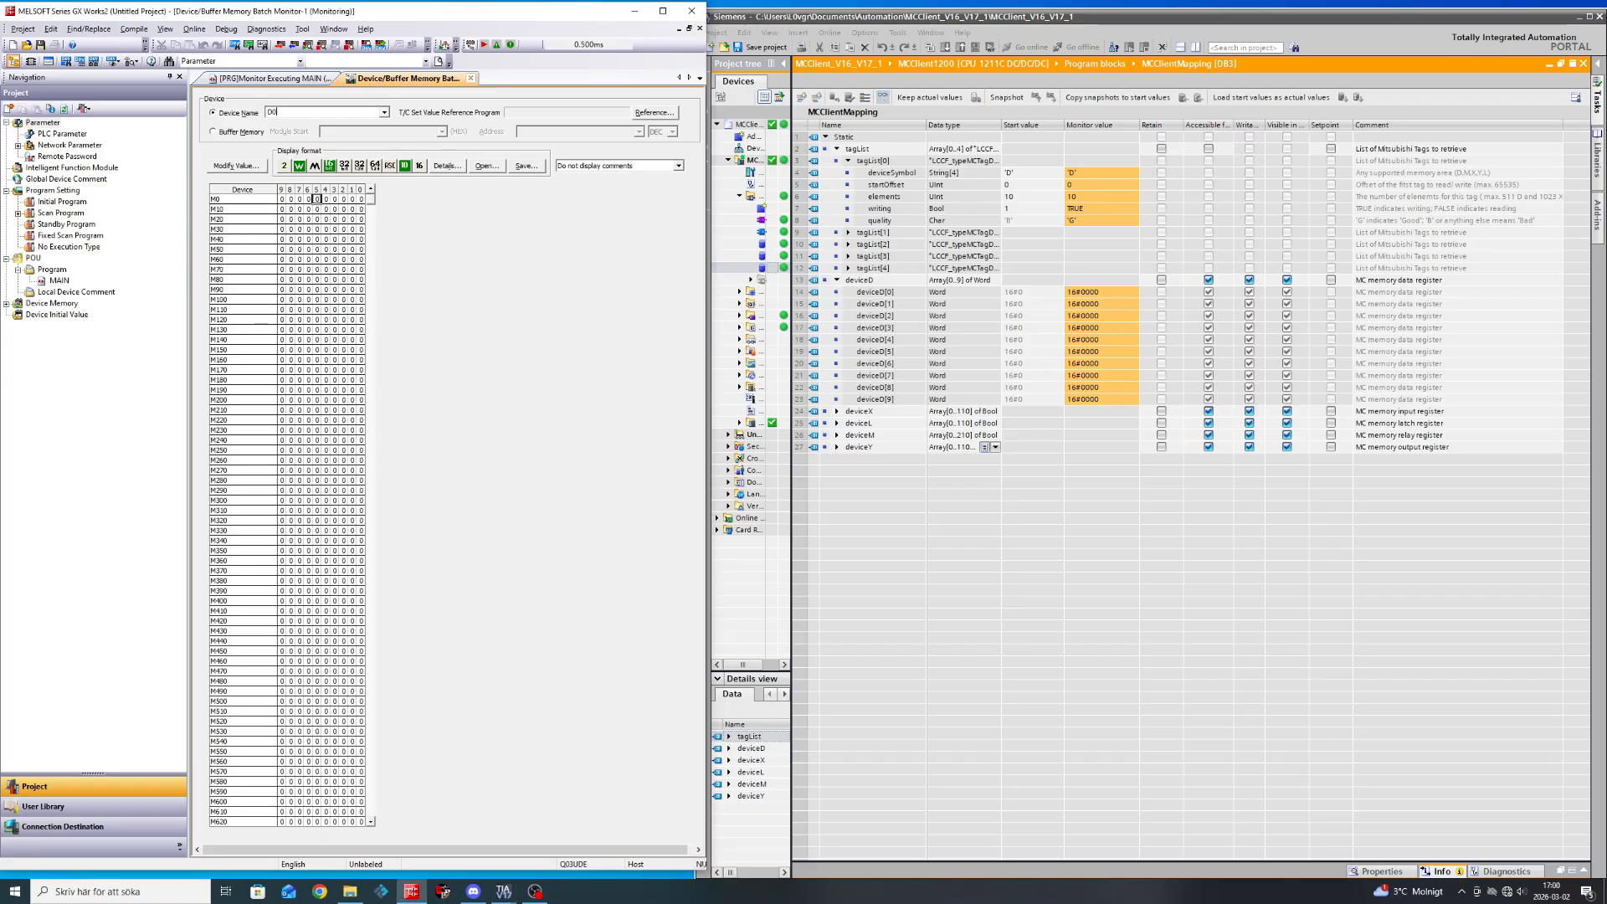
{"action": "key", "text": "Return"}
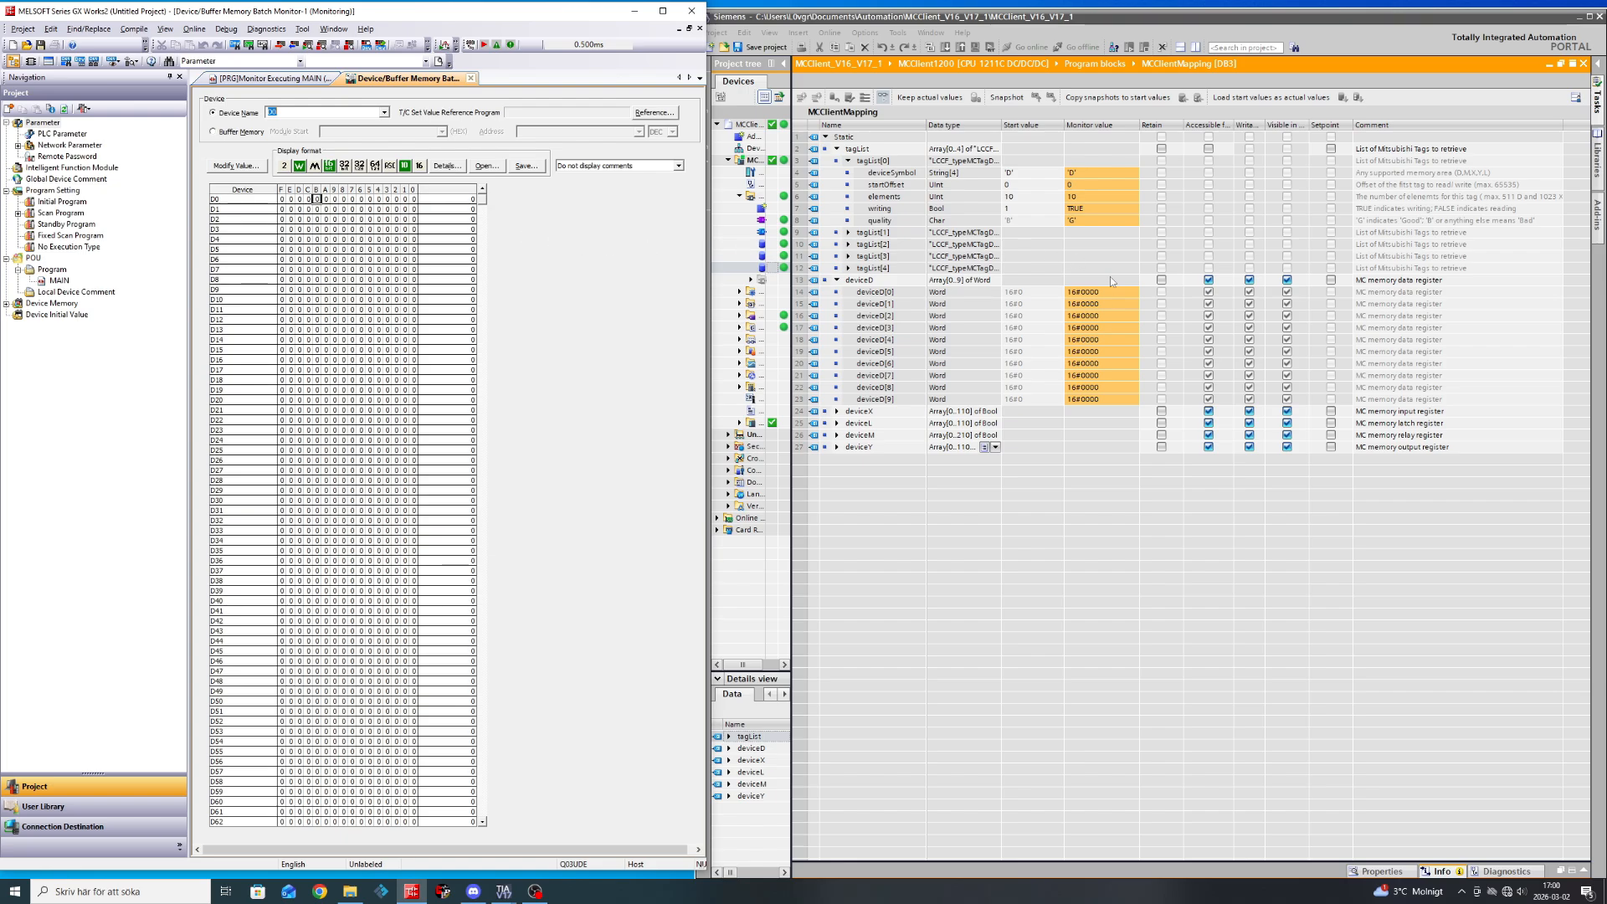
In the TIA Portal mapping, modify deviceD[0] to 6 and deviceD[4] to hexadecimal 10.
{"action": "double_click", "coordinate": [1095, 298]}
{"action": "type", "text": "6"}
{"action": "key", "text": "Return"}
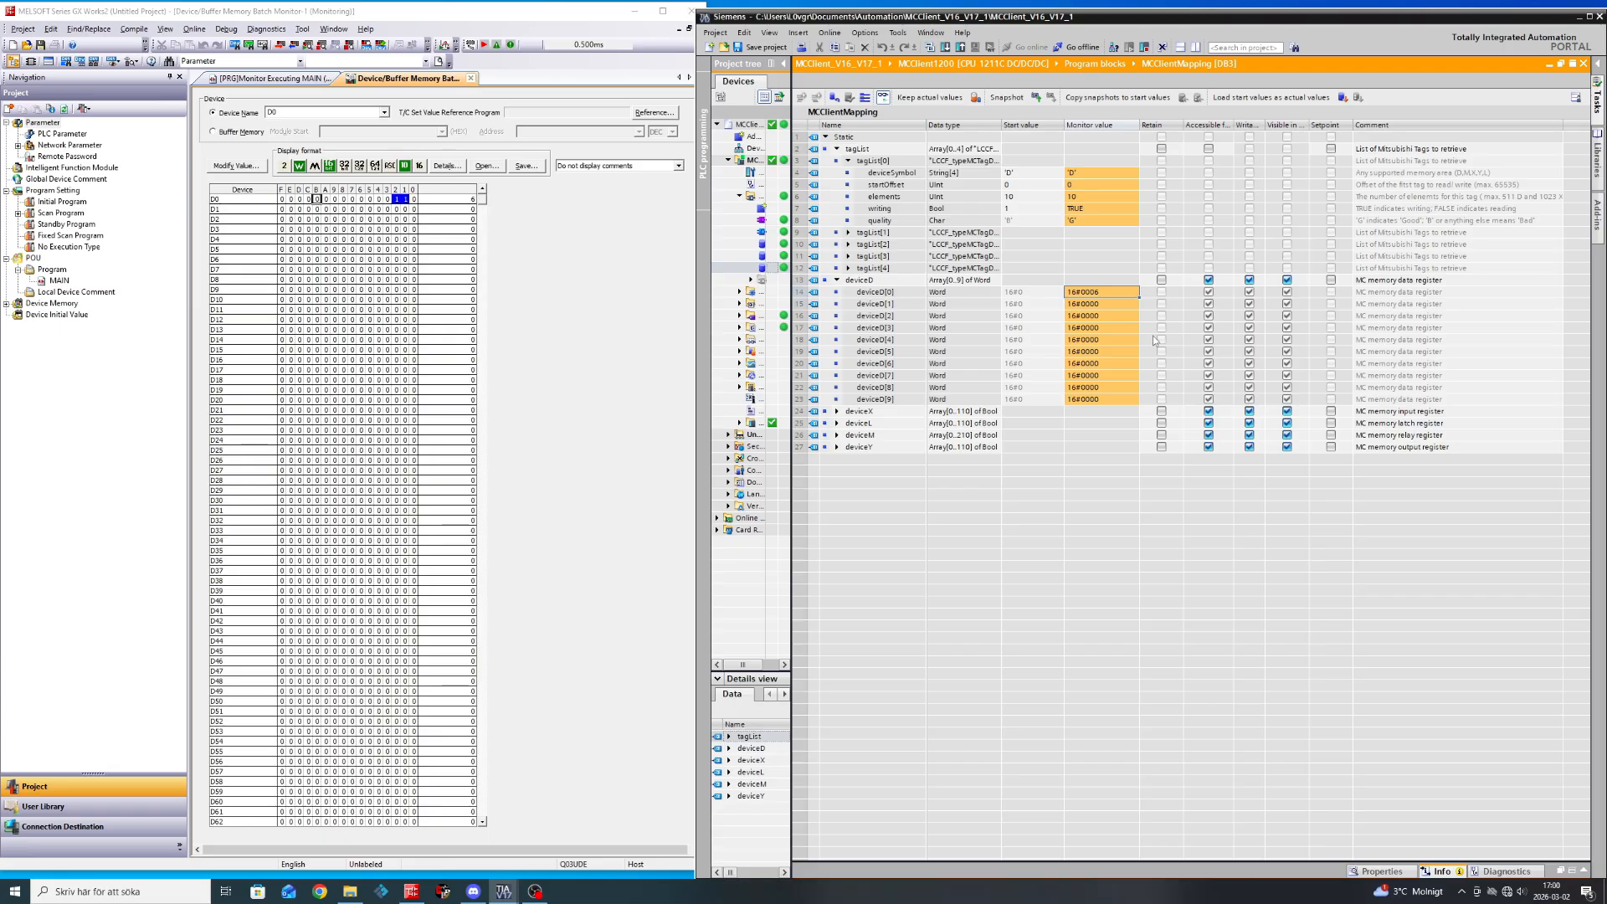
{"action": "double_click", "coordinate": [1101, 341]}
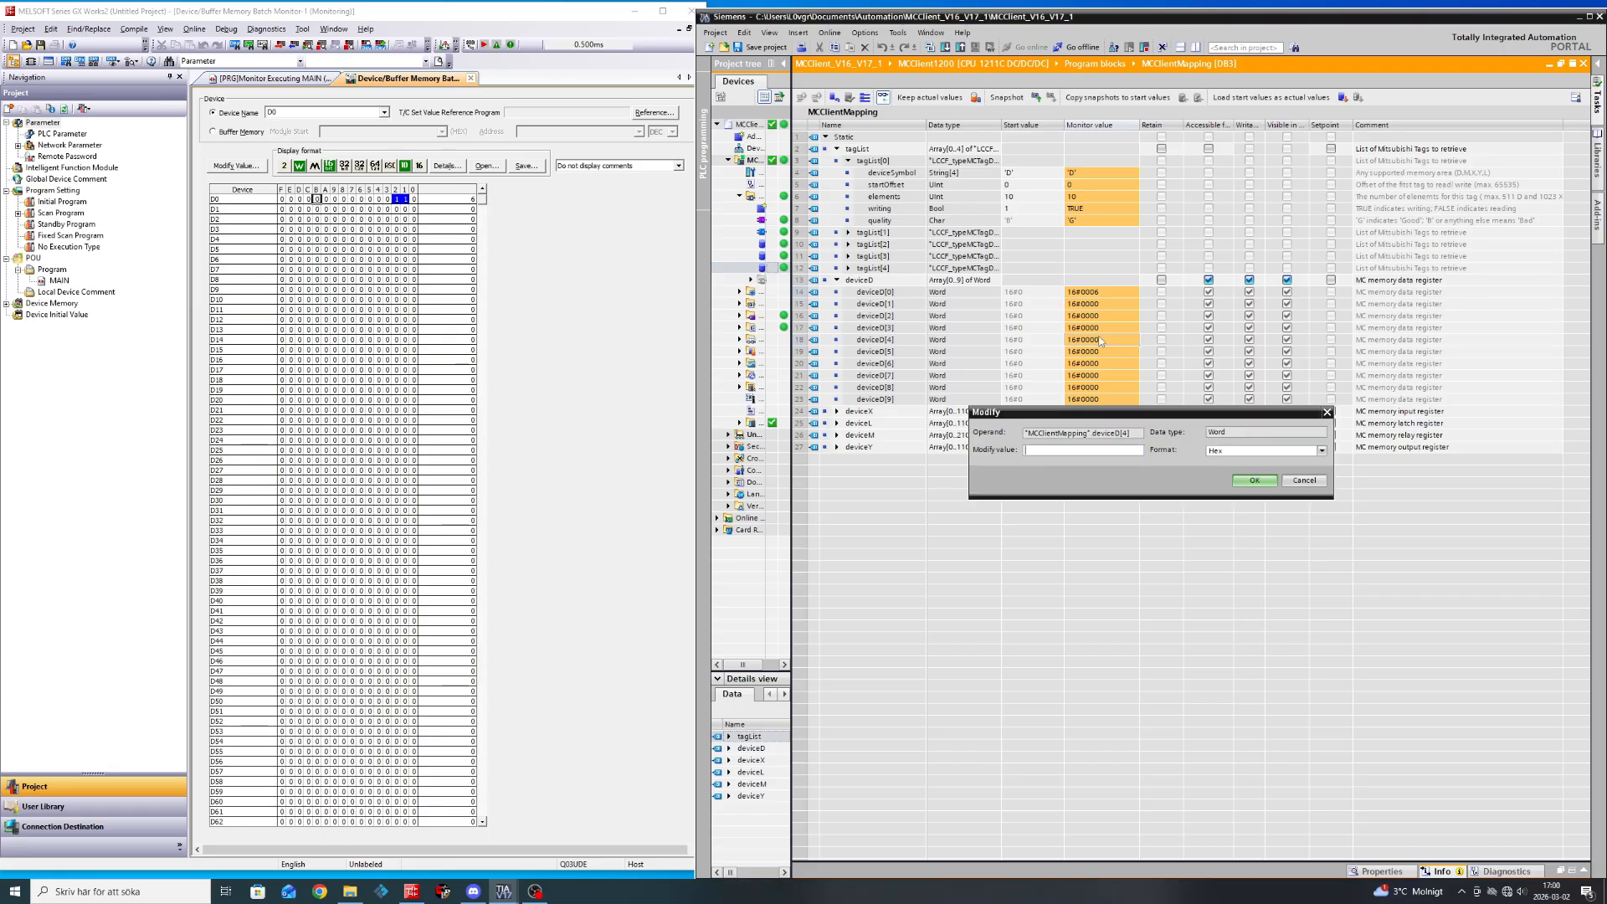
{"action": "type", "text": "10"}
{"action": "key", "text": "Return"}
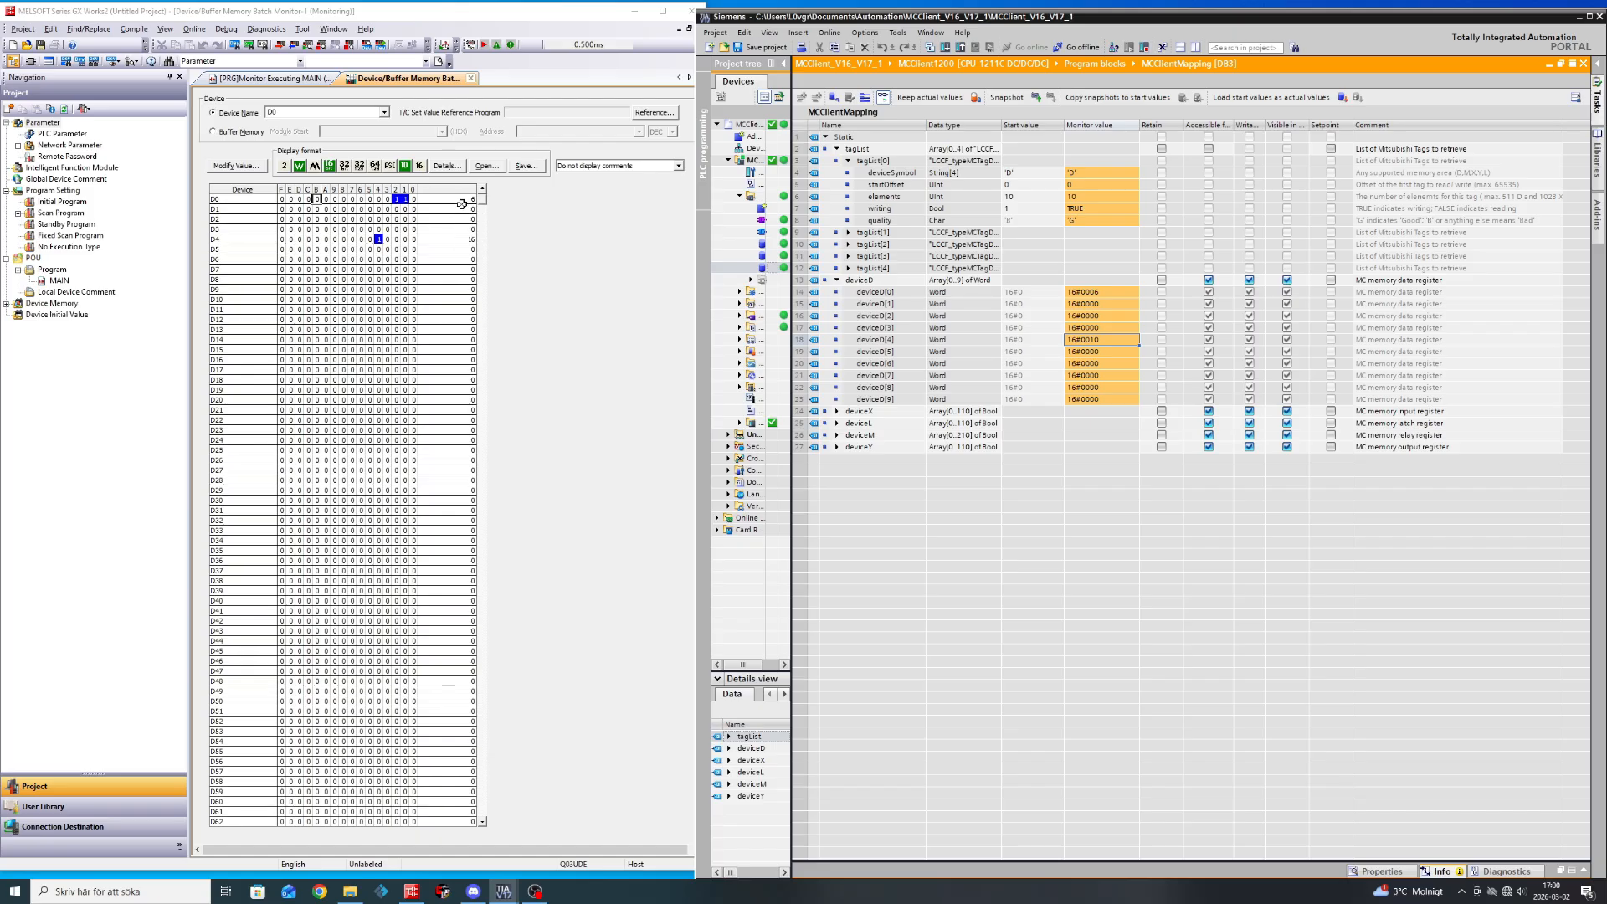
Modify deviceD[4] to 10 using the DEC format.
{"action": "double_click", "coordinate": [1108, 342]}
{"action": "left_click", "coordinate": [1312, 451]}
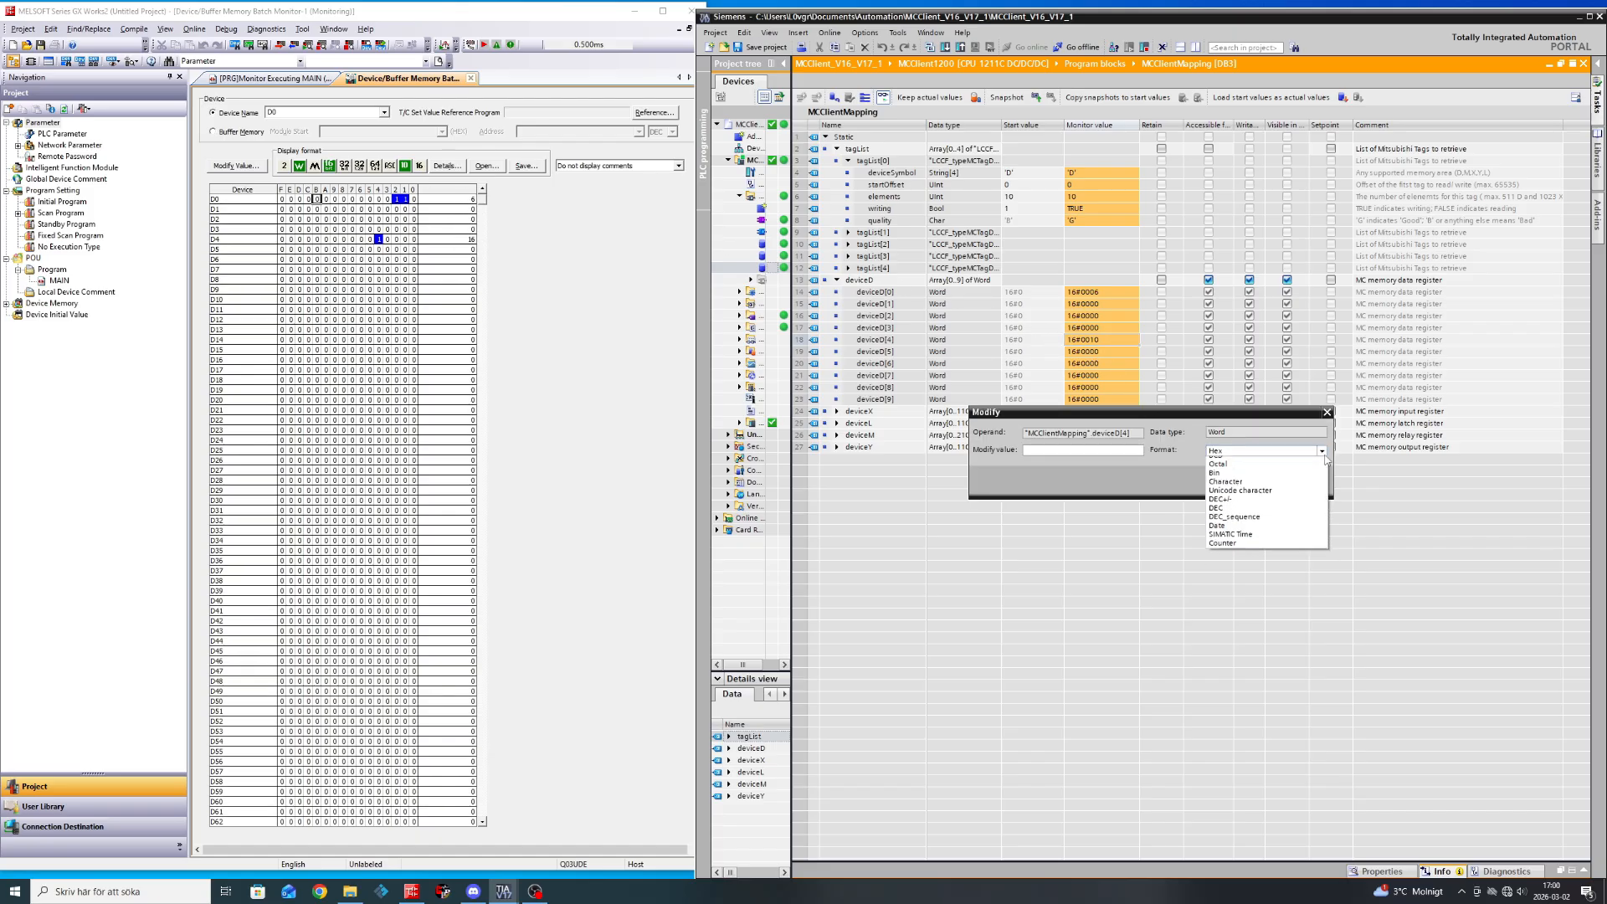
{"action": "left_click", "coordinate": [1254, 523]}
{"action": "left_click", "coordinate": [1070, 452]}
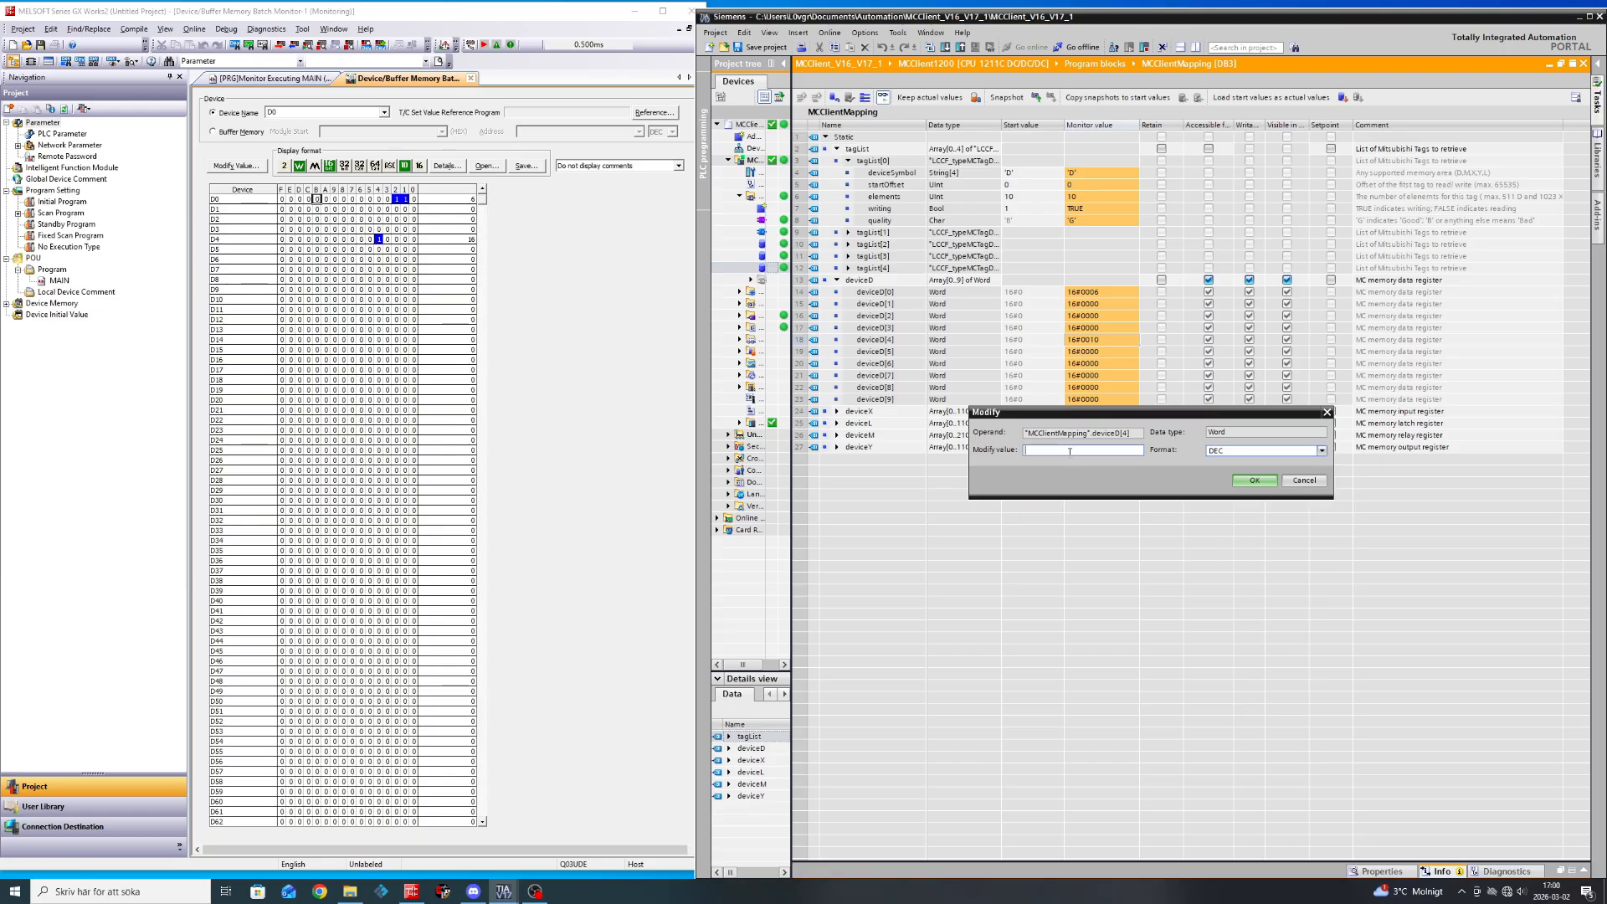
{"action": "type", "text": "10"}
{"action": "left_click", "coordinate": [1255, 484]}
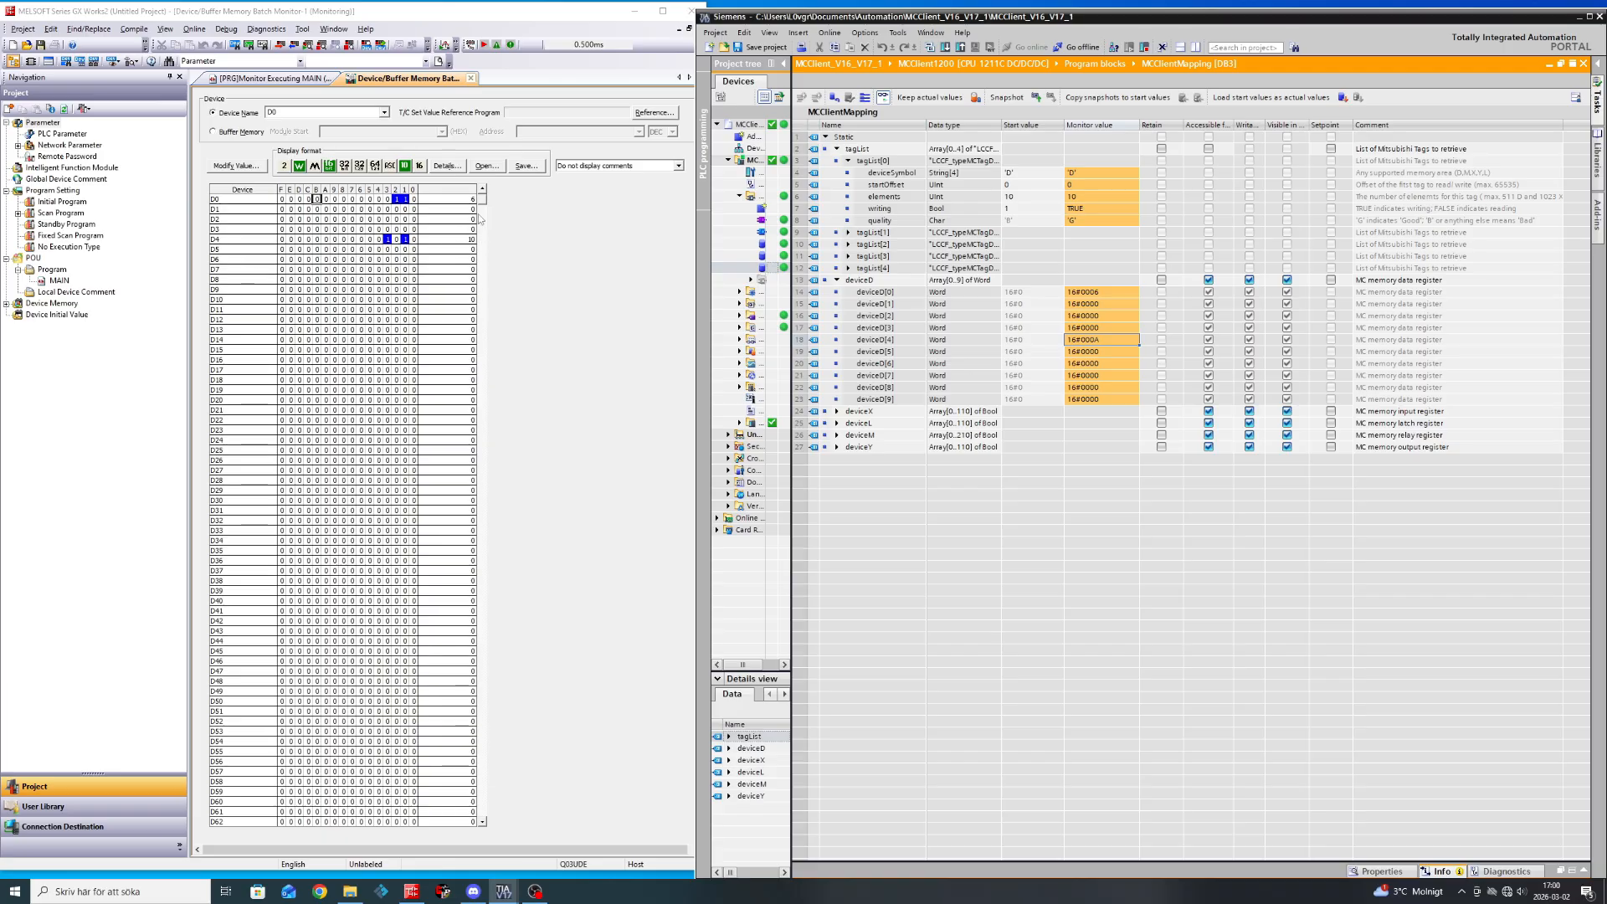
Modify deviceD[2] to 27 using the DEC format.
{"action": "double_click", "coordinate": [1095, 317]}
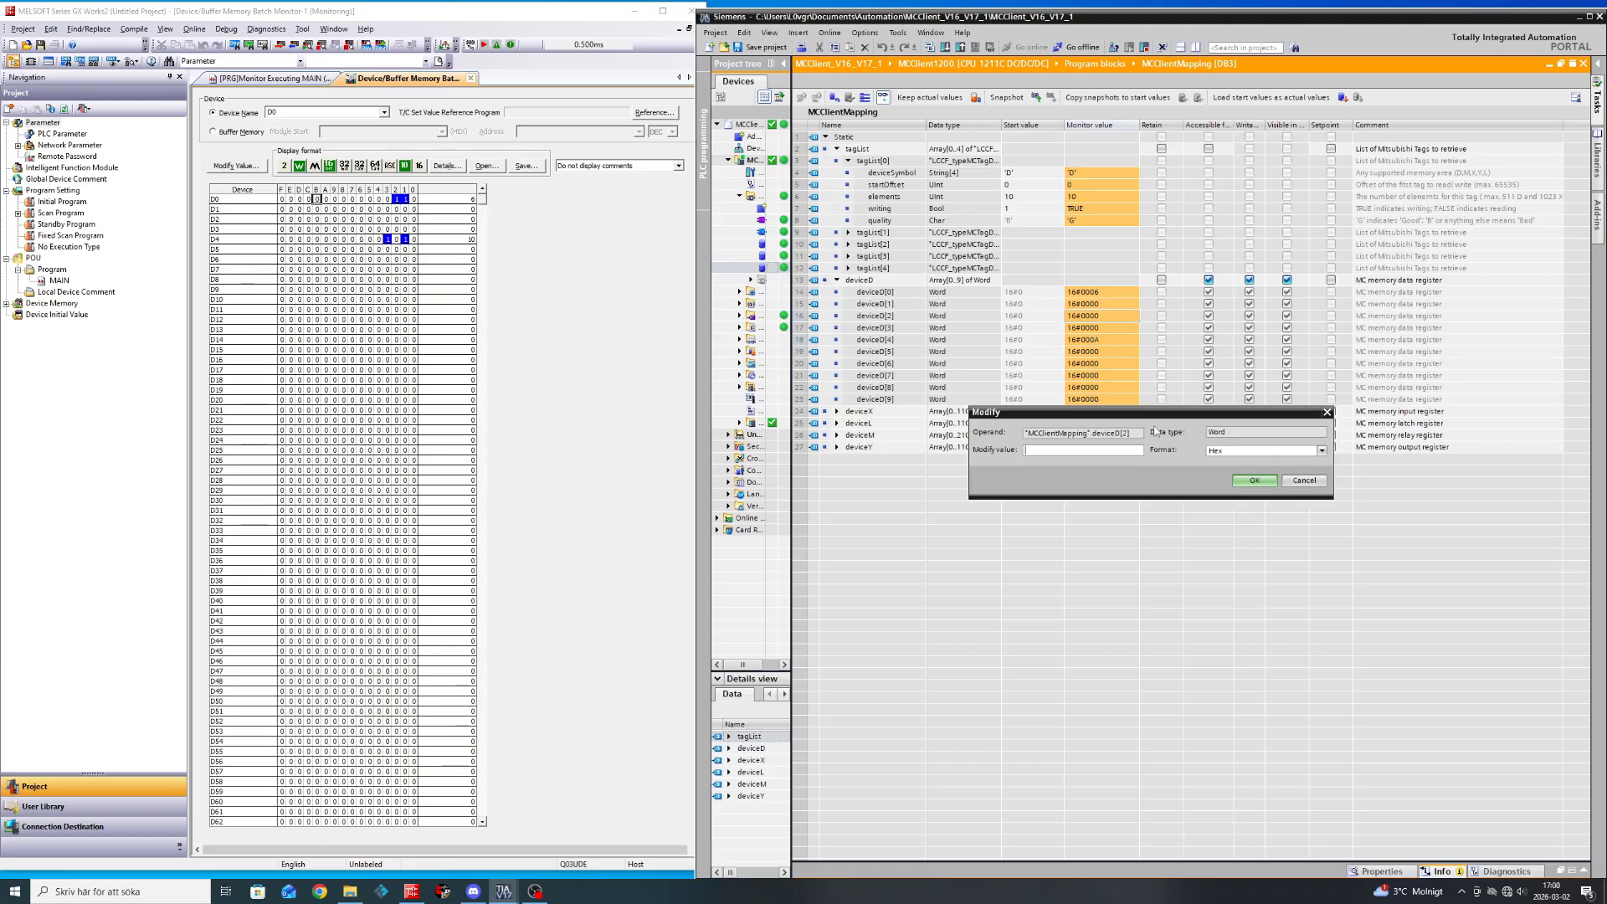
{"action": "type", "text": "27"}
{"action": "left_click", "coordinate": [1322, 451]}
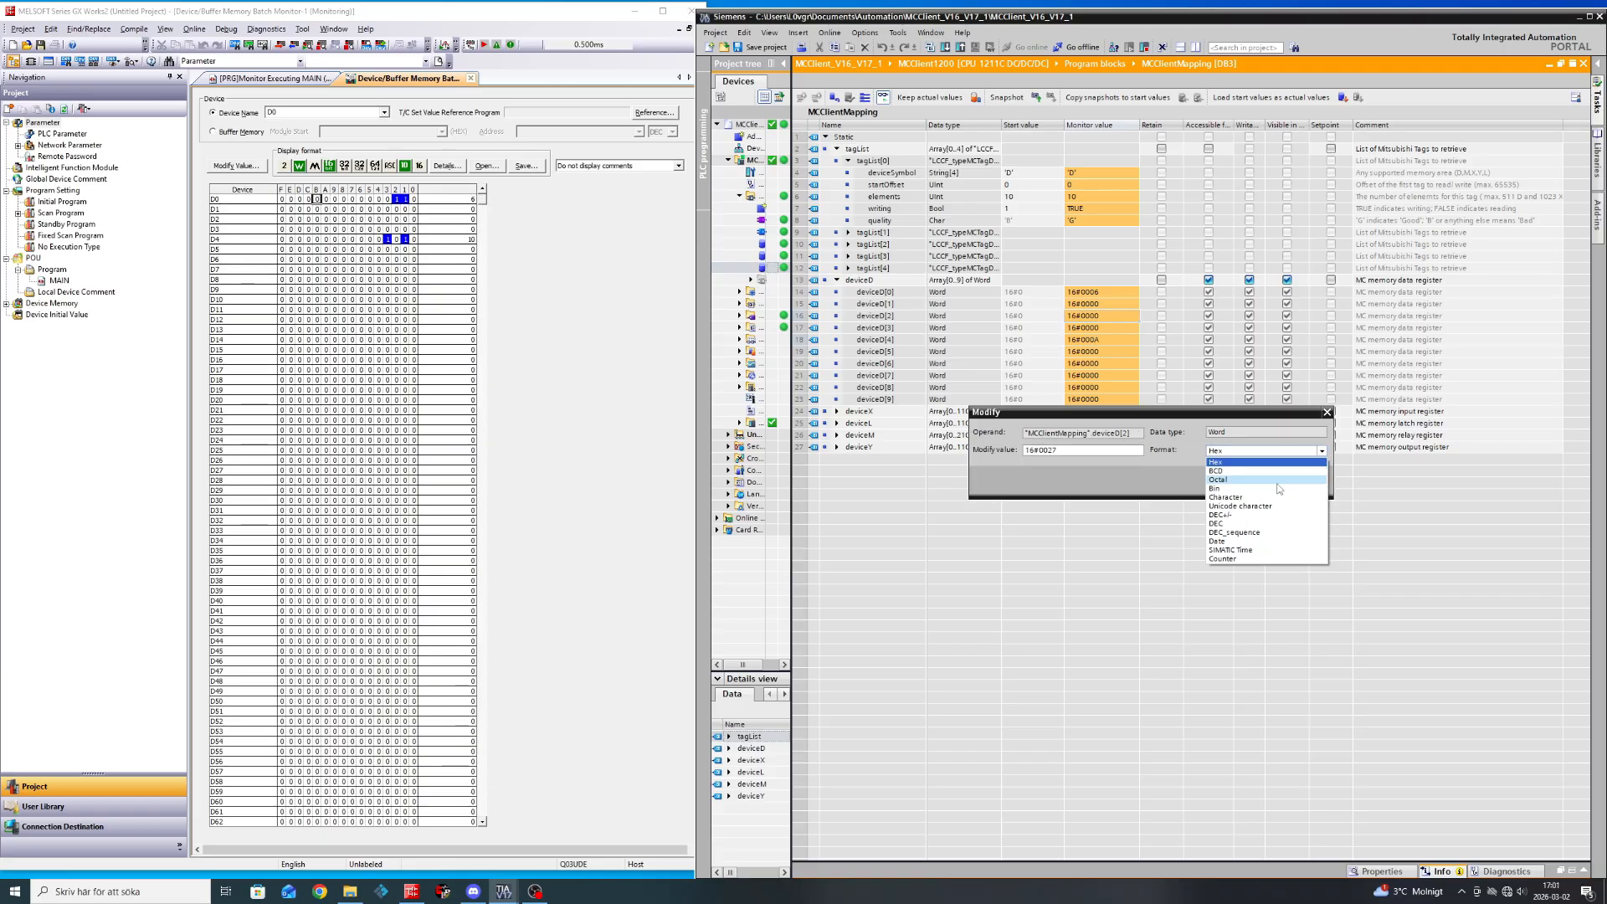
{"action": "left_click", "coordinate": [1252, 508]}
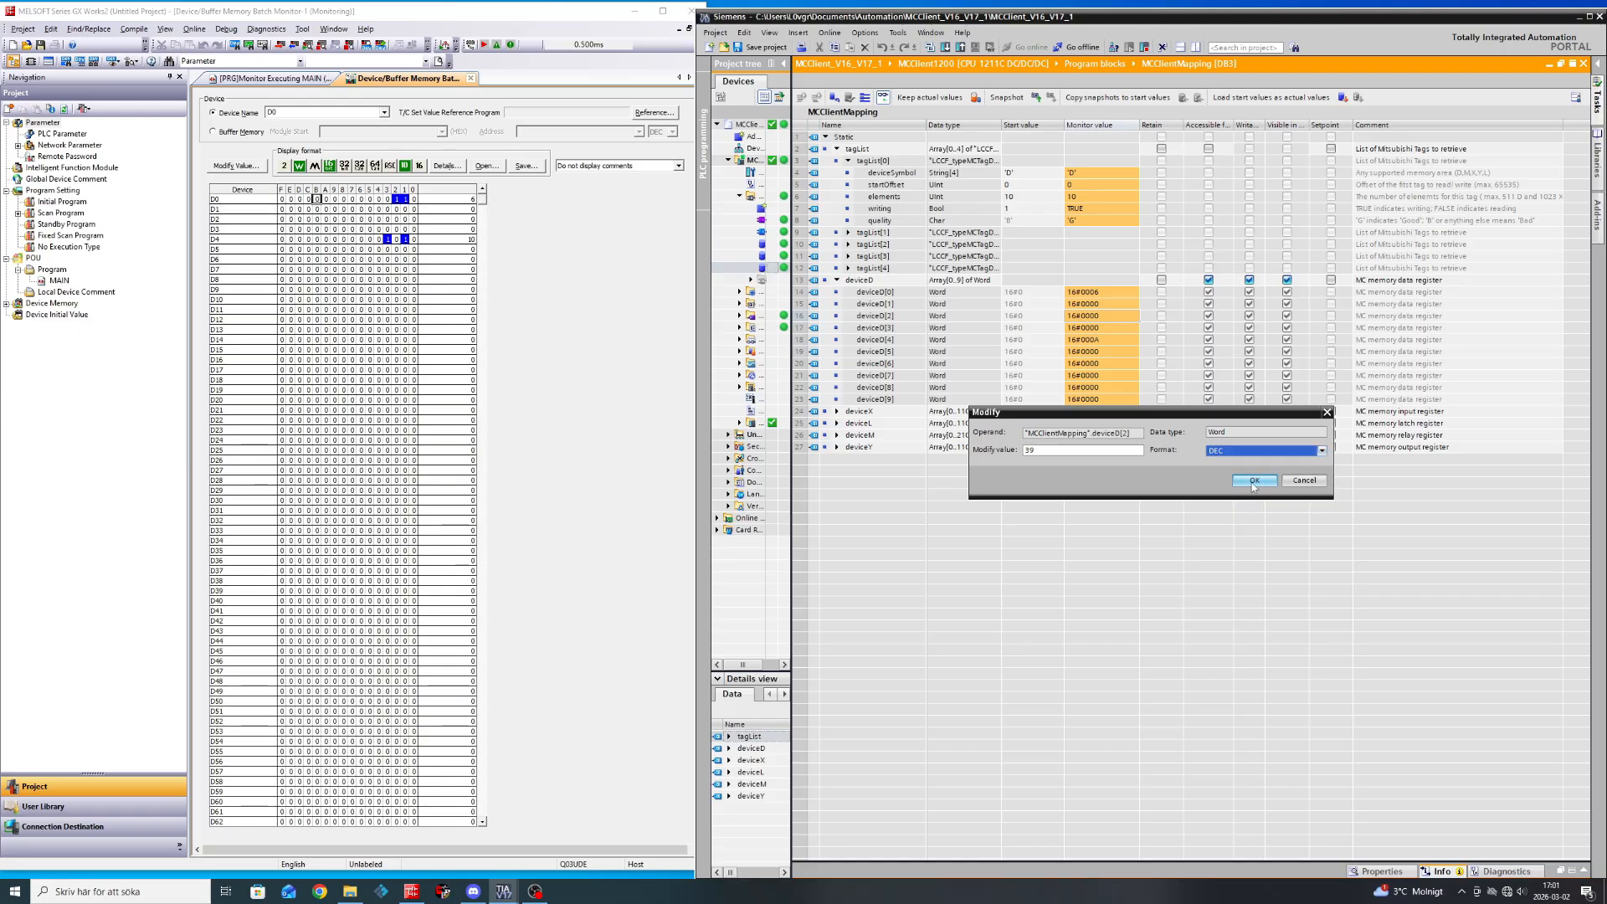
{"action": "key", "text": "shift+Tab"}
{"action": "type", "text": "27"}
{"action": "left_click", "coordinate": [1240, 481]}
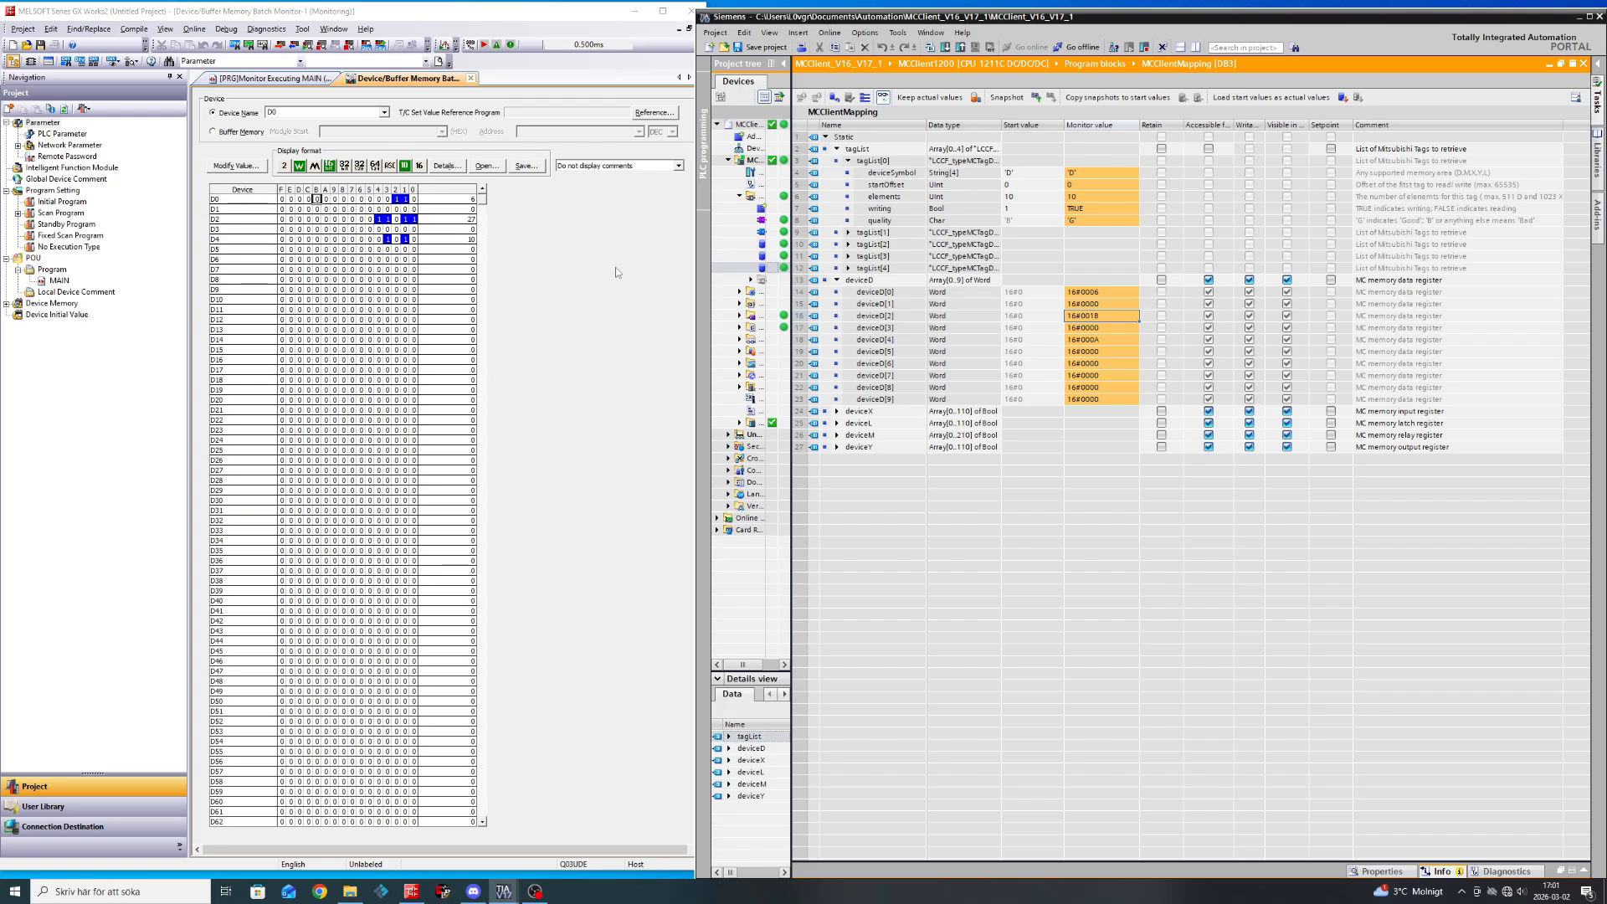
Reset the values of deviceD[2], deviceD[4] and deviceD[0] to 0.
{"action": "double_click", "coordinate": [1103, 318]}
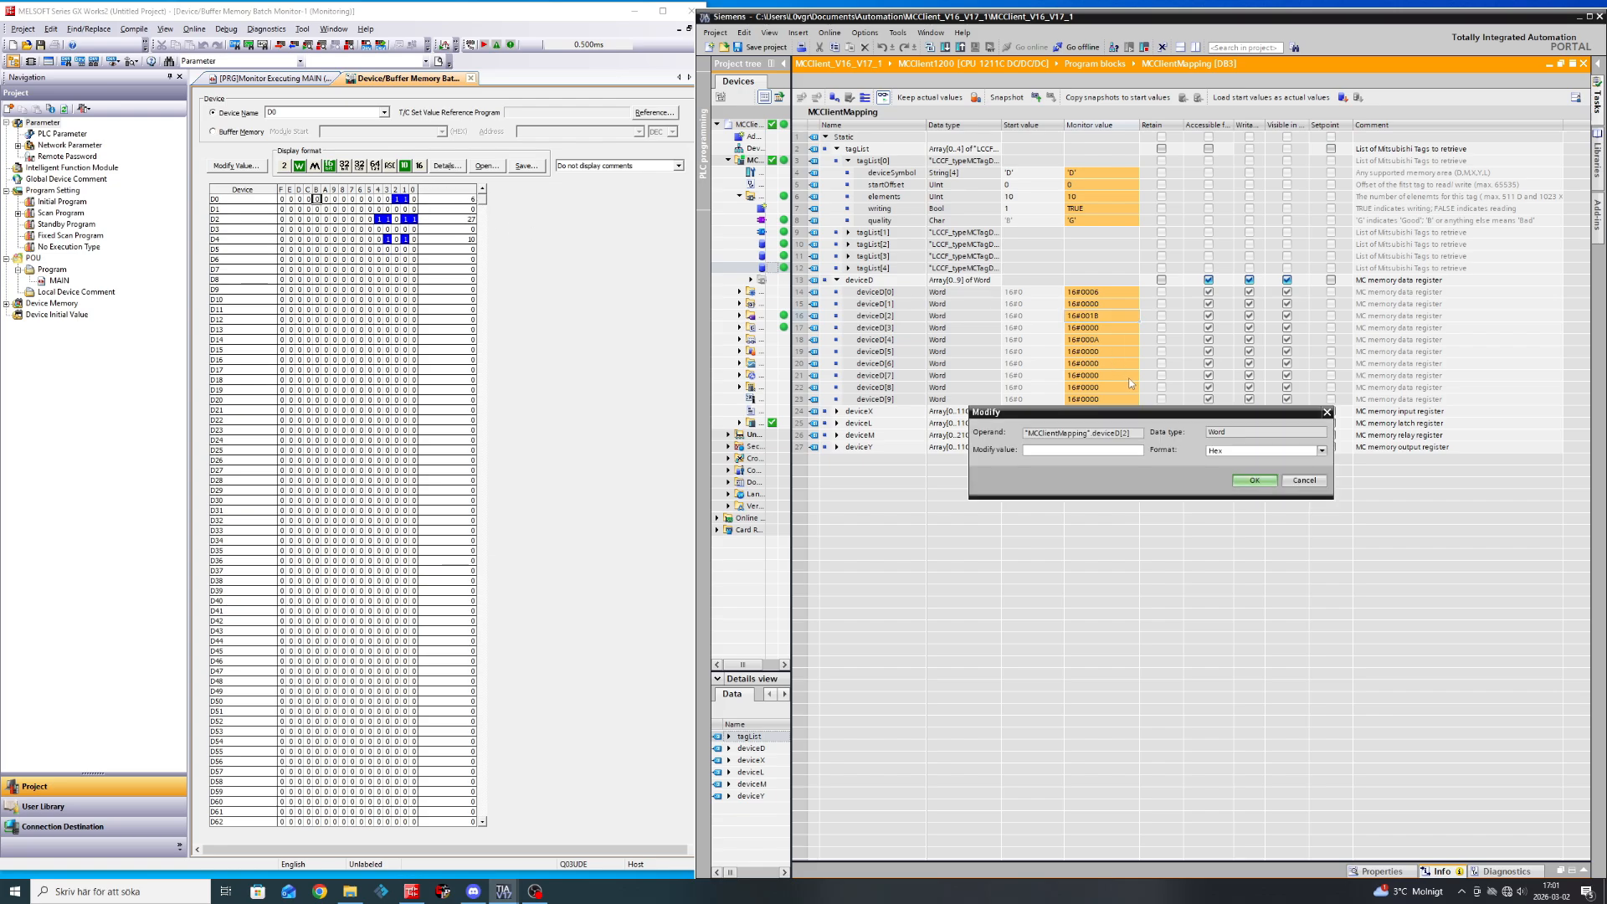
{"action": "type", "text": "0"}
{"action": "key", "text": "Return"}
{"action": "double_click", "coordinate": [1108, 343]}
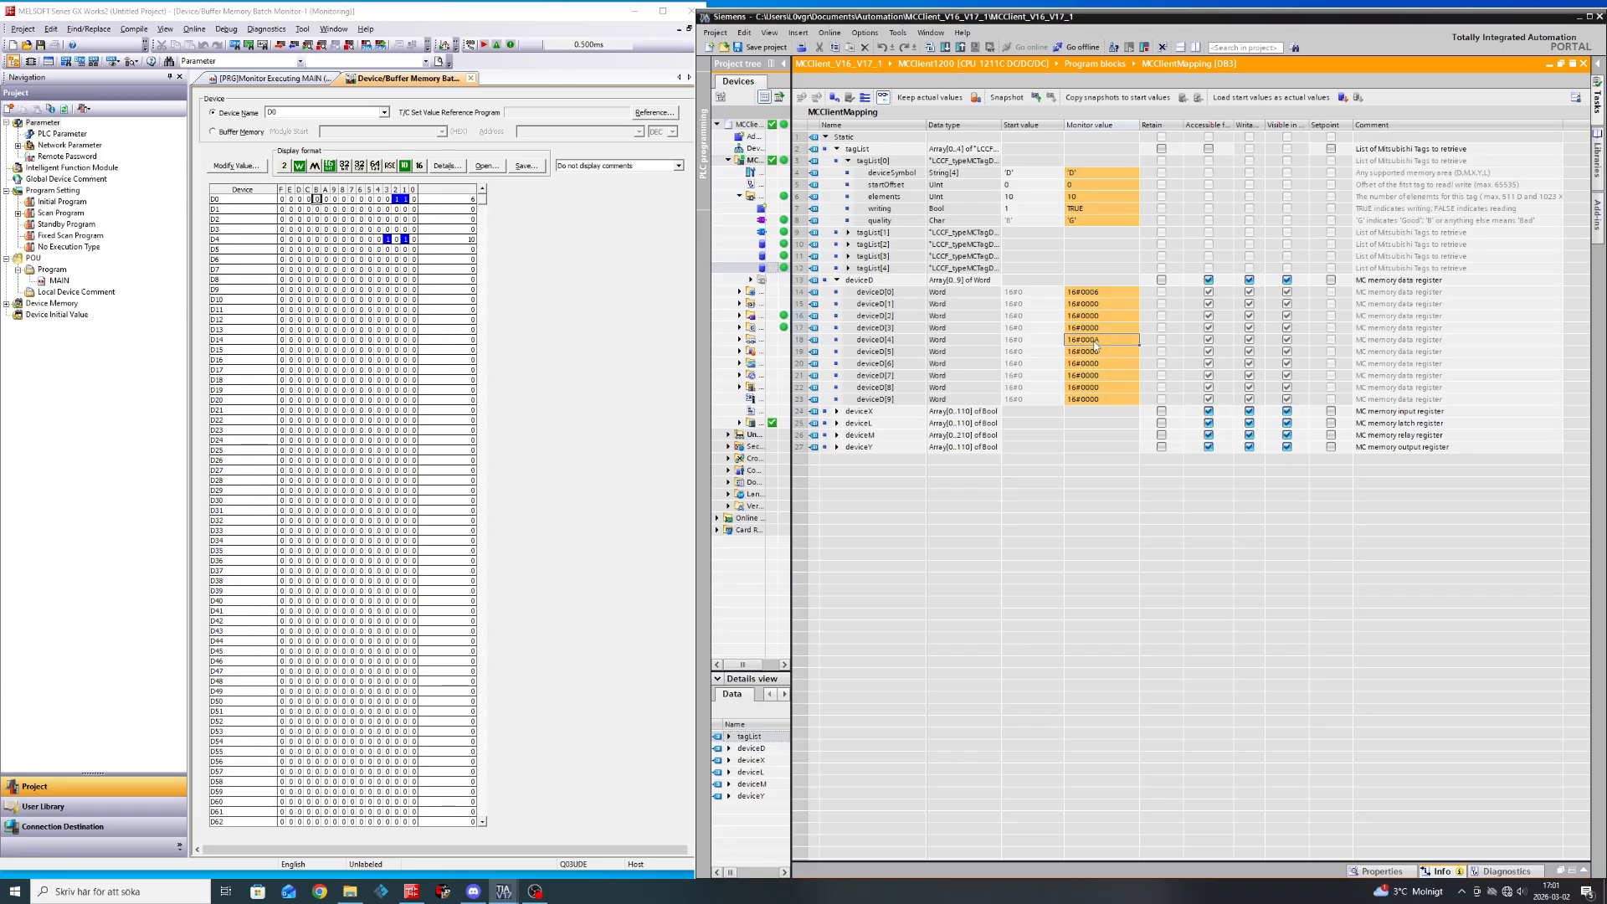
{"action": "type", "text": "0"}
{"action": "key", "text": "Return"}
{"action": "double_click", "coordinate": [1102, 290]}
{"action": "type", "text": "0"}
{"action": "key", "text": "Return"}
Toggle the writing flag of tagList[0] to FALSE, and in GX Works2 modify D0 as Word[Signed] to decimal 1242.
{"action": "double_click", "coordinate": [1080, 209]}
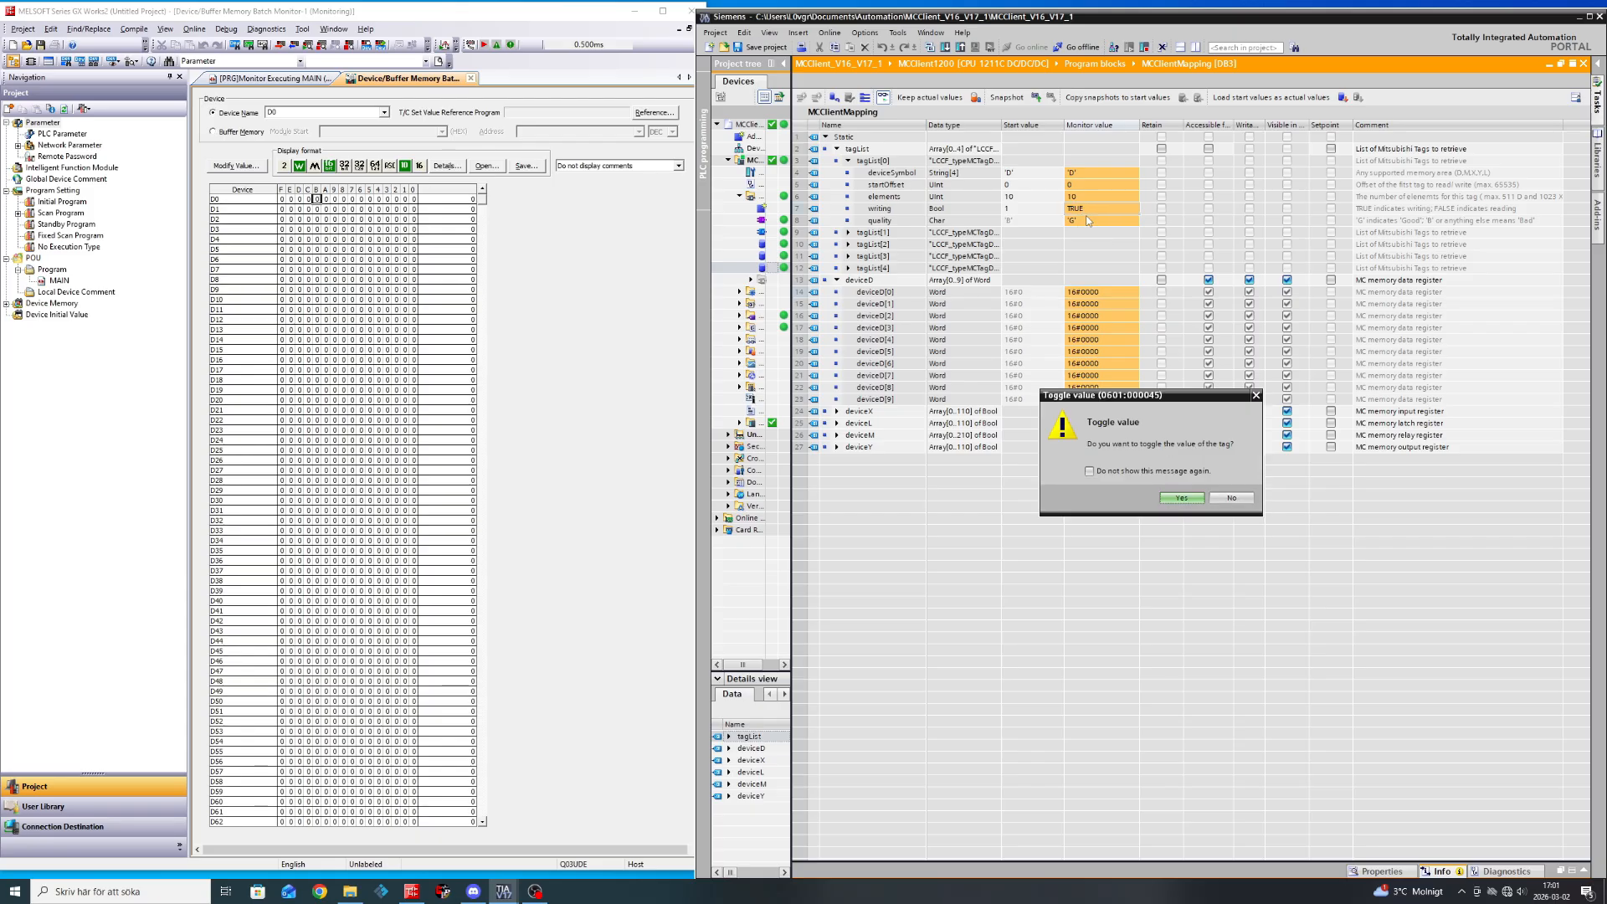
{"action": "left_click", "coordinate": [1181, 499]}
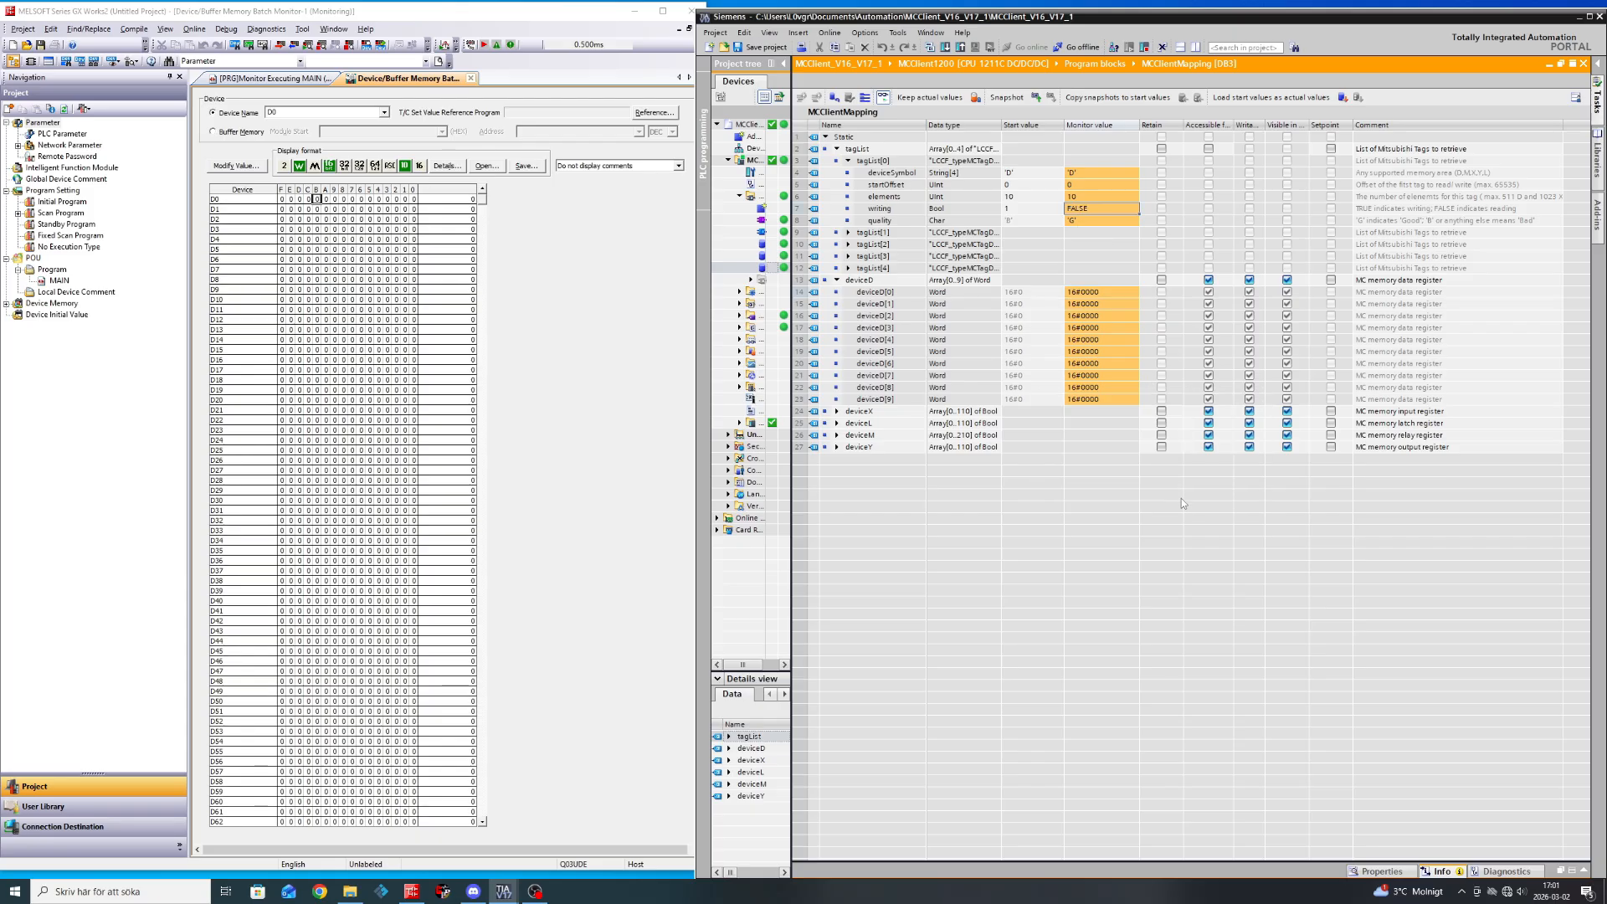
{"action": "left_click", "coordinate": [474, 237]}
{"action": "left_click", "coordinate": [241, 166]}
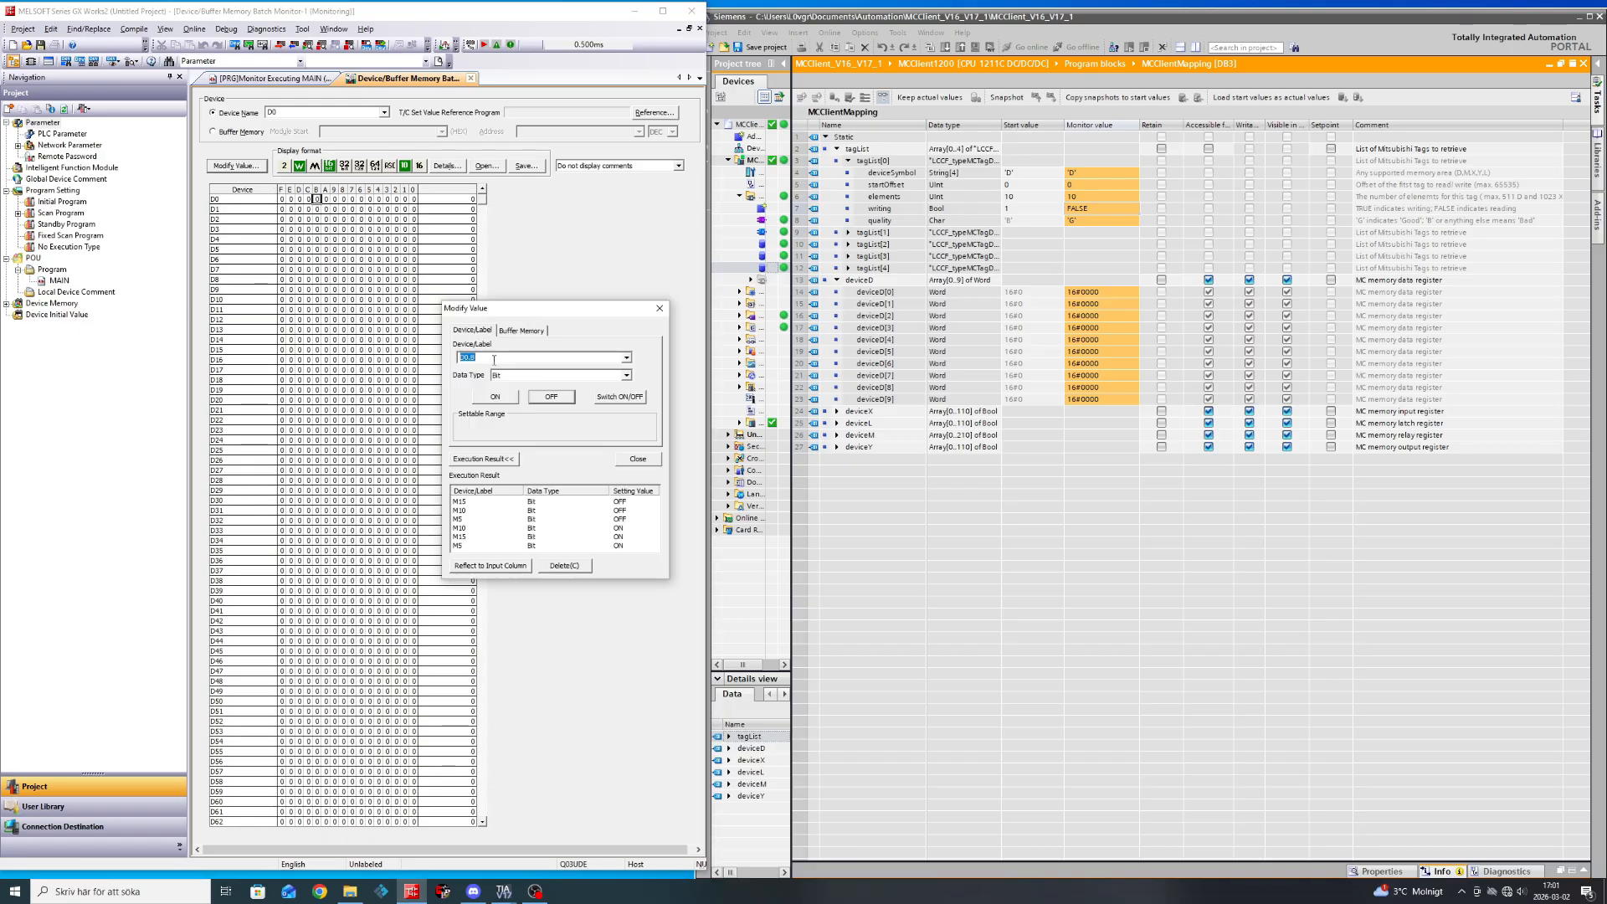
{"action": "left_click", "coordinate": [494, 359]}
{"action": "left_click", "coordinate": [627, 375]}
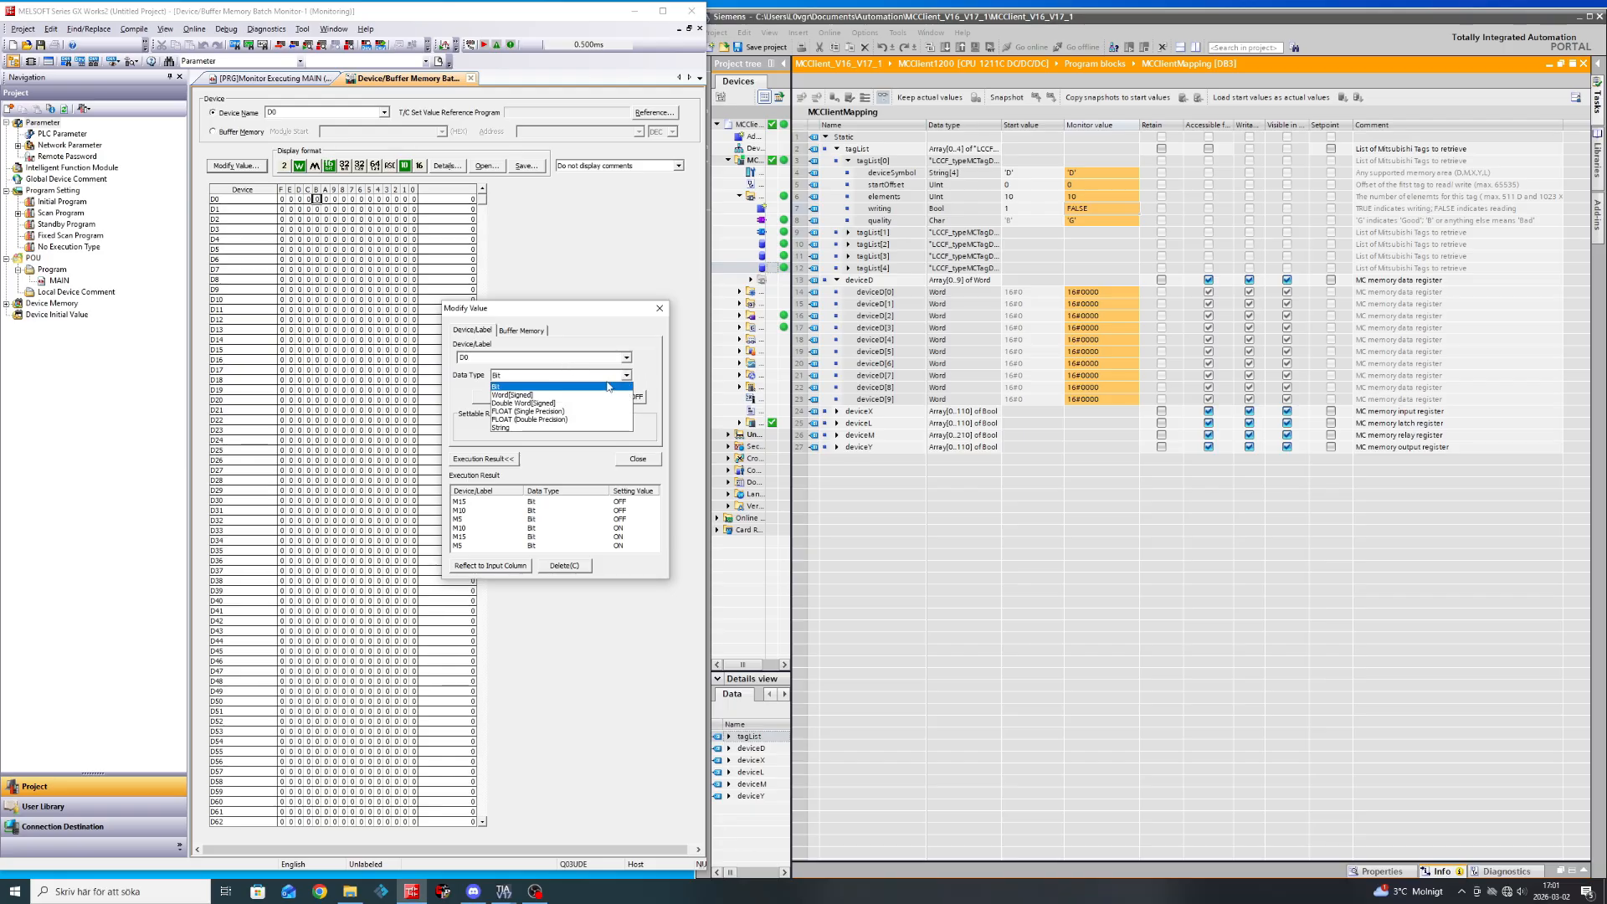
{"action": "left_click", "coordinate": [591, 395]}
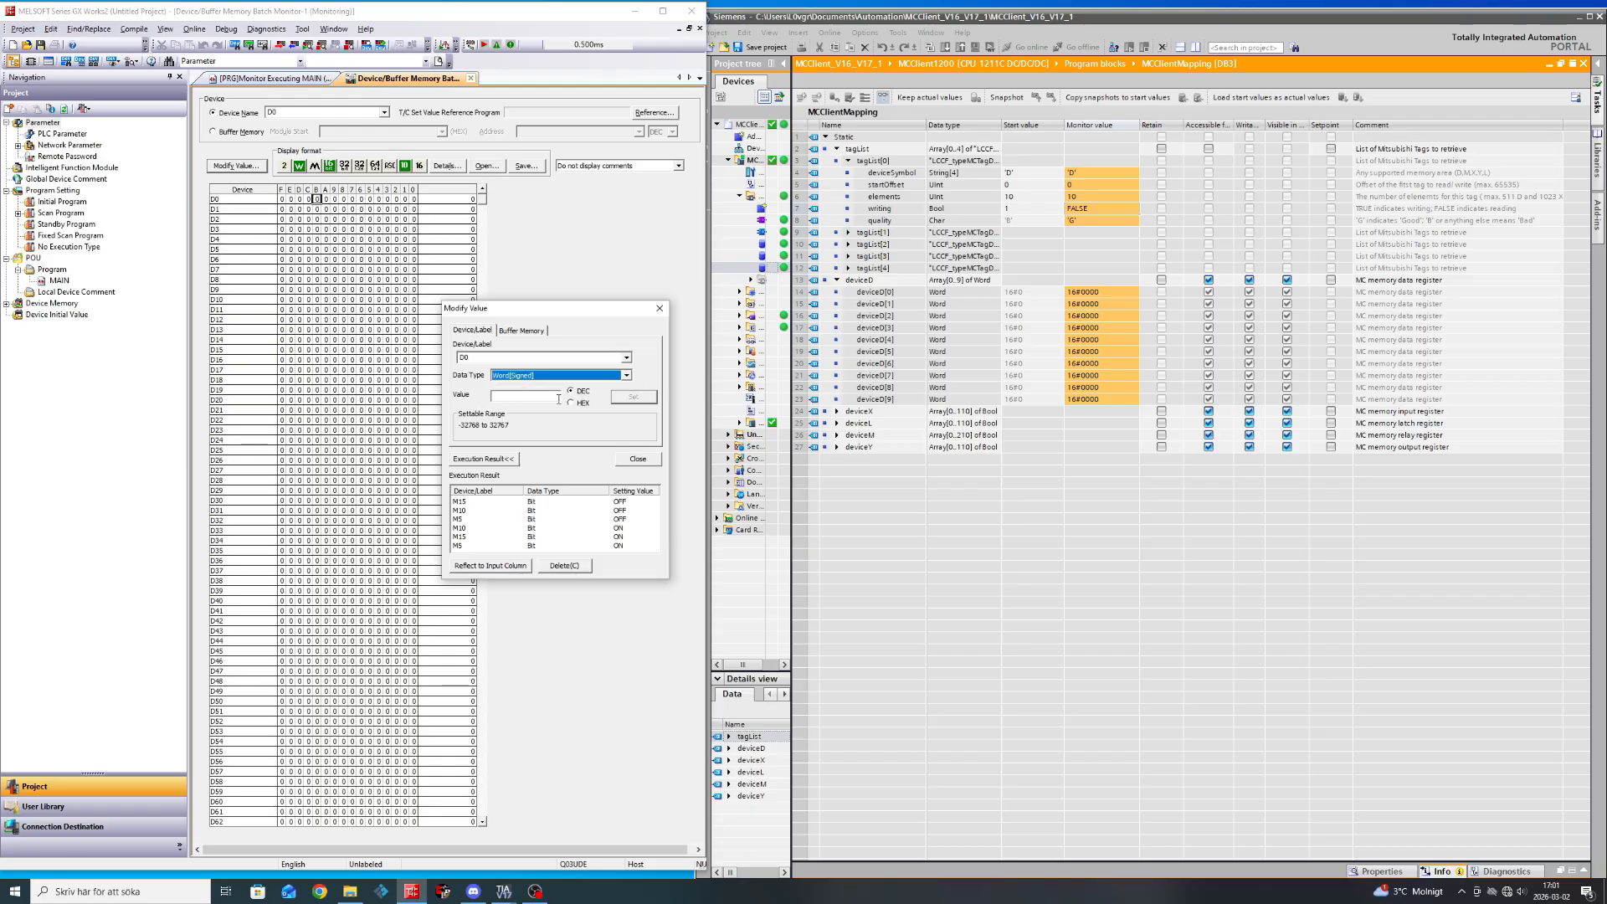
{"action": "left_click", "coordinate": [521, 399]}
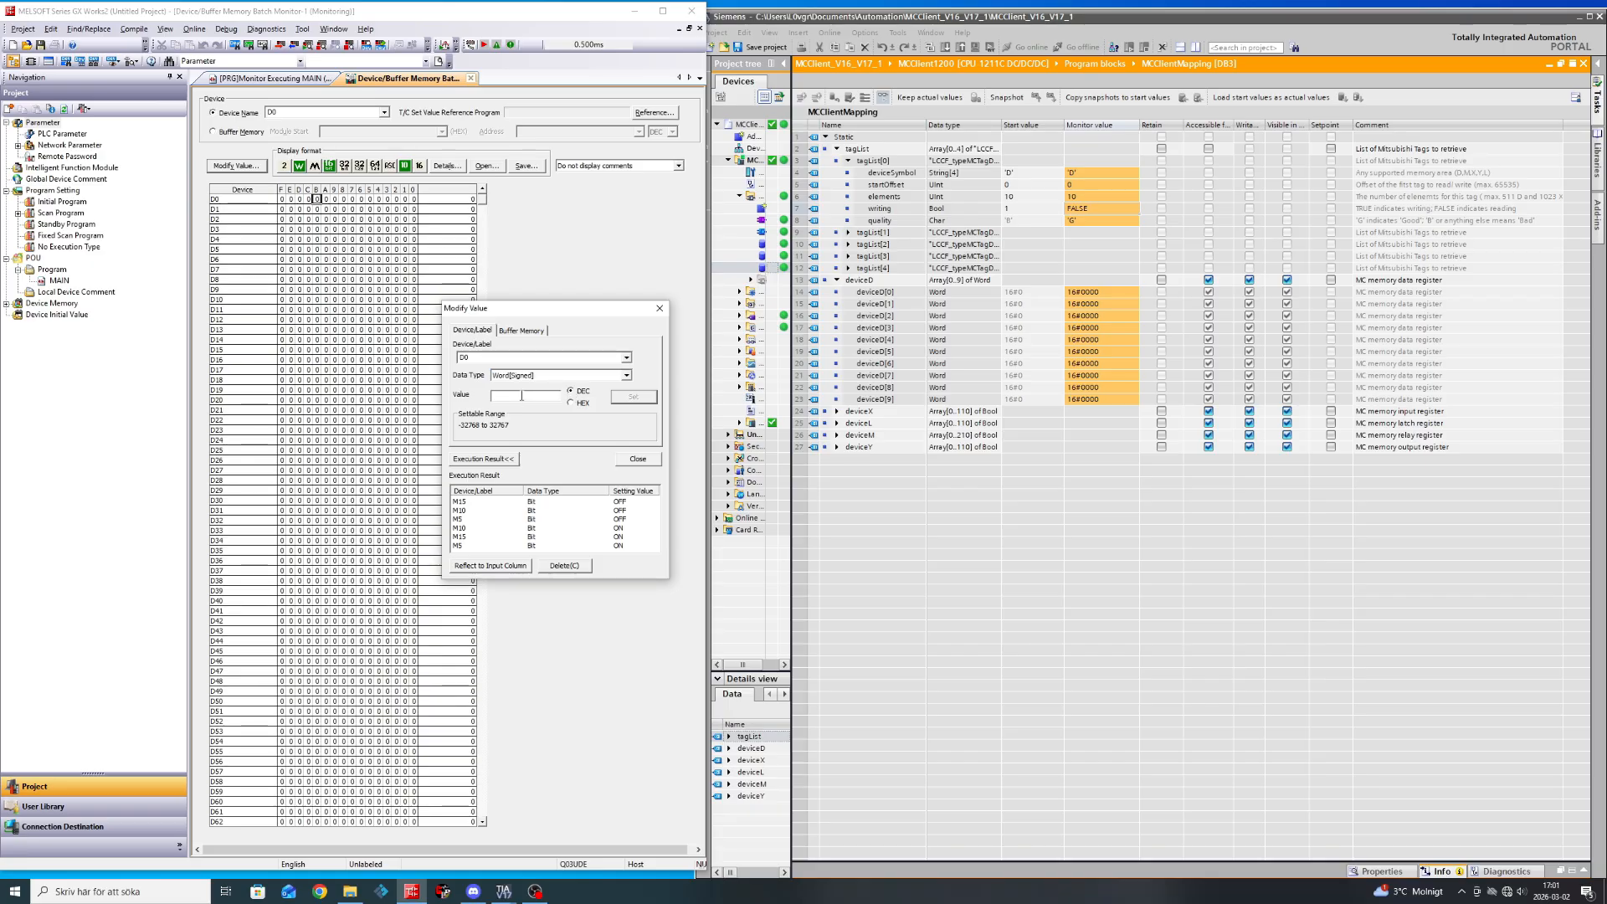
{"action": "type", "text": "1242"}
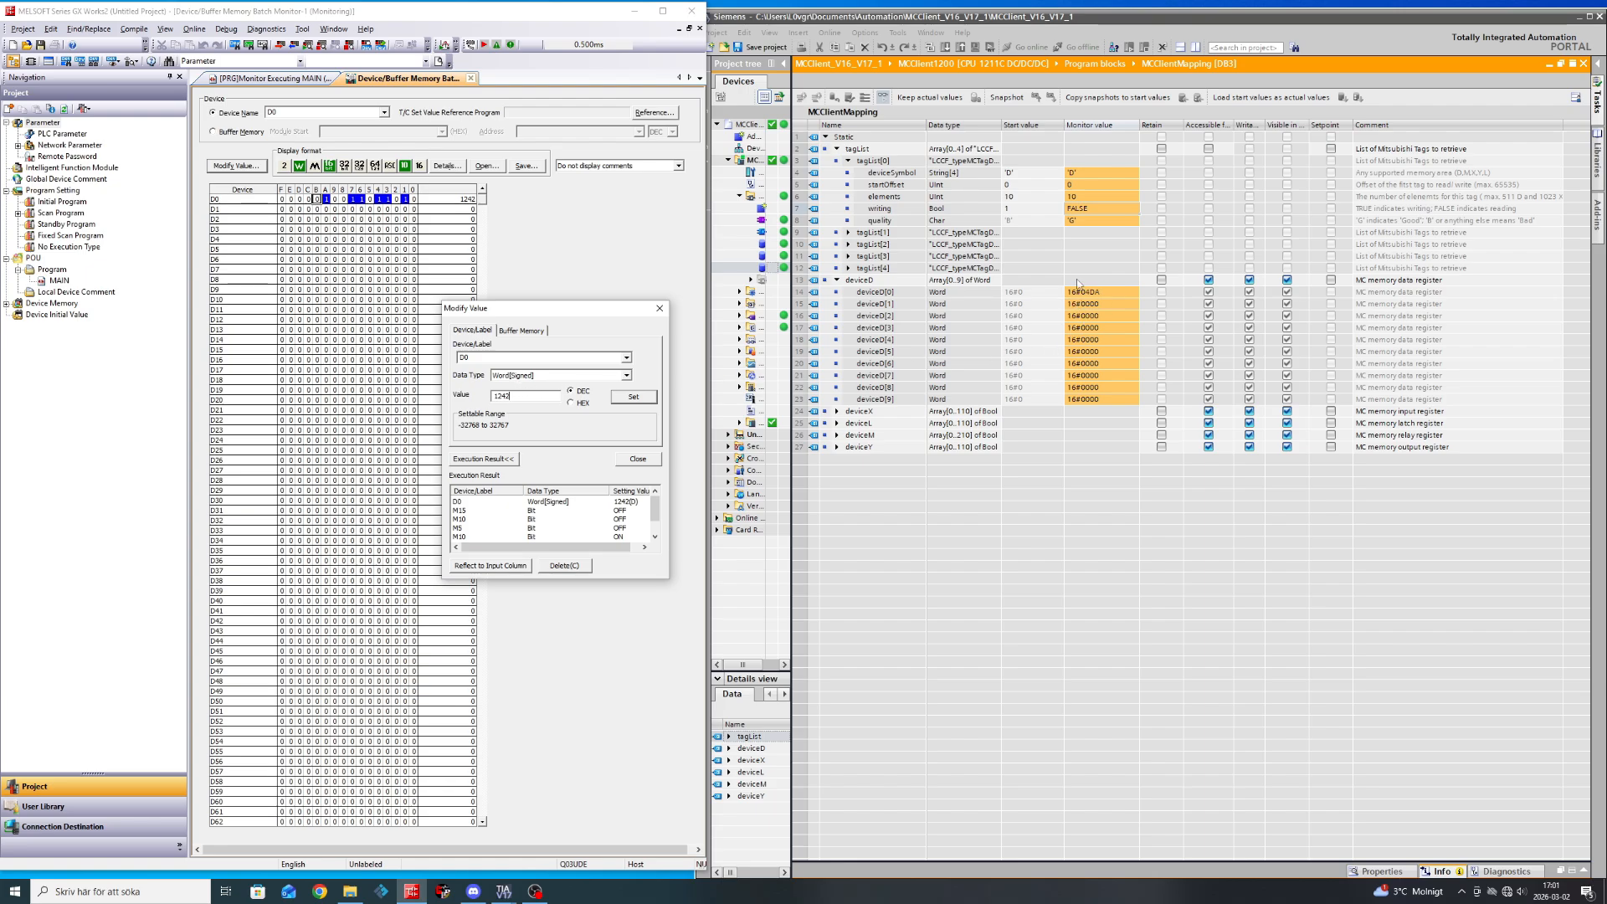
Switch to TIA Portal and check the monitor value of deviceD[0] in the mapping.
{"action": "left_click", "coordinate": [1096, 290]}
{"action": "right_click", "coordinate": [1097, 290]}
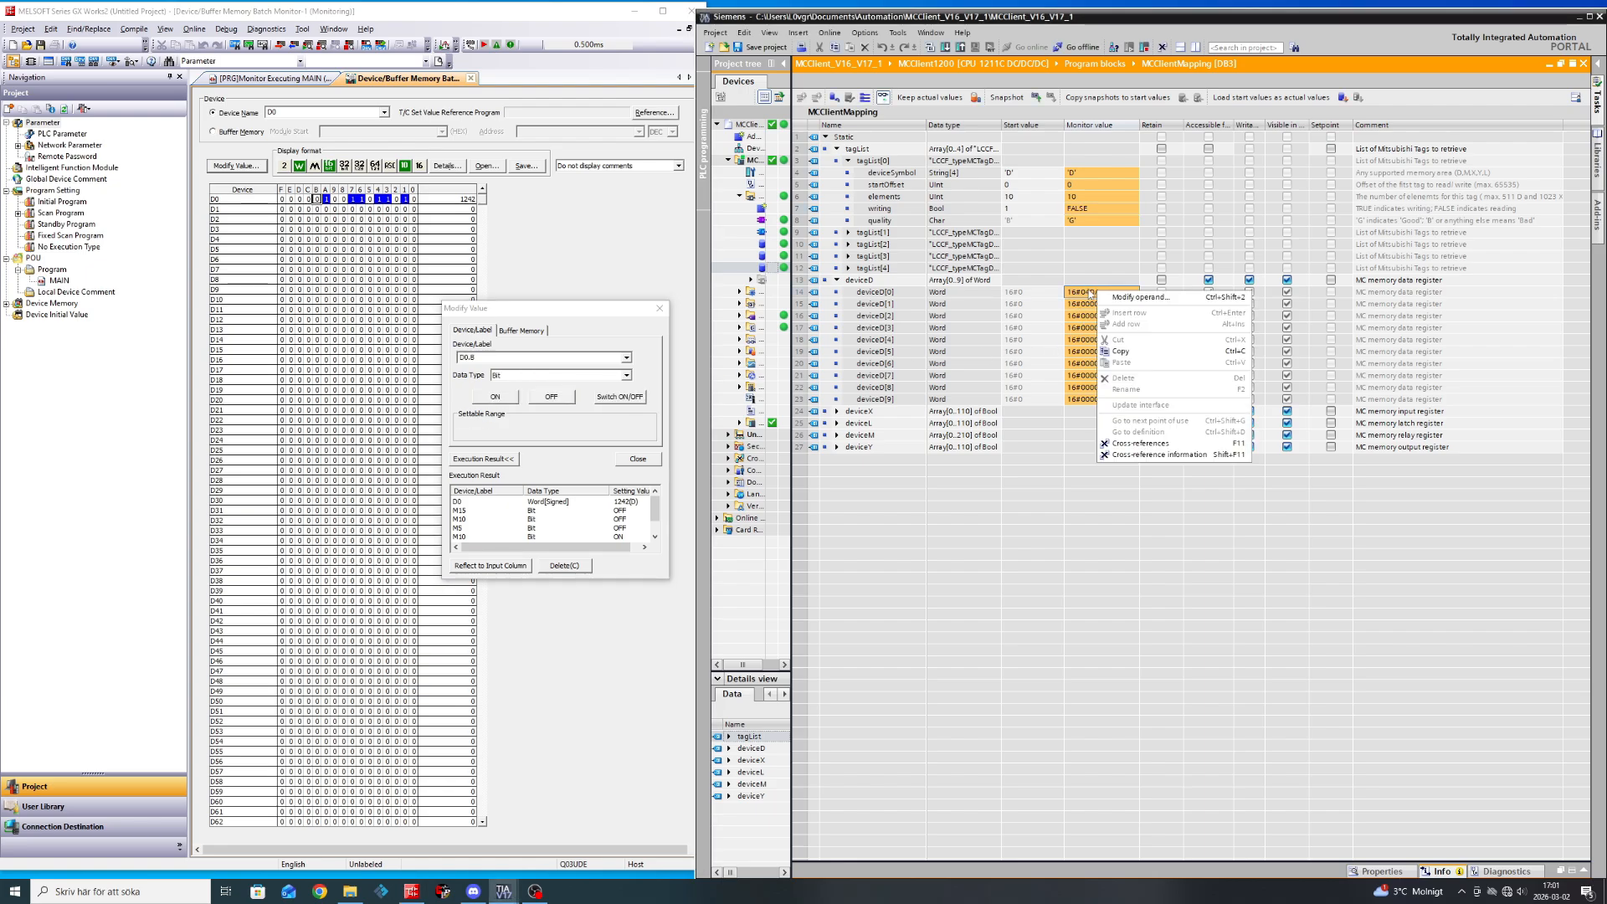
{"action": "left_click", "coordinate": [1067, 499]}
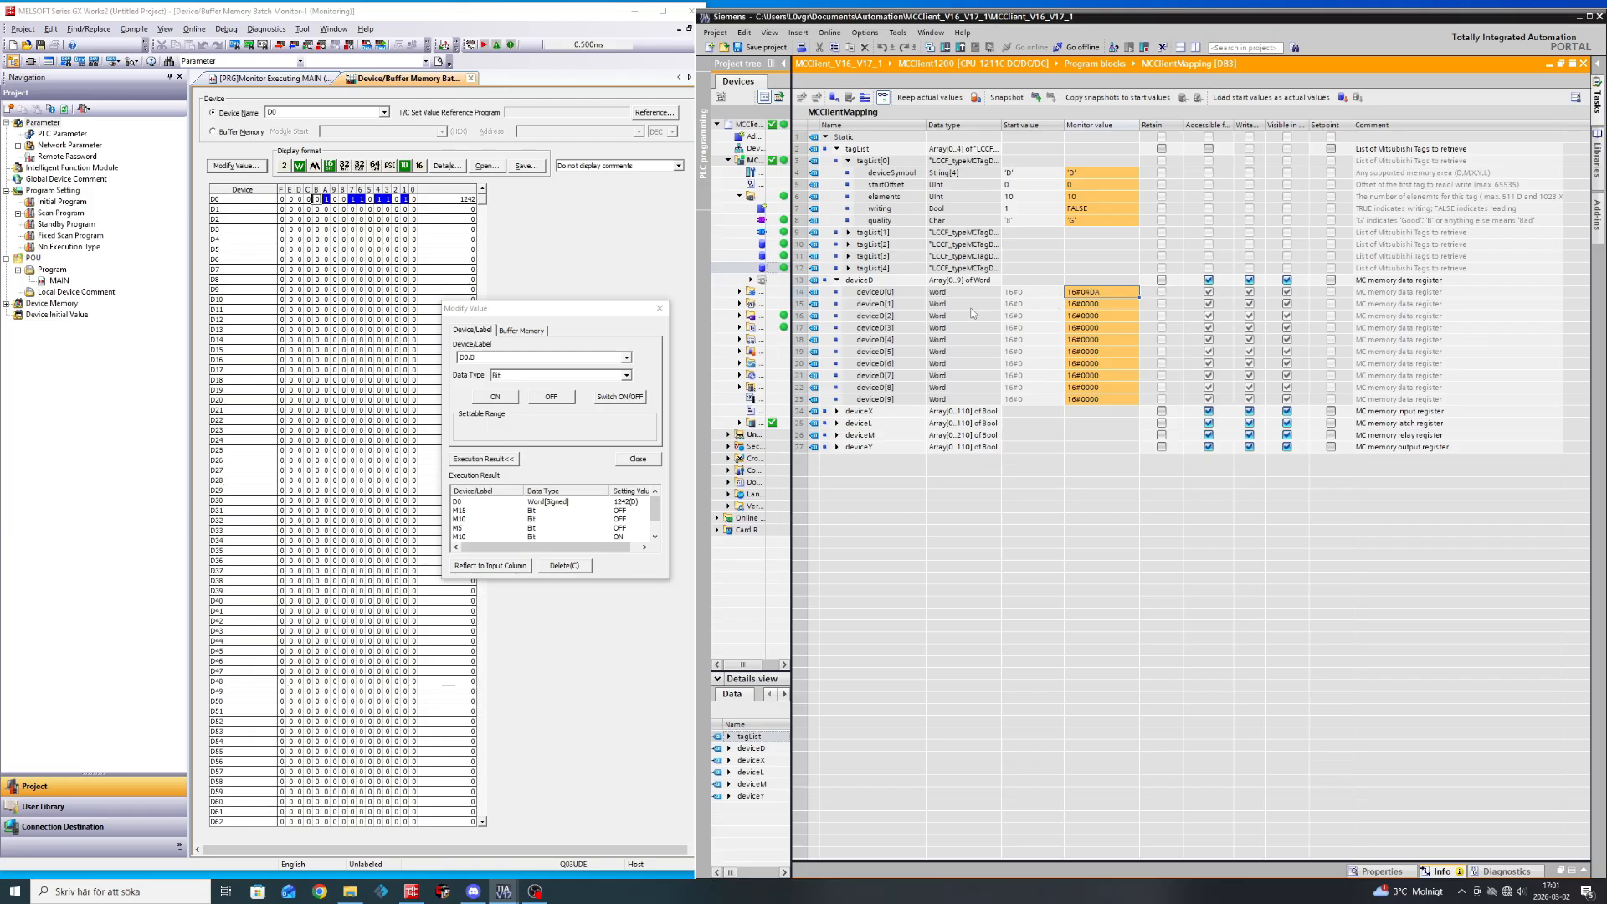
{"action": "left_click", "coordinate": [825, 295]}
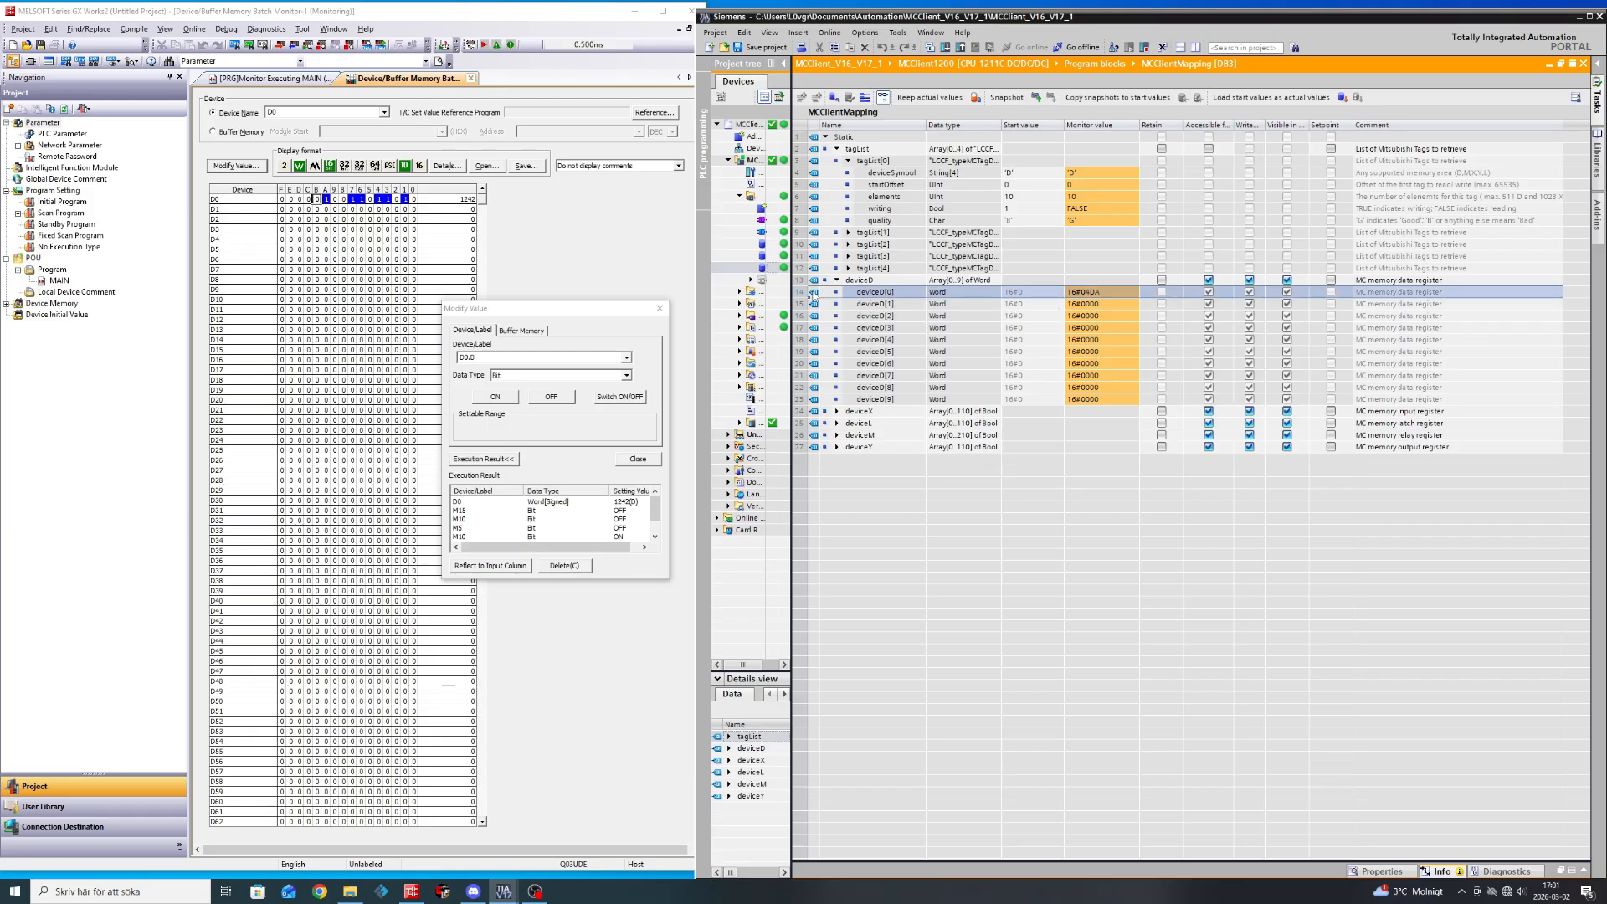
Switch to GX Works2 and modify D7 as Word[Signed] to decimal 9.
{"action": "left_click", "coordinate": [529, 358]}
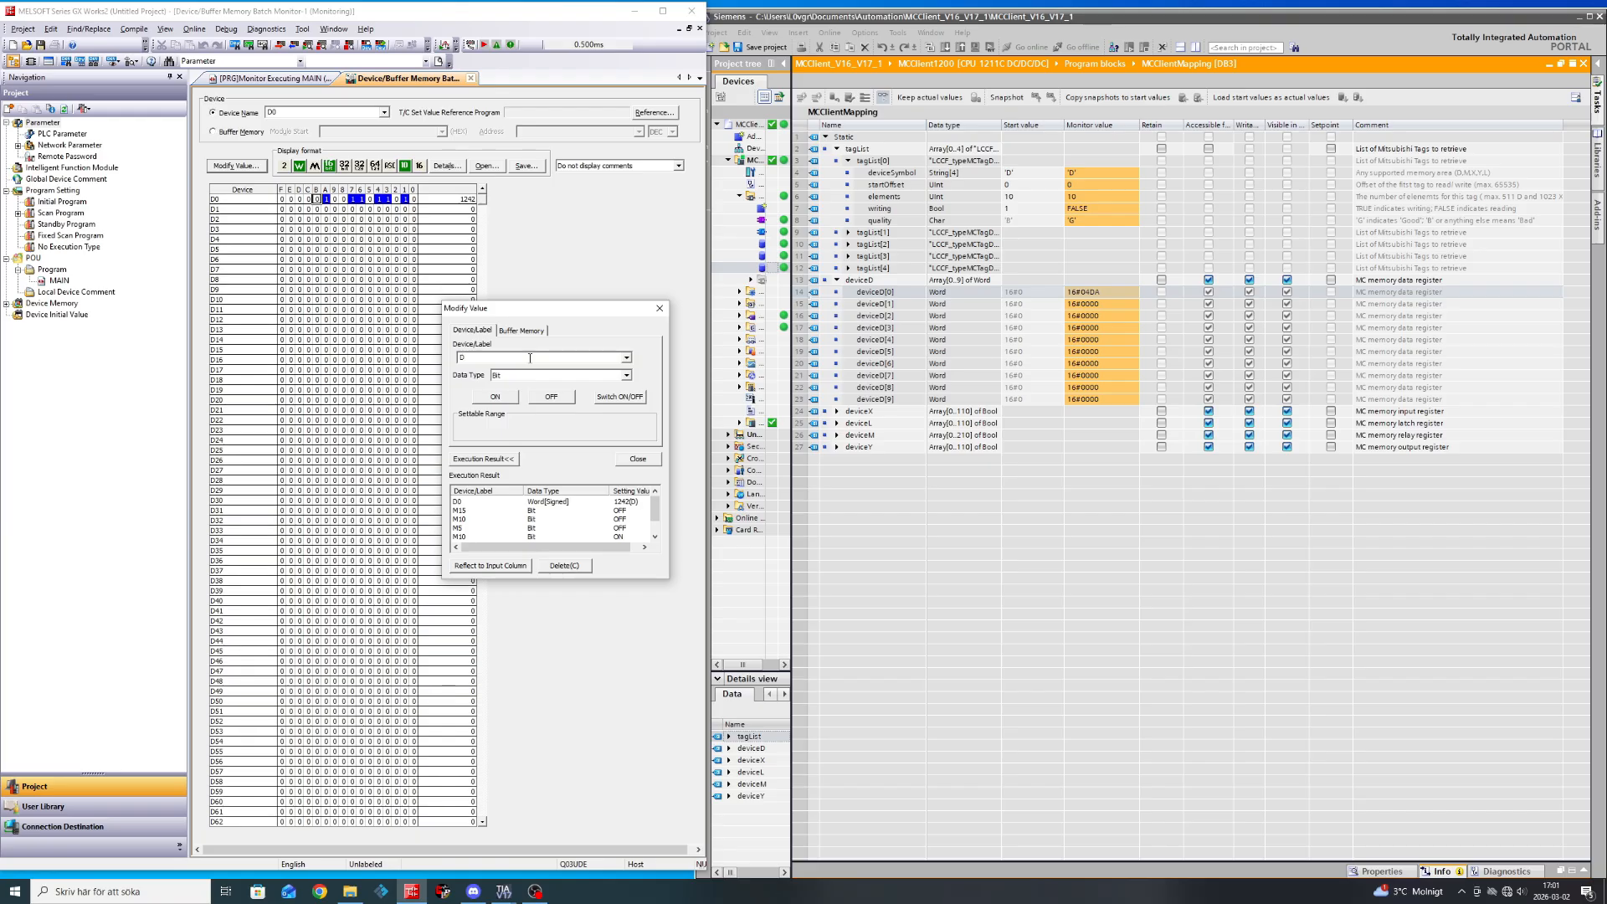
{"action": "left_click", "coordinate": [627, 375]}
{"action": "left_click", "coordinate": [534, 401]}
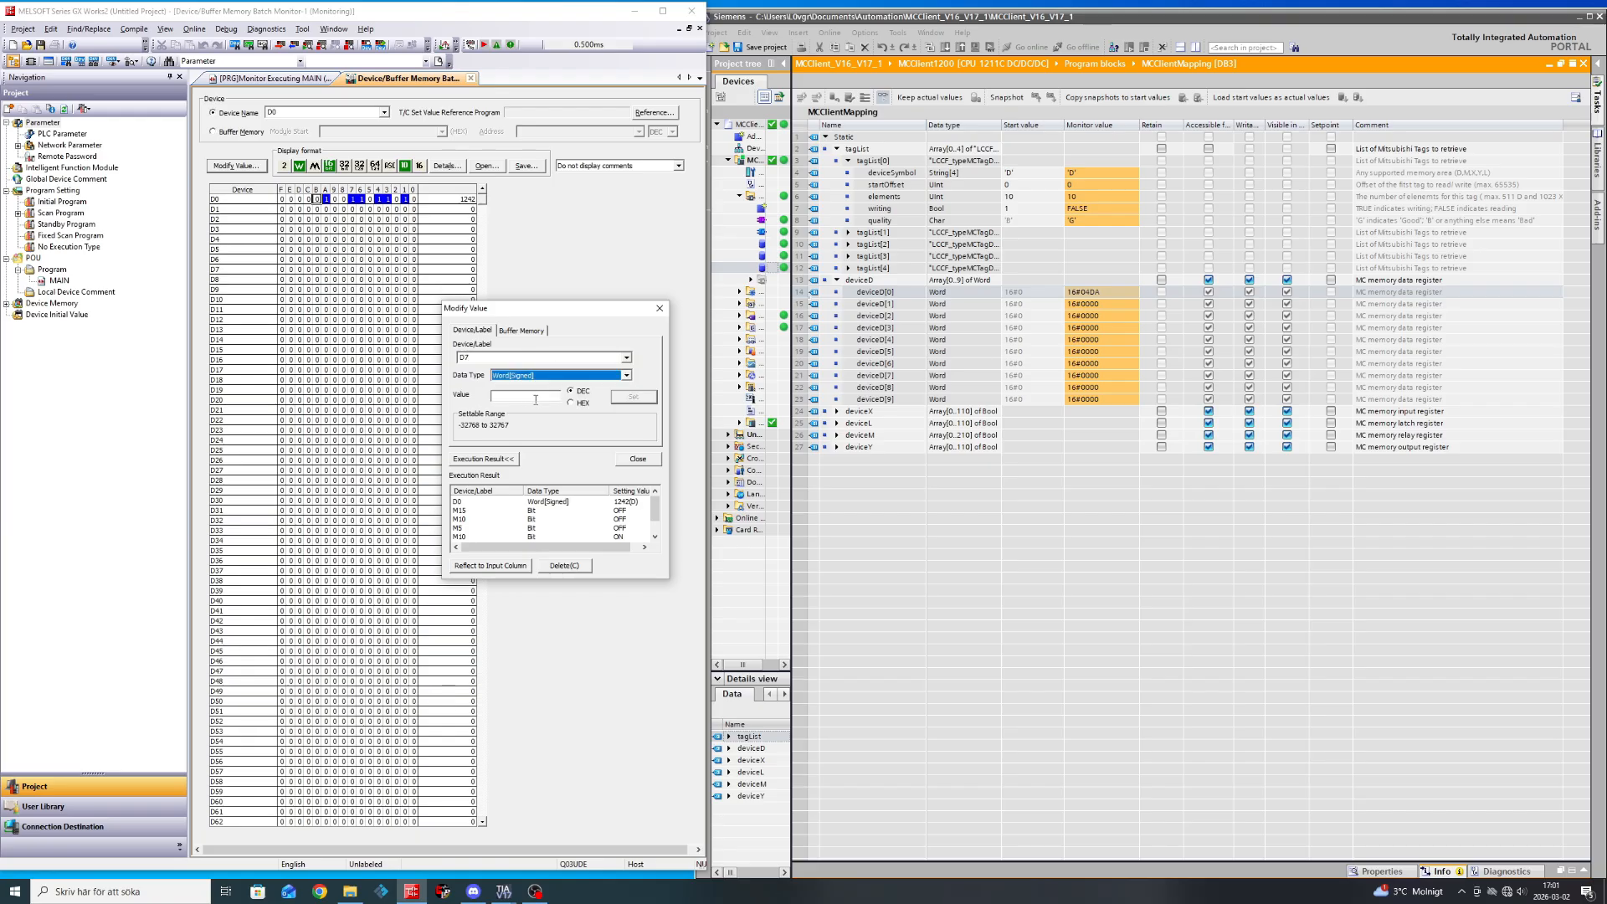
{"action": "left_click", "coordinate": [536, 397]}
{"action": "type", "text": "5"}
{"action": "key", "text": "BackSpace"}
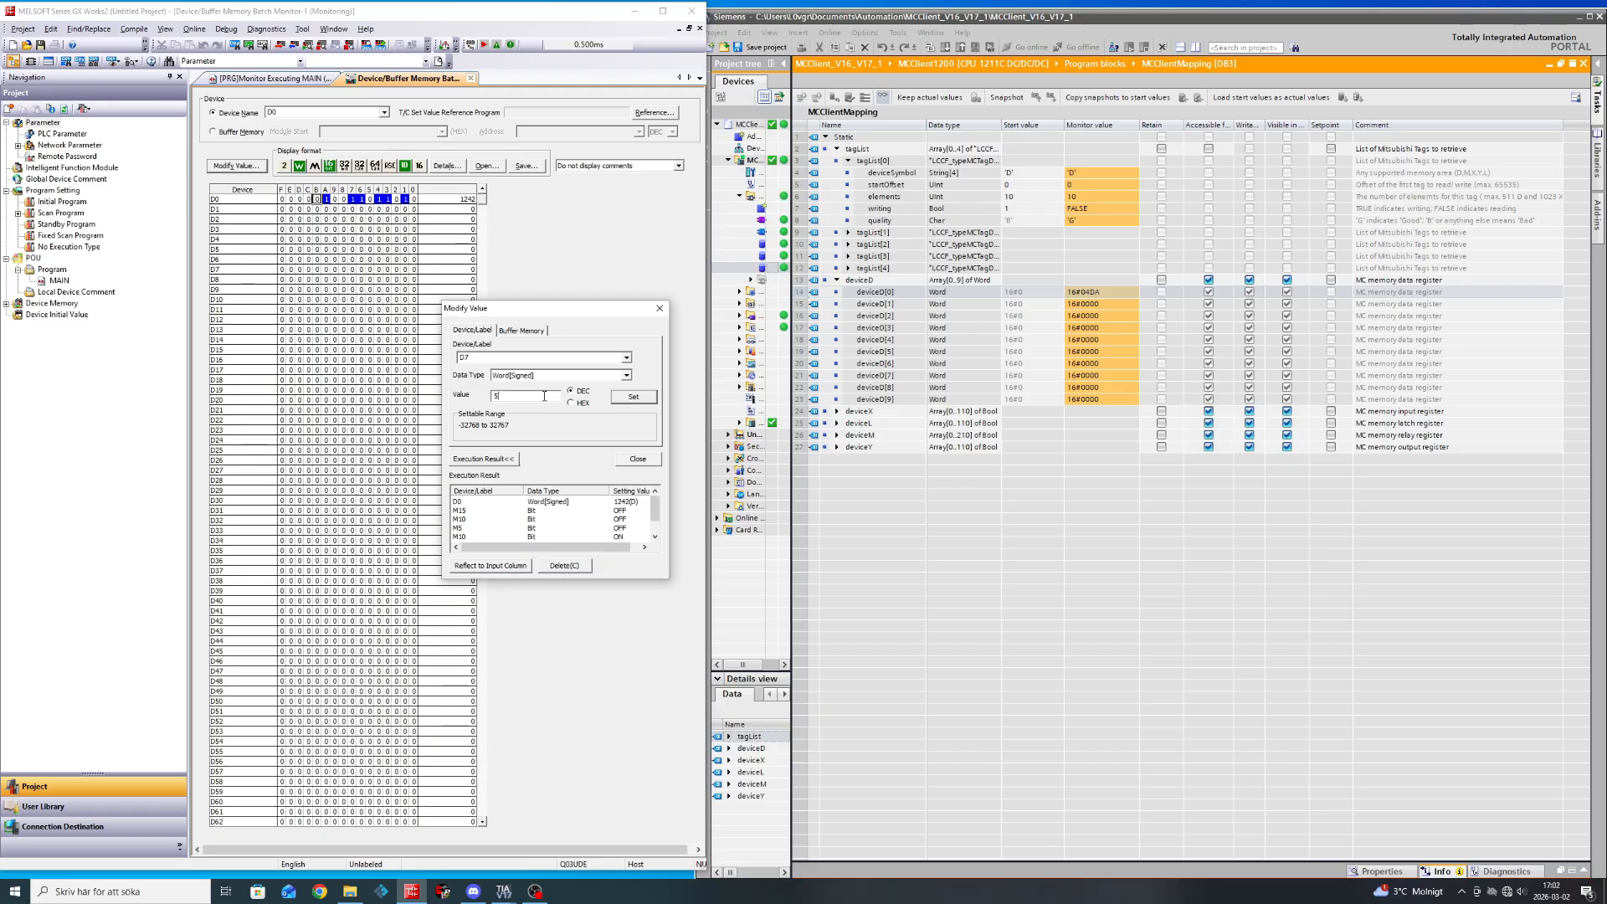
{"action": "type", "text": "9"}
{"action": "left_click", "coordinate": [633, 396]}
Modify D5 to decimal 5, keeping the Word[Signed] data type.
{"action": "left_click", "coordinate": [504, 357]}
{"action": "key", "text": "BackSpace"}
{"action": "type", "text": "5"}
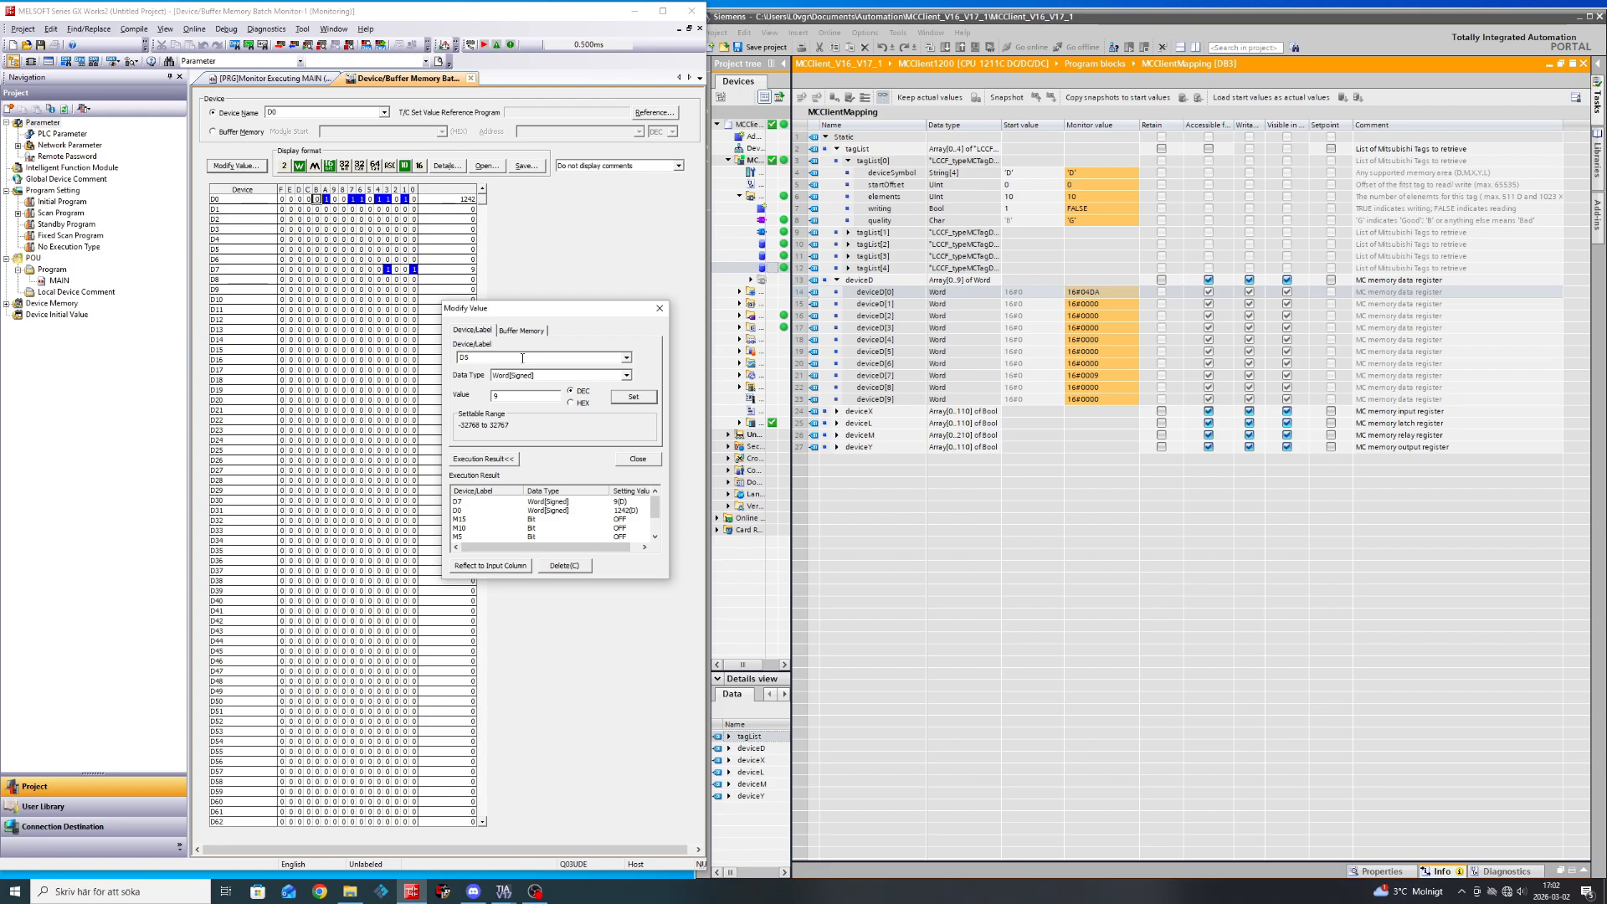
{"action": "key", "text": "BackSpace"}
{"action": "type", "text": "5"}
{"action": "left_click", "coordinate": [632, 396]}
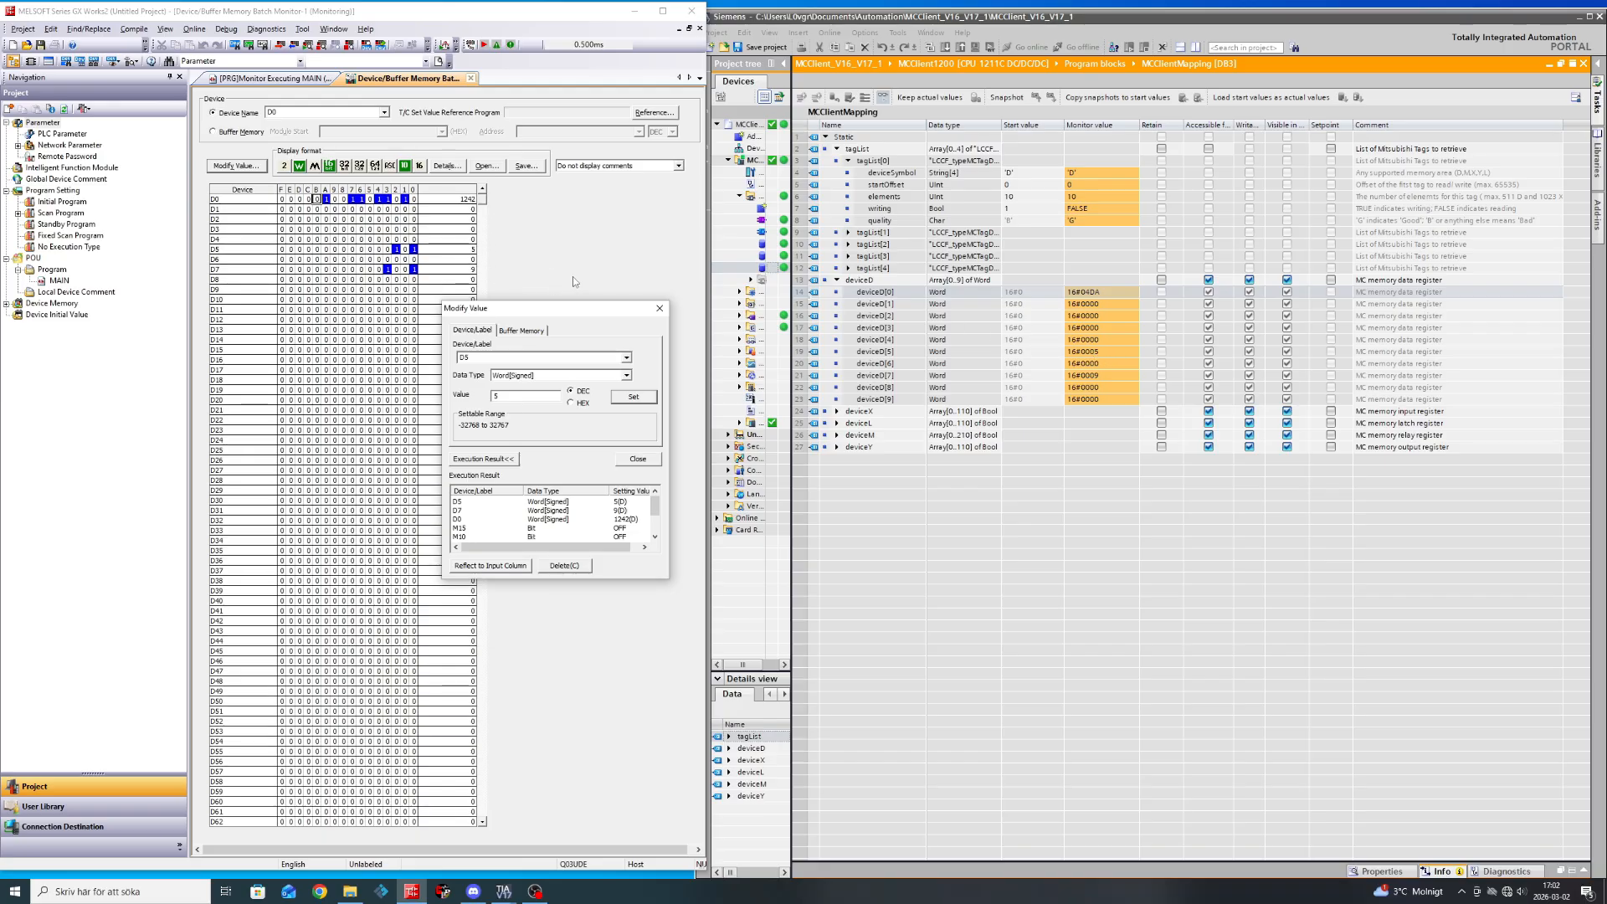
Reset D5, D9 and D7 to 0 as signed words.
{"action": "left_click", "coordinate": [511, 399]}
{"action": "key", "text": "BackSpace"}
{"action": "type", "text": "0"}
{"action": "key", "text": "BackSpace"}
{"action": "type", "text": "9"}
{"action": "left_click", "coordinate": [647, 397]}
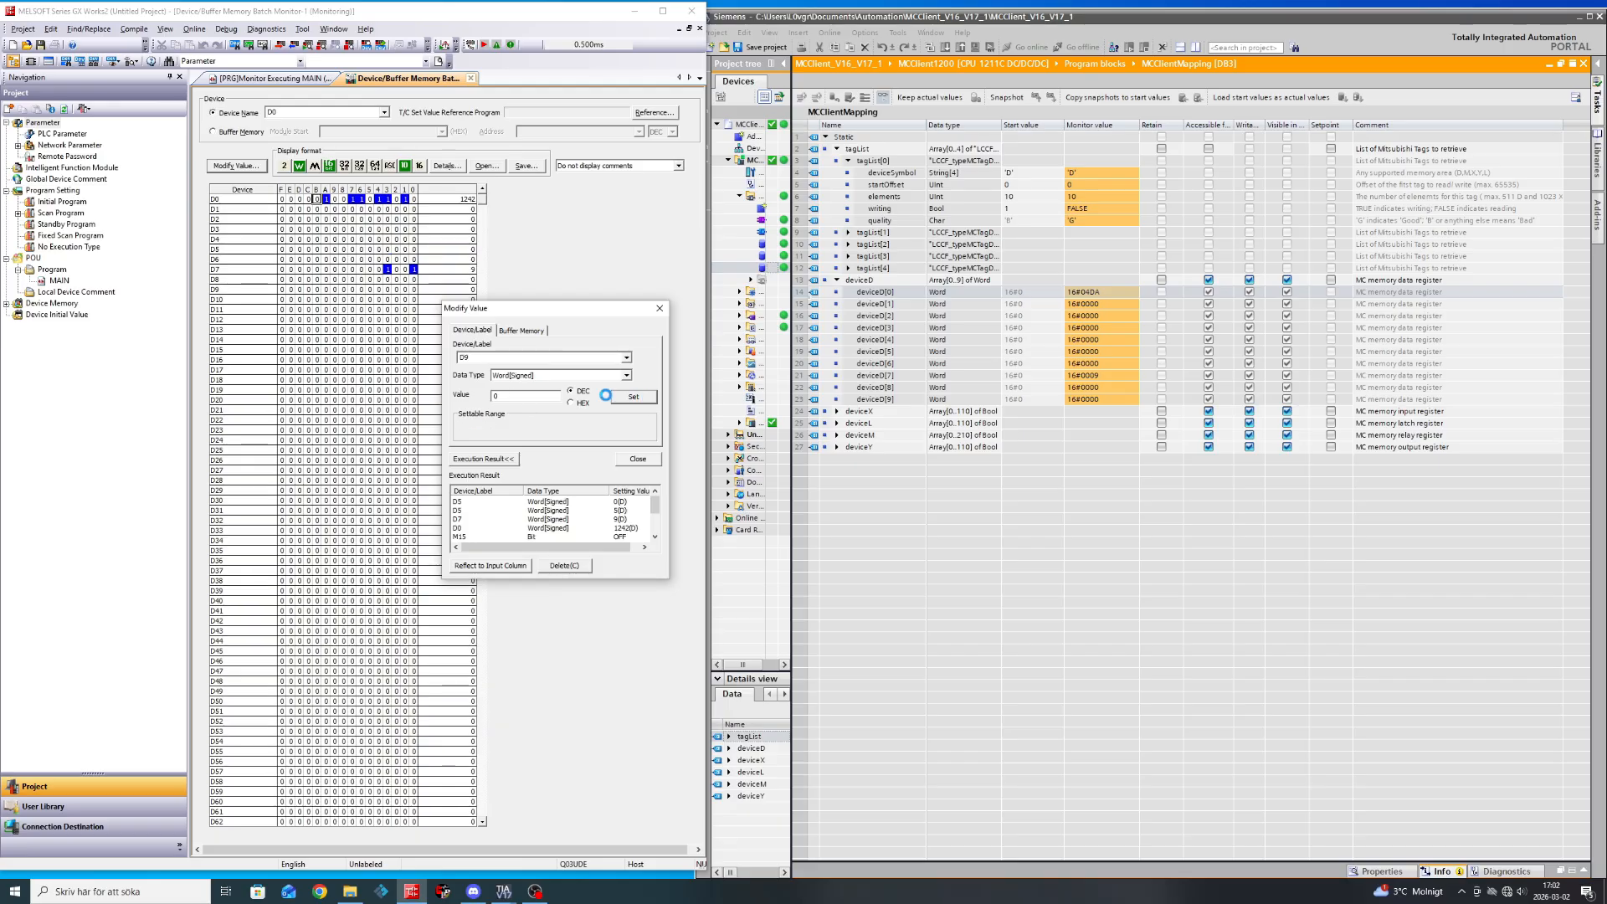
{"action": "double_click", "coordinate": [480, 357]}
{"action": "left_click", "coordinate": [501, 357]}
{"action": "left_click", "coordinate": [634, 397]}
Write the value 0 to D1 and D0 as signed words.
{"action": "double_click", "coordinate": [476, 358]}
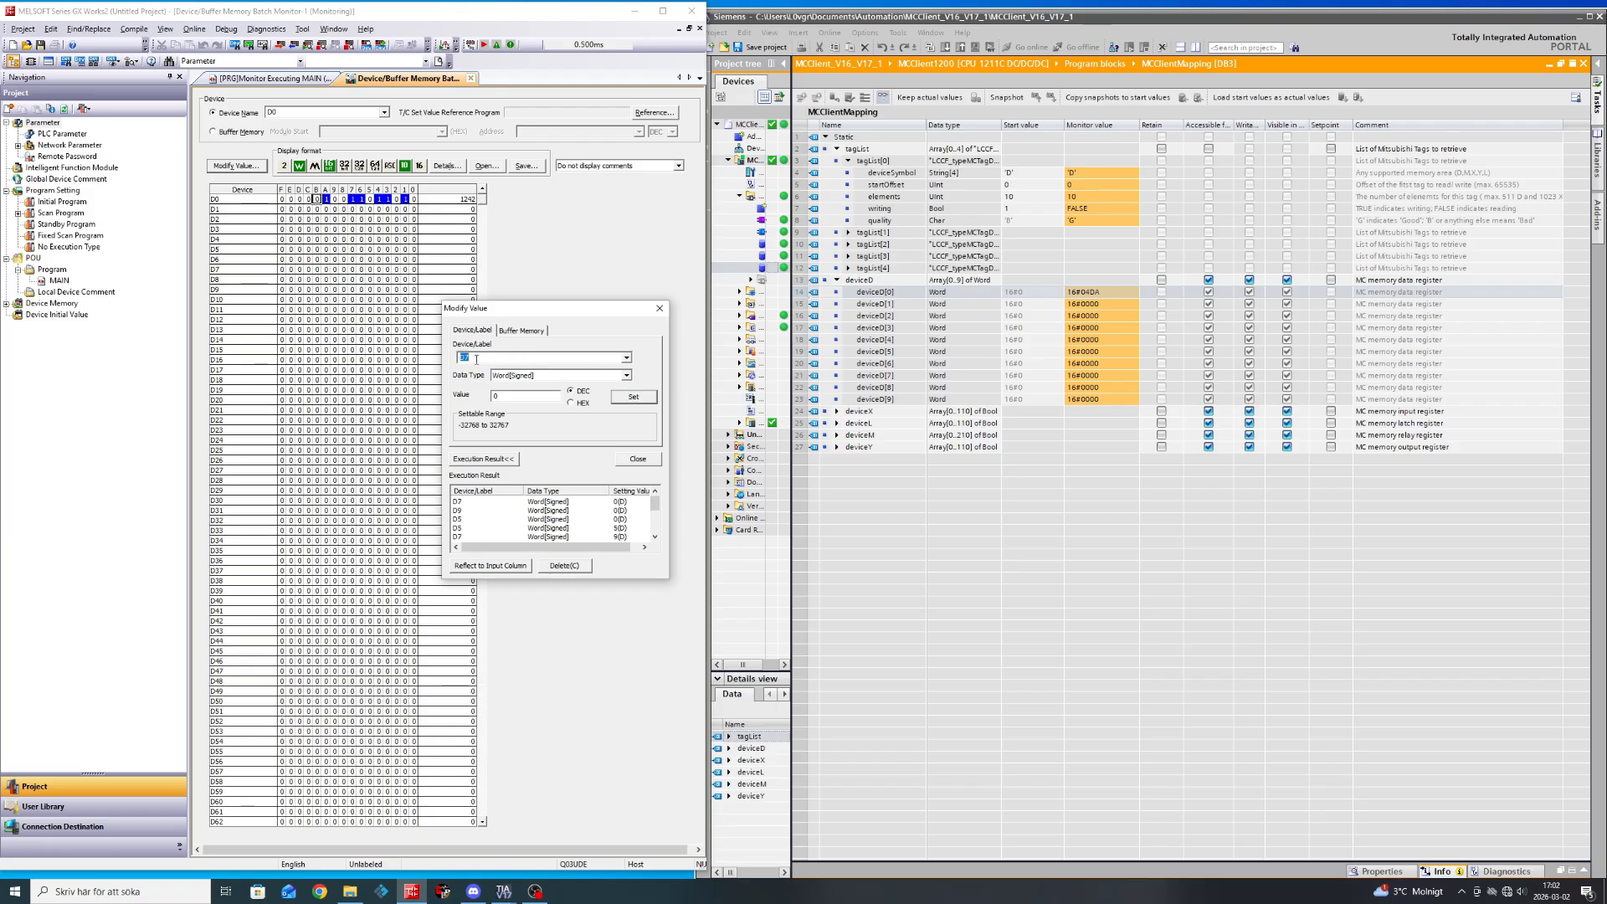
{"action": "left_click", "coordinate": [478, 359]}
{"action": "type", "text": "1"}
{"action": "left_click", "coordinate": [634, 397]}
{"action": "double_click", "coordinate": [505, 358]}
{"action": "key", "text": "BackSpace"}
{"action": "type", "text": "0"}
{"action": "left_click", "coordinate": [634, 397]}
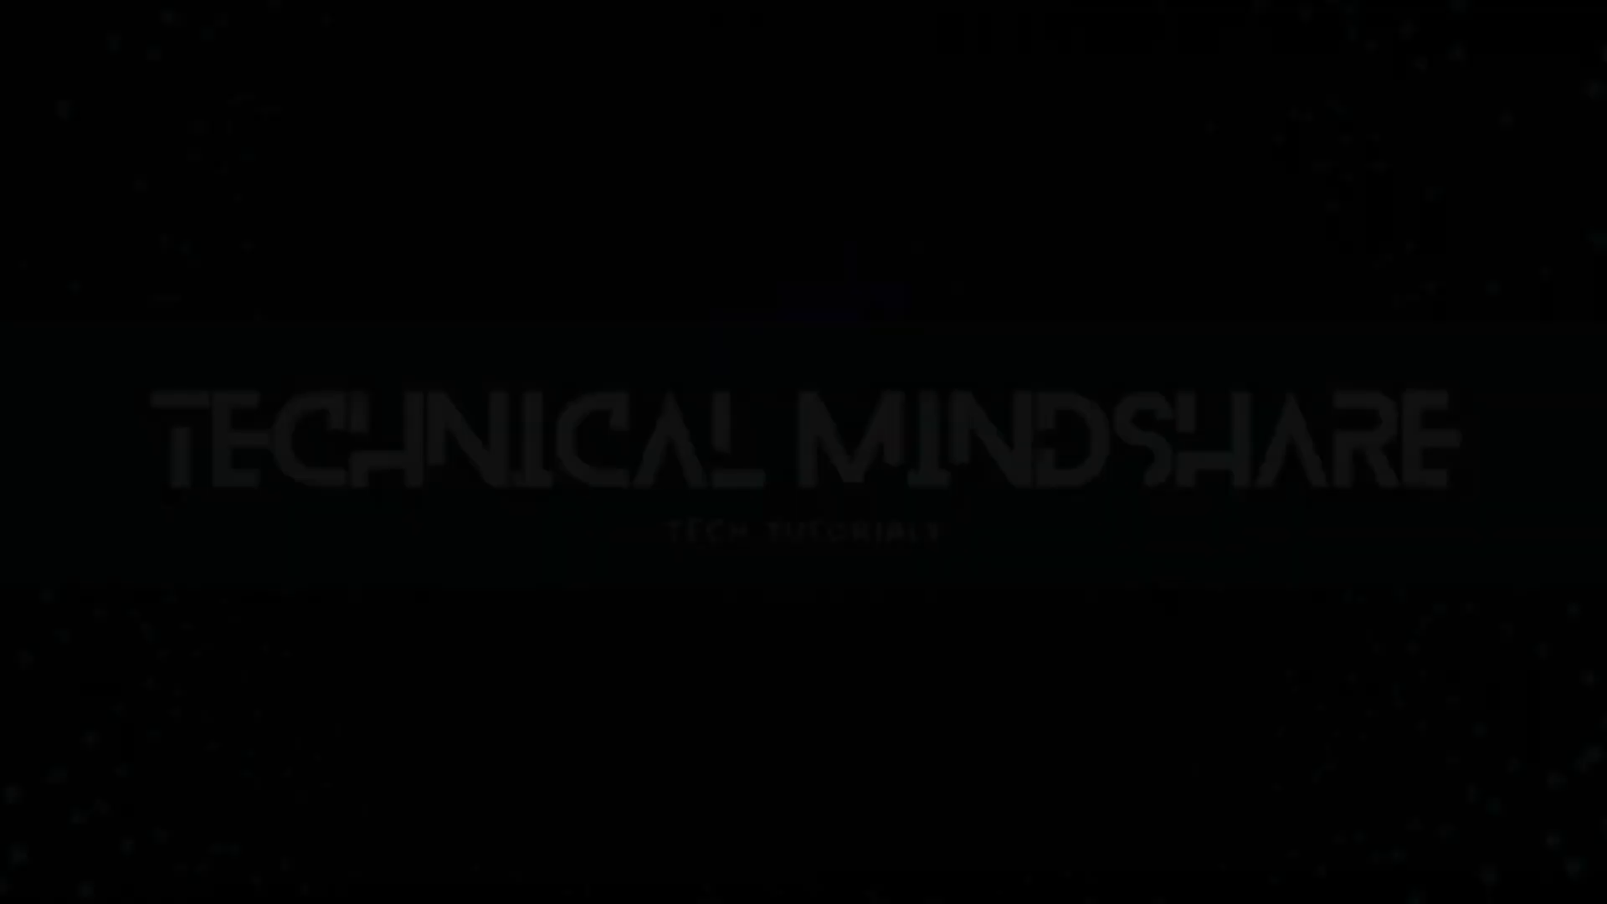